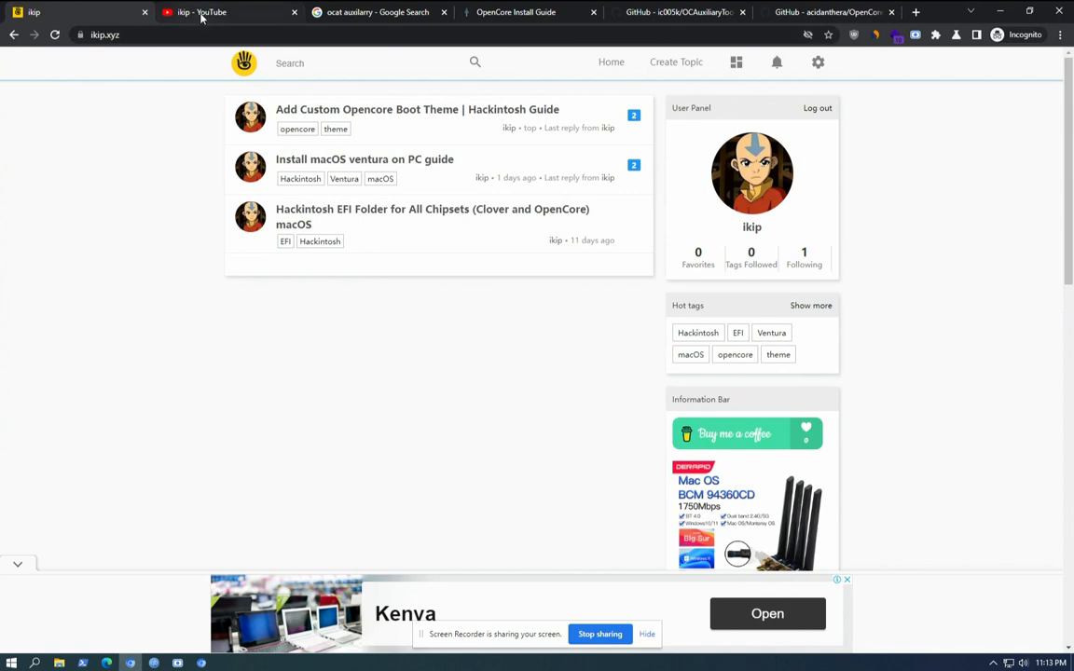
Step: Open the YouTube video "Create any EFI for macOS Hackintosh NEW WAY | OCAT Guide 2023" and expand its full description
left_click(179, 13)
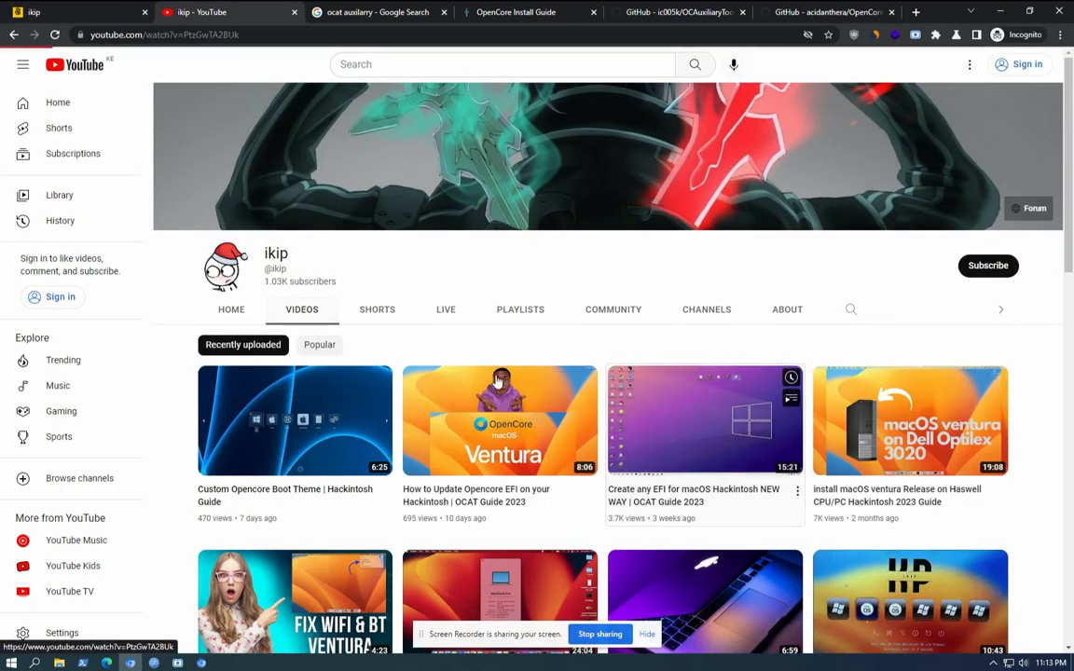
left_click(691, 431)
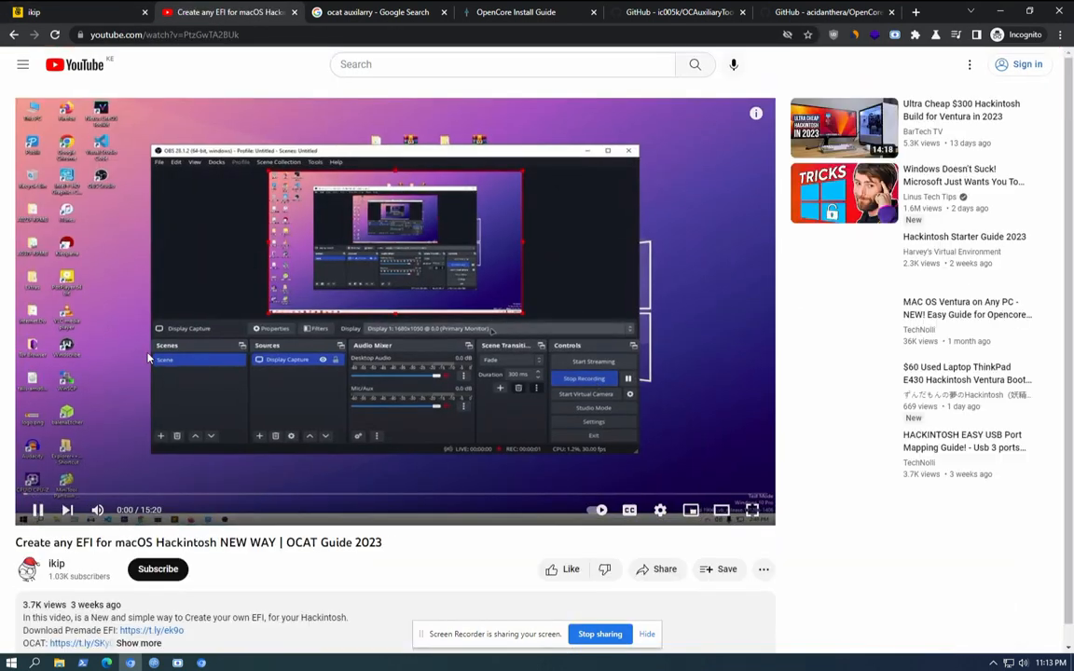
scroll(121, 457, "down", 3)
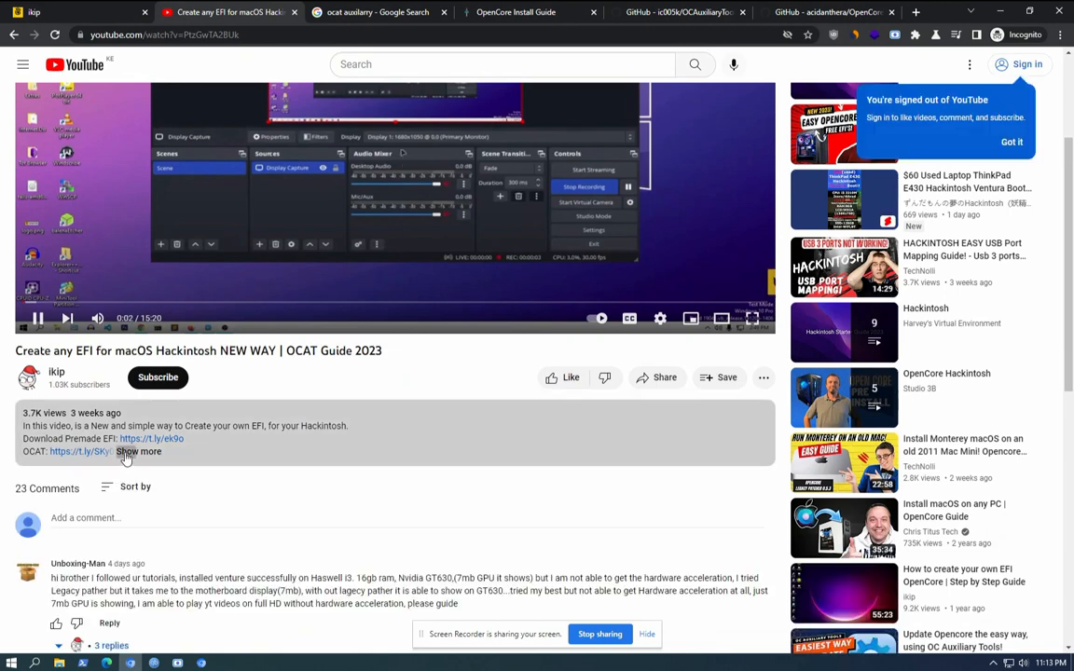
left_click(126, 457)
scroll(125, 457, "down", 3)
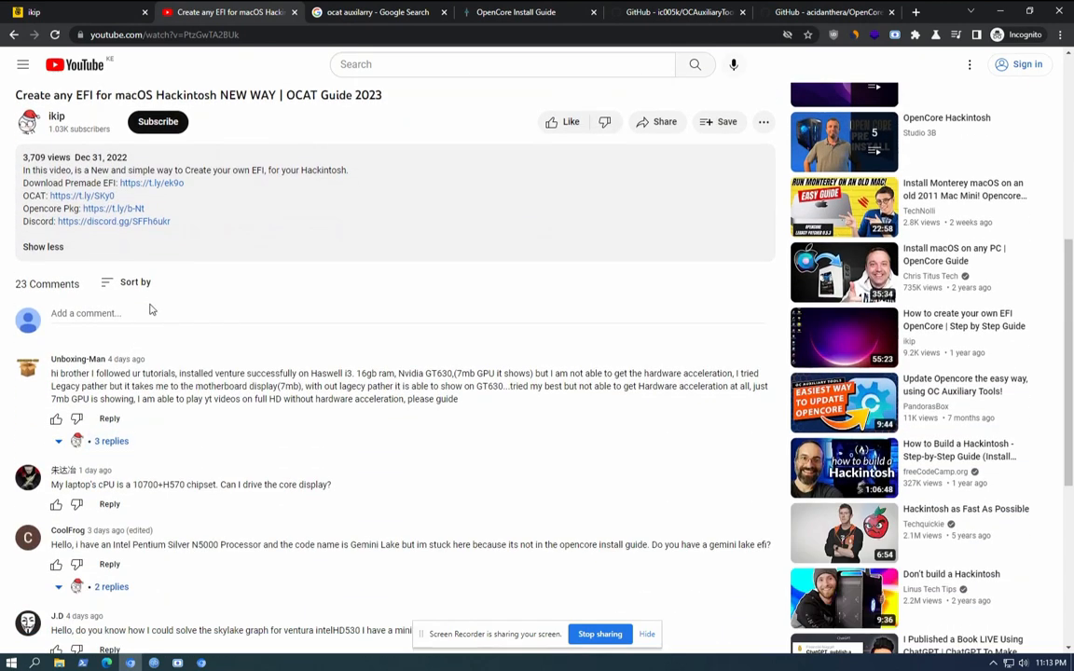
Step: Sort the video's comments by newest and highlight the comment asking for a slower, more detailed remake
left_click(133, 282)
left_click(130, 345)
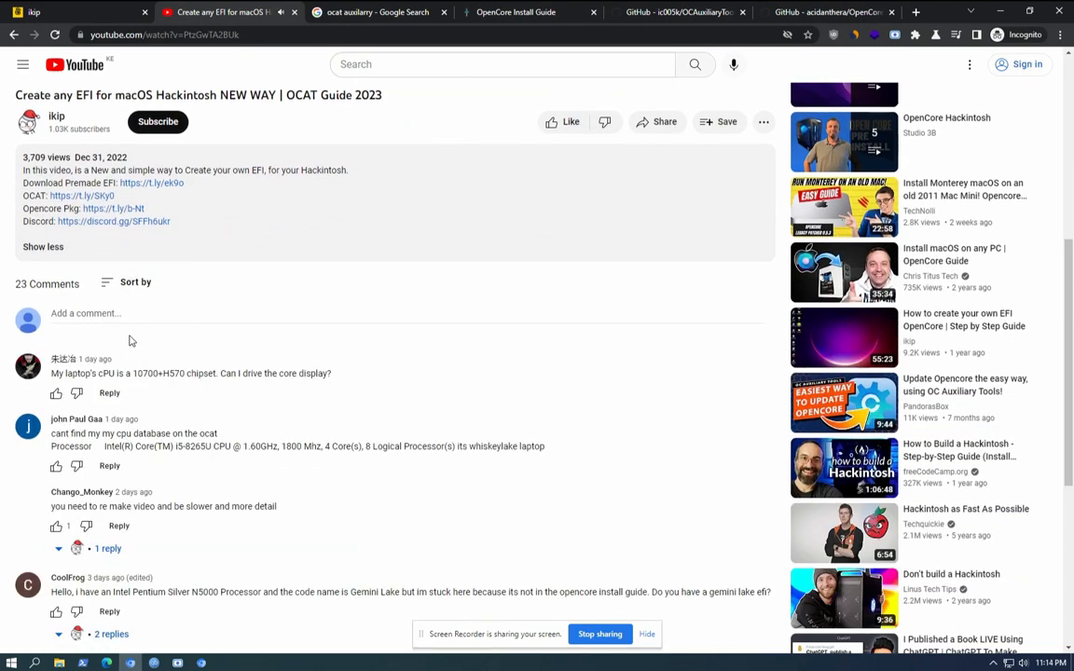
scroll(130, 341, "up", 3)
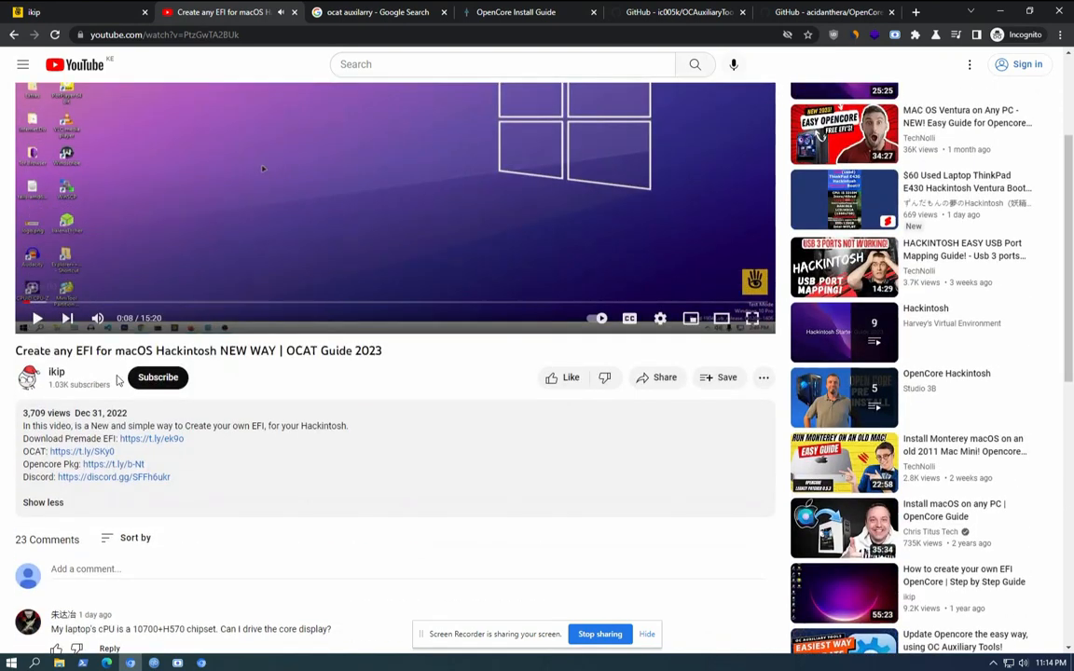
scroll(98, 354, "down", 3)
scroll(96, 401, "down", 2)
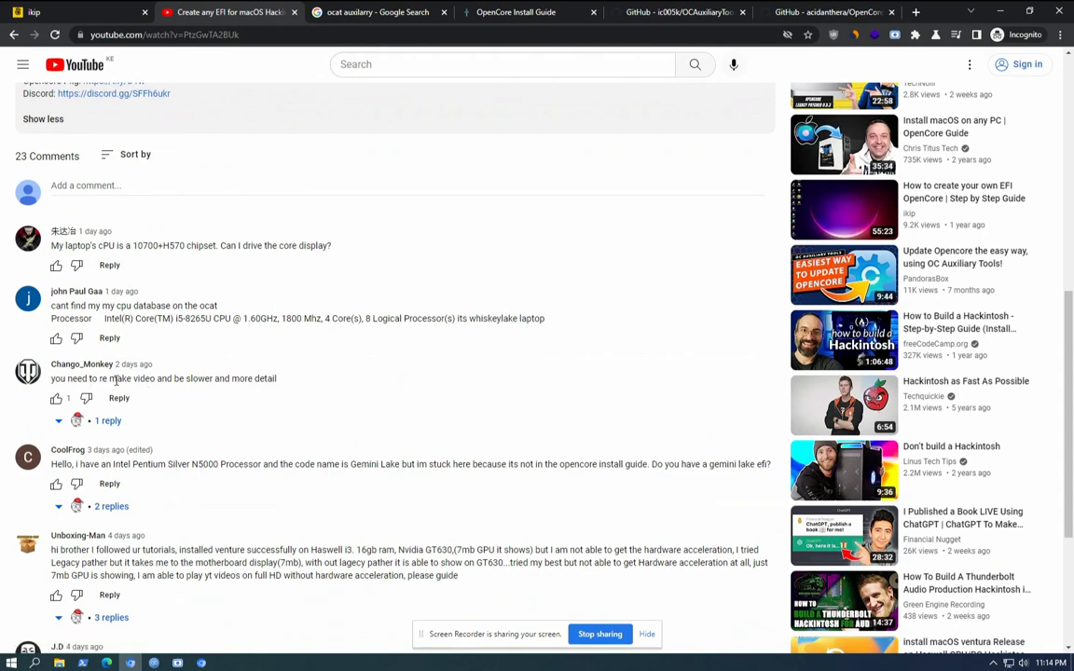
left_click_drag(282, 383, 108, 387)
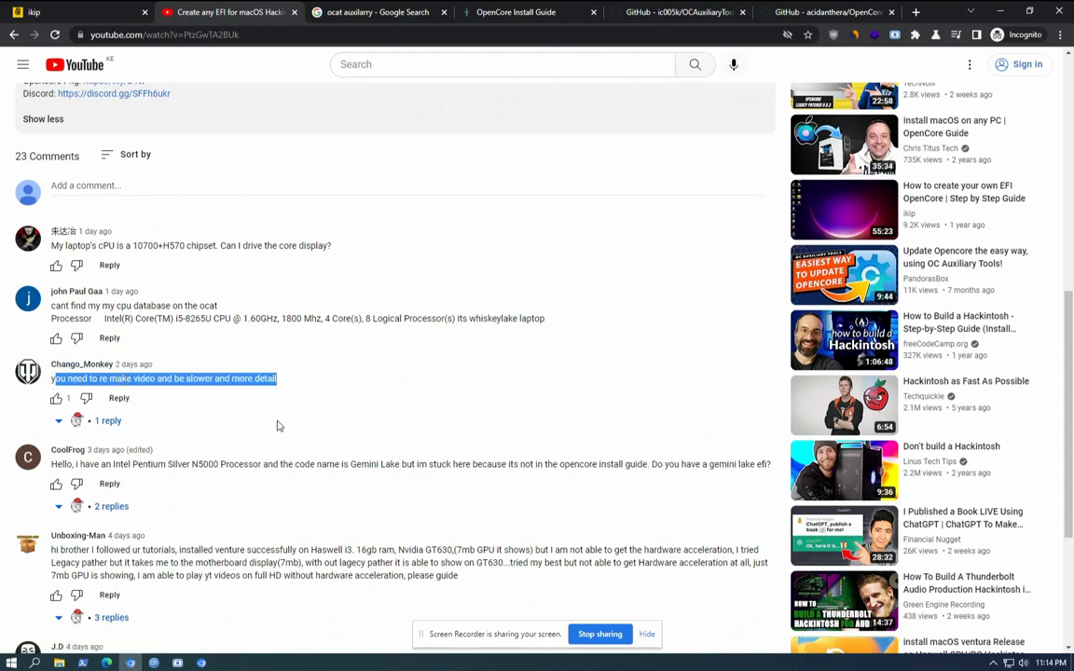
Step: Hide the screen-sharing notice covering the video page
scroll(276, 424, "up", 5)
scroll(277, 426, "up", 4)
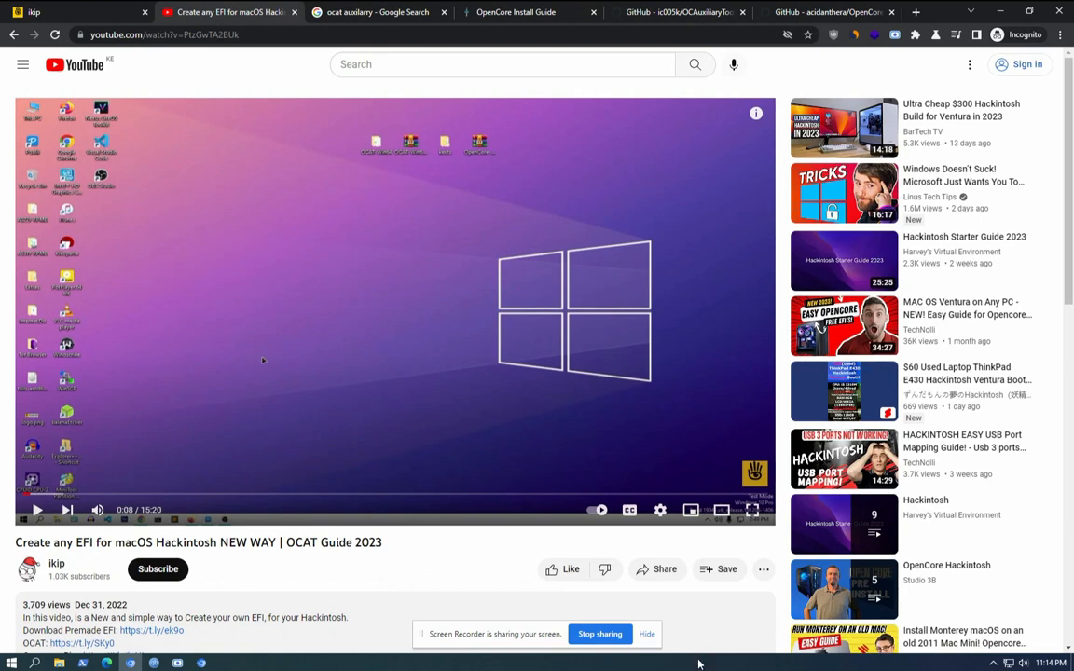
left_click(646, 634)
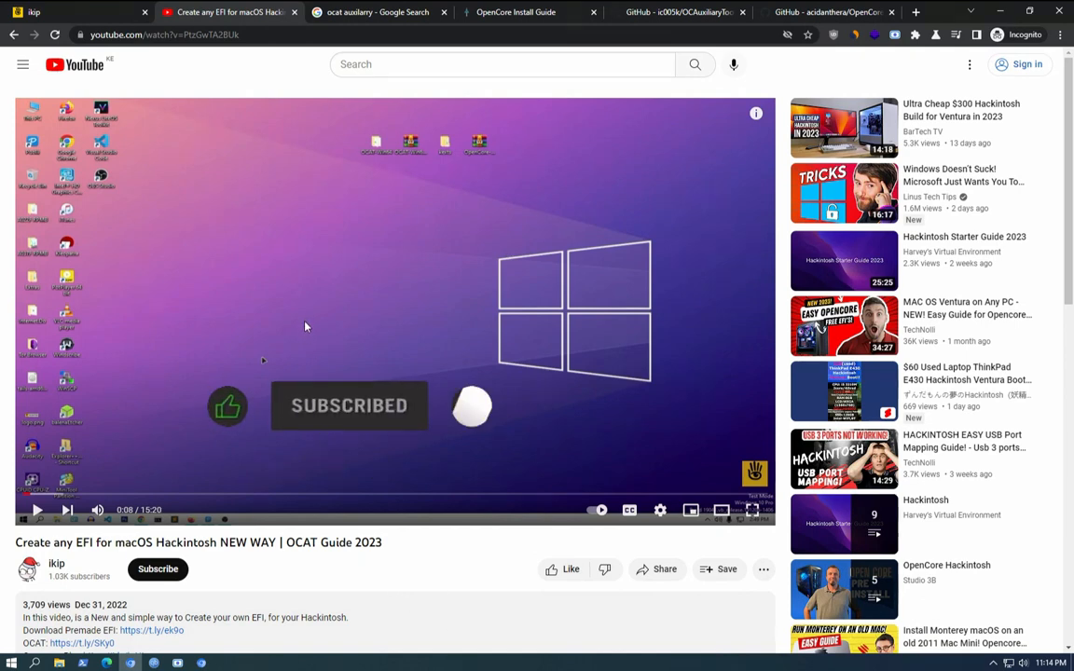
Step: Start a new topic on the ikip.xyz forum with the title "i need help with hackintosh"
left_click(101, 9)
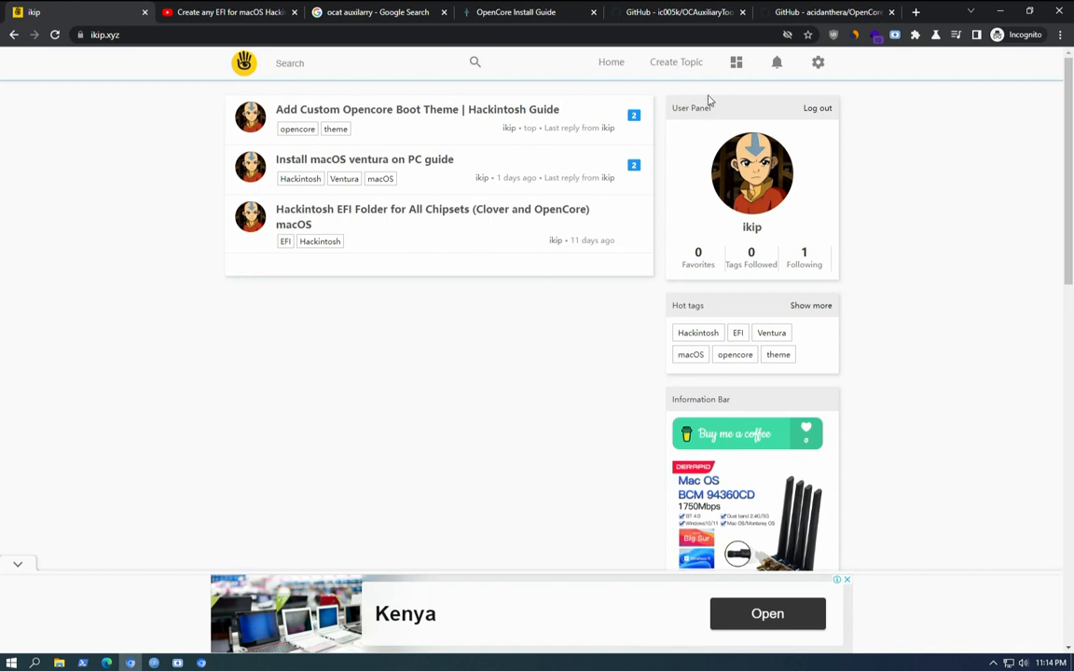
left_click(668, 80)
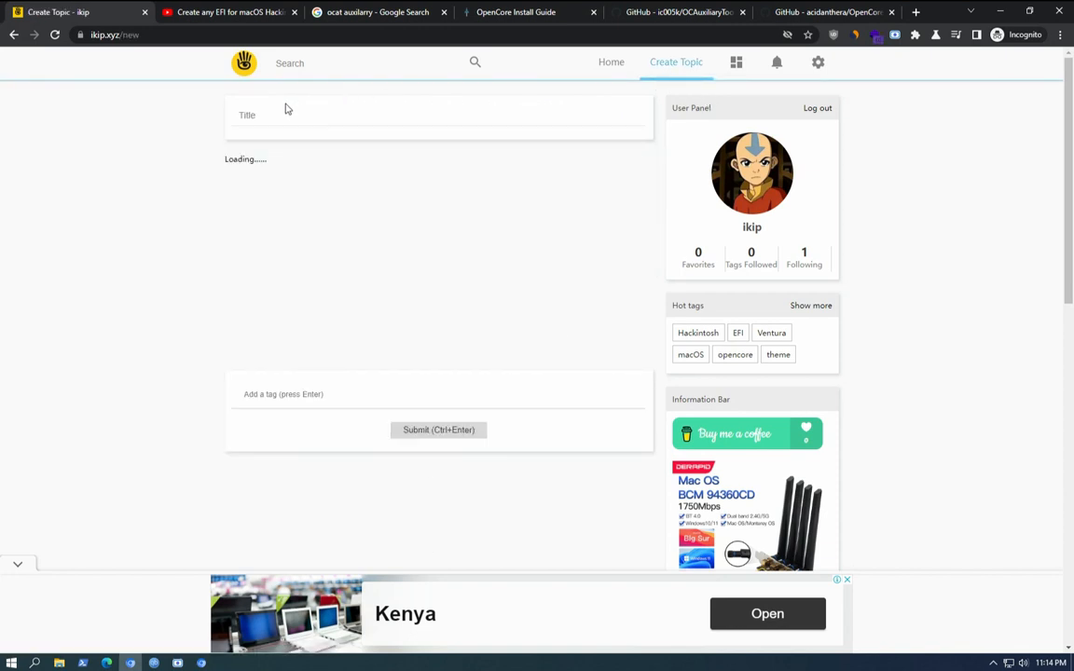
left_click(277, 119)
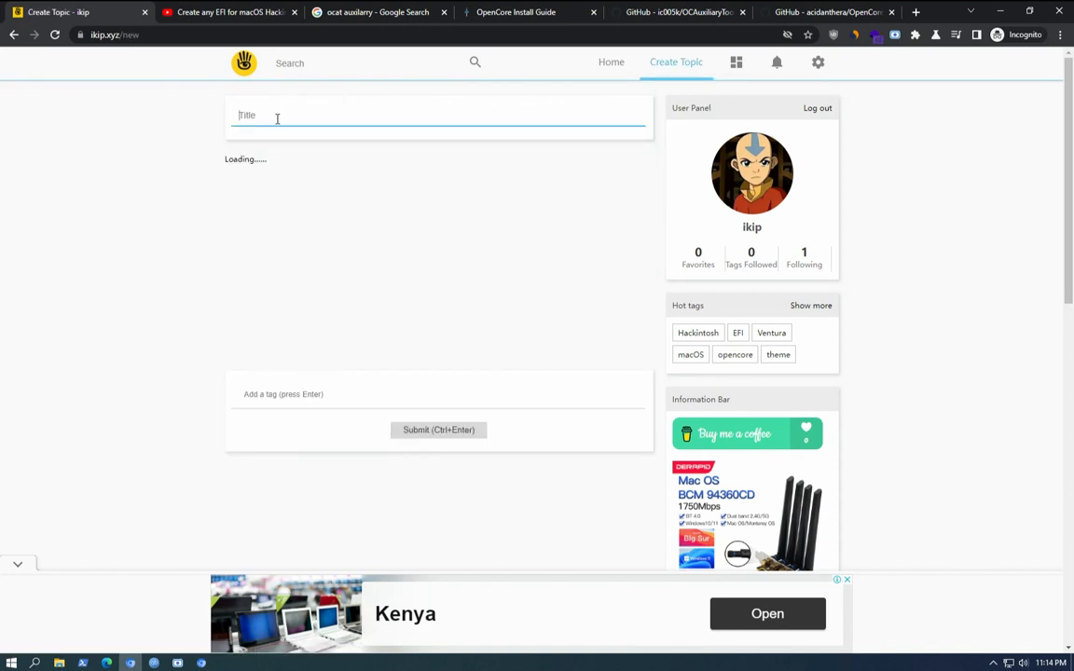
type("i need")
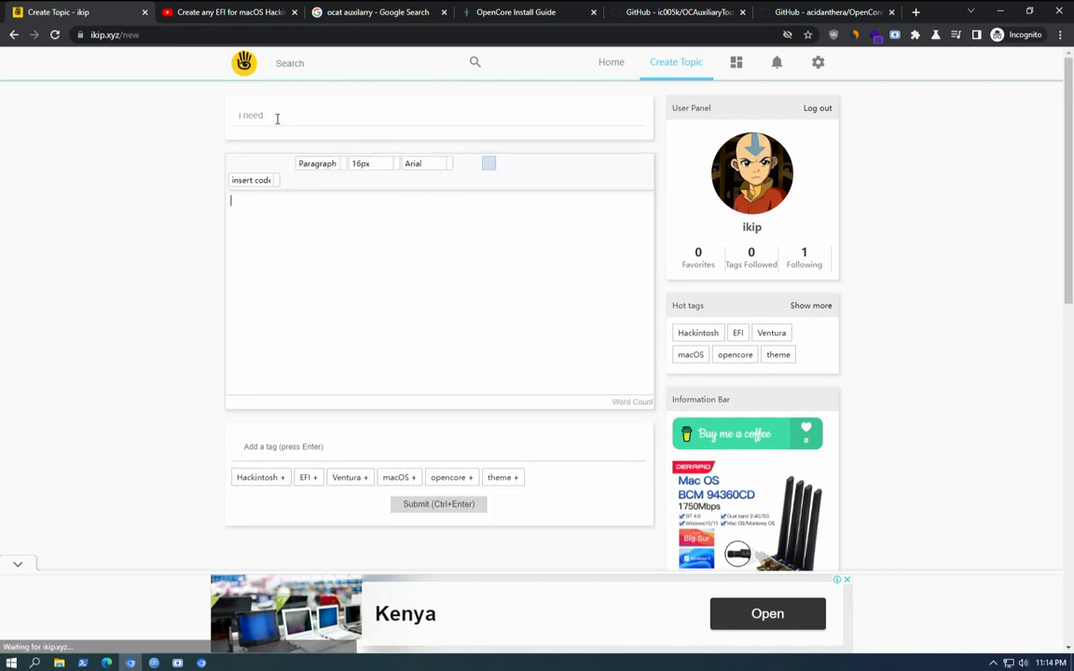
left_click(277, 118)
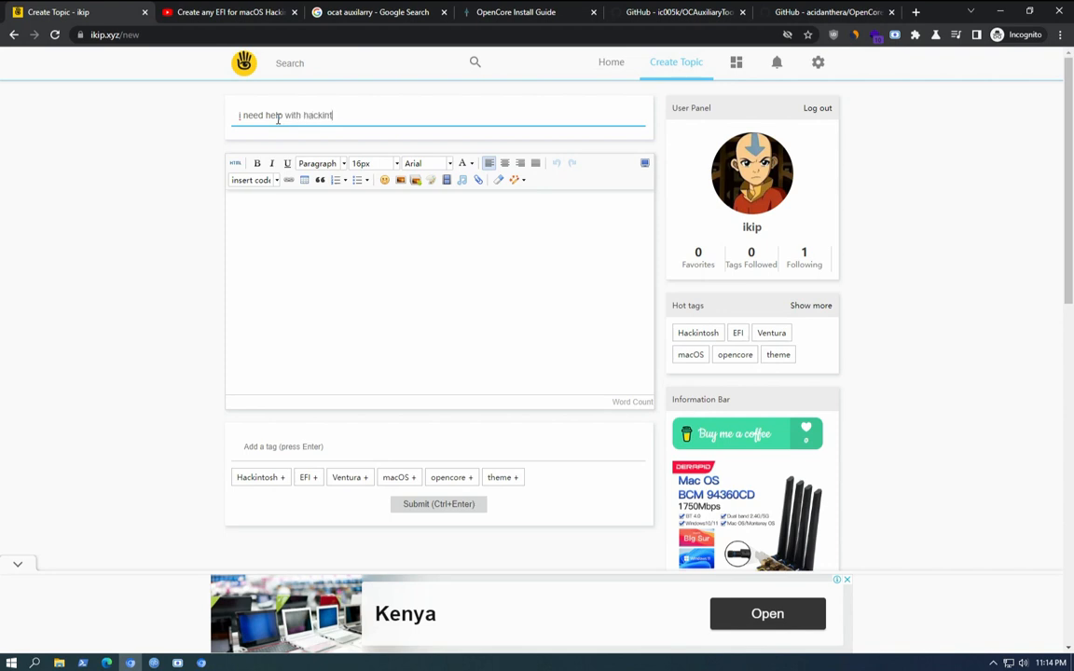
Step: Fill the topic body with "yyghhbbn jgghgh jhghgmghghg", add the Ventura tag and submit the topic
left_click(335, 222)
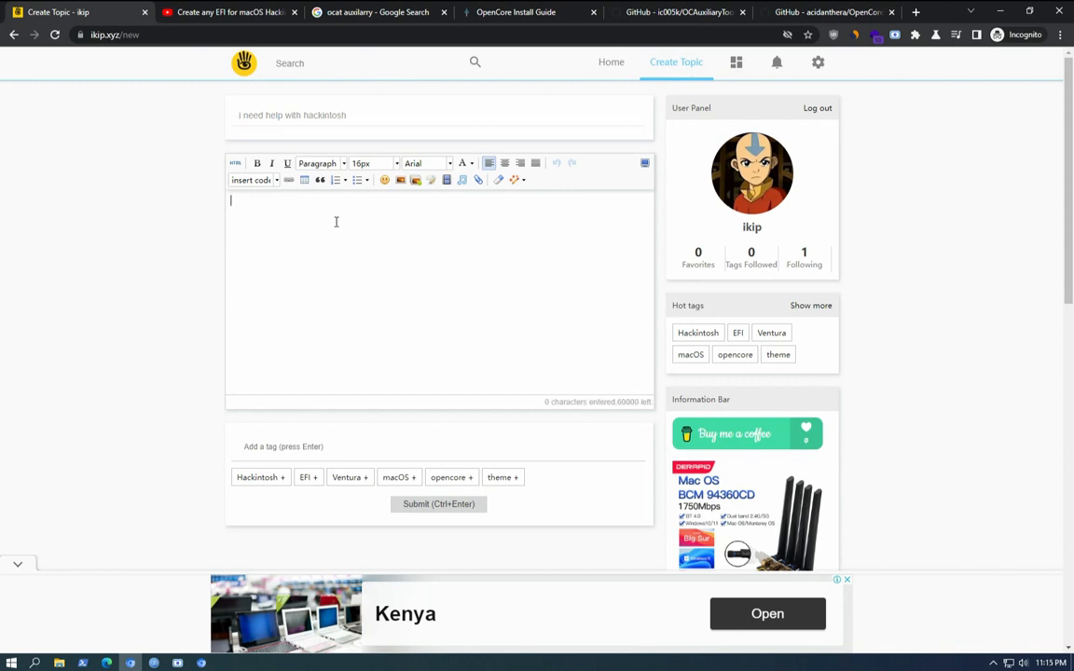
type("yyghhbbn jgghg")
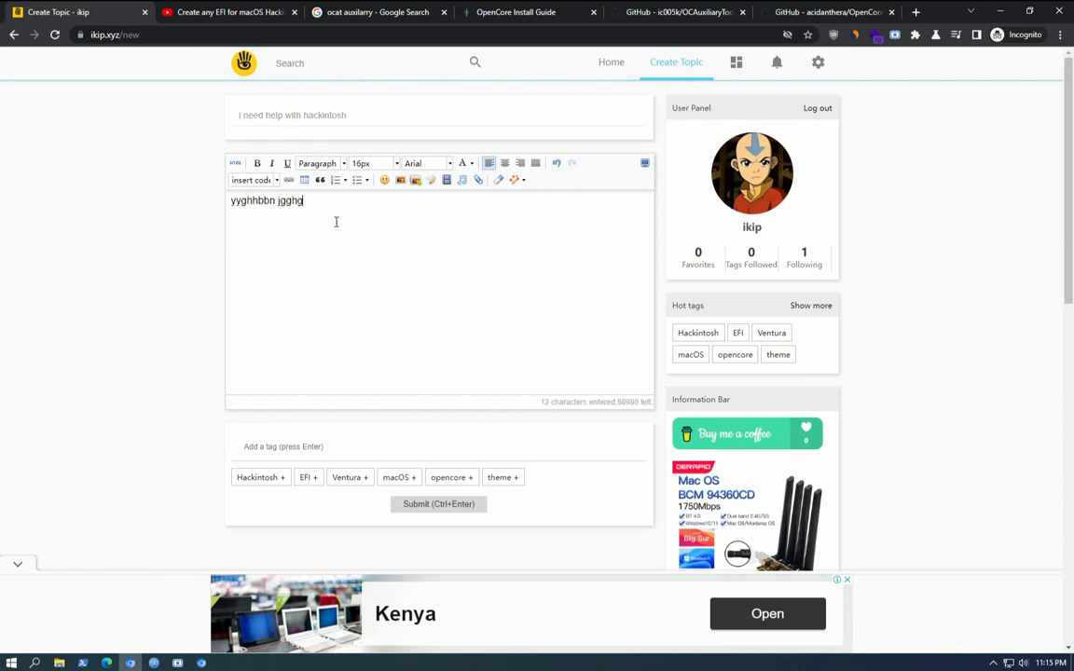
type("h jhghgmghghg")
left_click(343, 478)
left_click(414, 506)
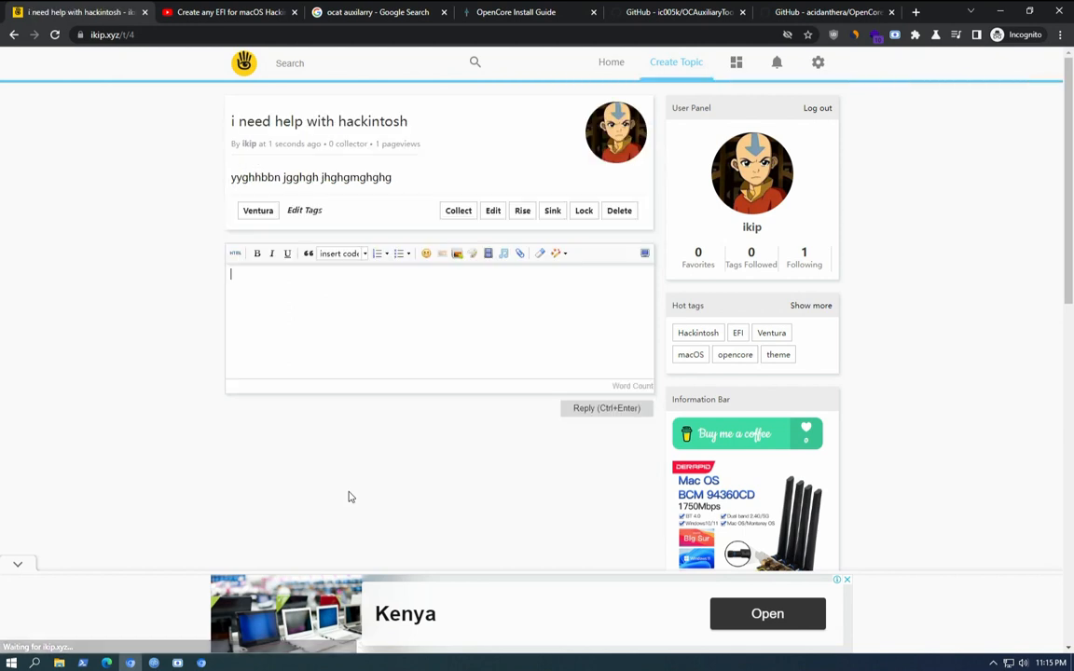
Step: Highlight the published post's text, then find the new topic in the forum's home list and reopen it
left_click_drag(384, 161, 215, 125)
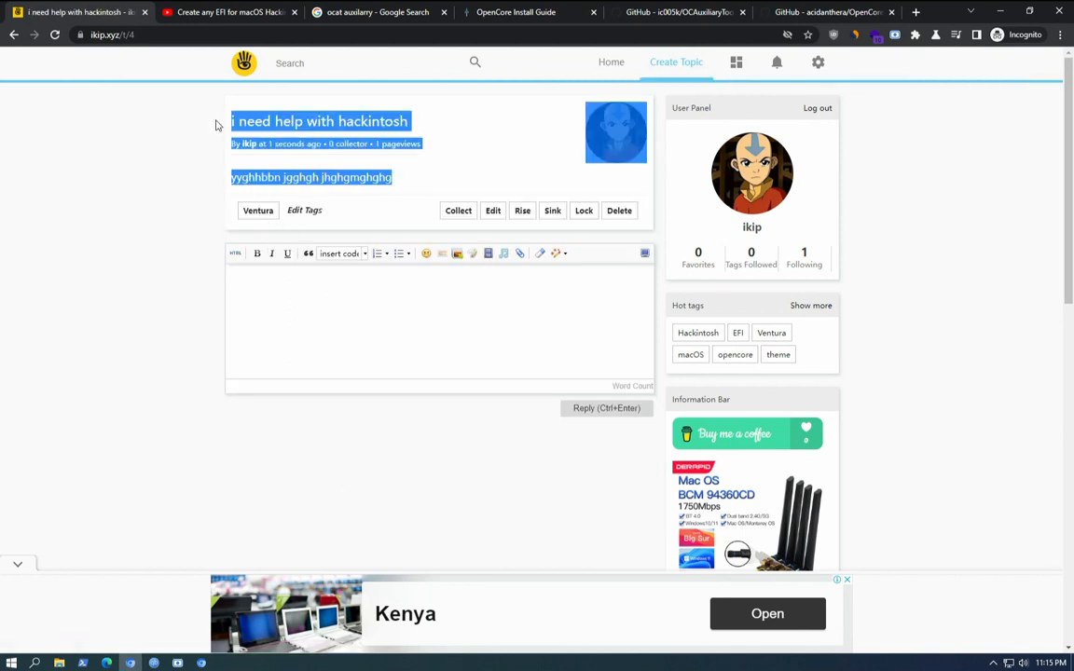
left_click(605, 65)
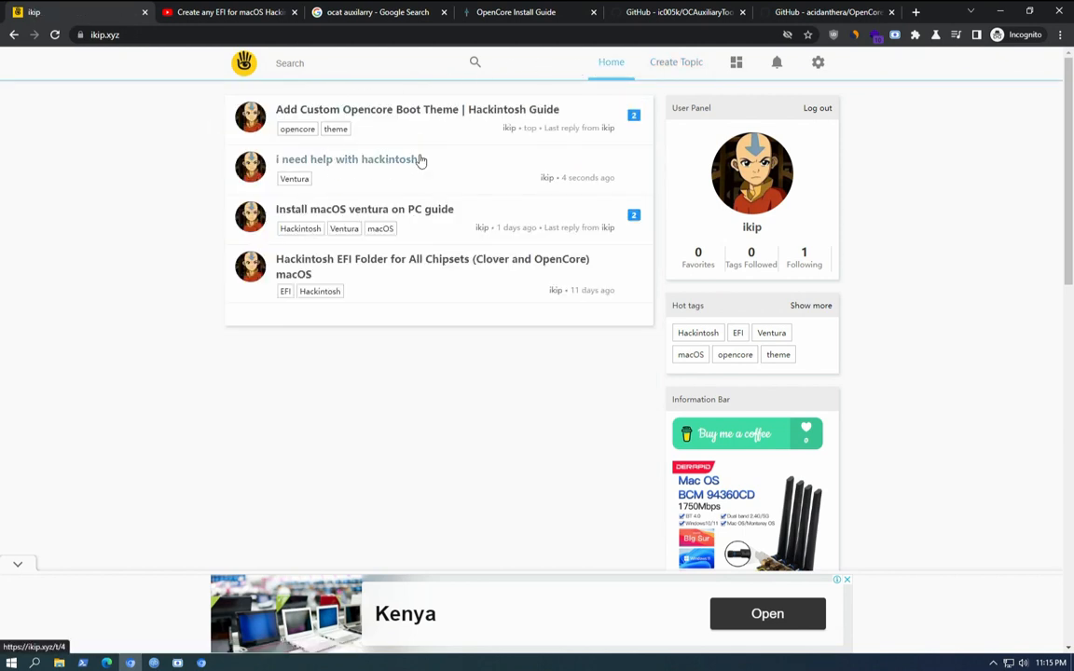
left_click(361, 163)
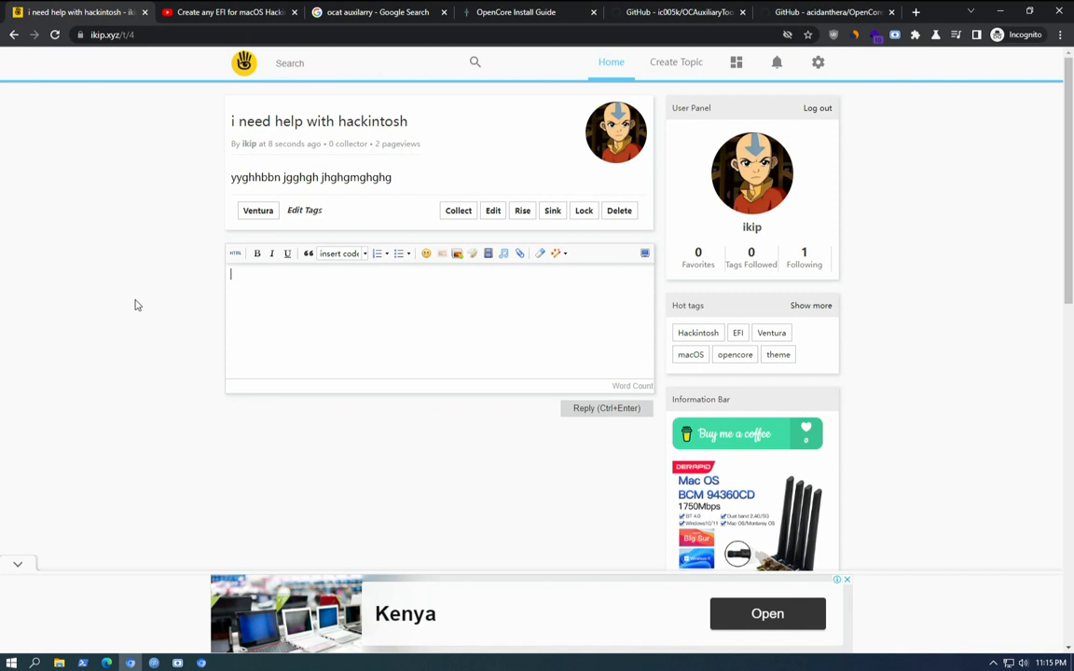
Step: Examine the donation link and the hardware and WordPress adverts in the forum's Information Bar
scroll(135, 305, "down", 2)
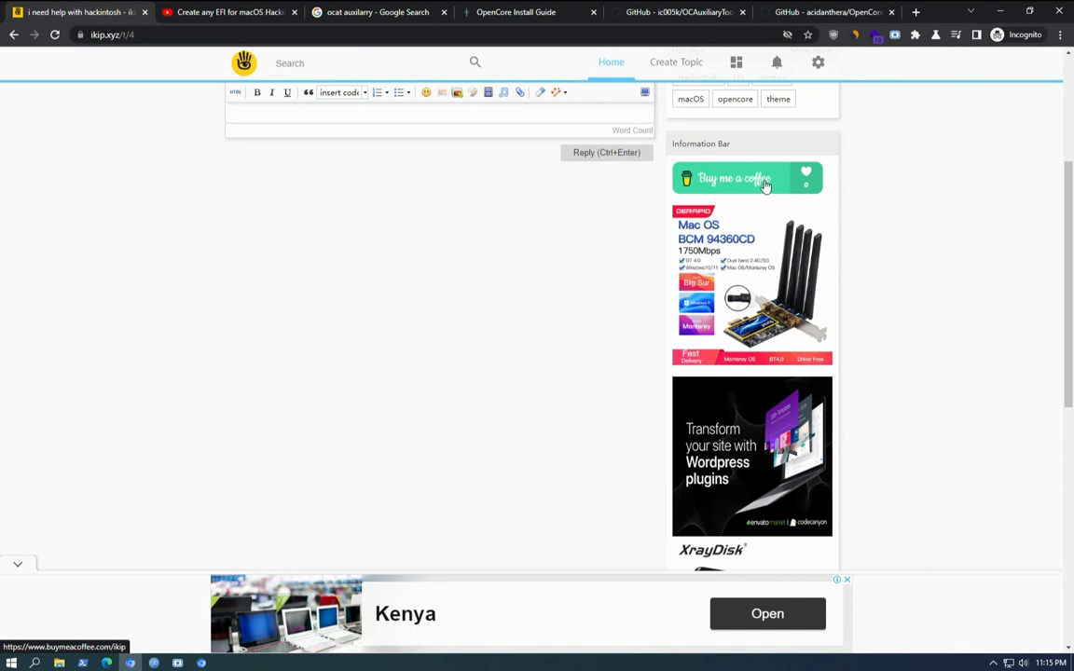
scroll(739, 306, "down", 1)
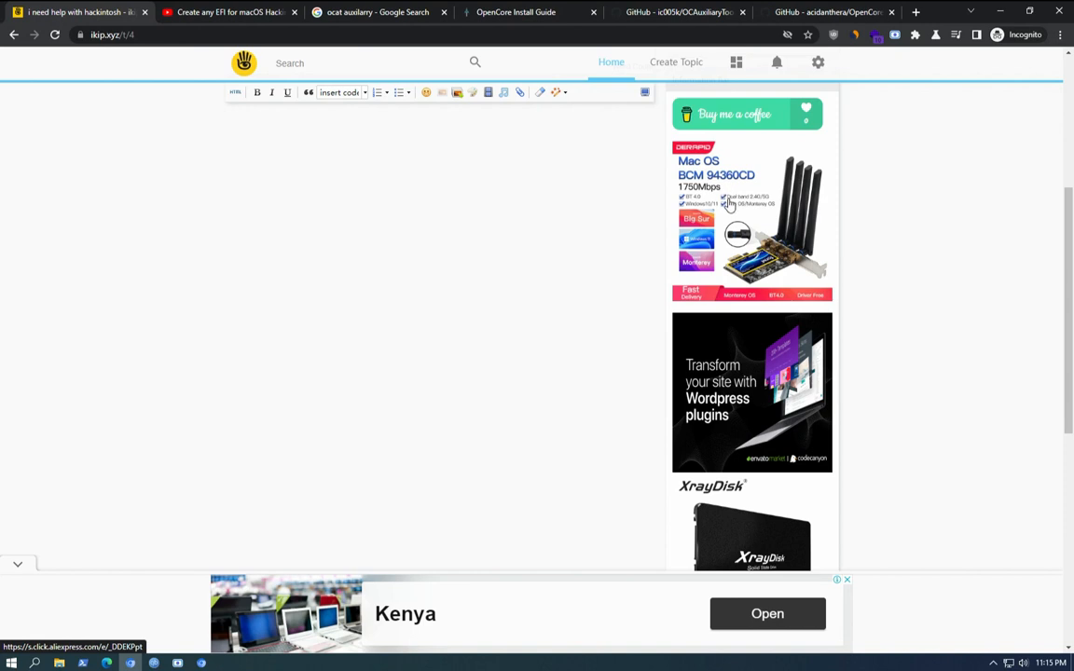
scroll(730, 205, "down", 5)
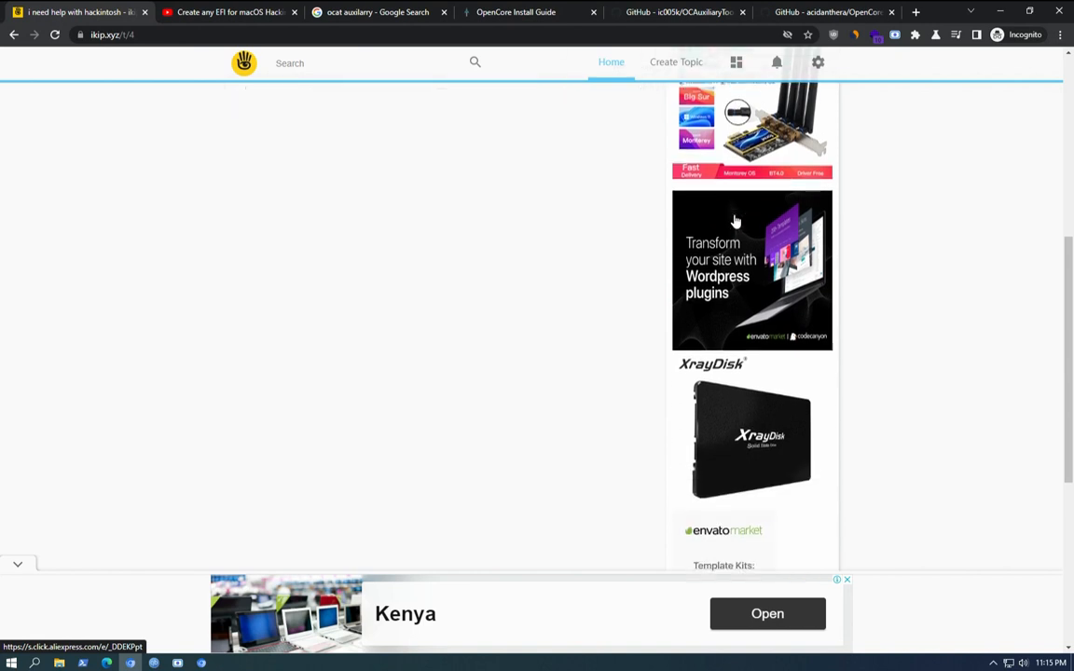
scroll(711, 214, "down", 2)
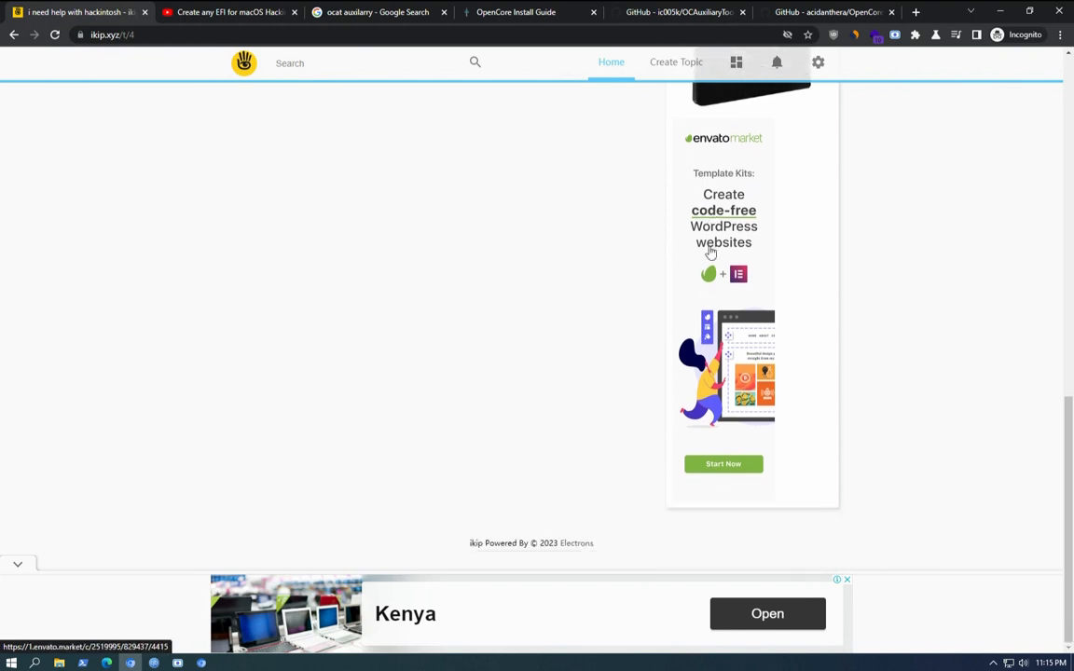
scroll(732, 392, "up", 6)
scroll(722, 238, "down", 6)
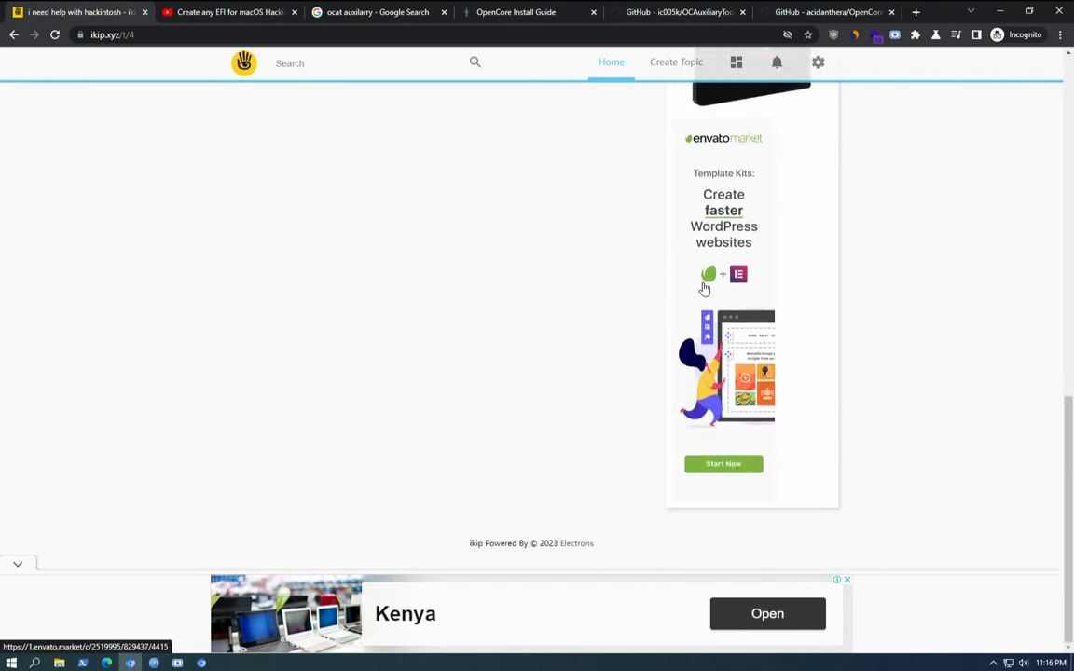
scroll(704, 287, "up", 4)
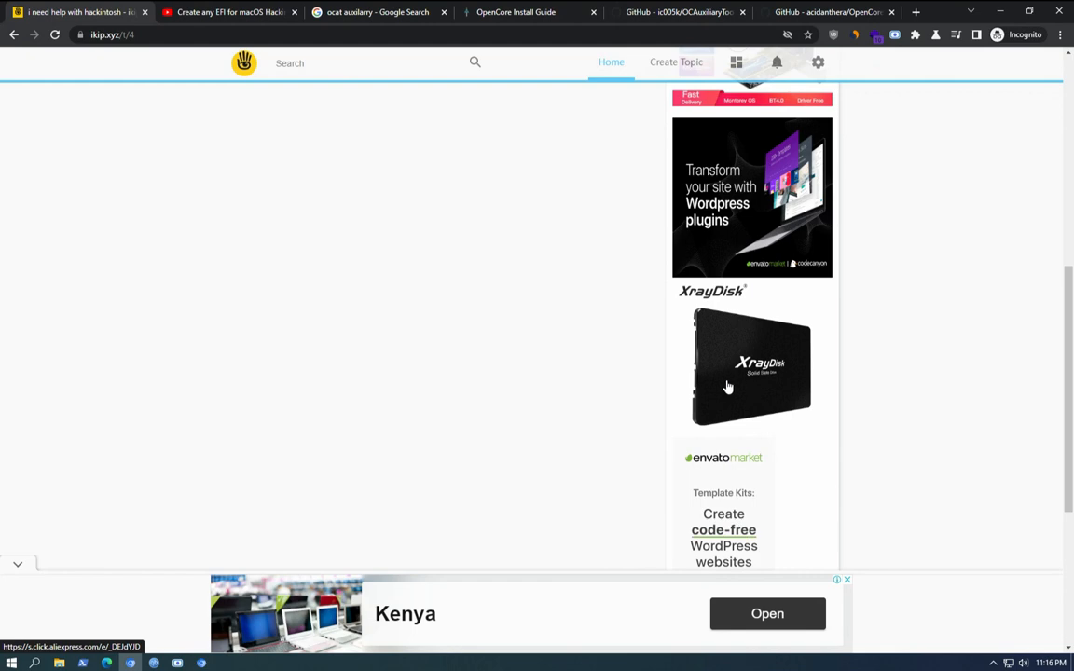
scroll(728, 387, "up", 6)
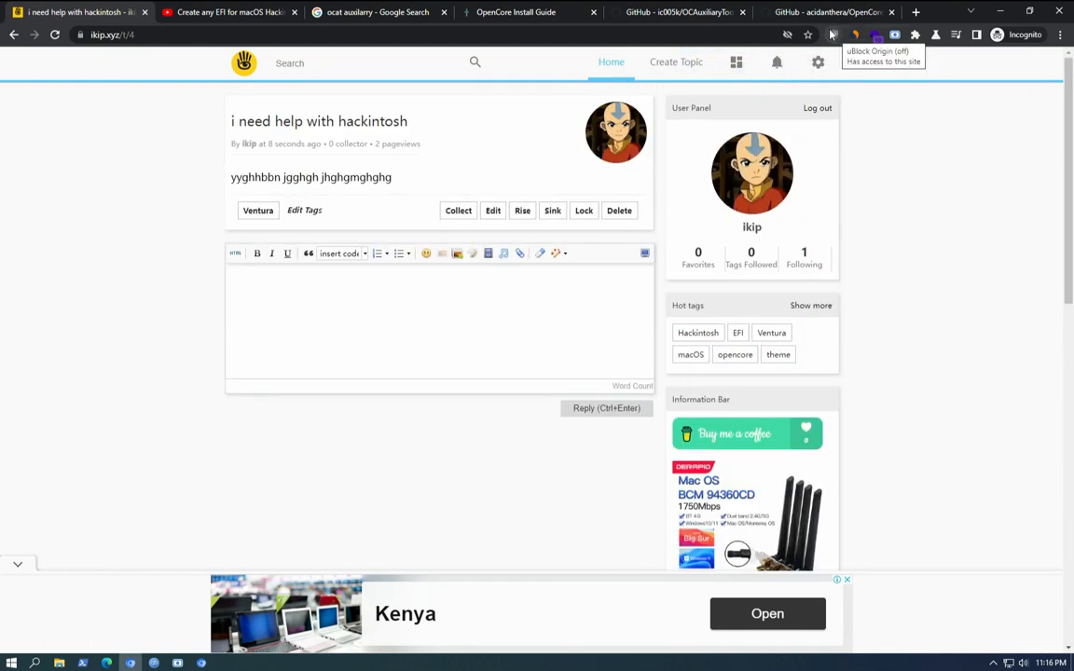
Step: Allow third-party cookies for ikip.xyz
left_click(788, 35)
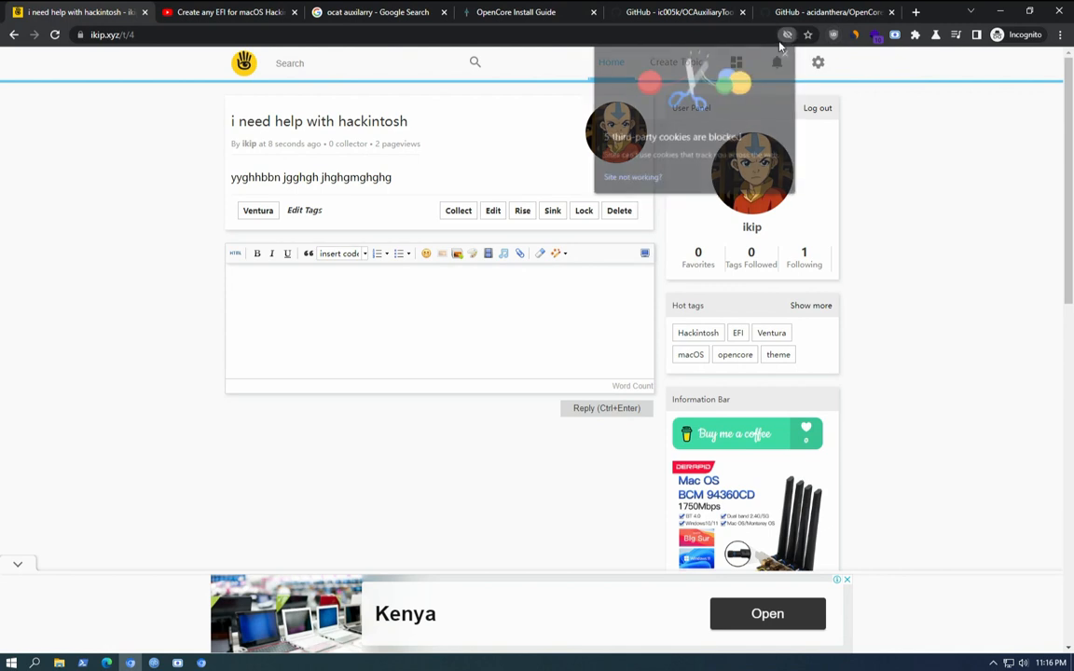
left_click(633, 180)
left_click(752, 174)
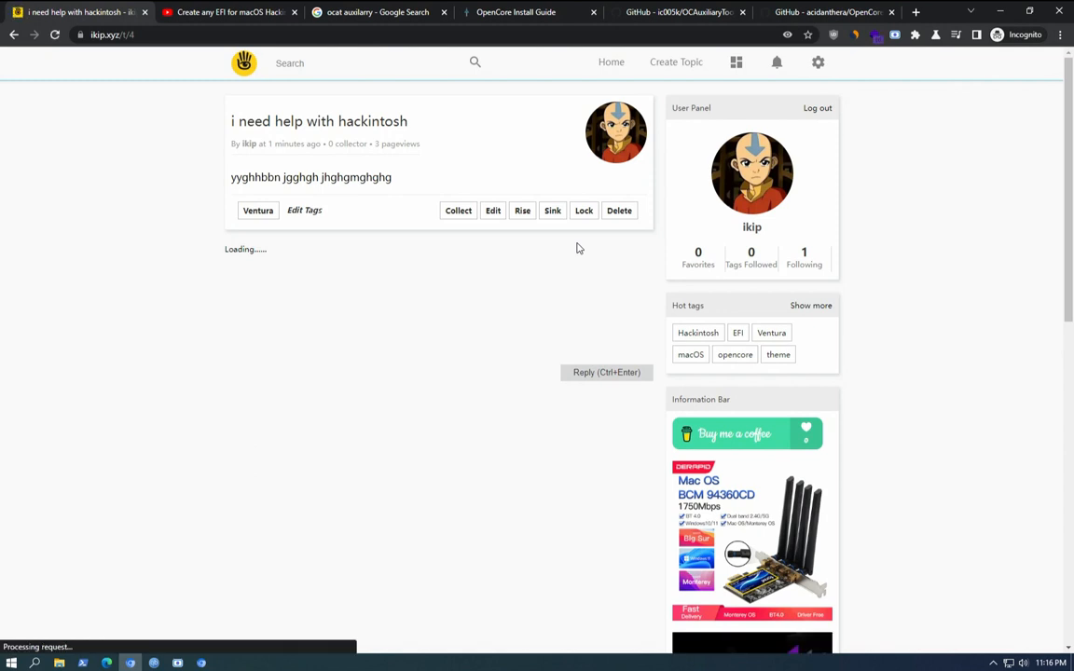
Step: Return to the forum home page, check the ad blocker's status for ikip.xyz and look over the page
left_click(243, 63)
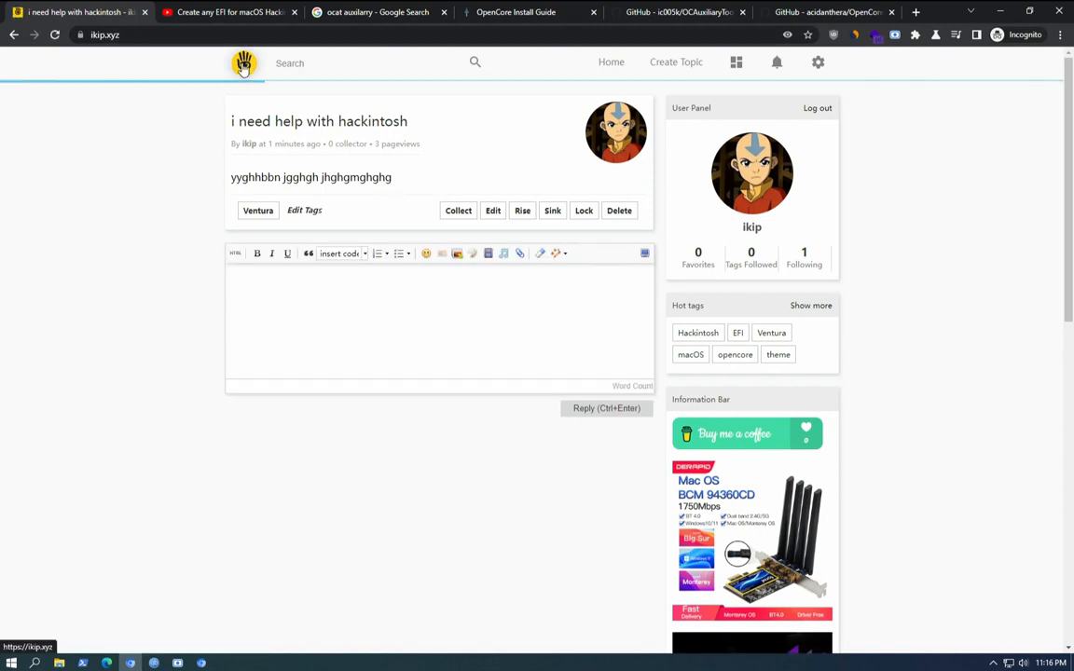
left_click(833, 36)
left_click(929, 126)
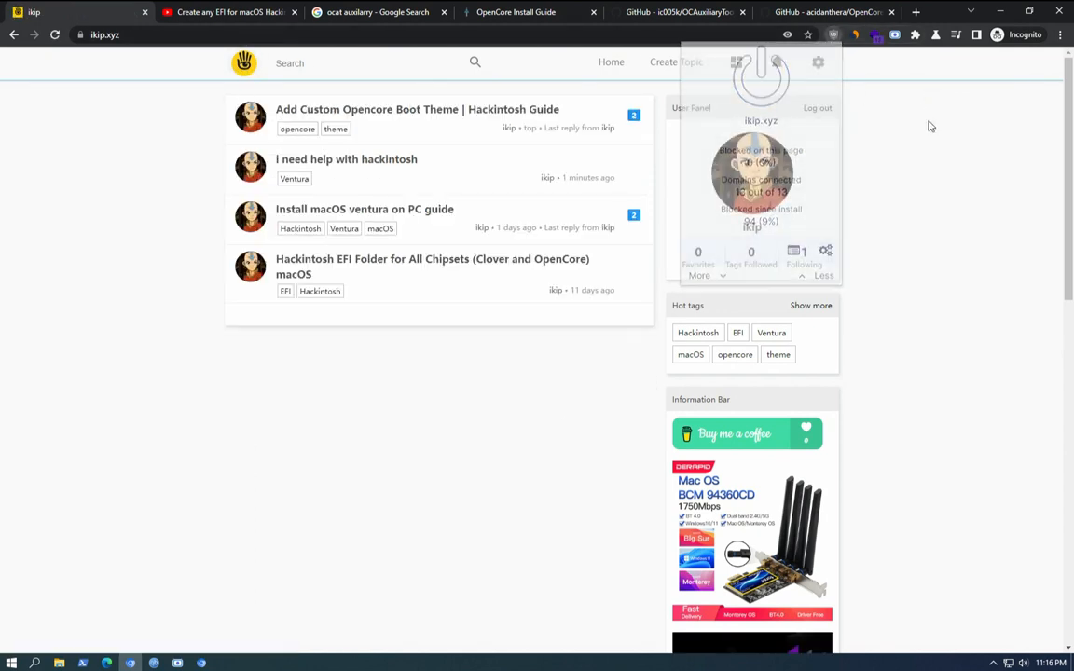
scroll(311, 326, "down", 2)
scroll(313, 322, "up", 2)
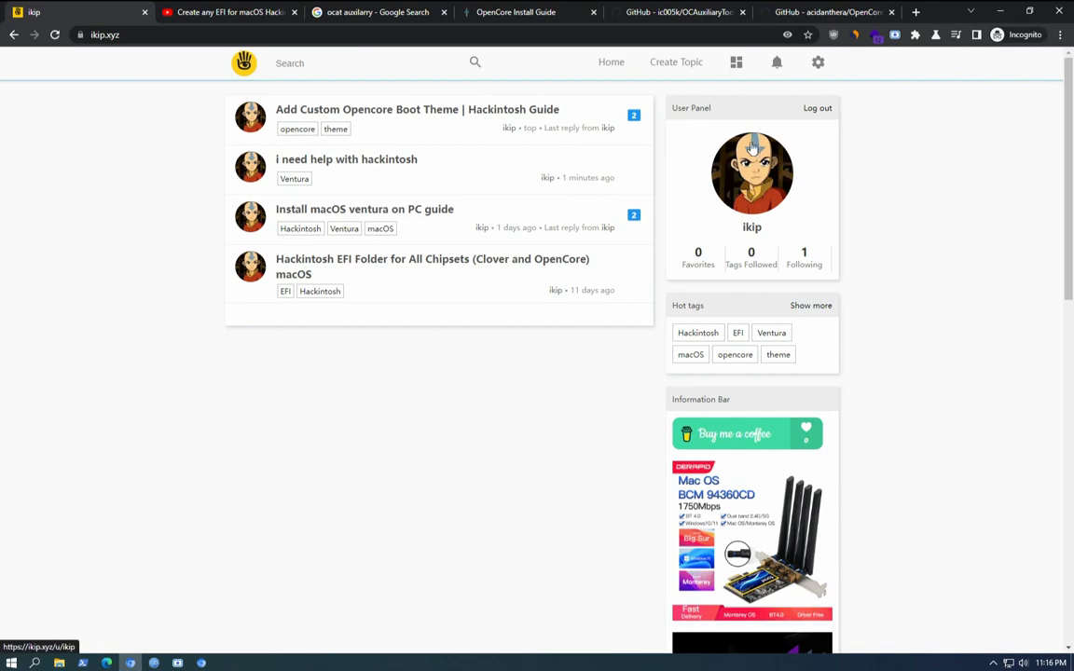
scroll(398, 352, "down", 3)
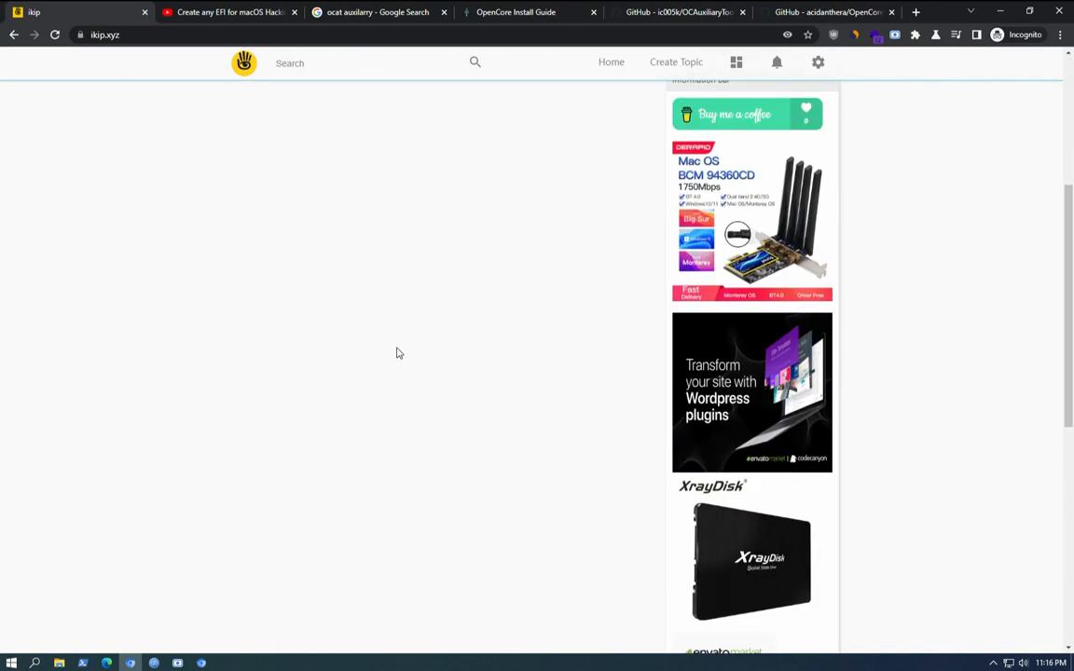
Step: Examine the OCAT Guide 2023 video's description and comments, including the request for a slower, more detailed remake, and glance back at the forum's topic list
left_click(213, 12)
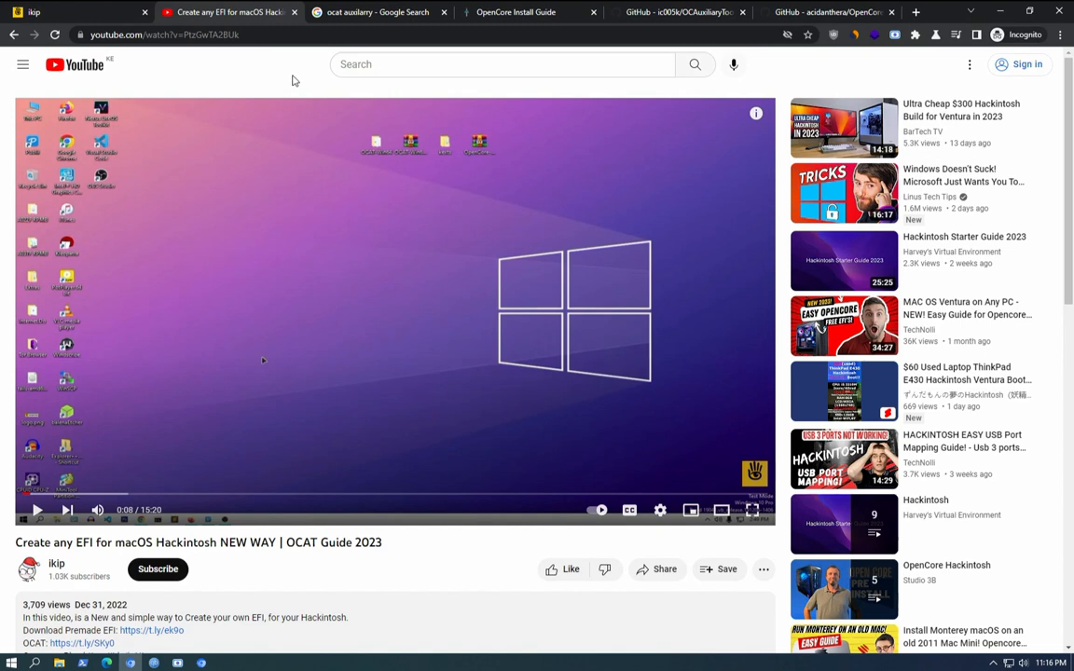
left_click(72, 12)
scroll(314, 163, "up", 5)
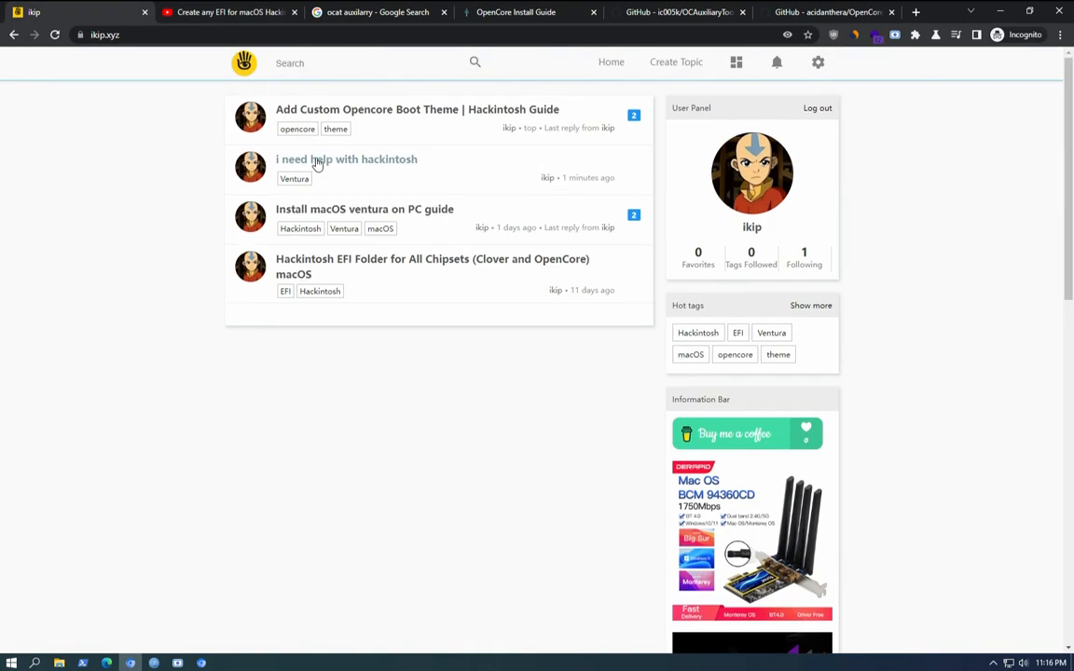
left_click(217, 12)
scroll(67, 574, "down", 5)
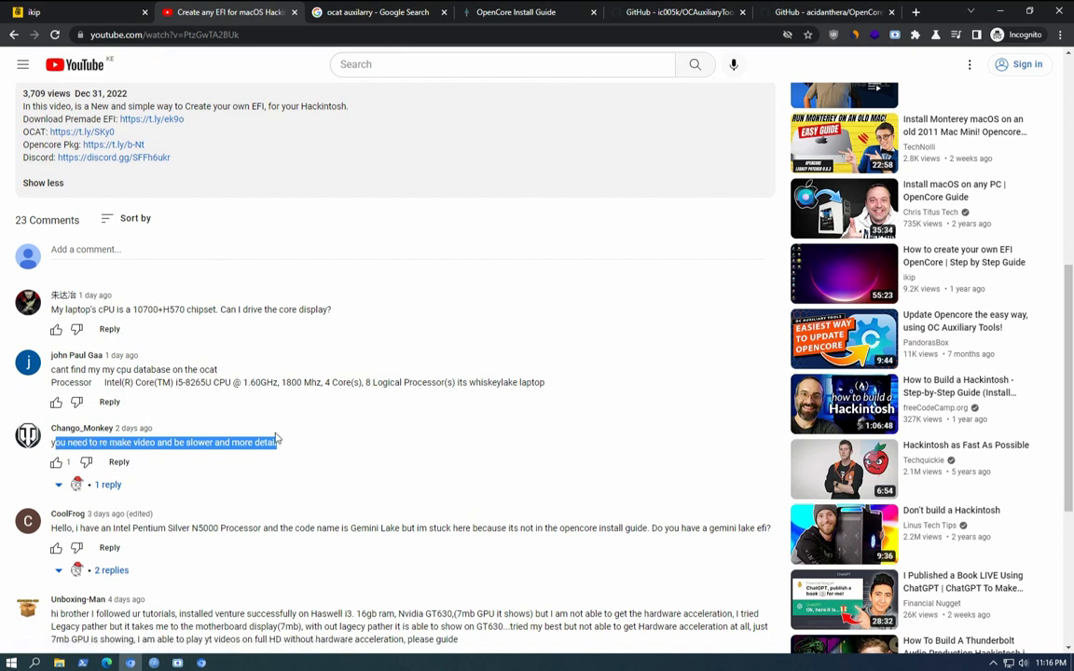
scroll(196, 232, "up", 6)
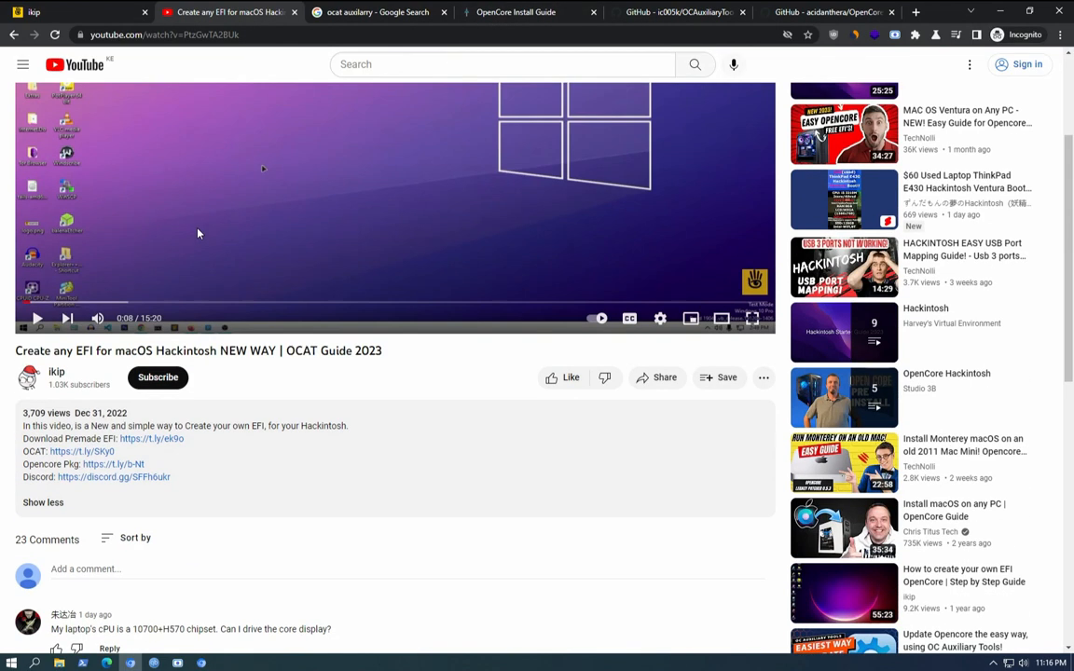
scroll(199, 232, "down", 7)
scroll(198, 242, "down", 3)
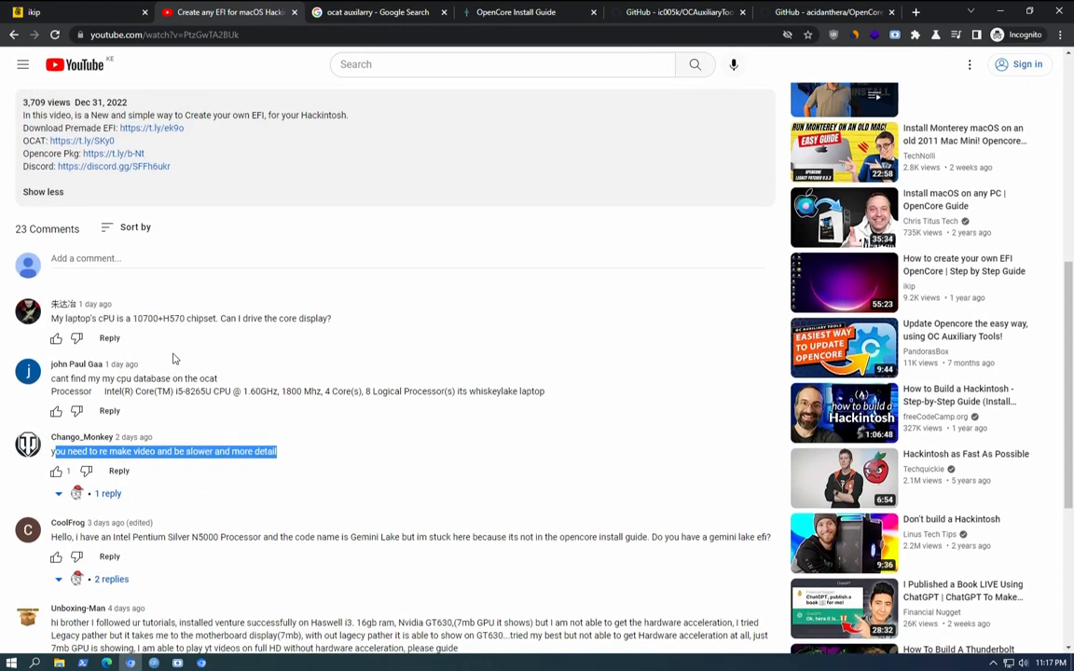
scroll(177, 336, "up", 5)
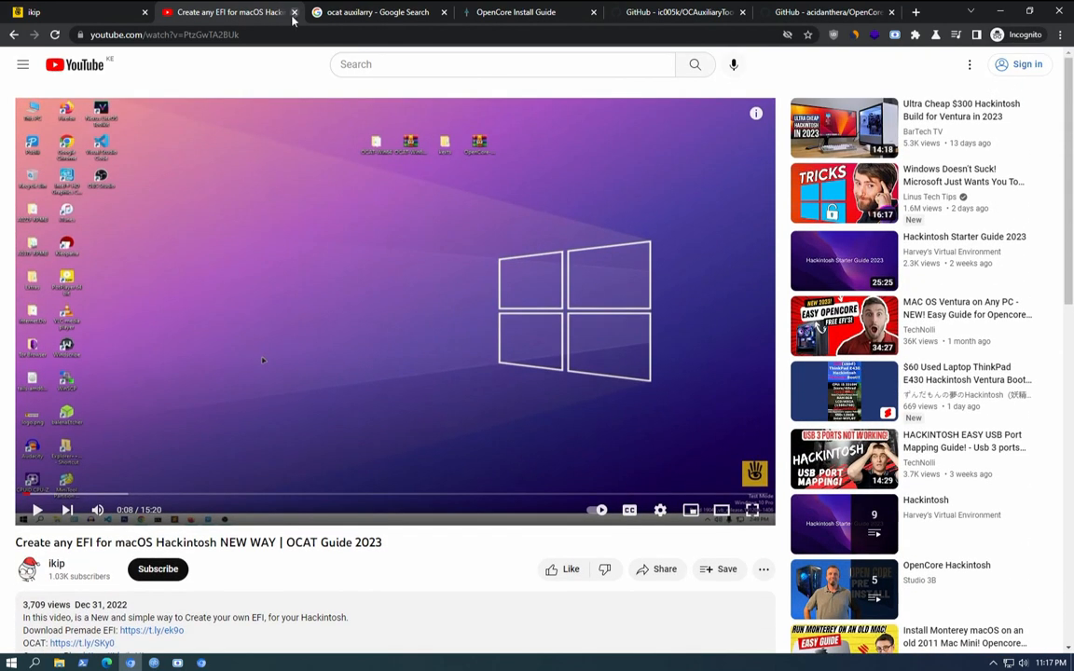
Step: Close the OCAT Guide video and ikip forum pages, and load google.com in a new tab
left_click(294, 12)
left_click(144, 12)
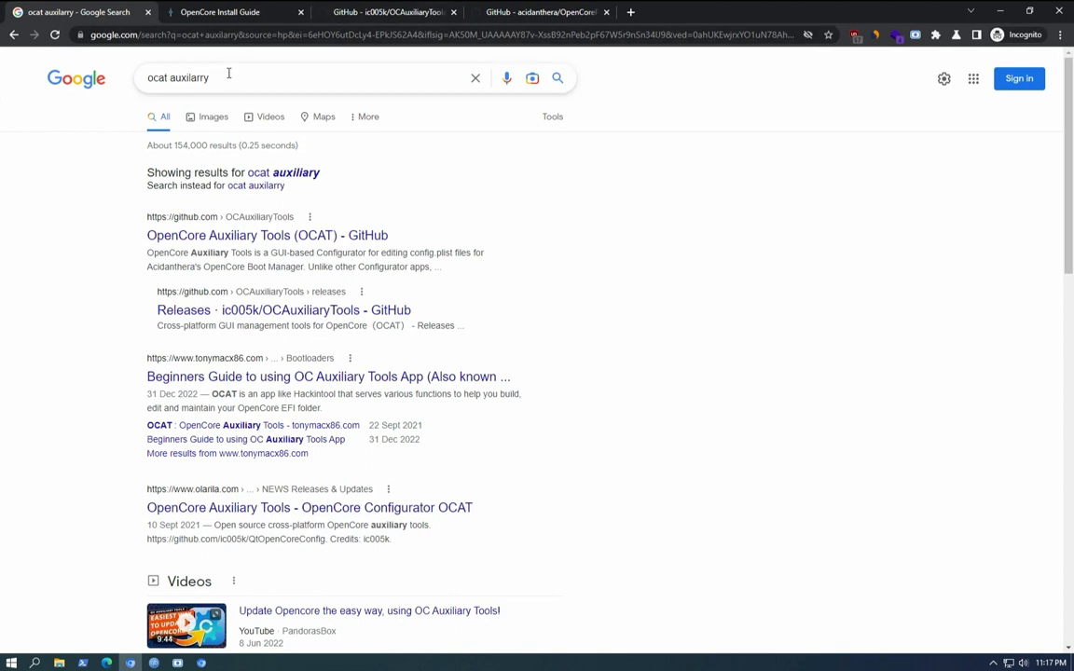
left_click(640, 13)
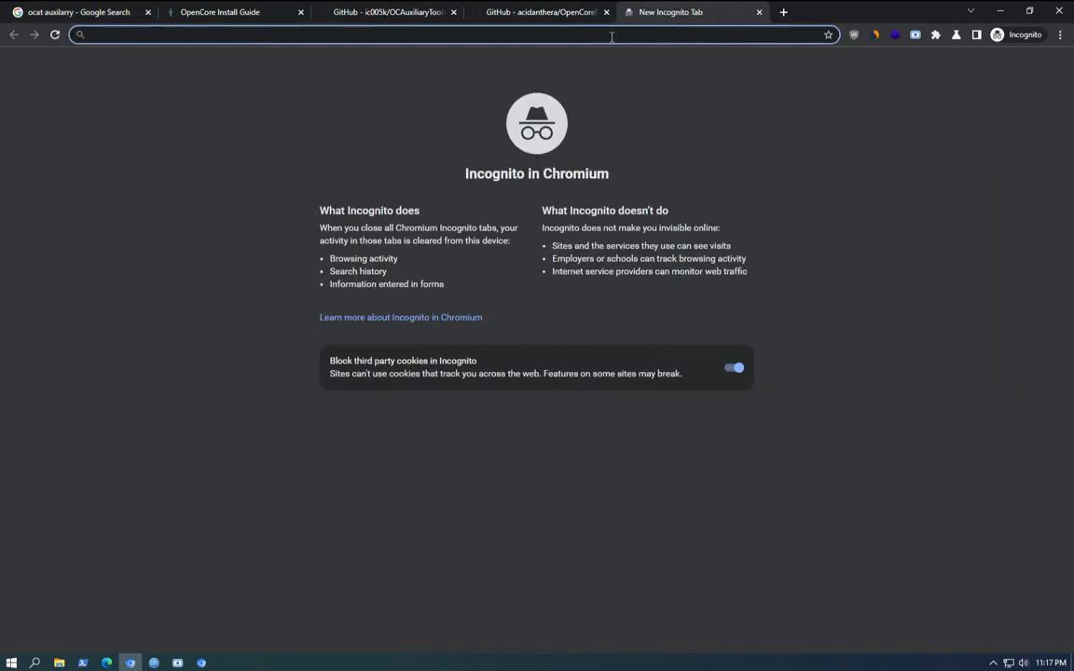
type("google")
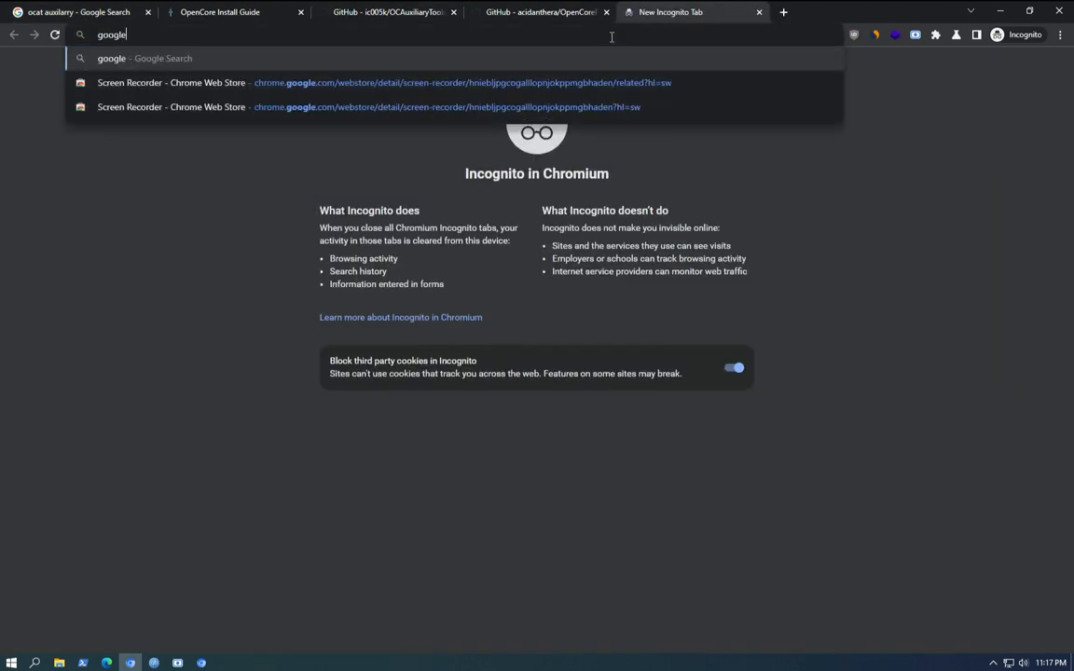
type(".com")
key("Return")
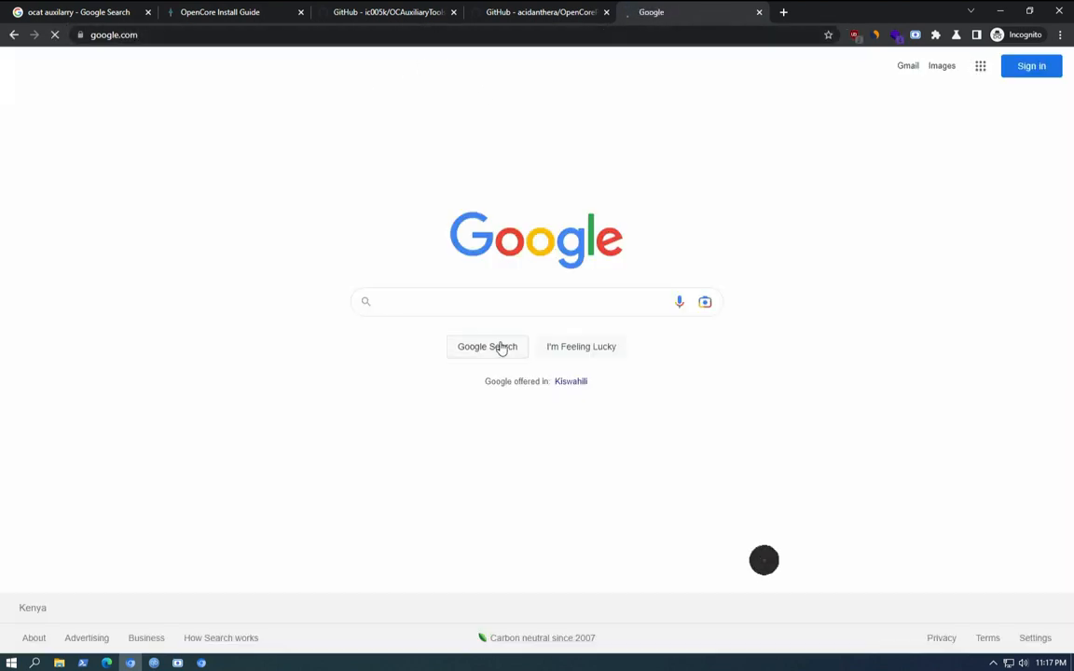
Step: Search Google for "ocat auxiliary tools"
left_click(457, 301)
type("o")
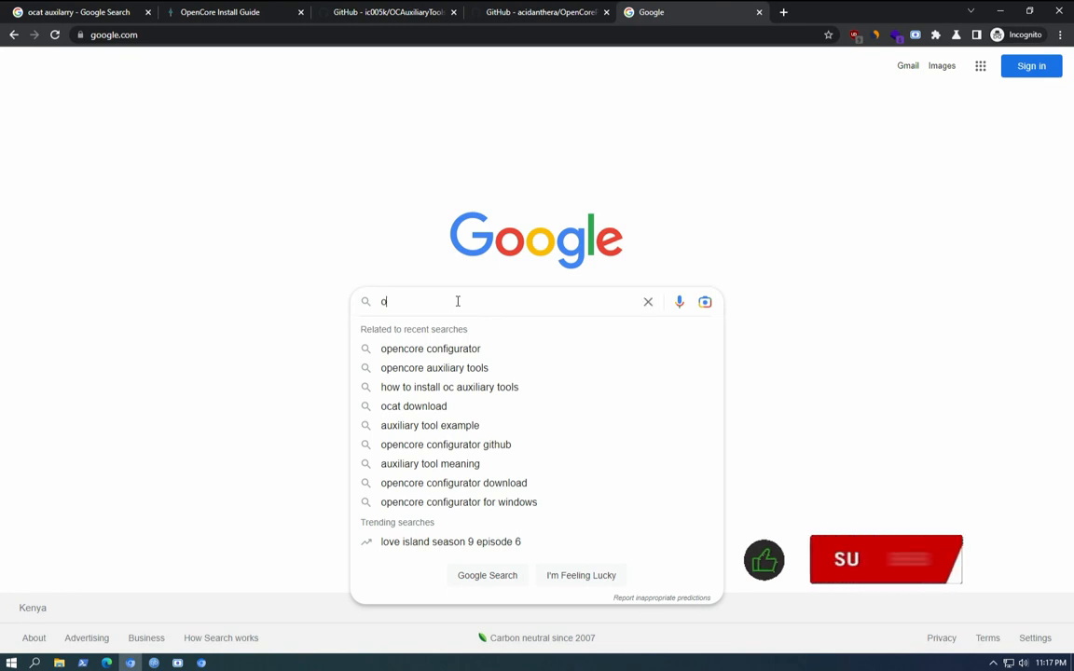
type("cat")
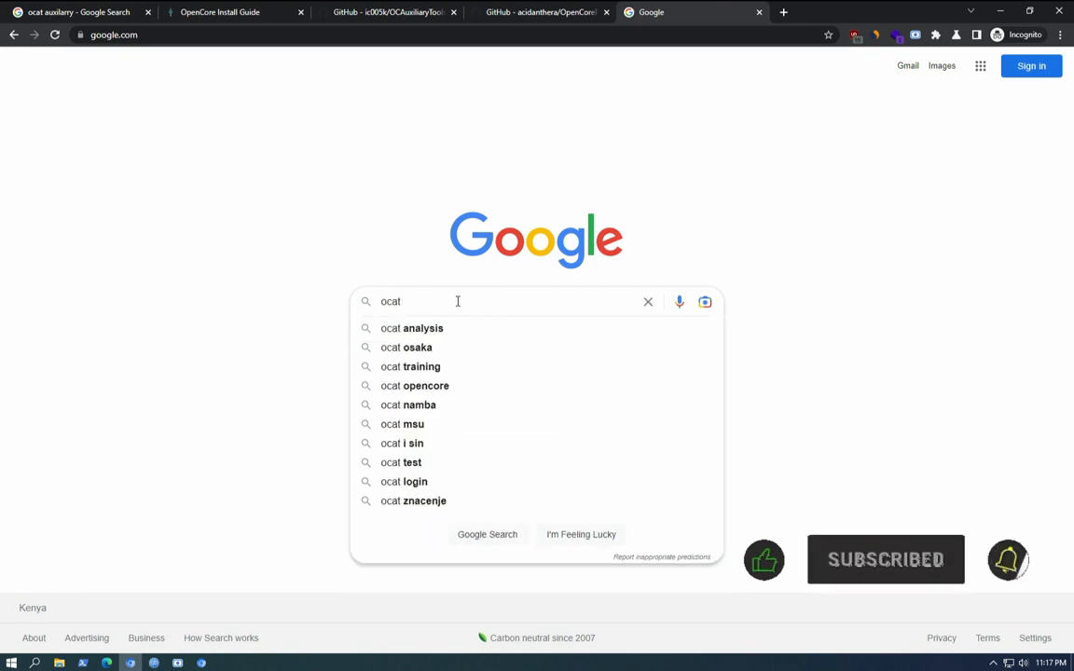
type(" auxi")
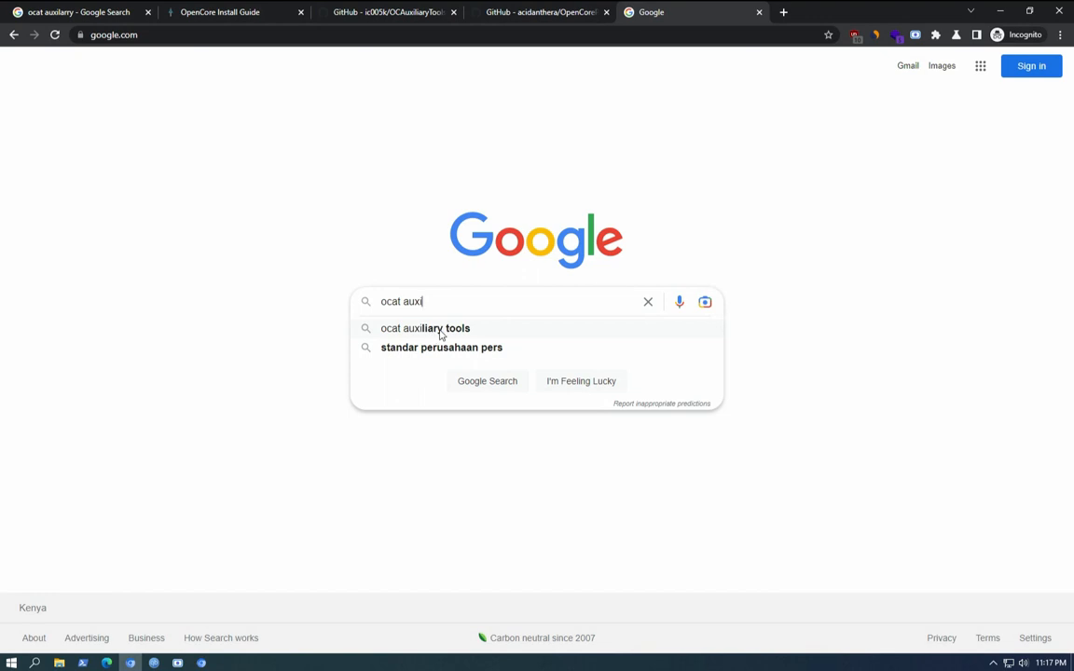
left_click(442, 331)
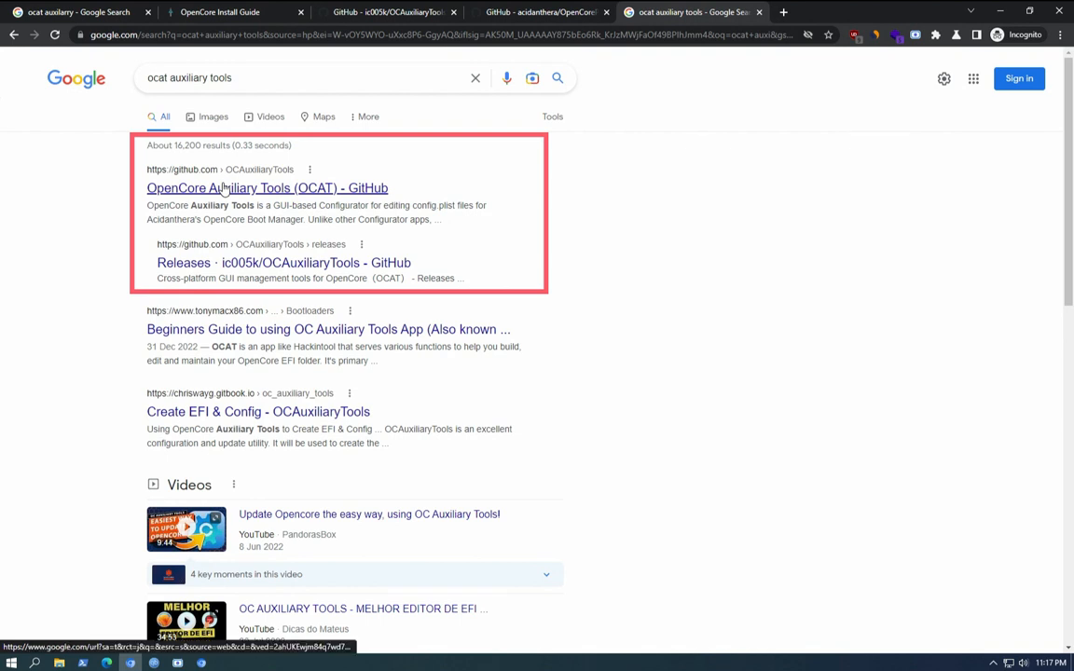
Step: Open the OpenCore Auxiliary Tools (OCAT) GitHub repository from the results and go to its latest release, 20230006
left_click(193, 189)
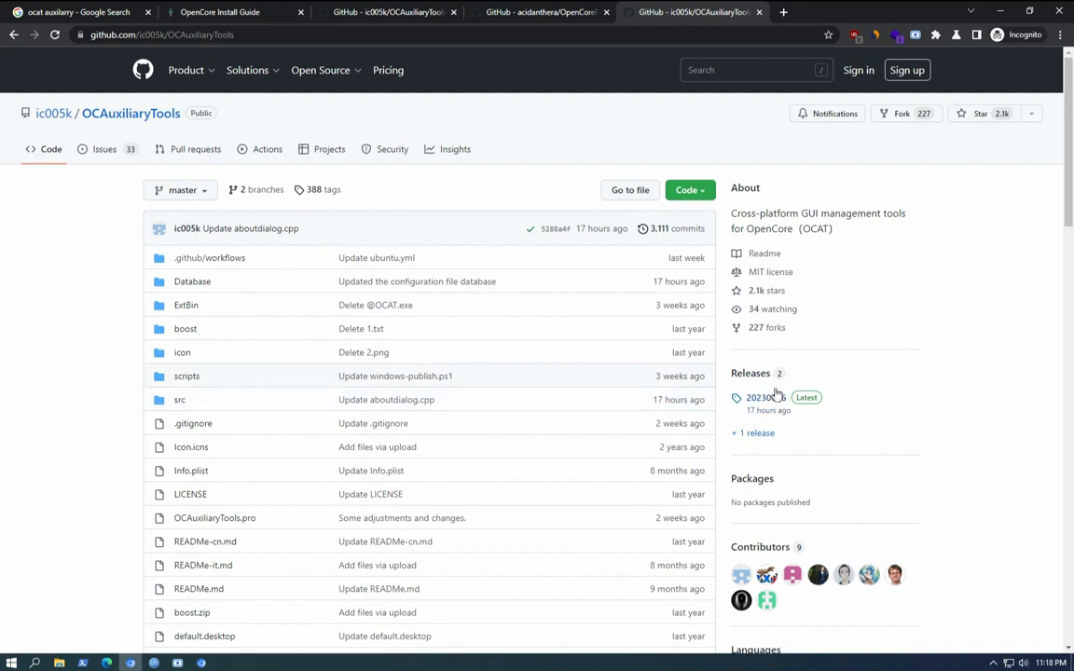
scroll(785, 367, "down", 1)
scroll(785, 367, "down", 1)
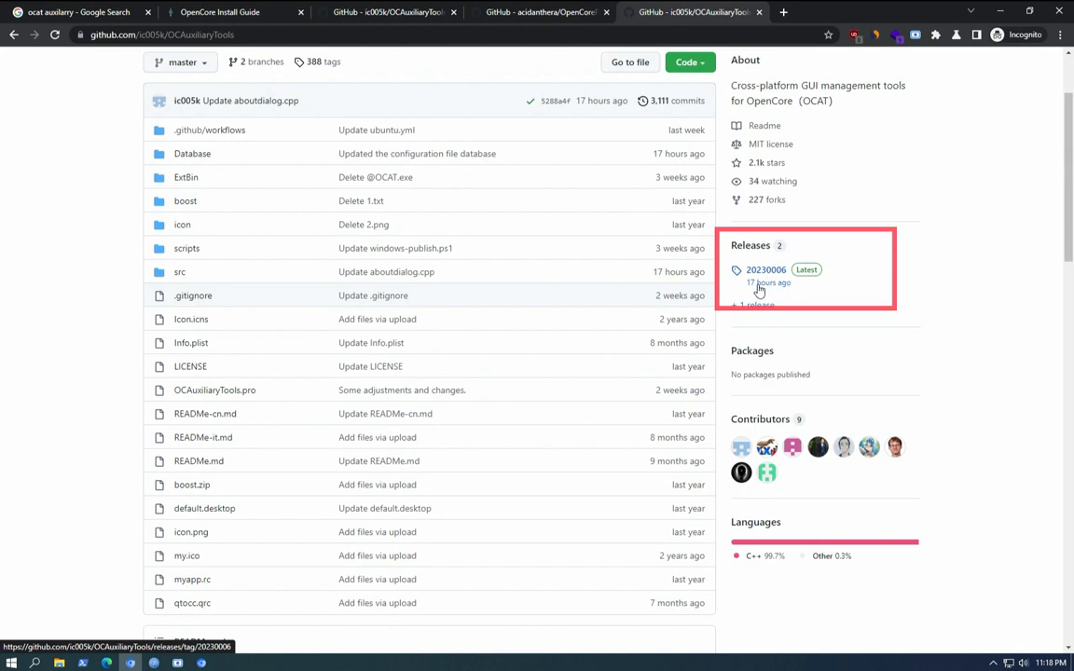
left_click(766, 270)
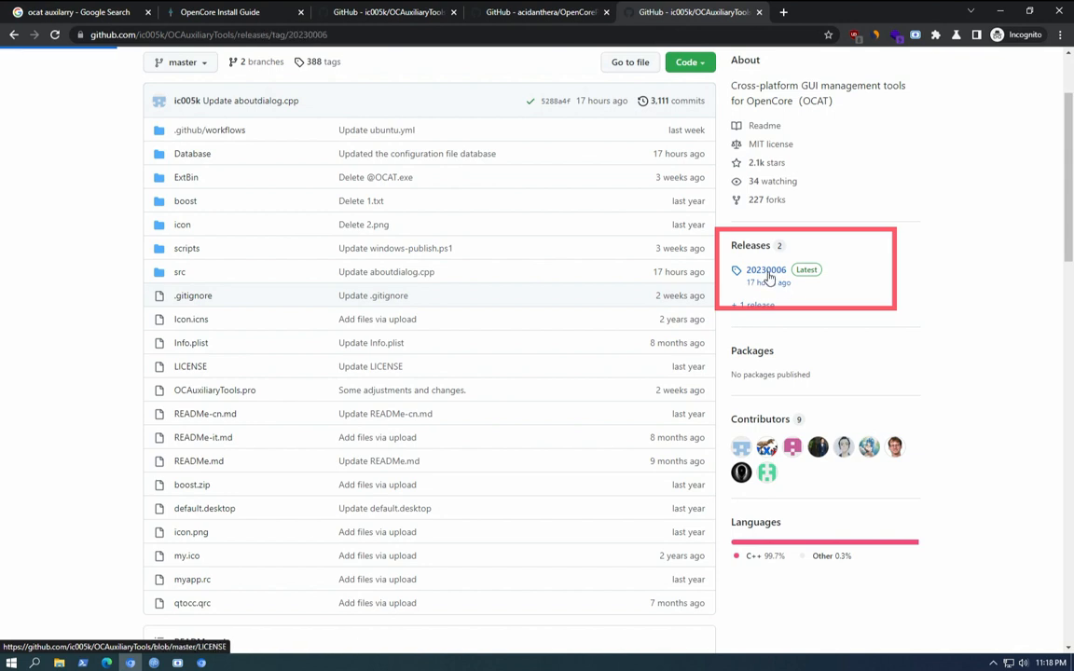
Step: Examine the release's assets, highlighting OCAT-Win64.zip and OCAT_Mac10.12.and.below.dmg in turn
scroll(446, 346, "down", 1)
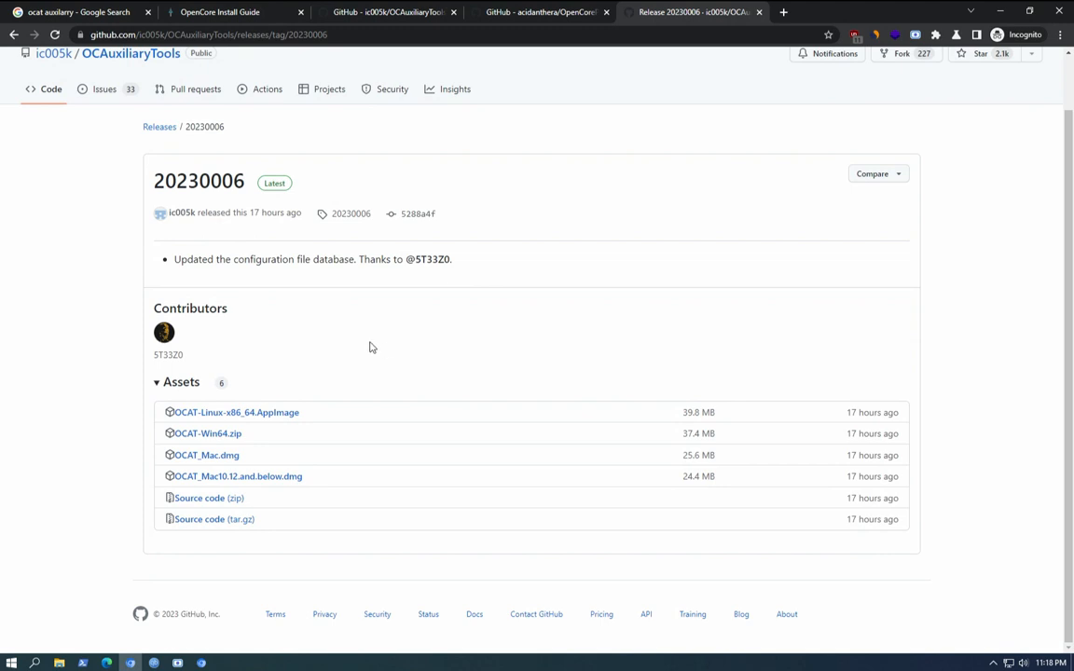
scroll(202, 358, "up", 1)
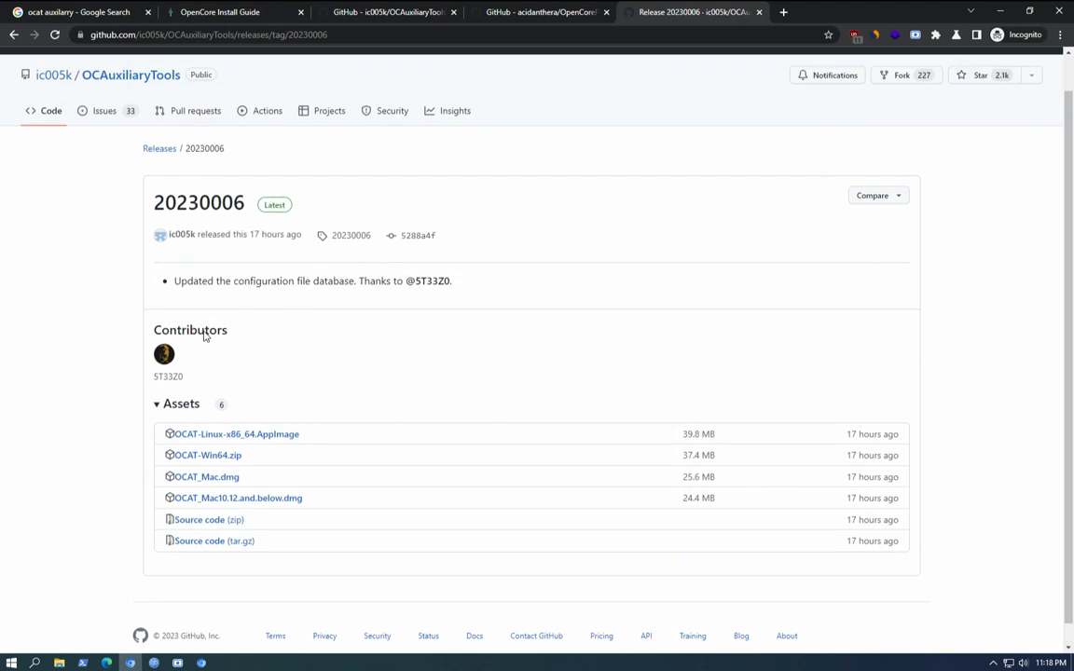
scroll(248, 361, "down", 1)
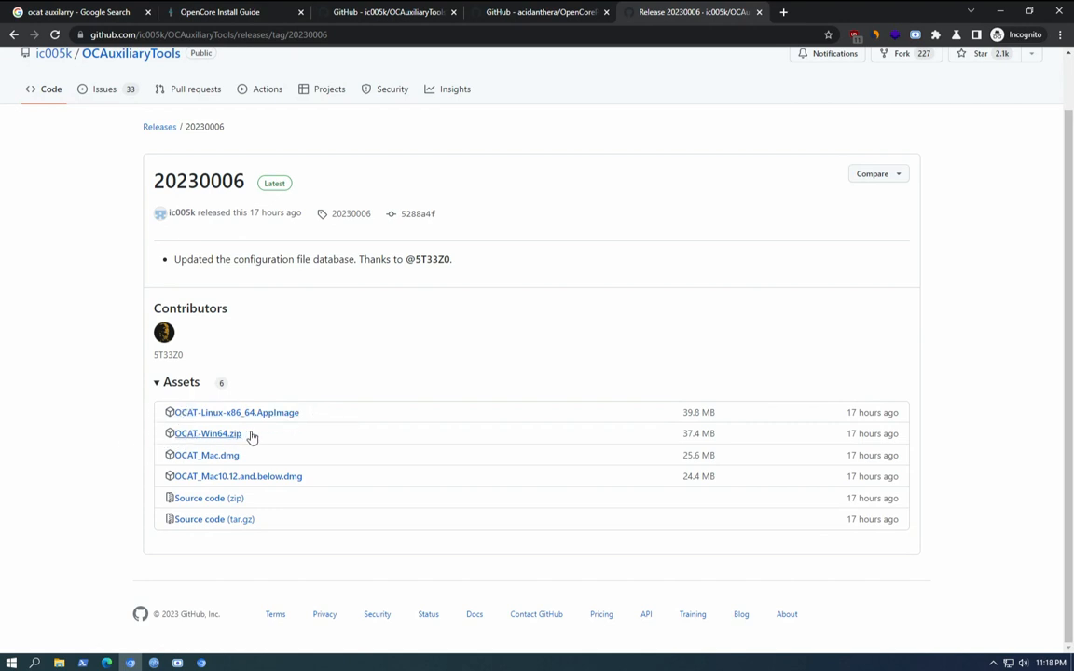
left_click_drag(253, 436, 175, 435)
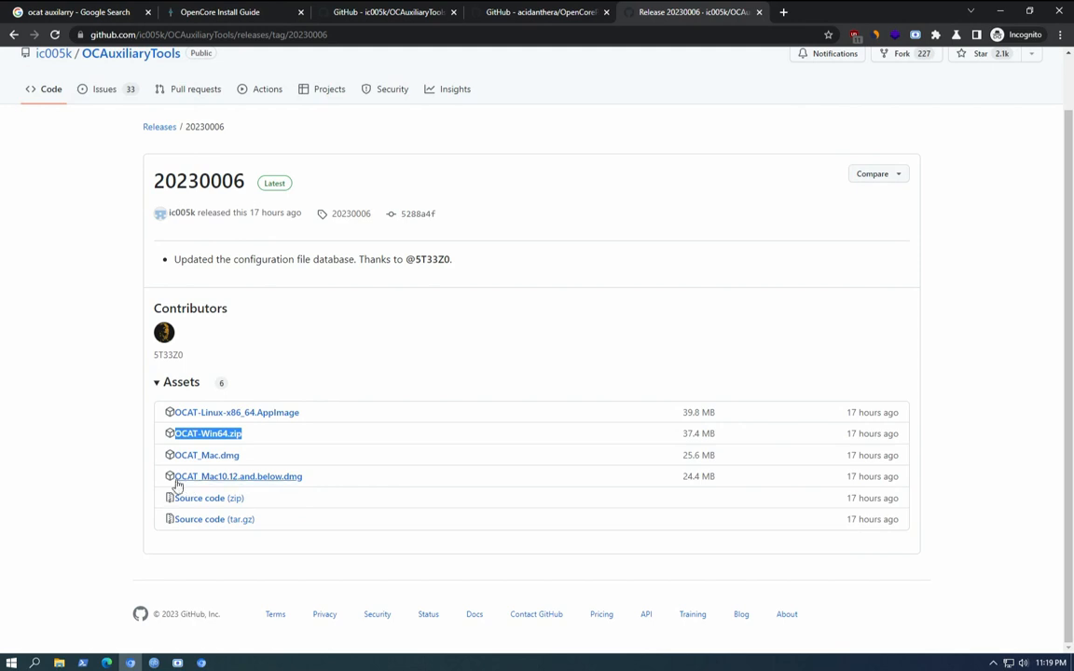
left_click_drag(333, 480, 174, 481)
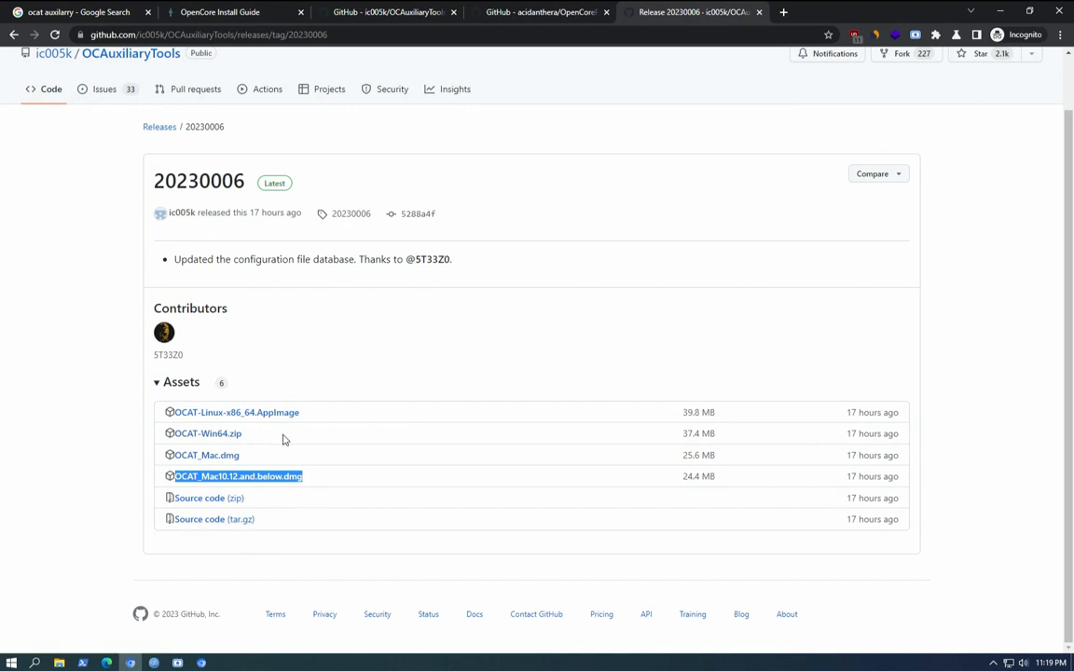
scroll(378, 338, "up", 1)
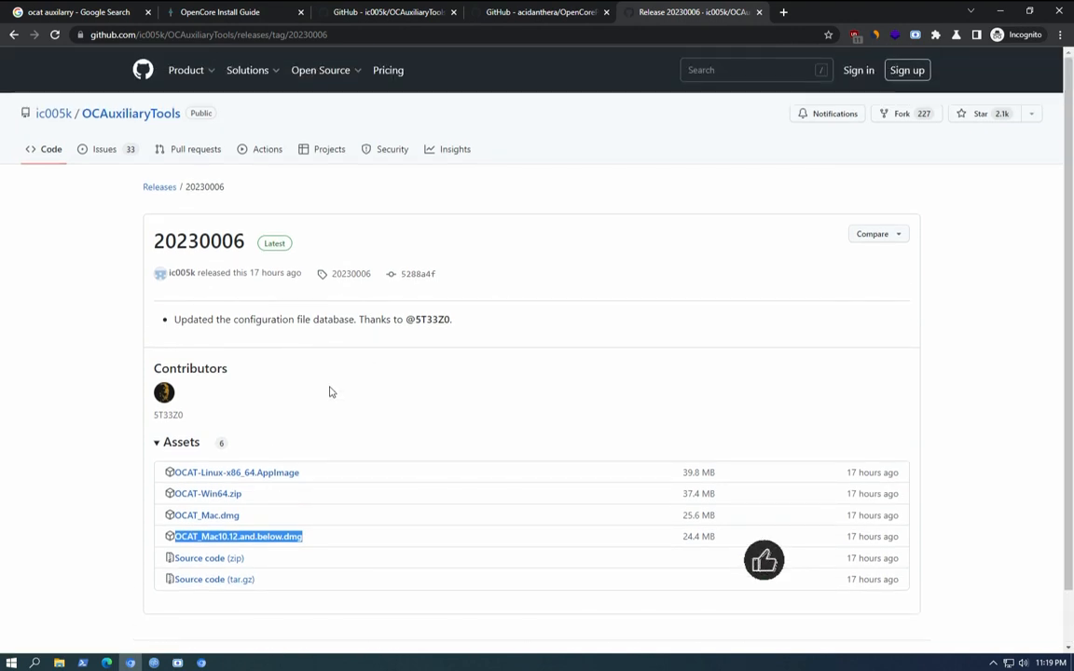
scroll(327, 390, "down", 1)
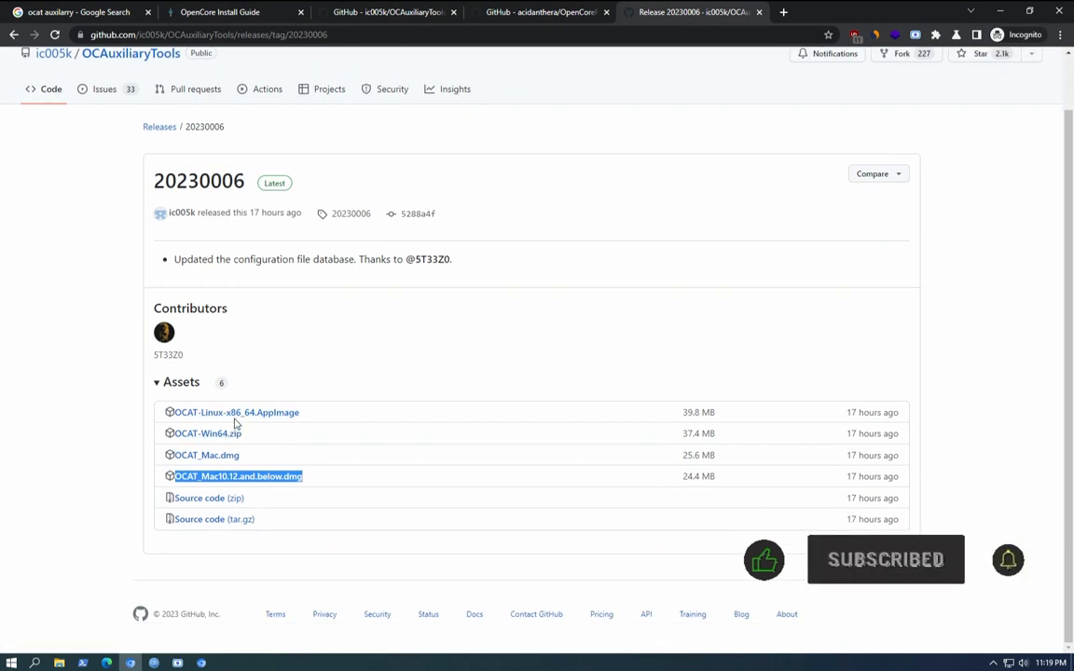
left_click(121, 436)
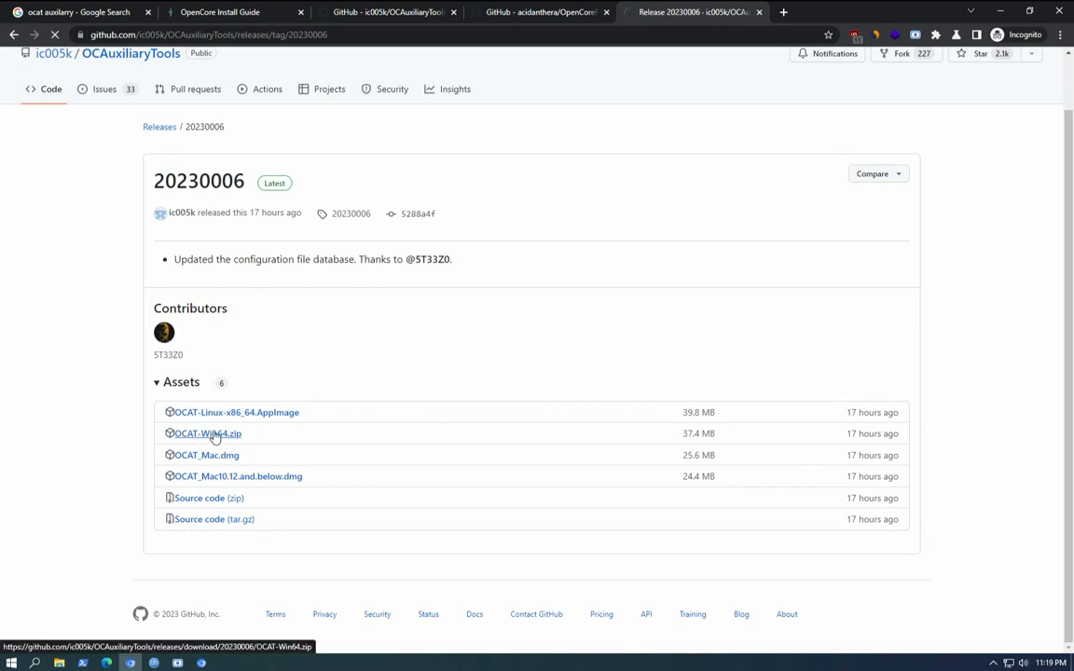
Step: Start downloading OCAT-Win64.zip and pause the transfer in the browser's full downloads list
left_click(214, 435)
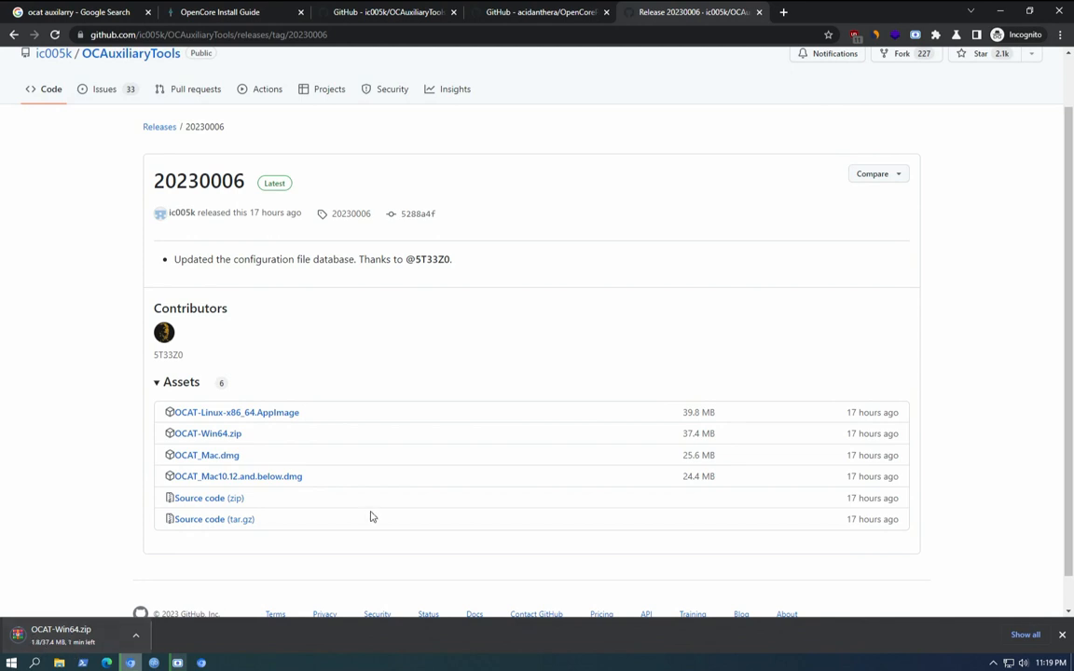
left_click(1026, 634)
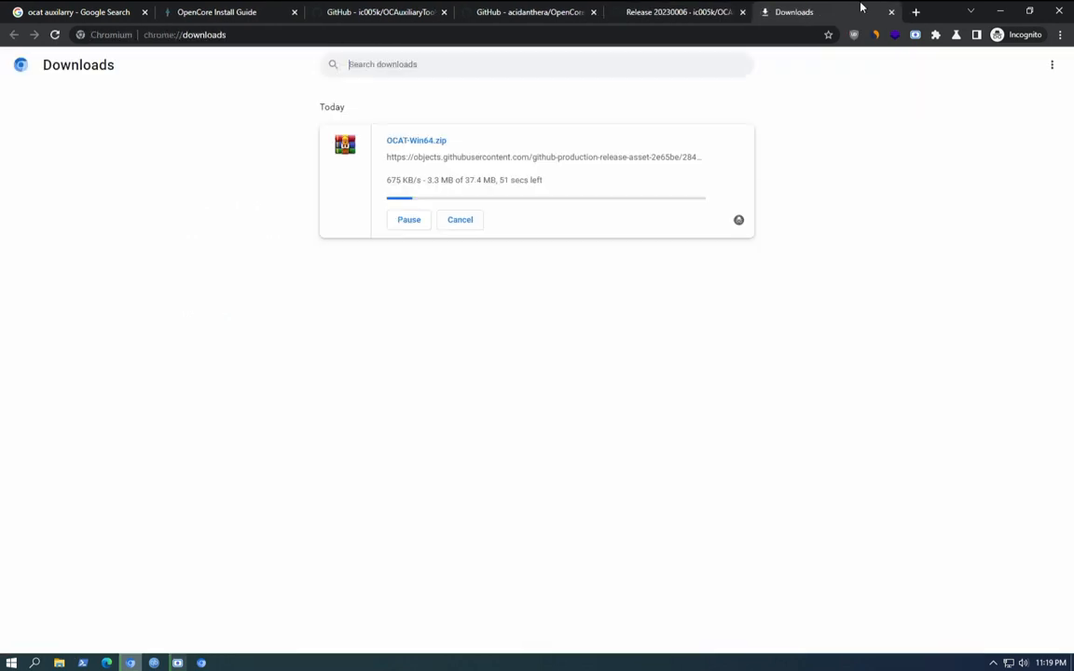
left_click(403, 220)
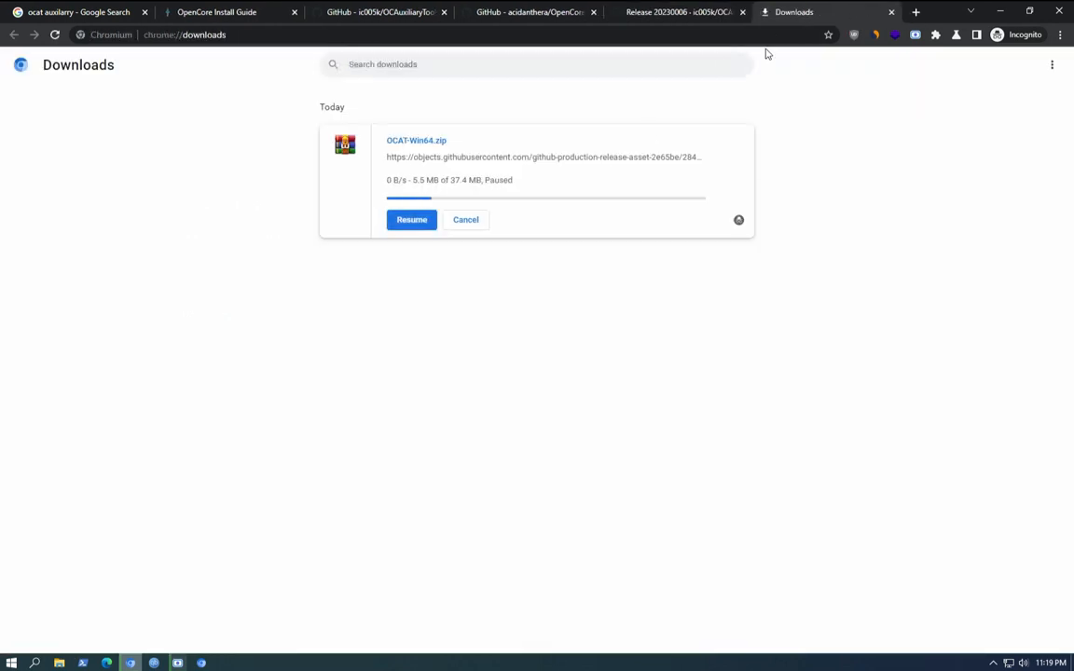
Step: Clear the desktop by minimizing the browser and closing the qBittorrent and File Explorer windows
left_click(1000, 11)
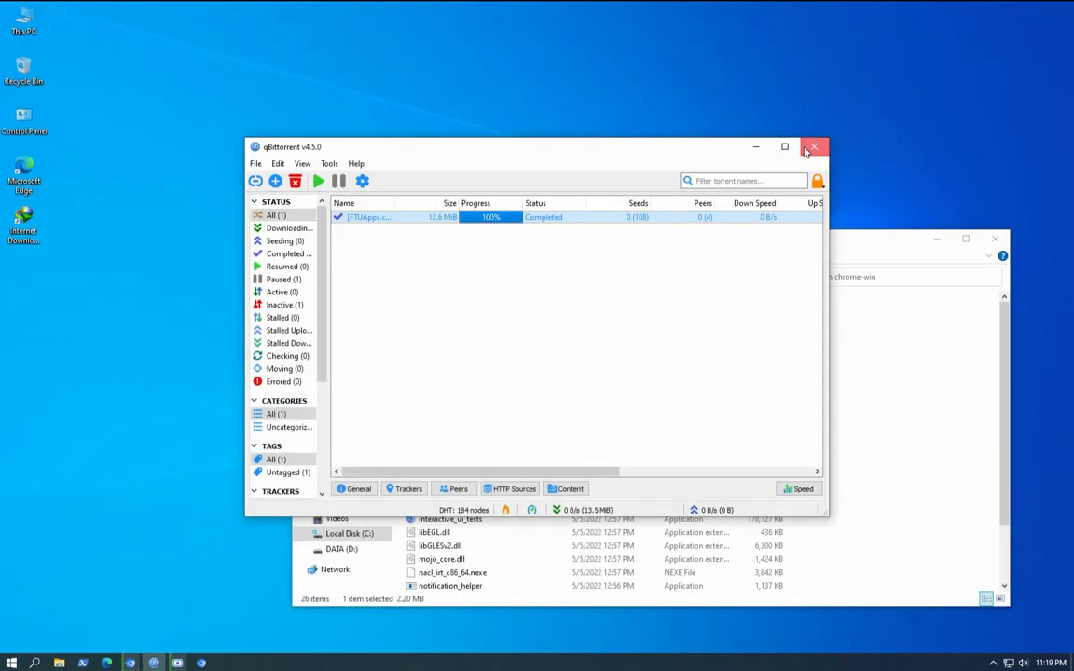
left_click(813, 146)
left_click(995, 239)
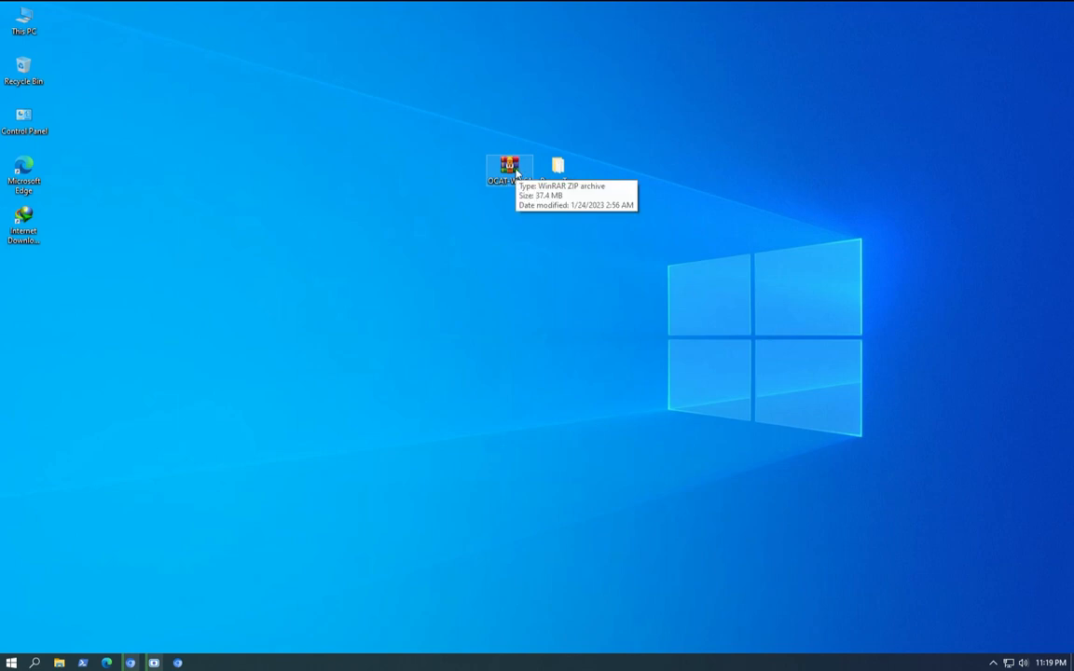
Step: Extract the OCAT-Win64 archive on the desktop into its own OCAT-Win64 folder and place that folder beside the archive
right_click(508, 168)
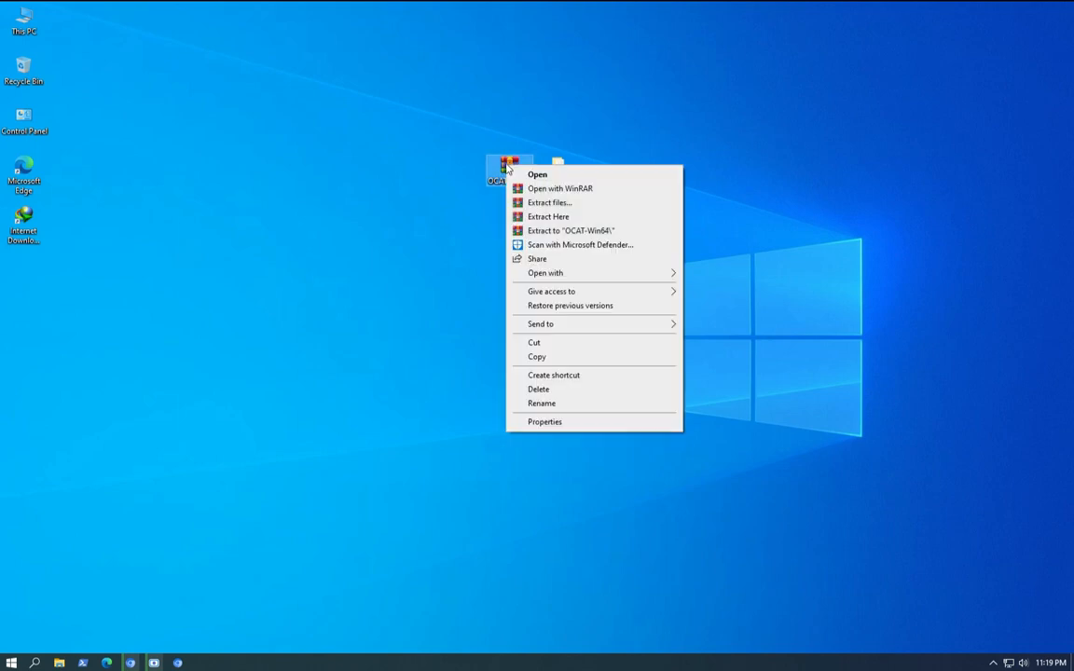
left_click(571, 231)
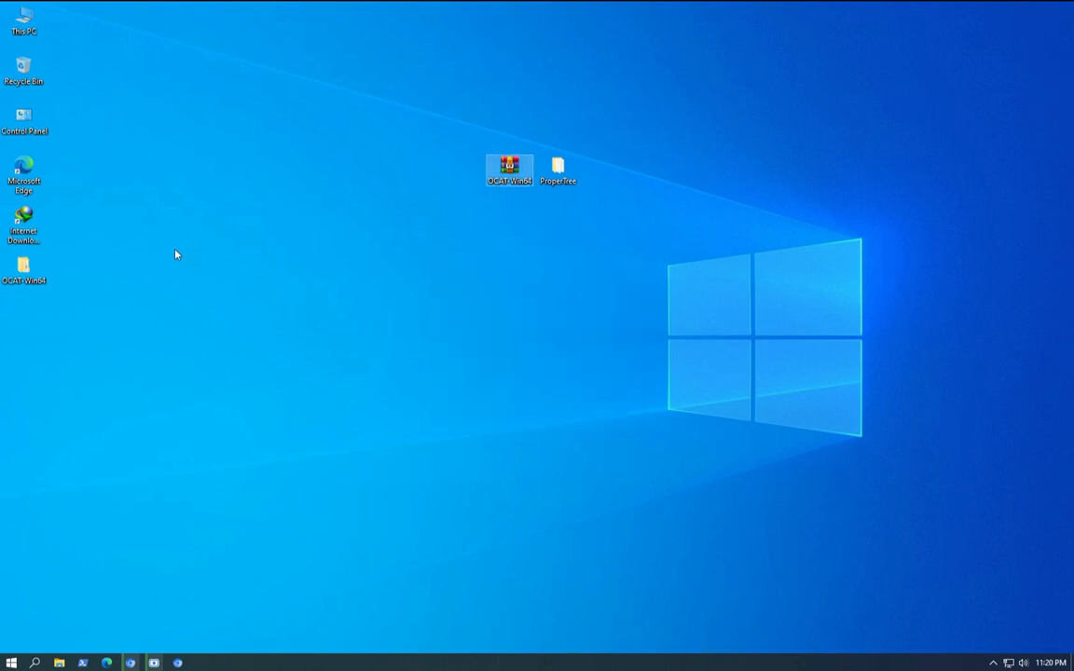
left_click_drag(3, 266, 454, 171)
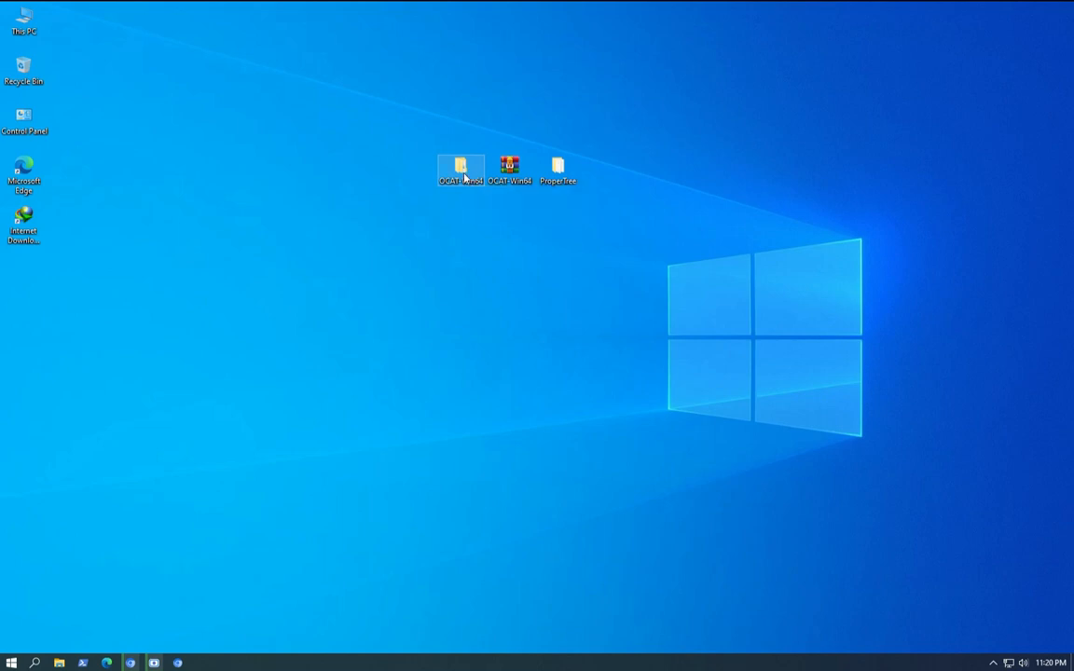
Step: Open the extracted OCAT-Win64 folder and its nested OCAT-Win64 subfolder, moving the window higher on the desktop
double_click(465, 177)
left_click_drag(542, 246, 498, 219)
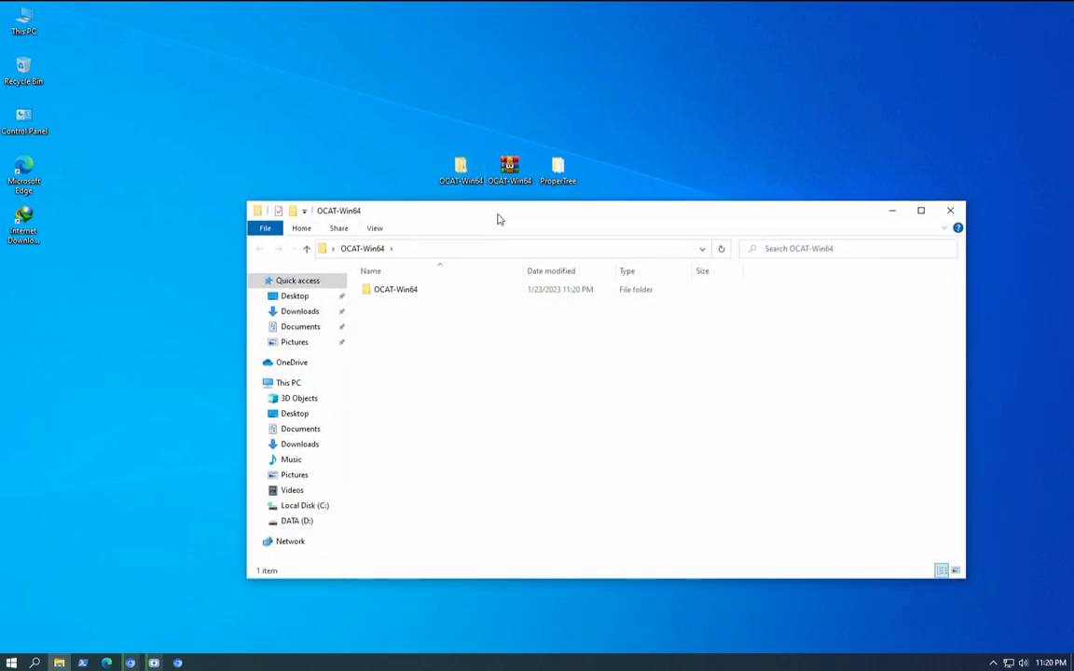
left_click(414, 291)
double_click(414, 291)
left_click_drag(504, 221, 459, 77)
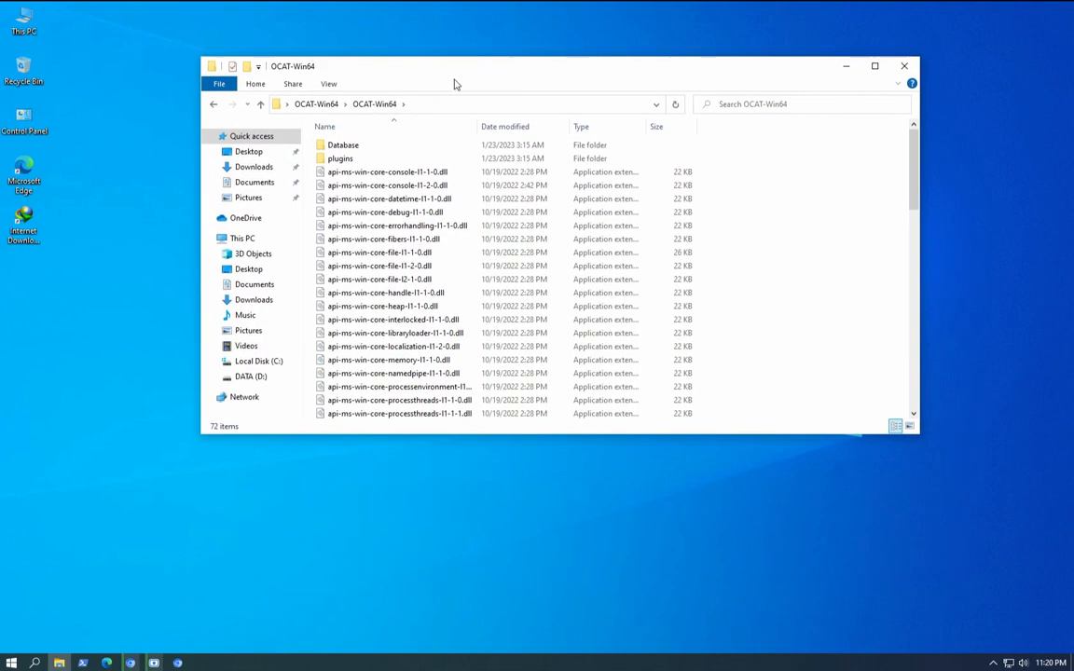
Step: Locate the OCAuxiliaryTools application among the files of the extracted OCAT-Win64 folder
scroll(401, 207, "down", 15)
scroll(402, 204, "down", 2)
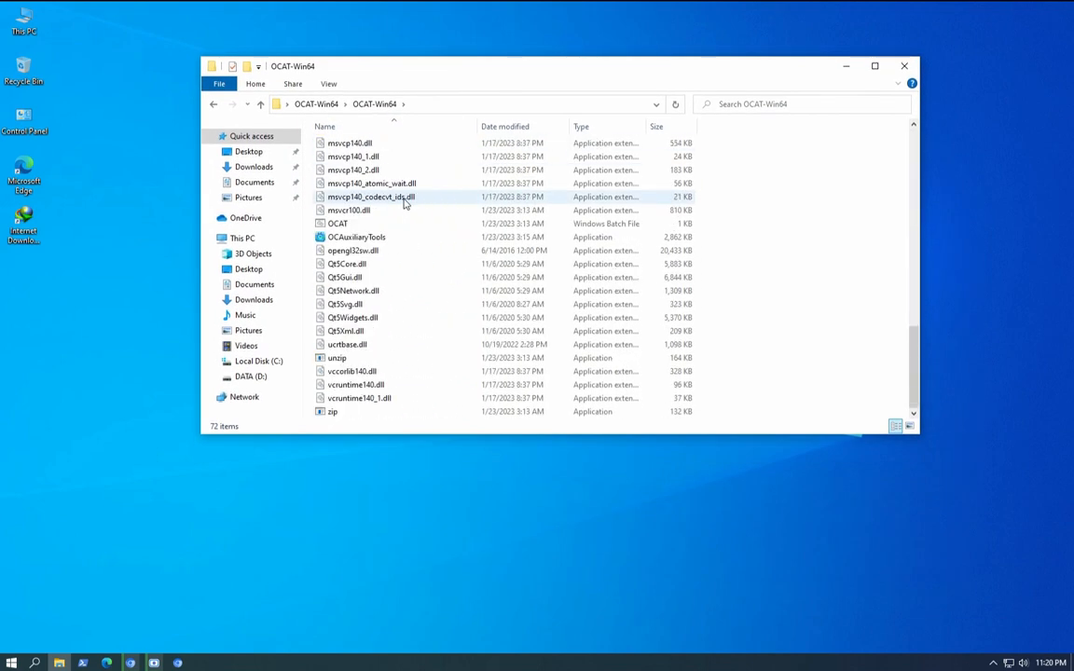
scroll(448, 180, "up", 5)
scroll(445, 183, "down", 5)
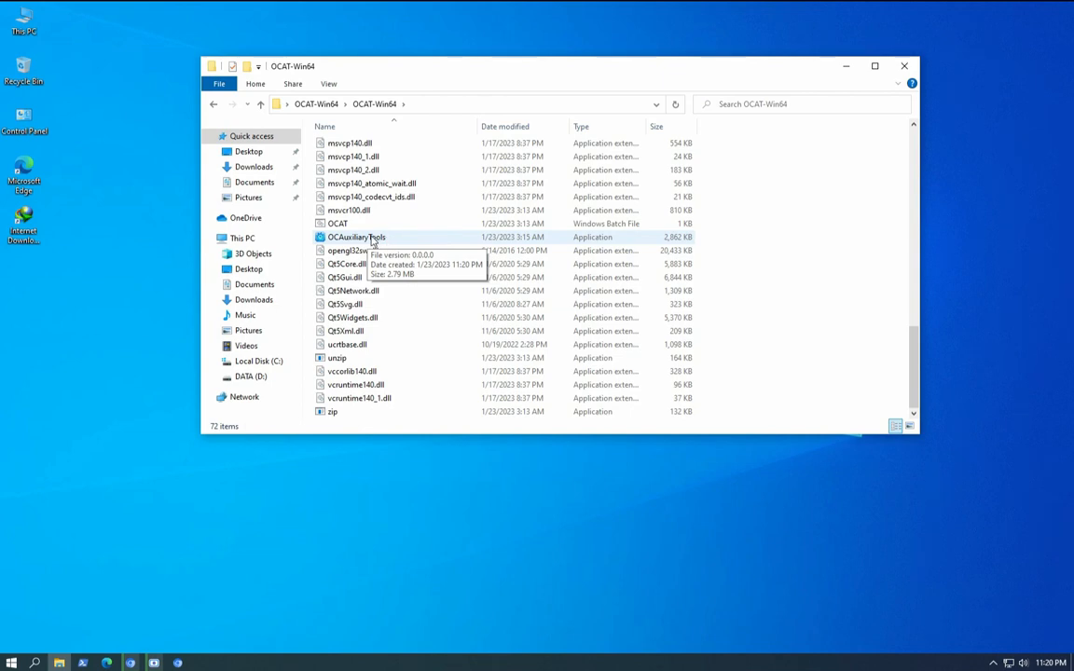
Step: Close the browser's Downloads, Google Search and OCAuxiliaryTools release tabs, leave the OpenCorePkg page in front, and minimize the browser
left_click(131, 663)
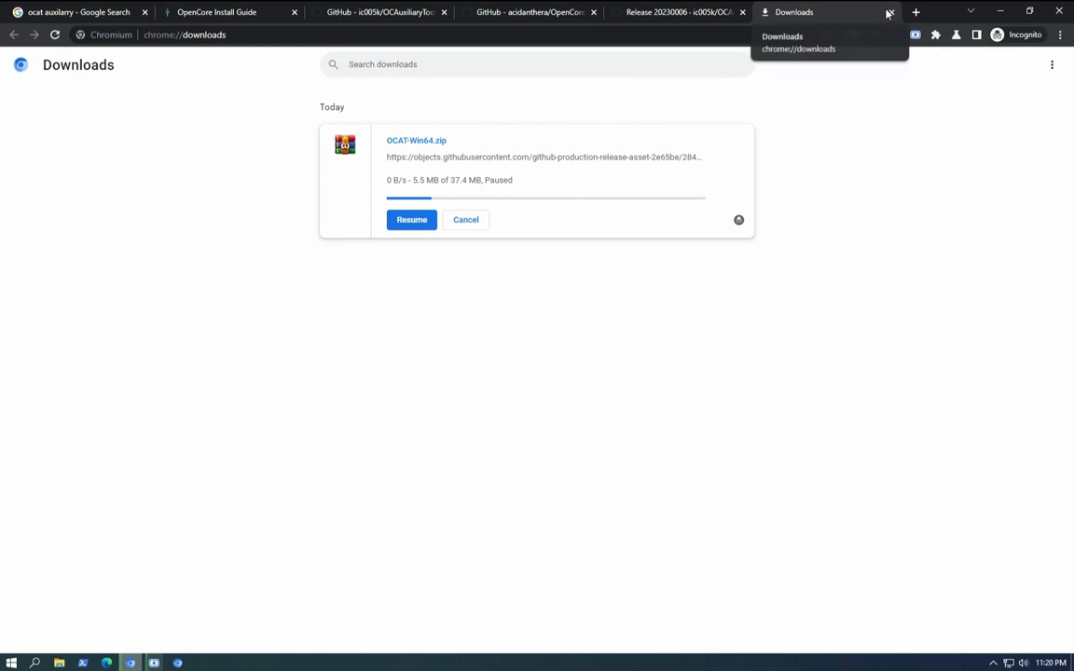
left_click(891, 12)
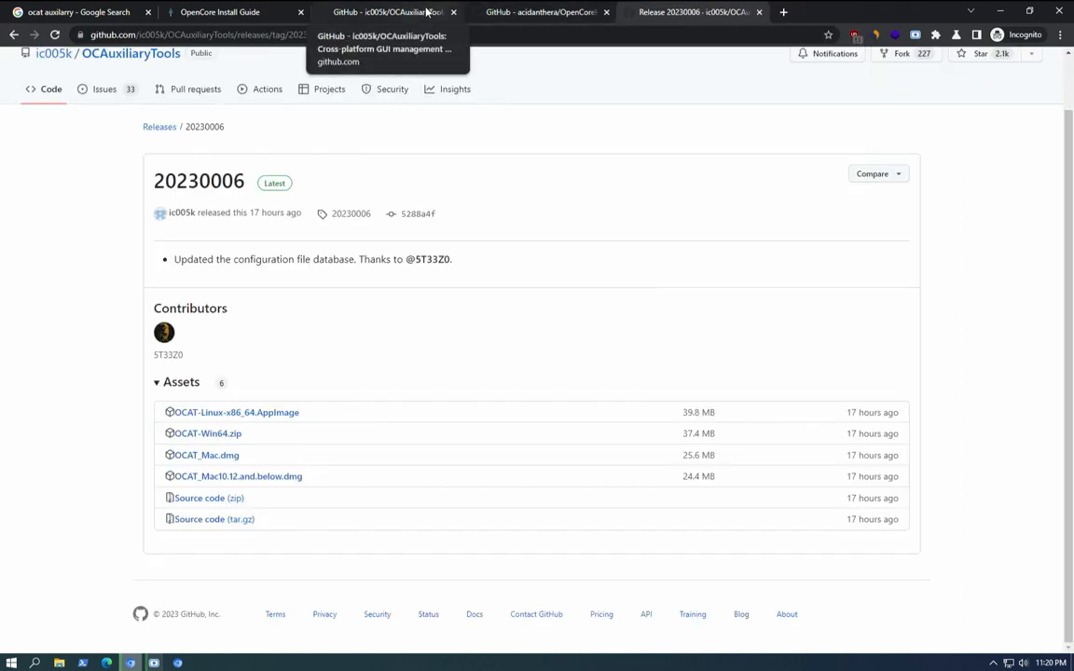
left_click(99, 15)
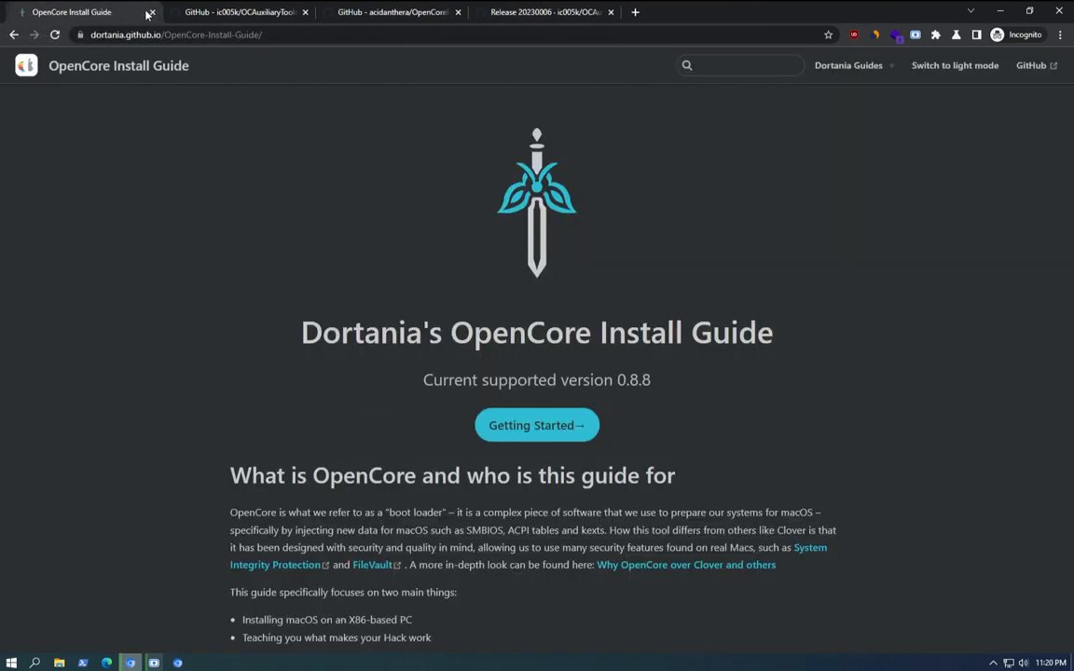
left_click(147, 12)
left_click(265, 14)
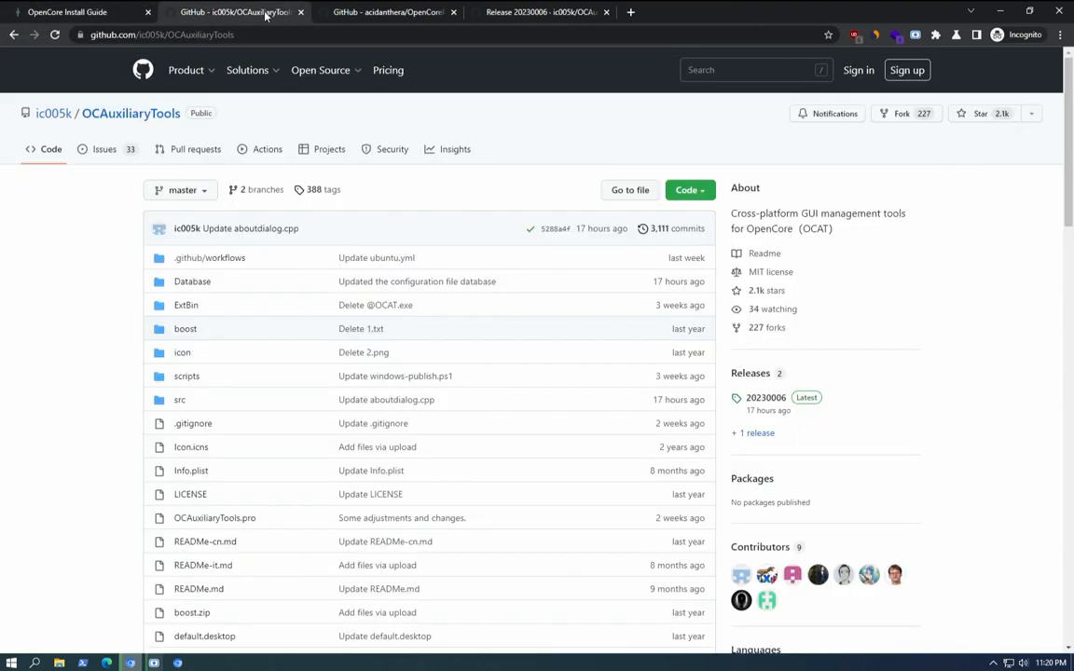
left_click(607, 12)
left_click(373, 17)
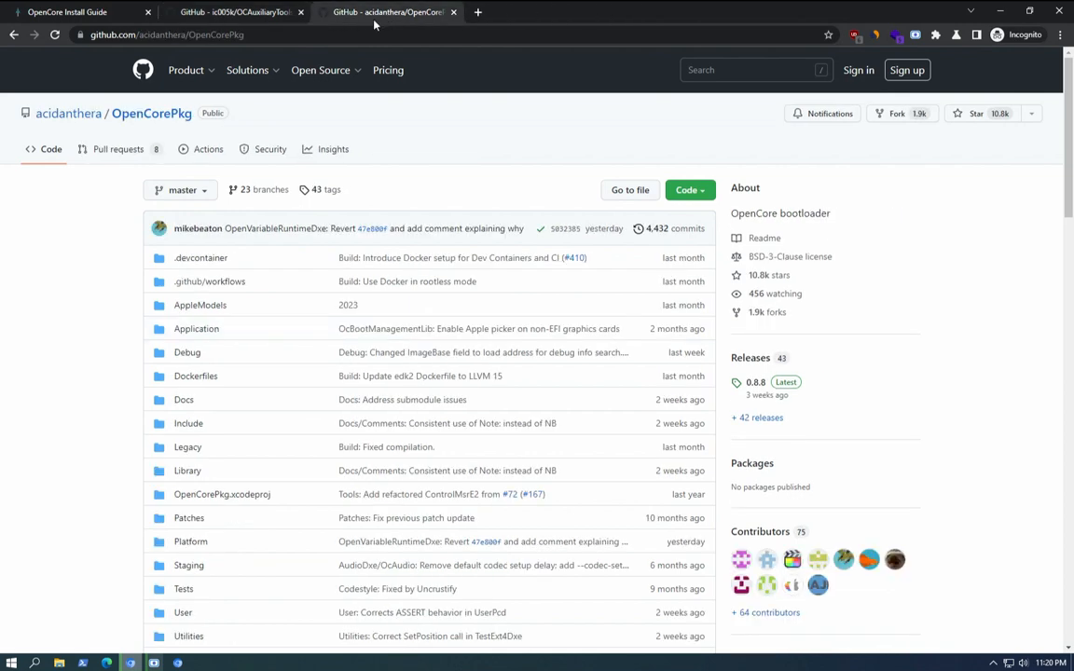
left_click(1000, 11)
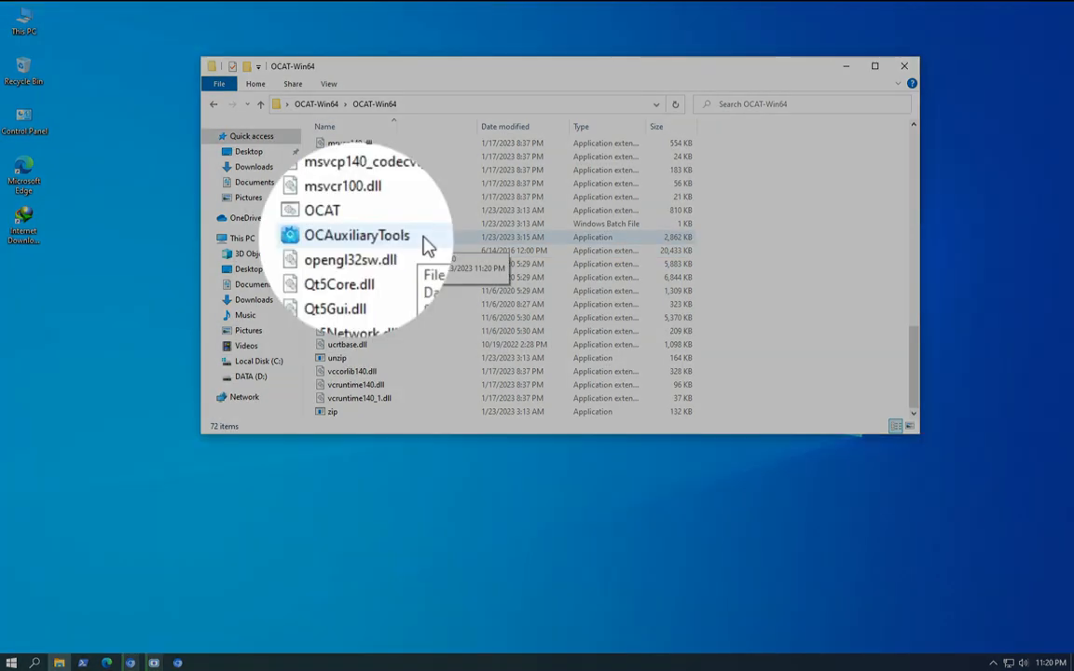
Step: Launch OCAuxiliaryTools from the extracted folder, close the folder window and place the application window near the middle of the desktop
double_click(424, 241)
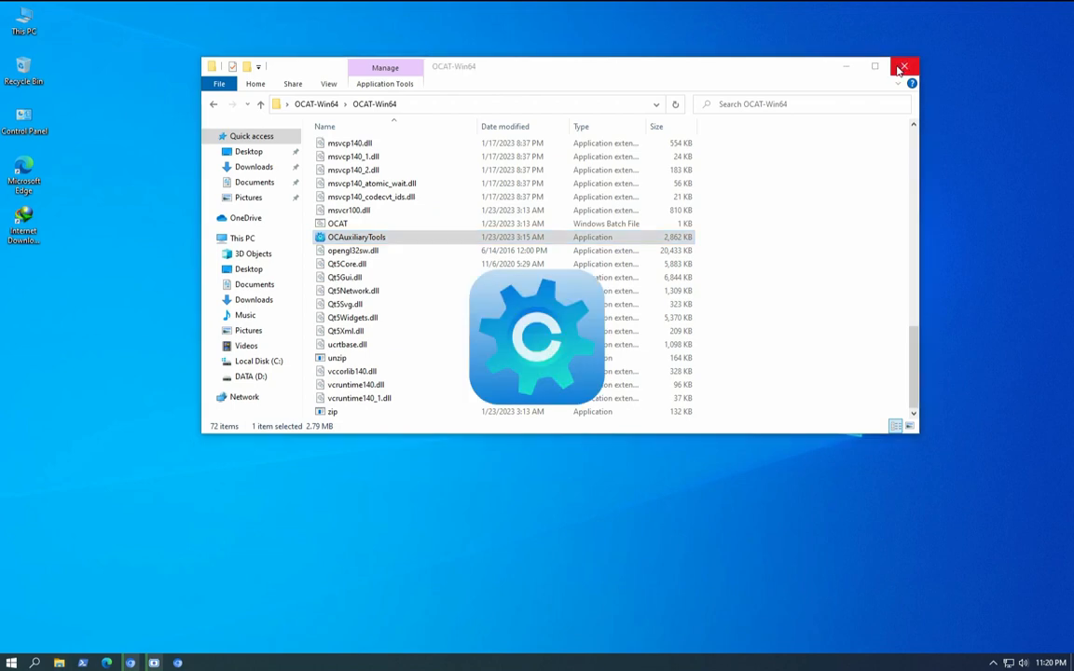
left_click(903, 67)
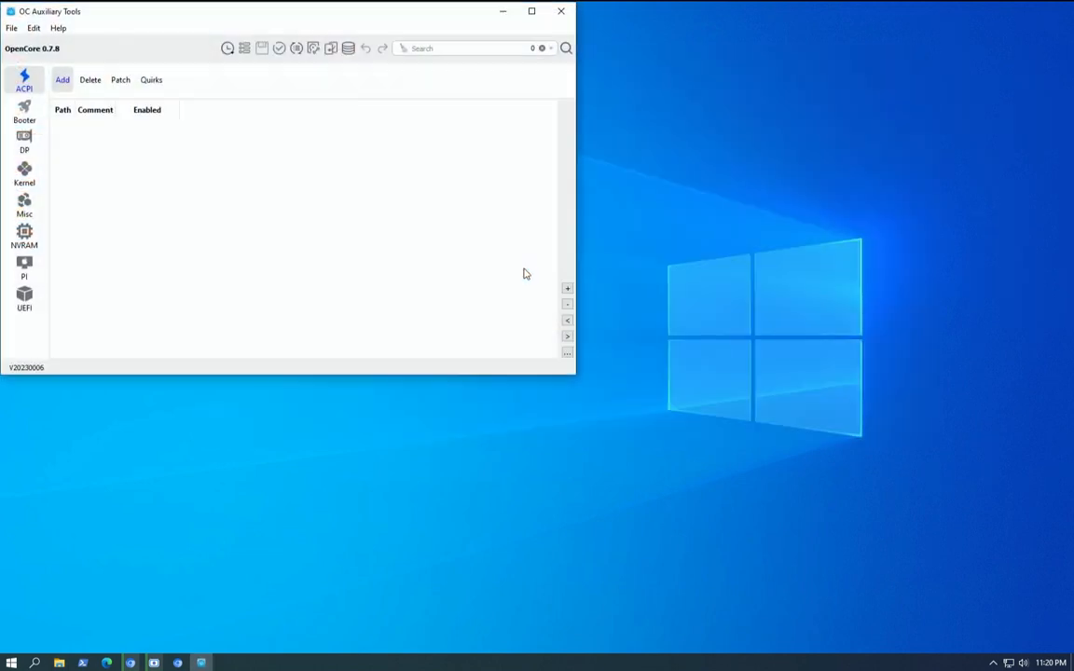
left_click_drag(228, 14, 458, 99)
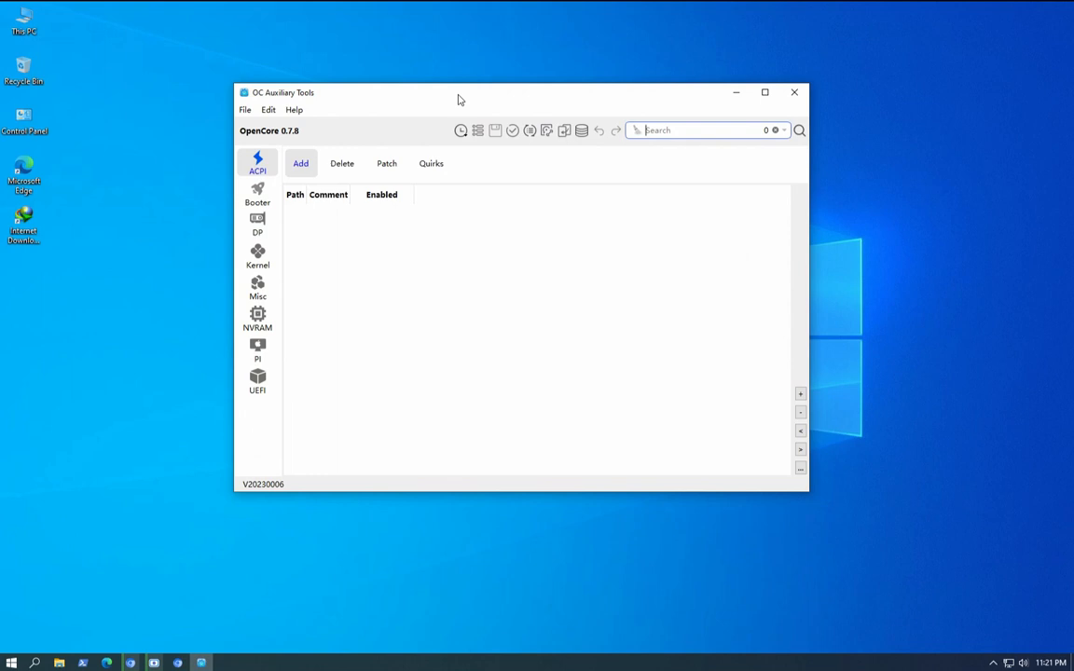
left_click_drag(599, 96, 563, 100)
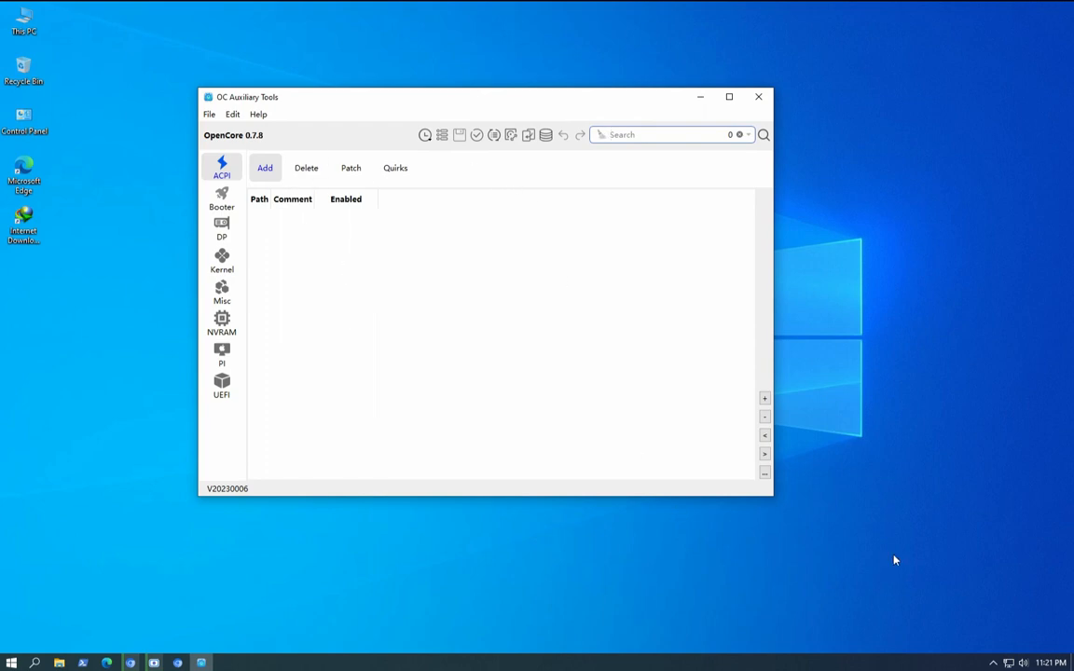
Step: Look through the Booter, DP, Kernel, Misc, NVRAM, PI and UEFI sections, return to ACPI and check the displayed OpenCore version
left_click(222, 198)
left_click(222, 229)
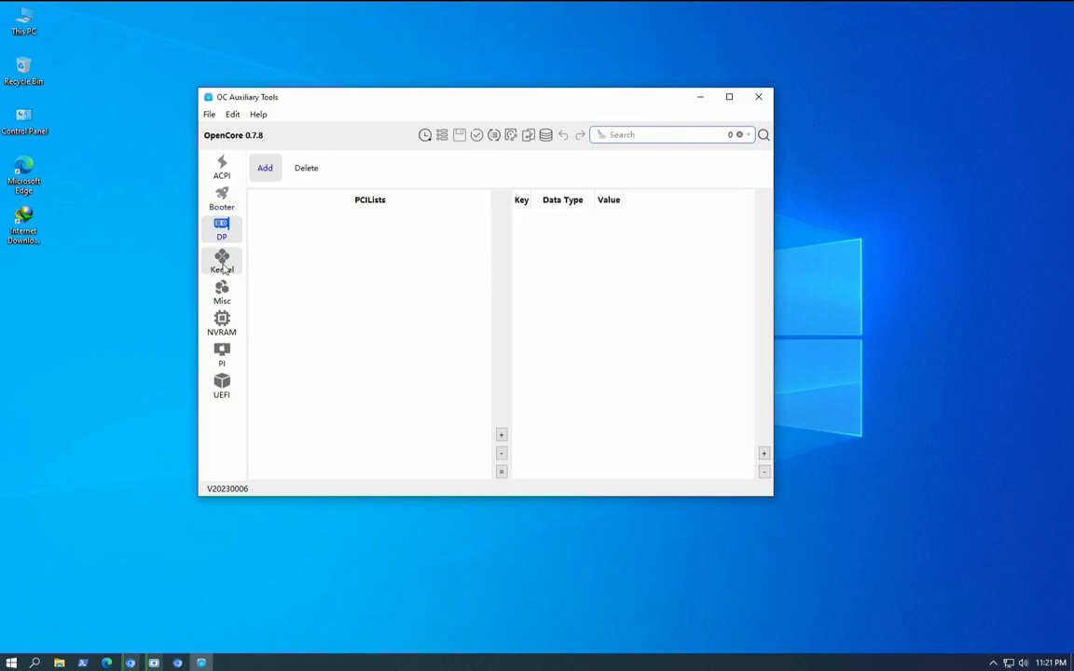
left_click(224, 264)
left_click(222, 291)
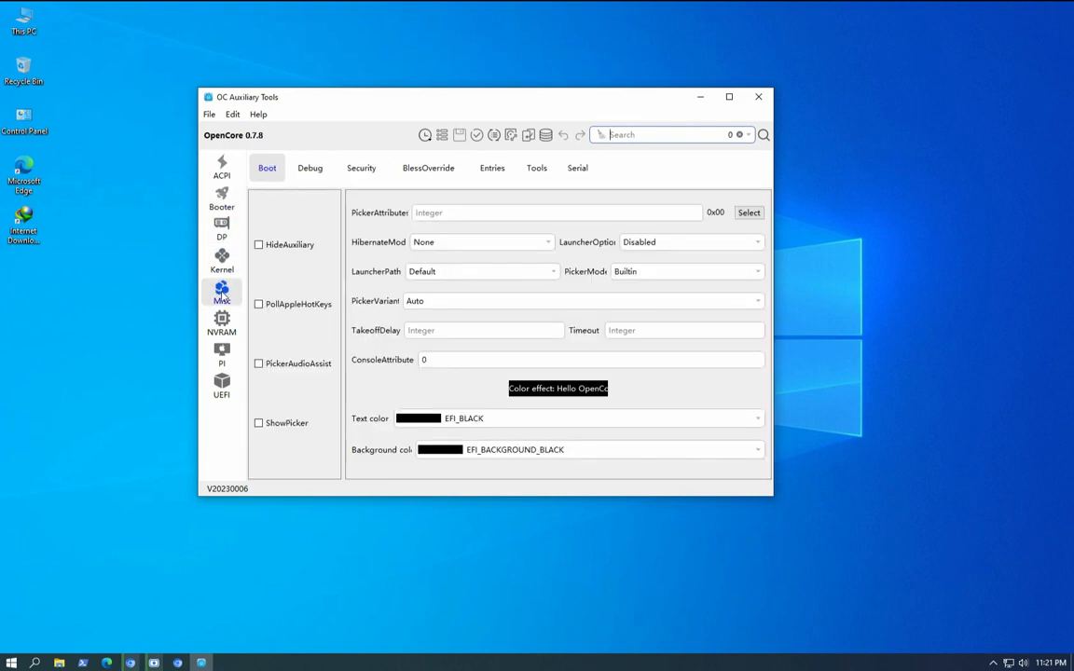
left_click(222, 326)
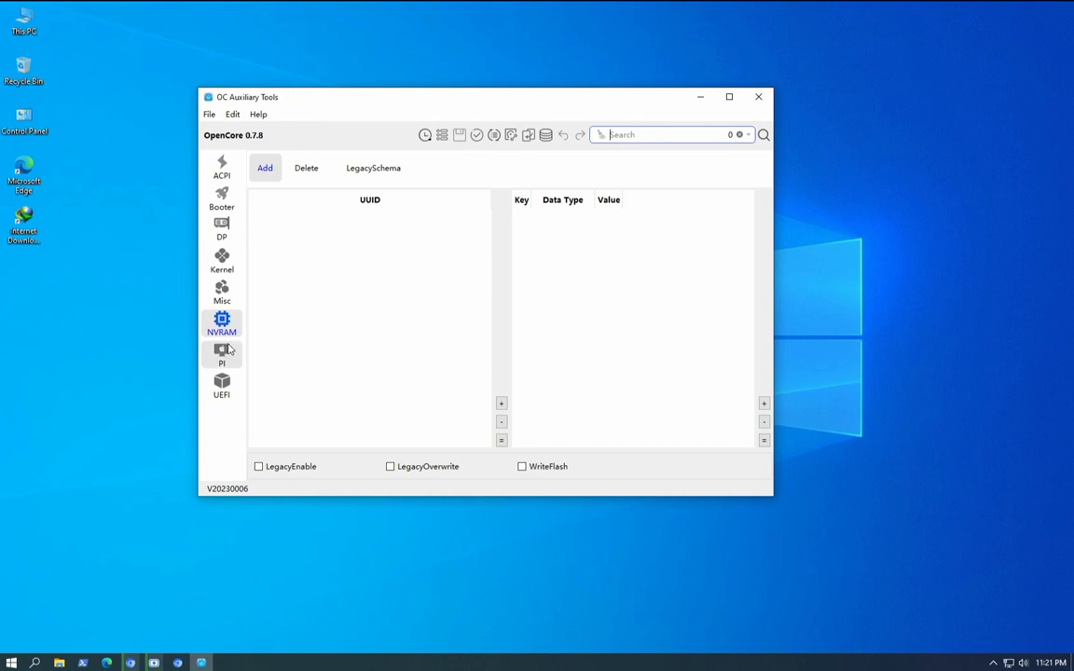
left_click(222, 355)
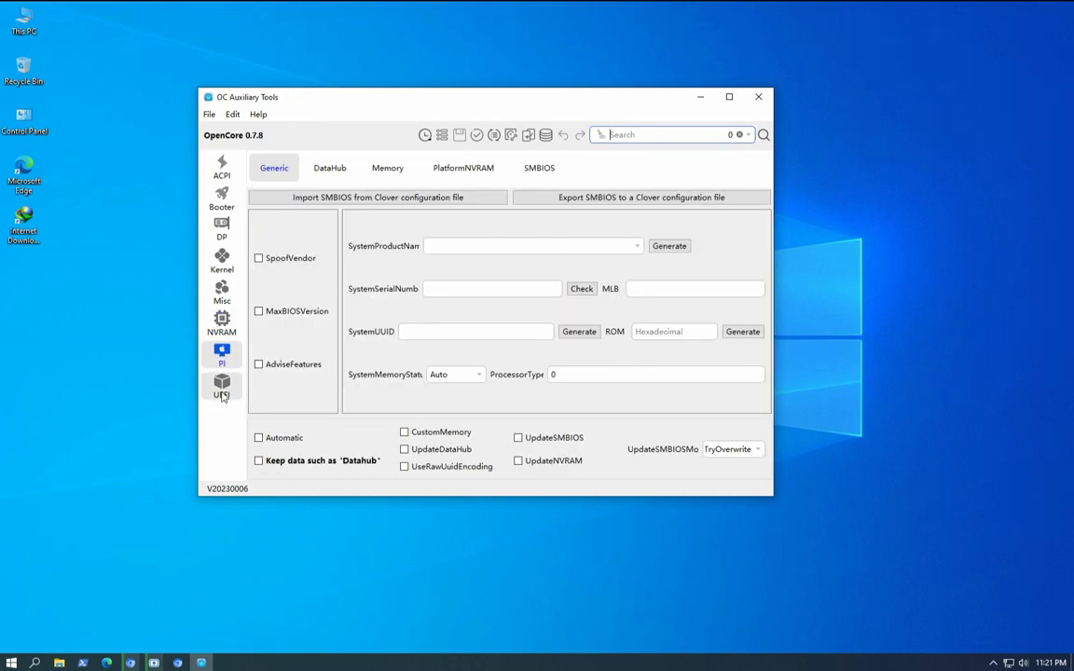
left_click(220, 392)
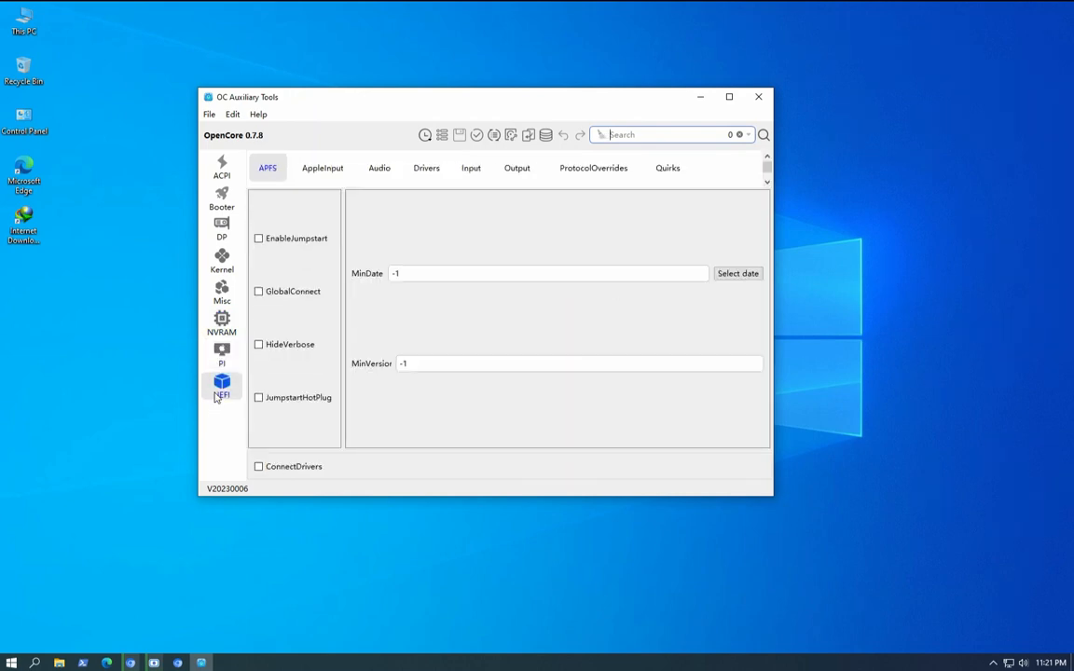
left_click(222, 170)
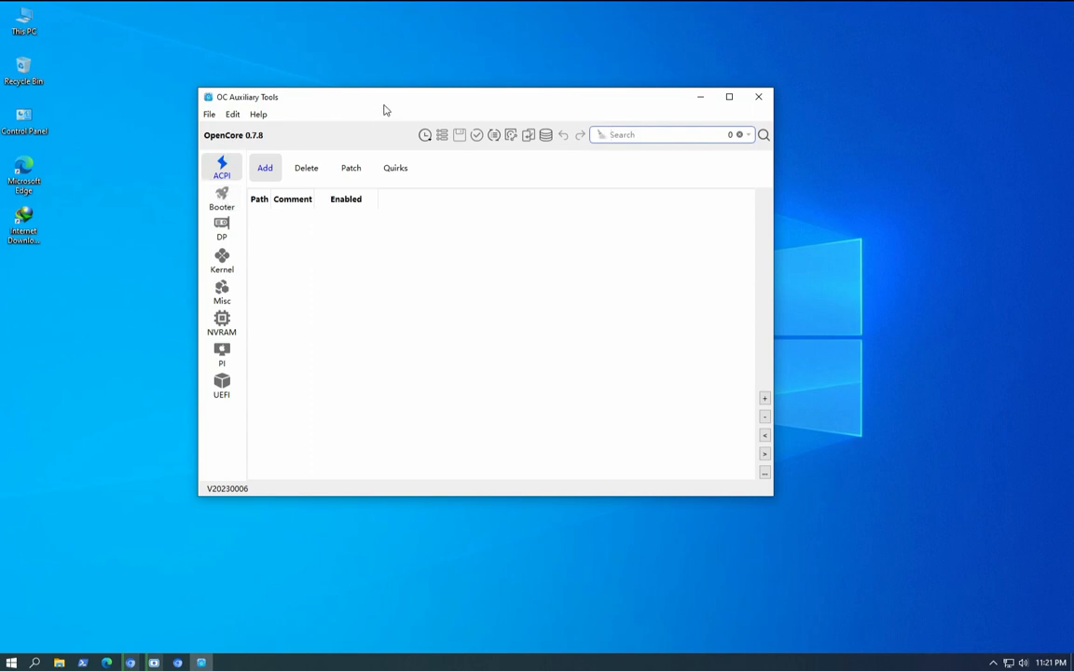
left_click_drag(399, 99, 446, 102)
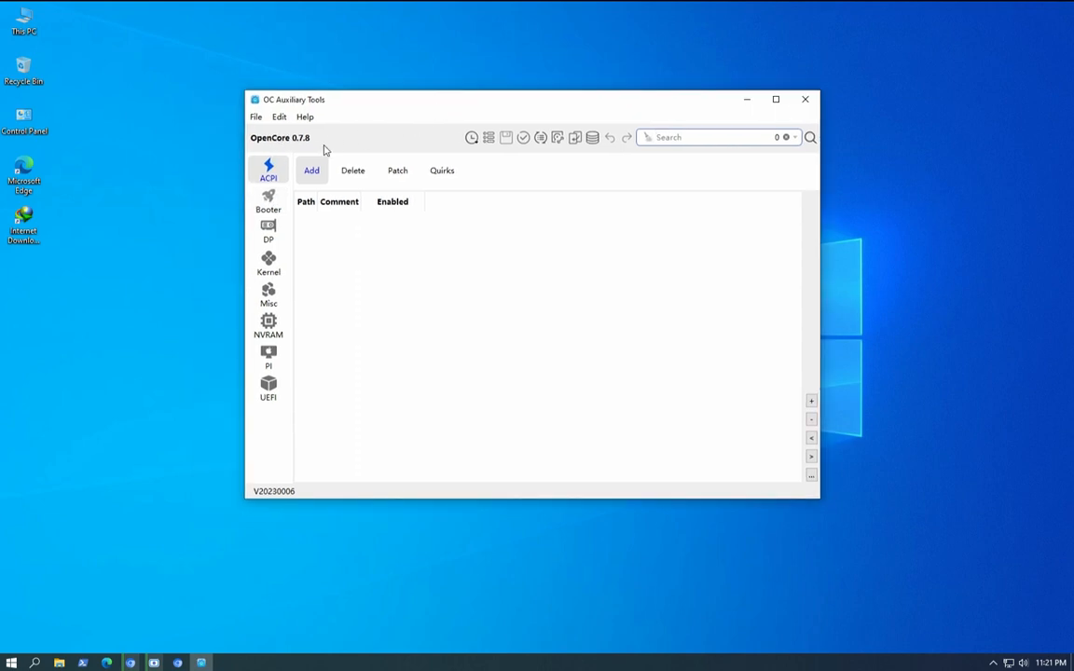
left_click_drag(316, 141, 295, 143)
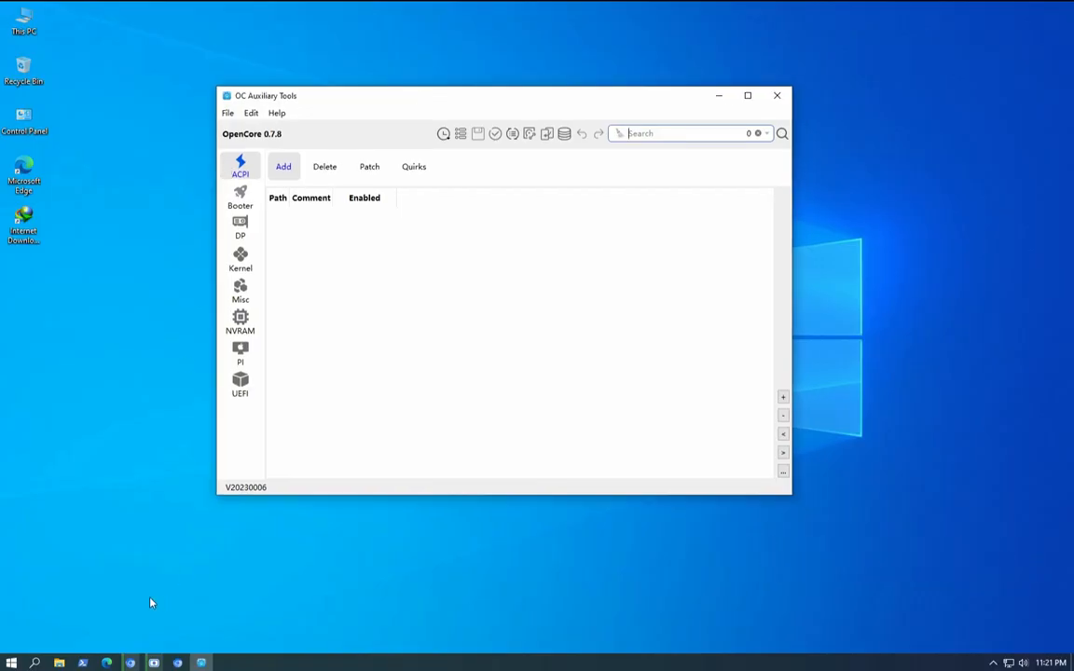
Step: Switch to the browser, check the newest release and its date on the OpenCorePkg releases page, and minimize the browser
left_click(128, 663)
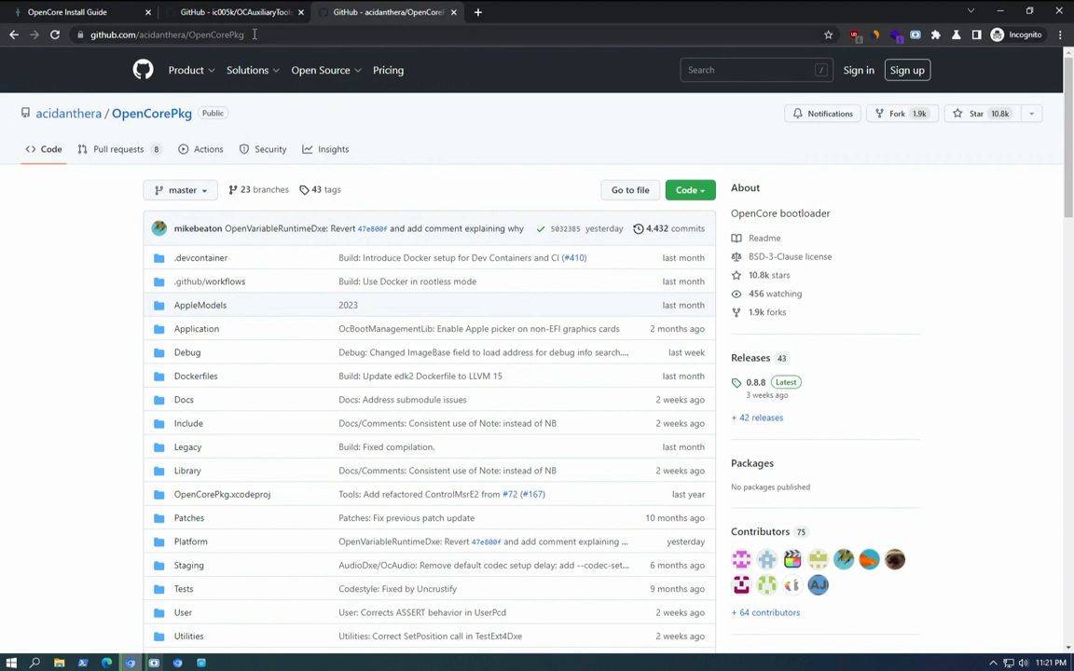
left_click(187, 35)
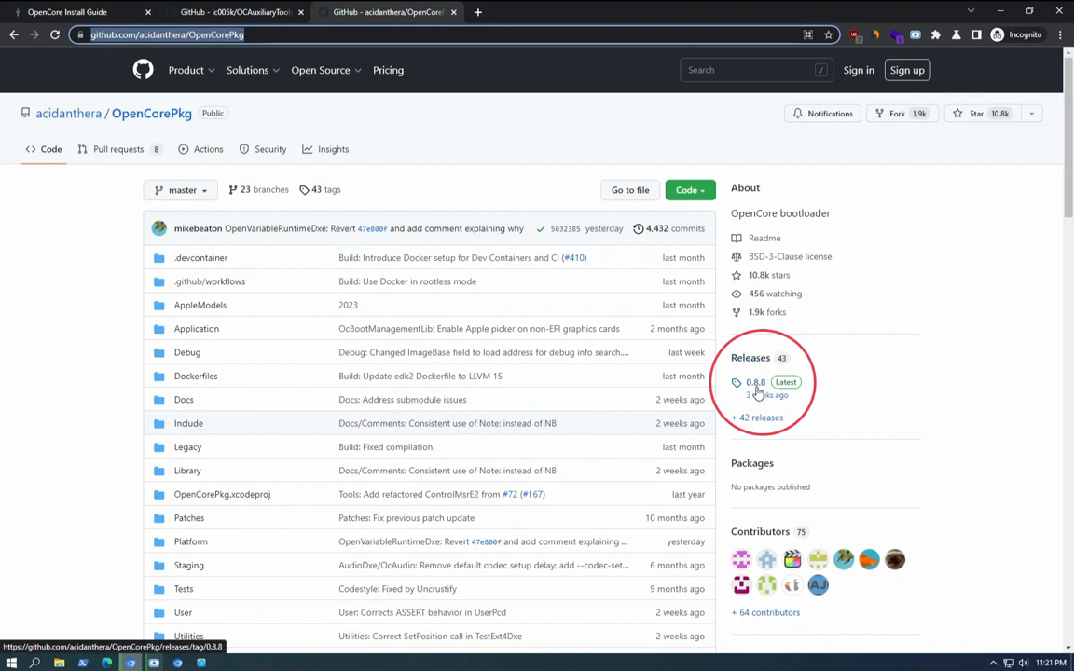
left_click(763, 362)
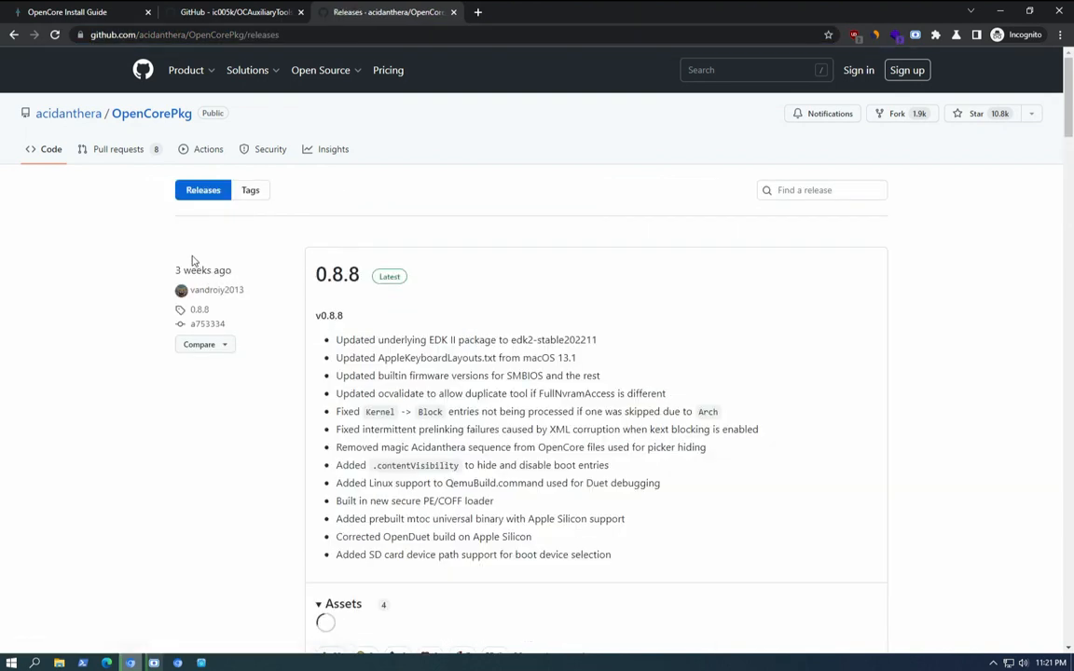
scroll(190, 264, "down", 2)
left_click_drag(238, 147, 168, 143)
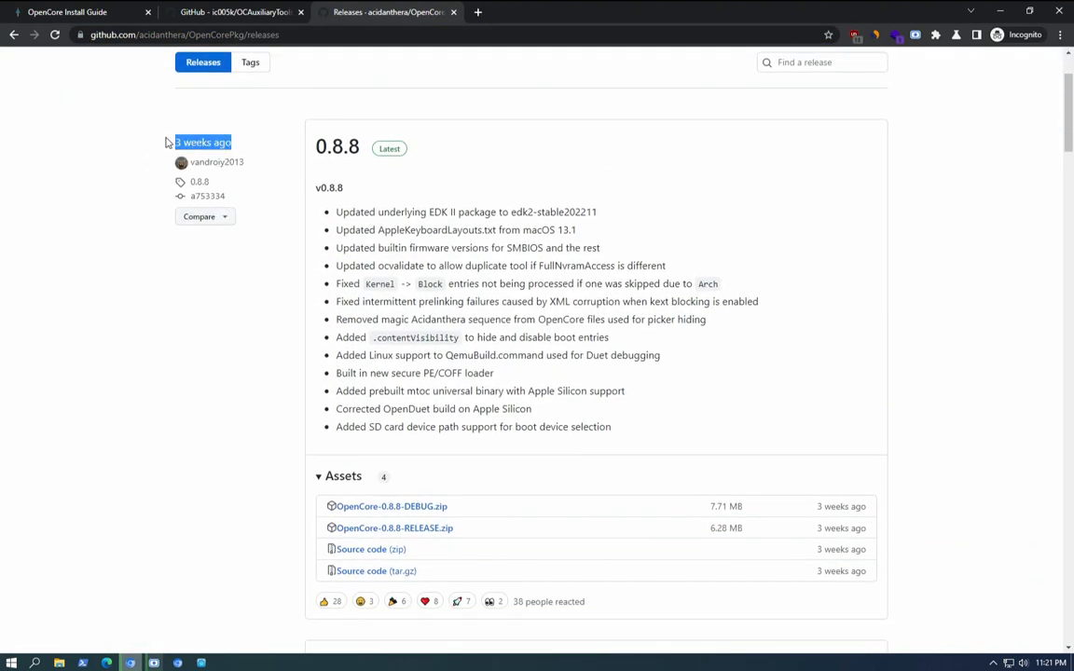
scroll(383, 312, "down", 4)
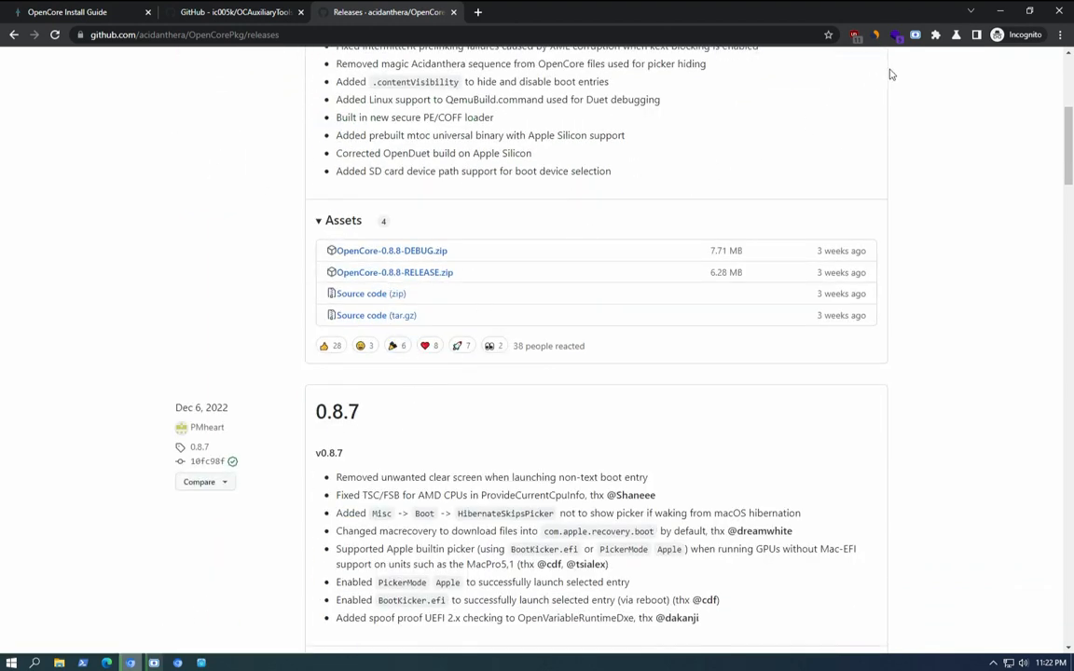
left_click(1002, 9)
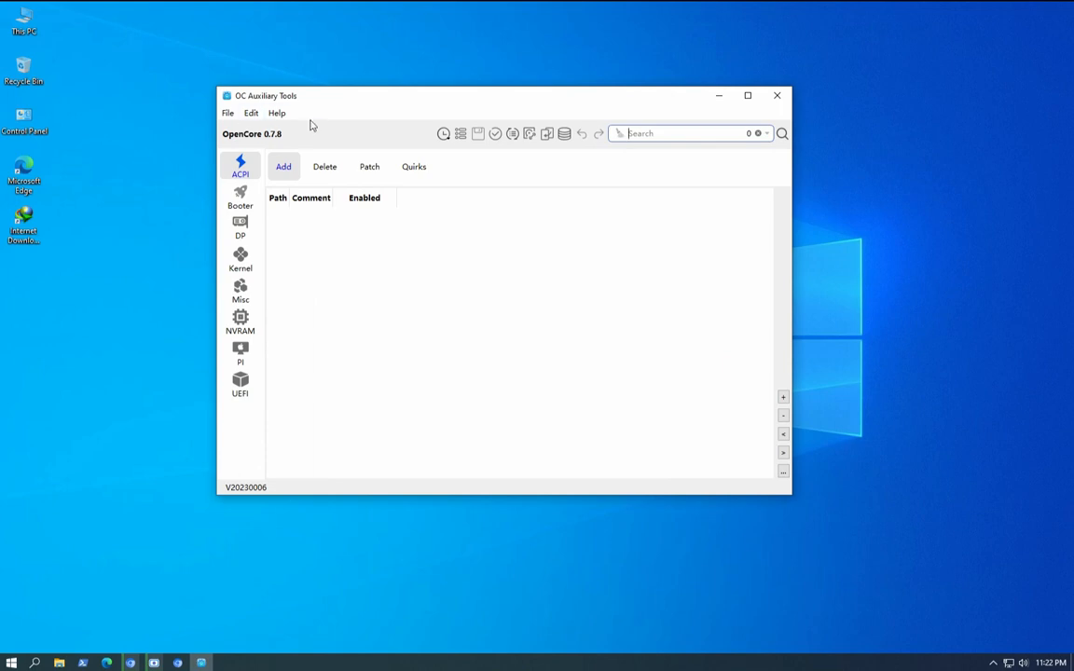
Step: Open the OpenCore upgrade dialog, set the OpenCore version to Latest Version and download it into the database
mouse_move(284, 137)
left_mouse_down()
mouse_move(265, 137)
mouse_move(301, 137)
left_mouse_up()
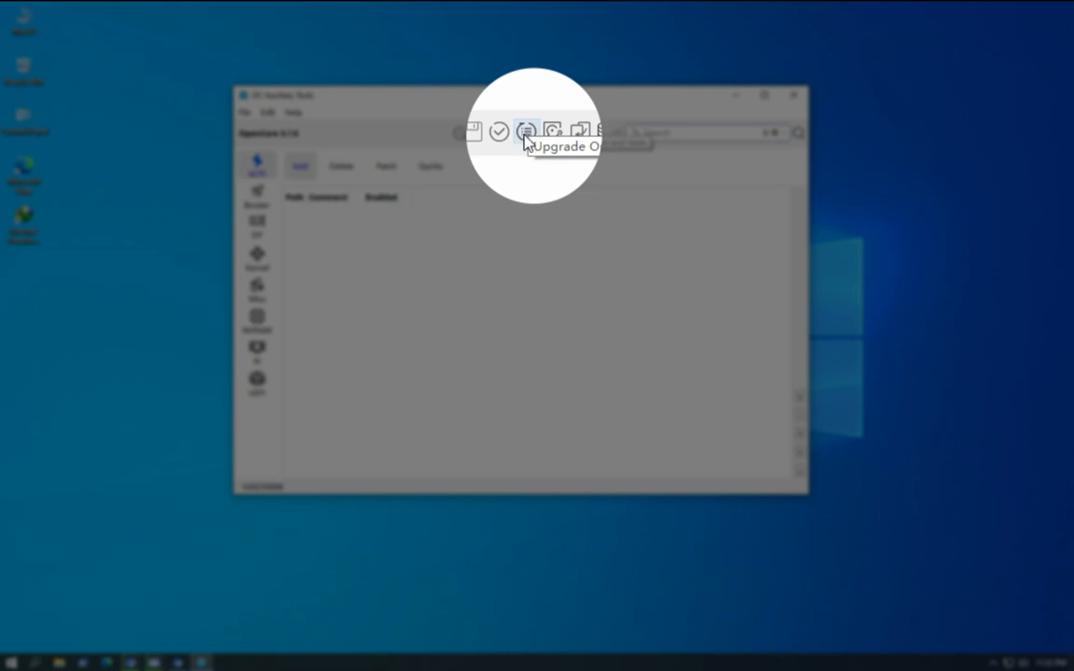
left_click(529, 134)
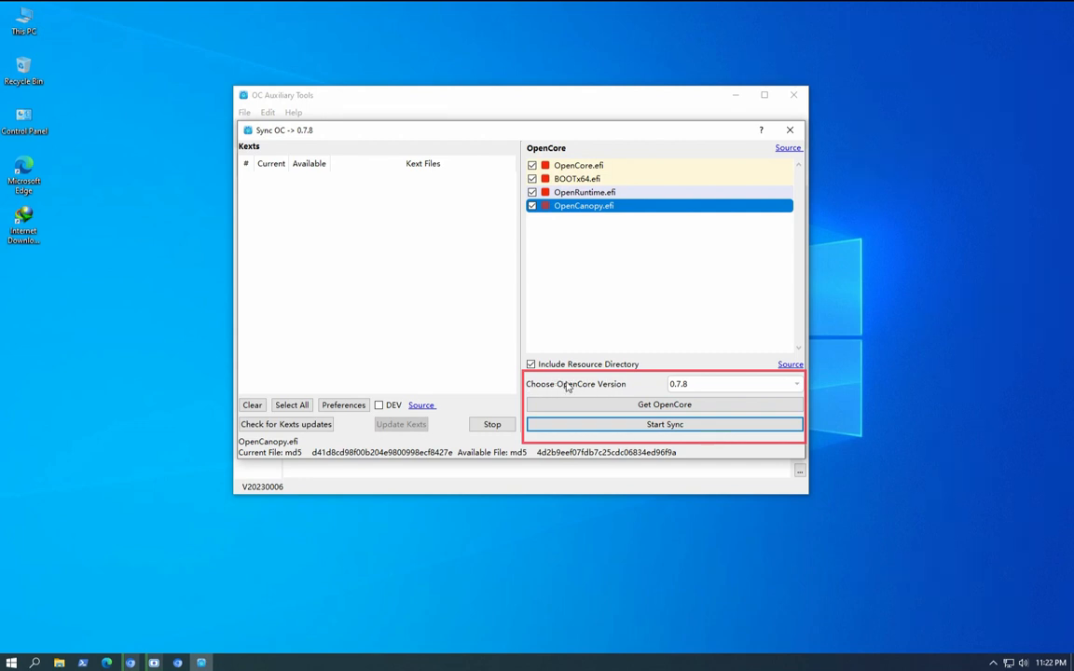
left_click(689, 386)
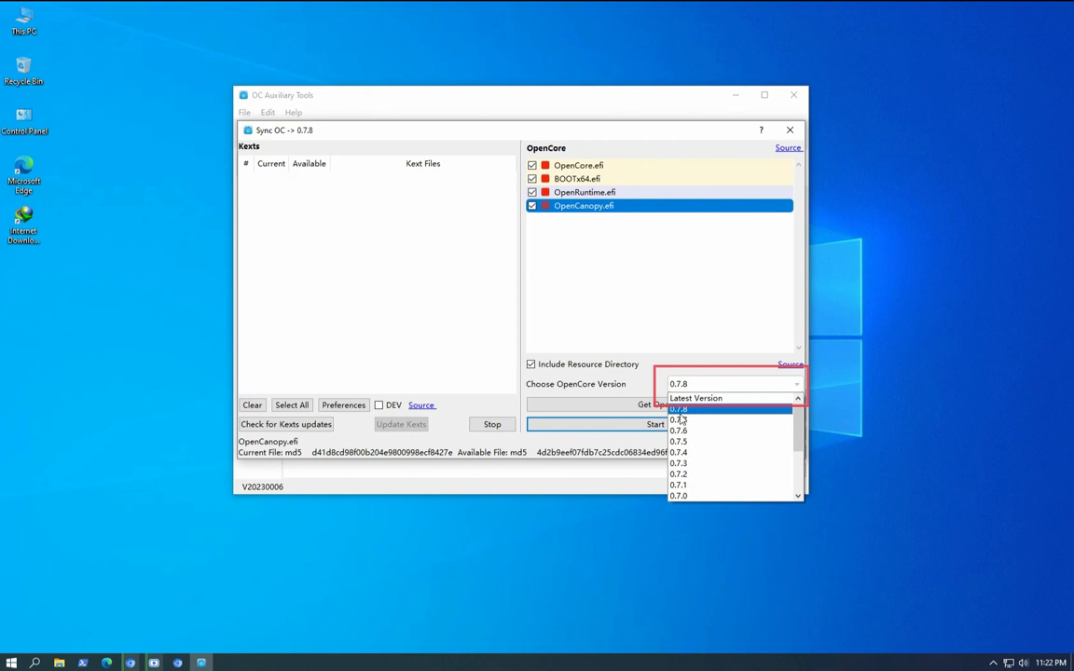
left_click(705, 400)
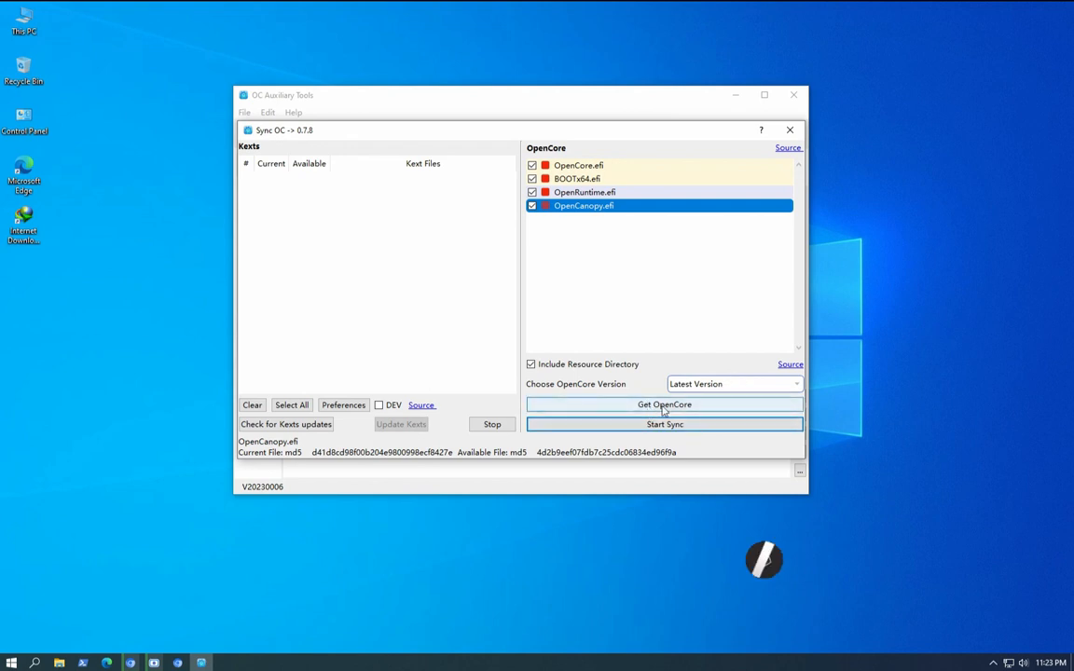
left_click(664, 407)
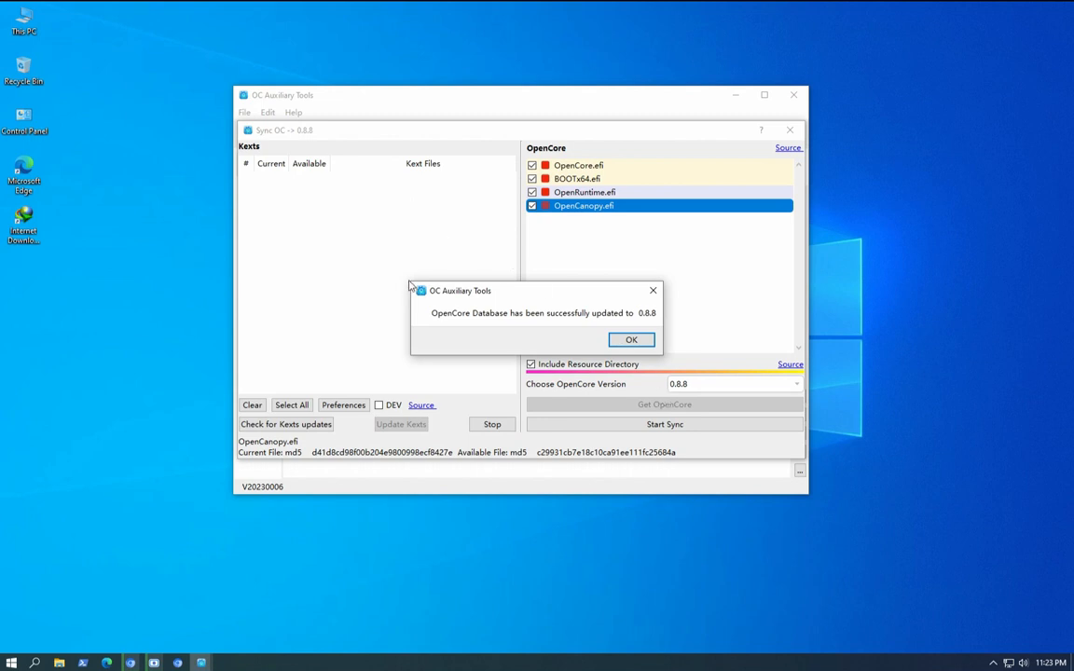
Step: Acknowledge the database update message, close the Sync OC dialog and shift the main OC Auxiliary Tools window aside
left_click_drag(519, 291, 516, 273)
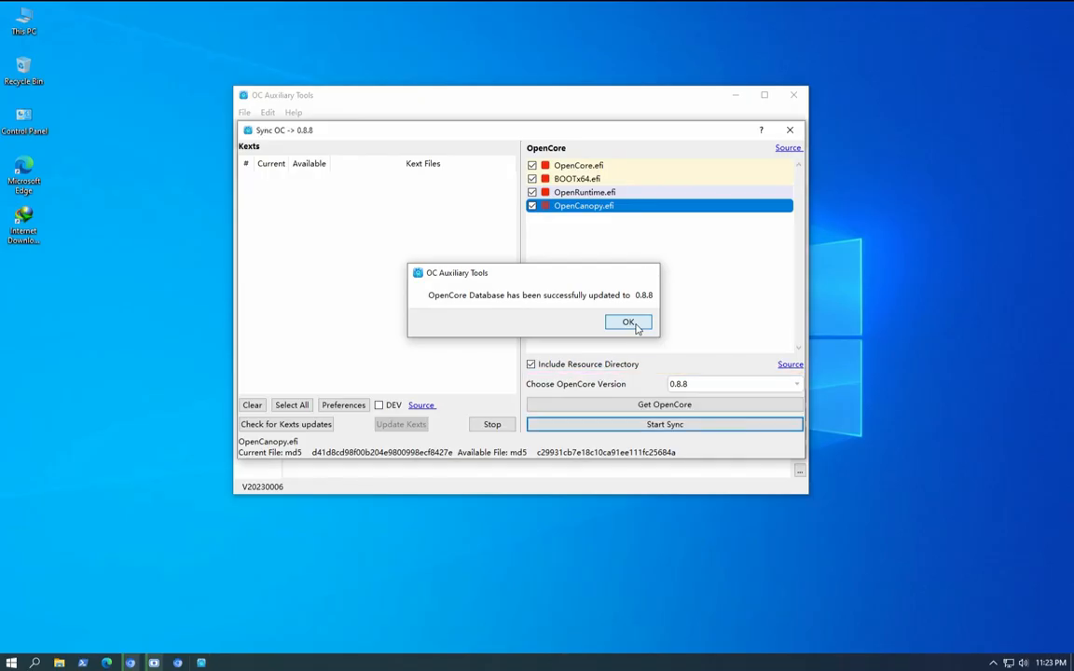
left_click(628, 323)
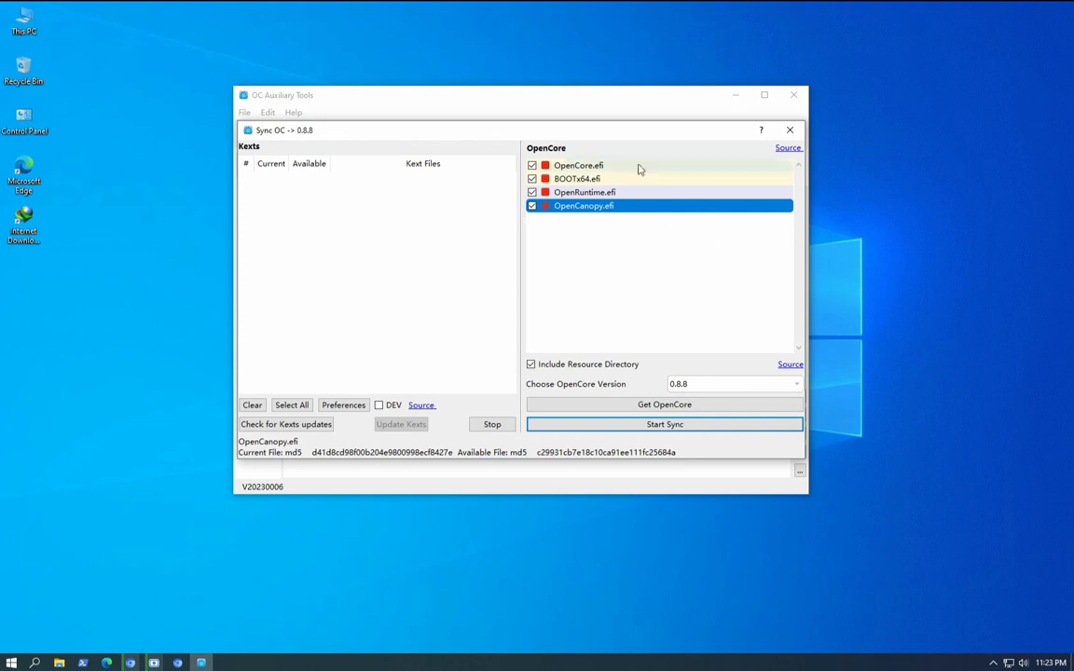
left_click(790, 132)
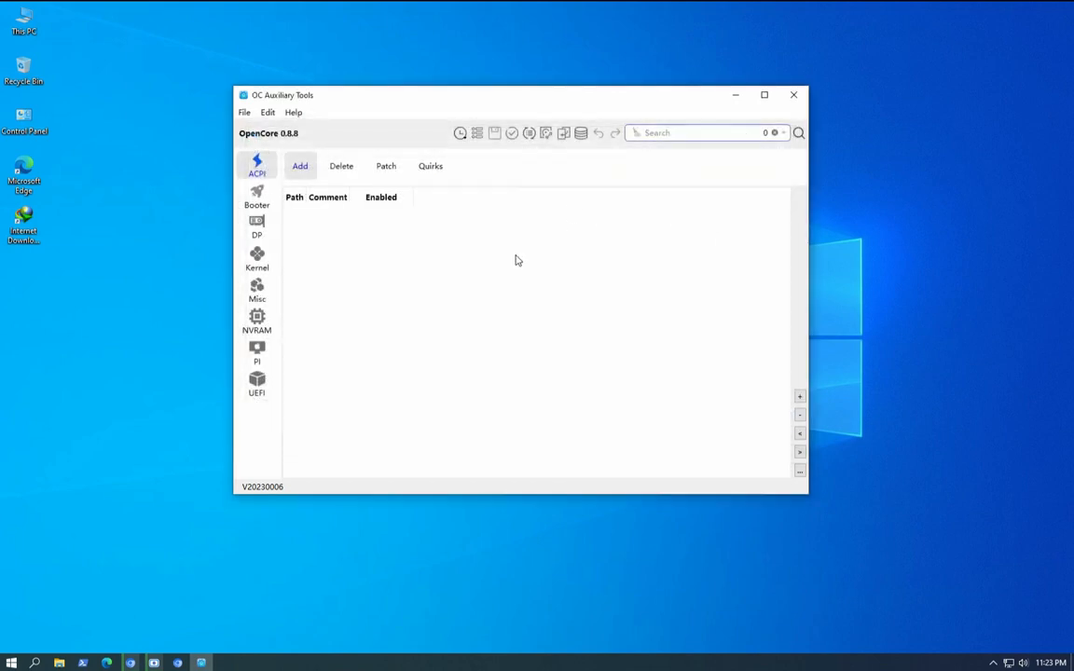
left_click_drag(371, 101, 439, 101)
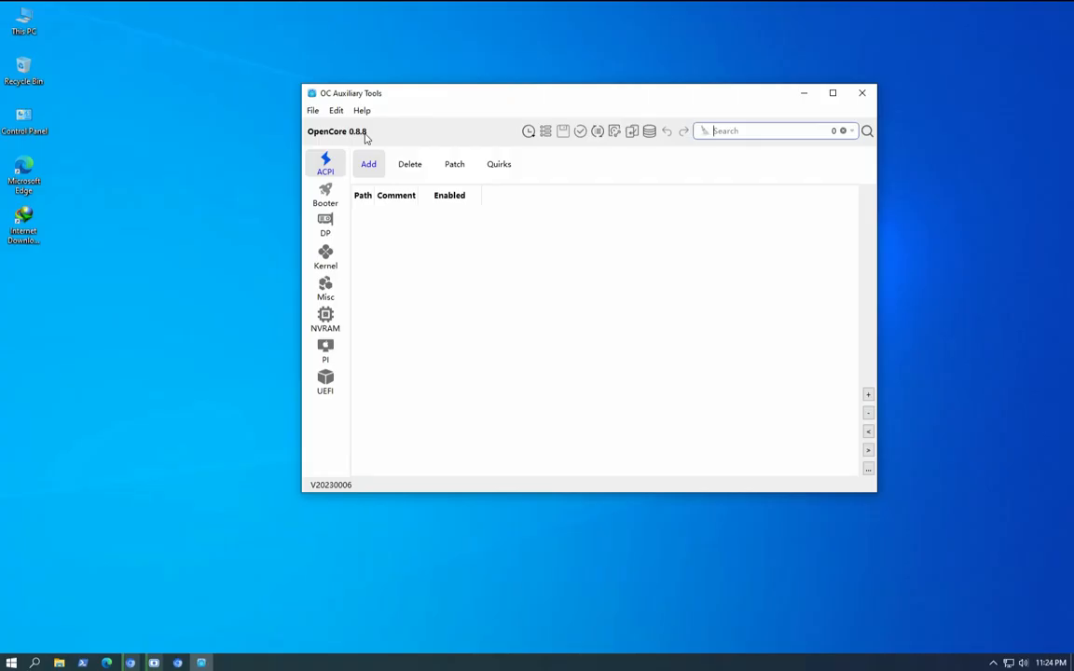
Step: Switch to the browser and open google.com in a new tab
left_click_drag(625, 94, 605, 92)
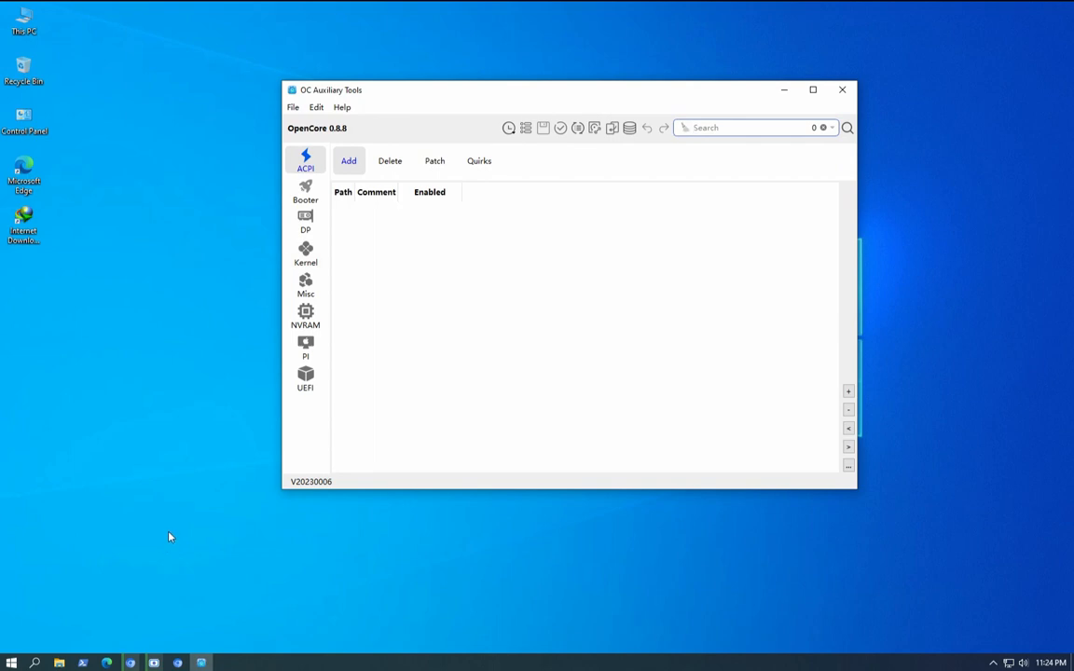
left_click(131, 662)
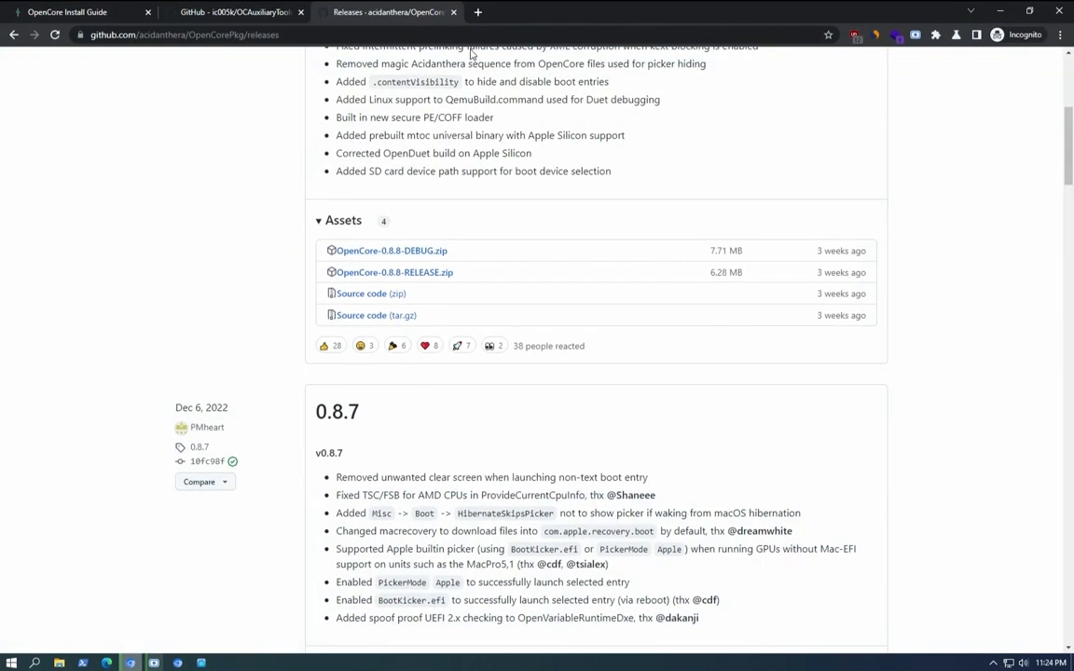
left_click(478, 12)
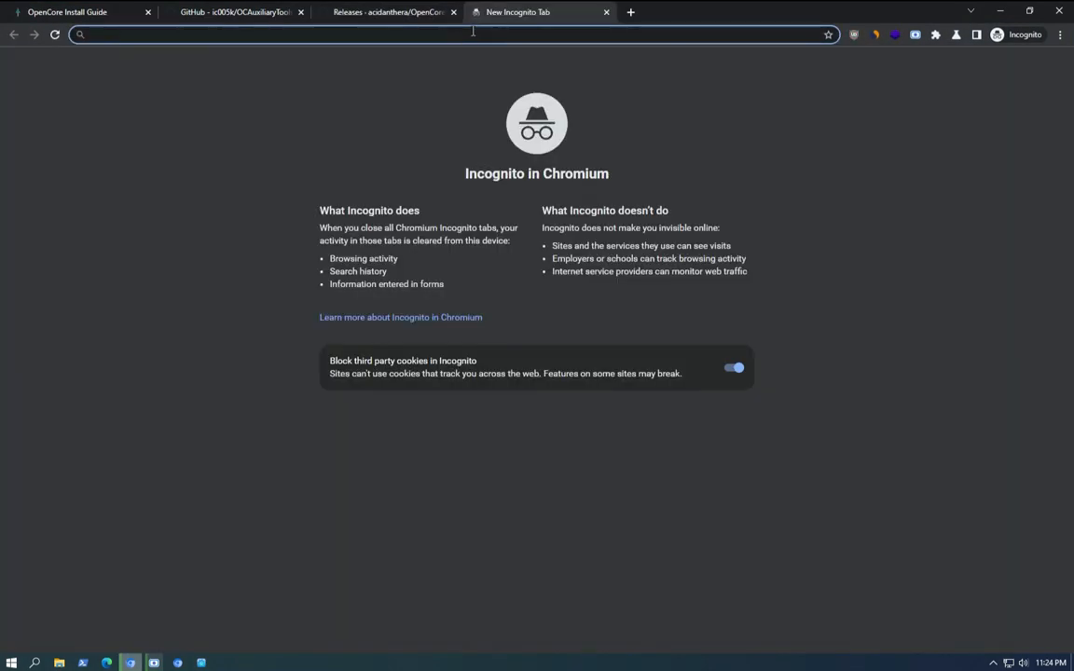
type("googl")
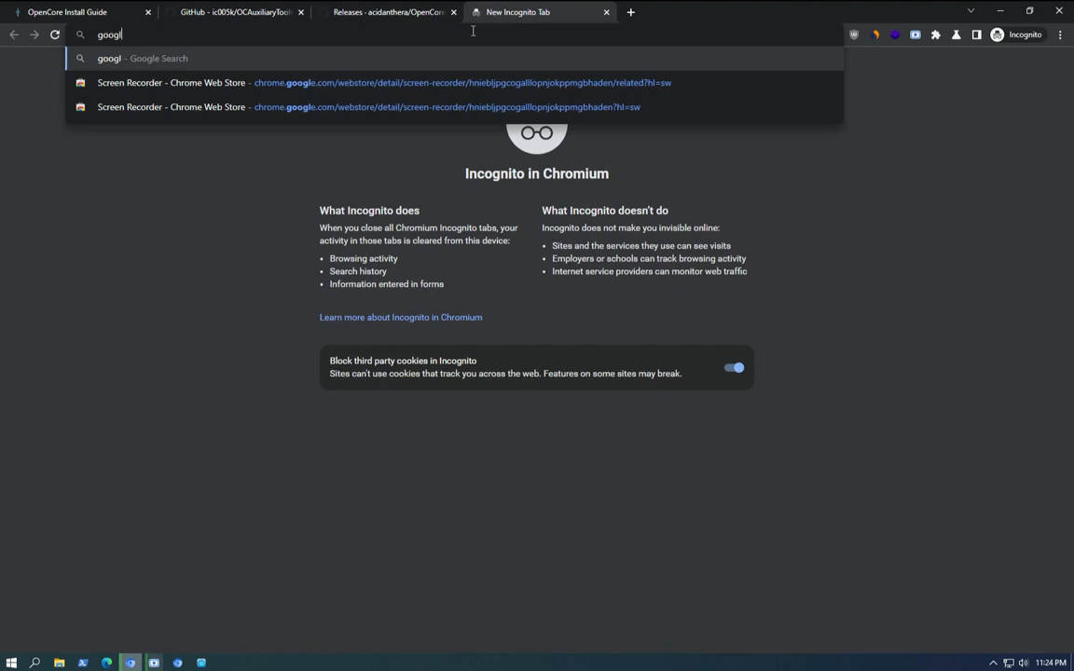
type("e.com")
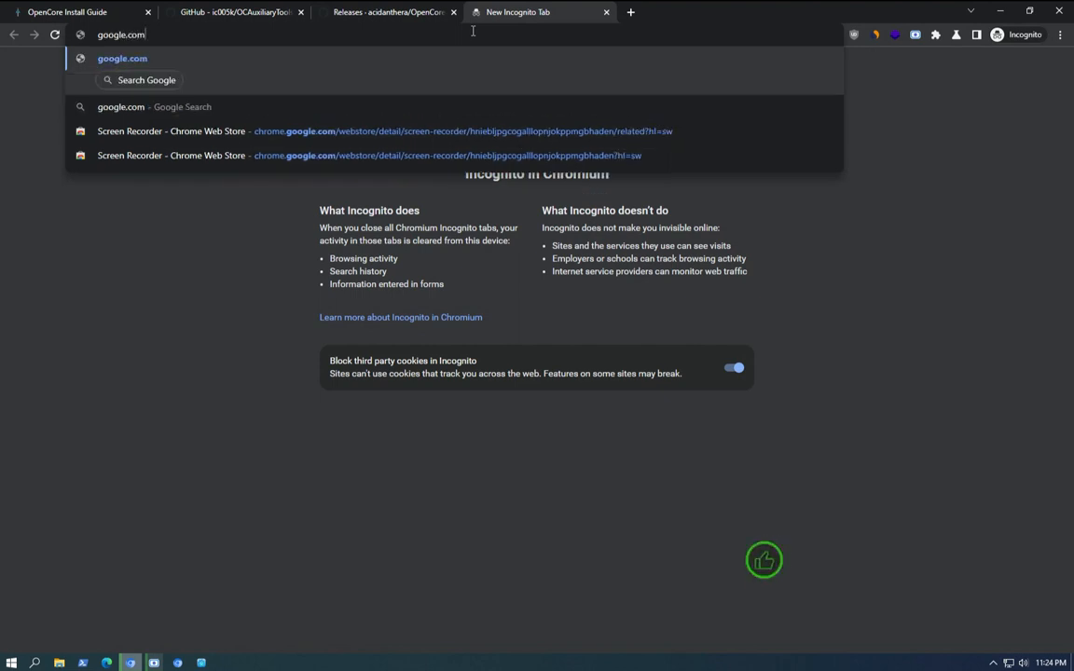
key("Return")
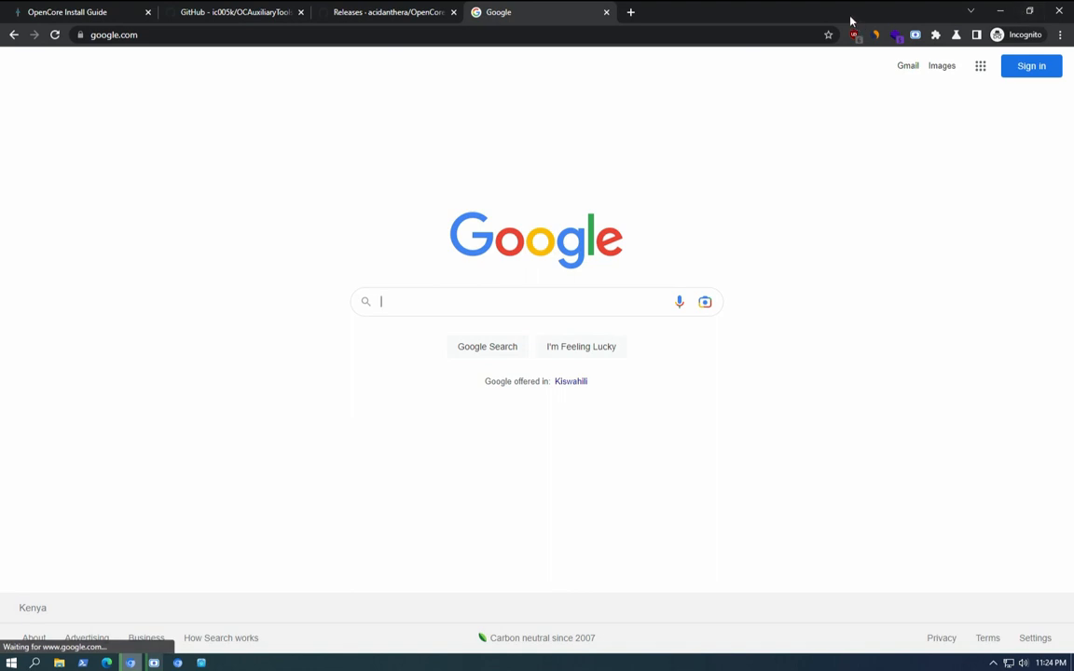
Step: Search Google for cpu z and open the CPU-Z software page on the CPUID site
left_click(498, 301)
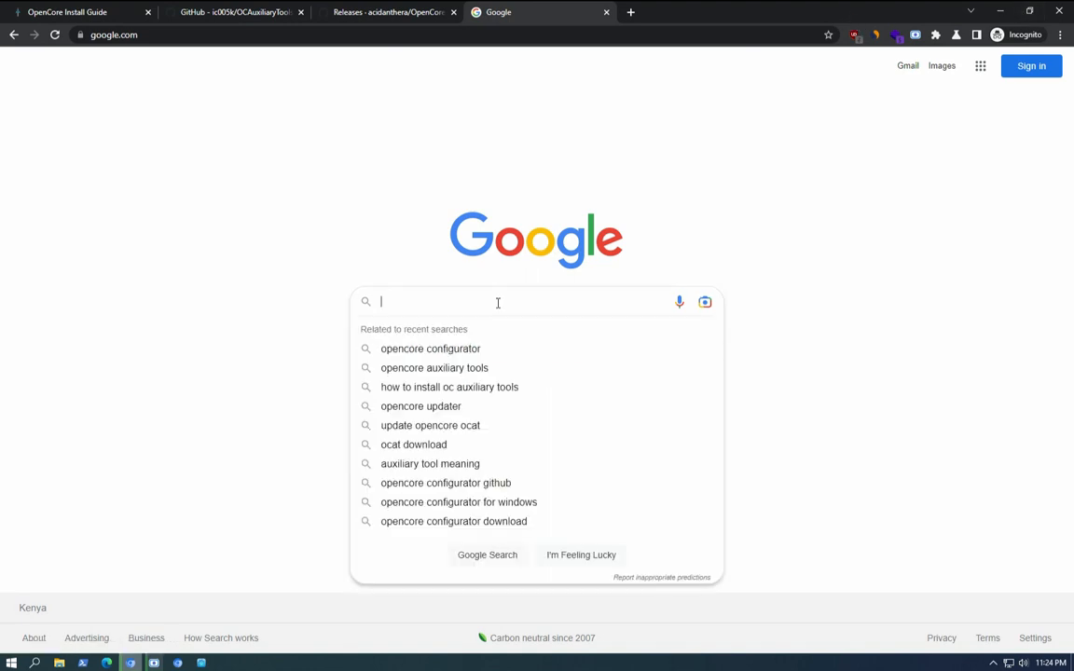
type("cpu")
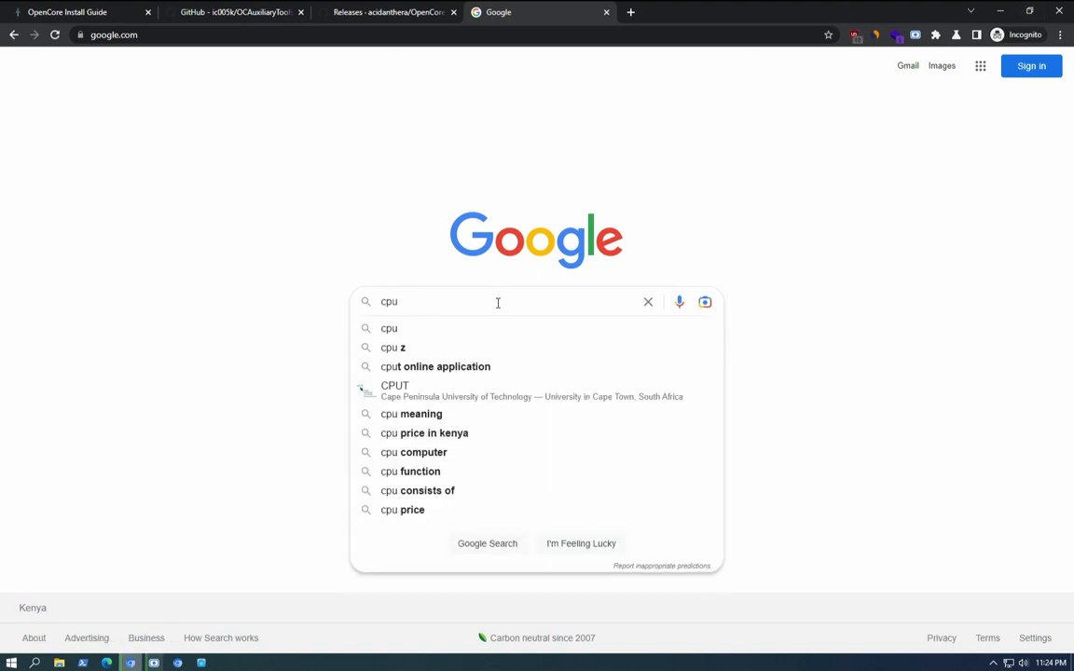
left_click(417, 351)
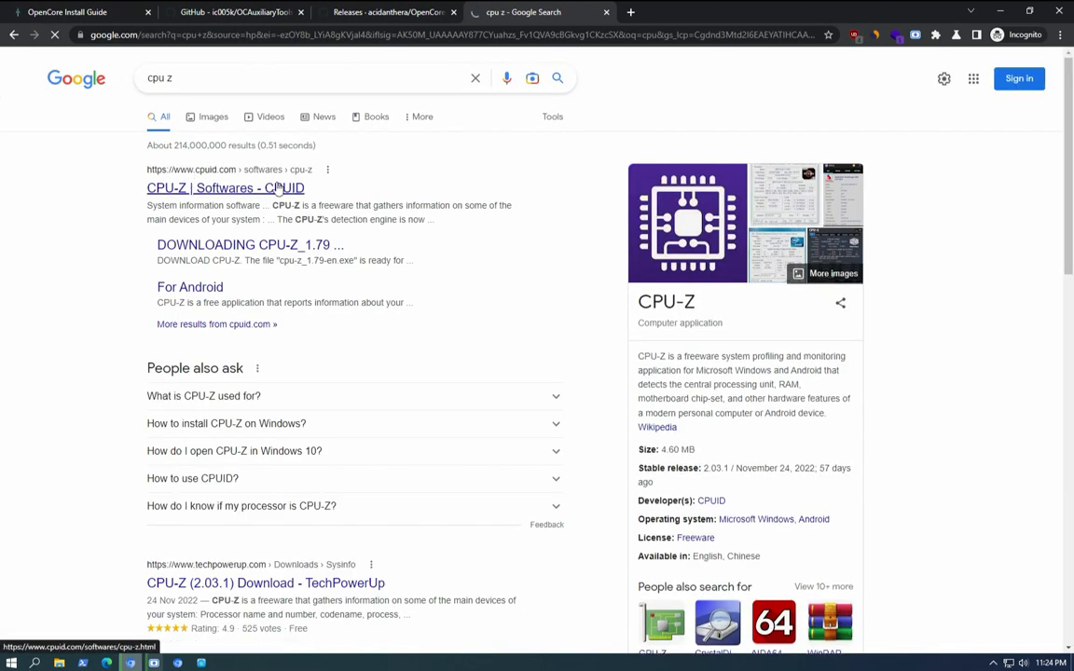
left_click(220, 189)
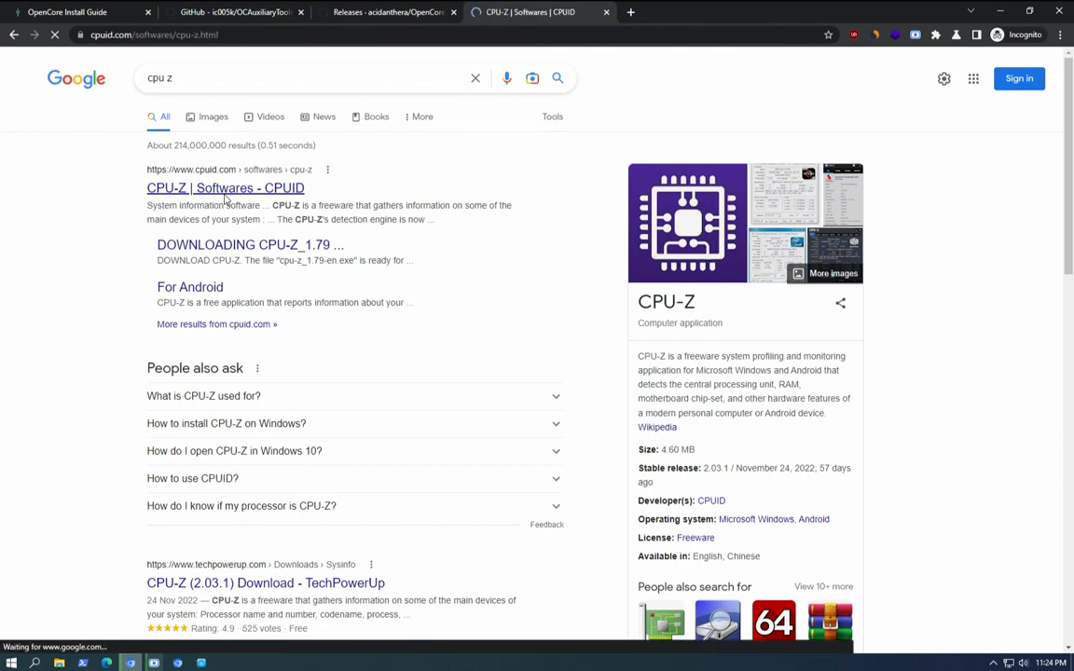
Step: Download the English CPU-Z 2.03 setup, keep and run the file, and replace the download page with a new blank tab
scroll(262, 350, "down", 3)
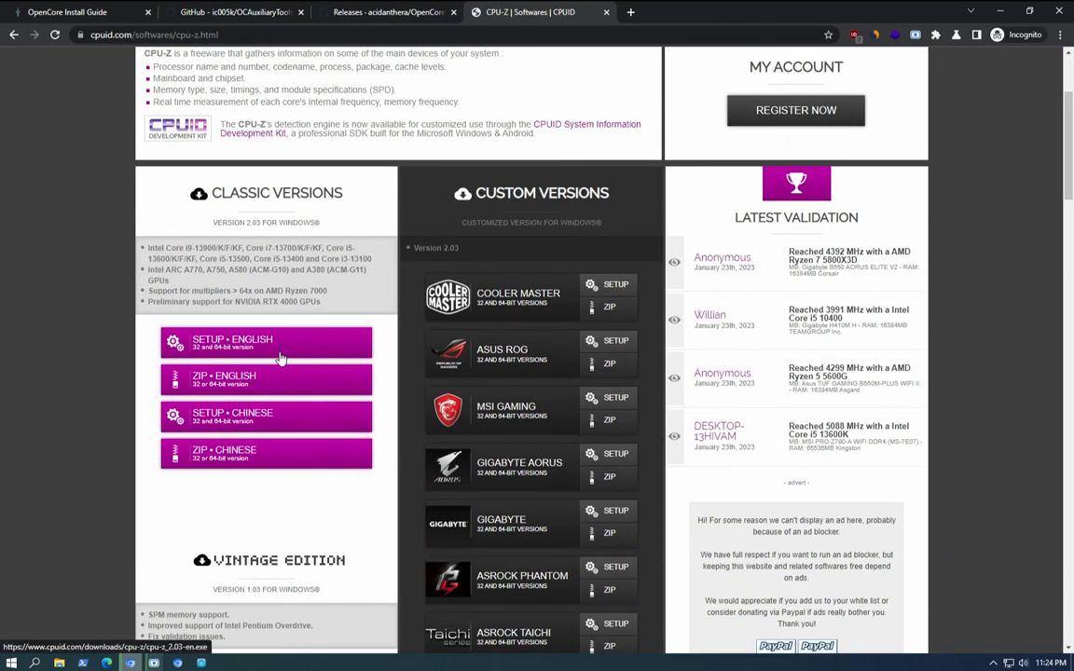
left_click(262, 345)
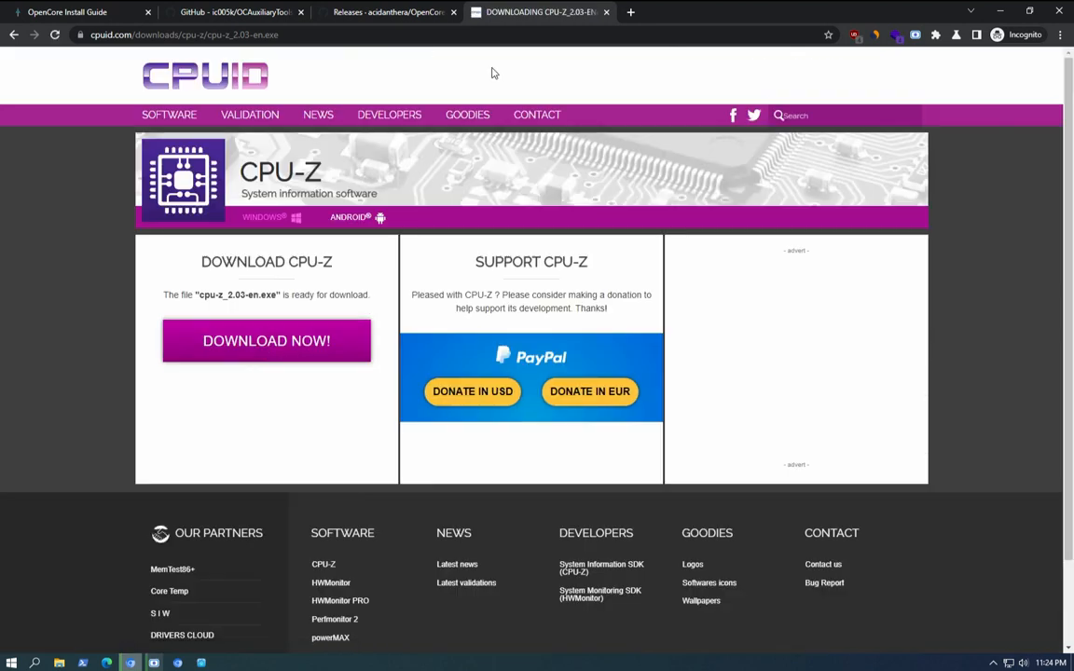
left_click(239, 342)
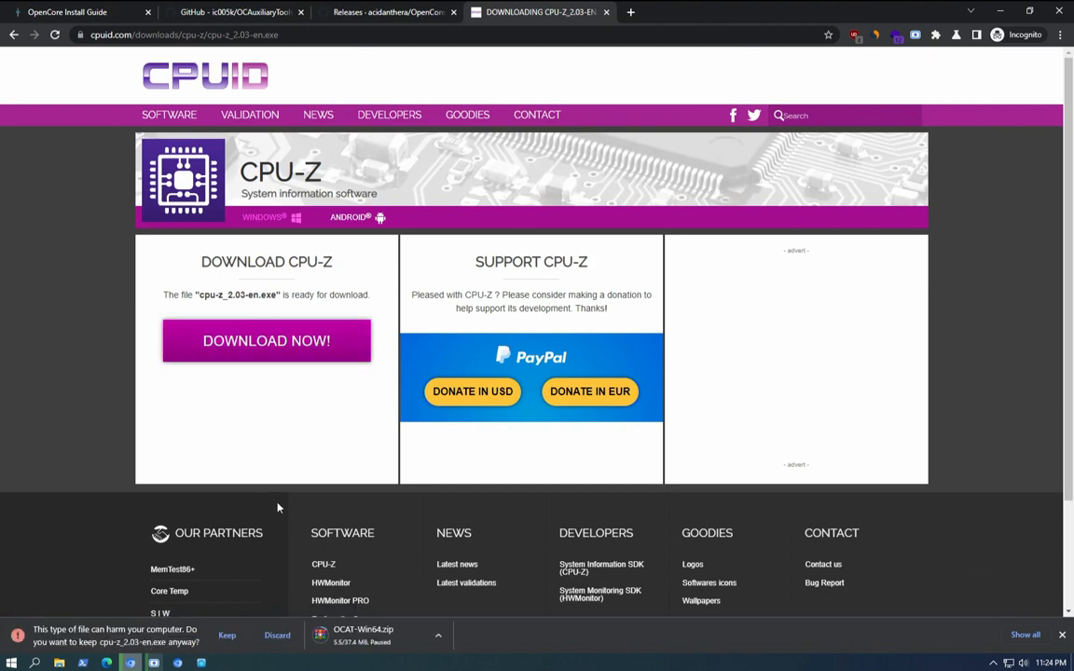
left_click(226, 635)
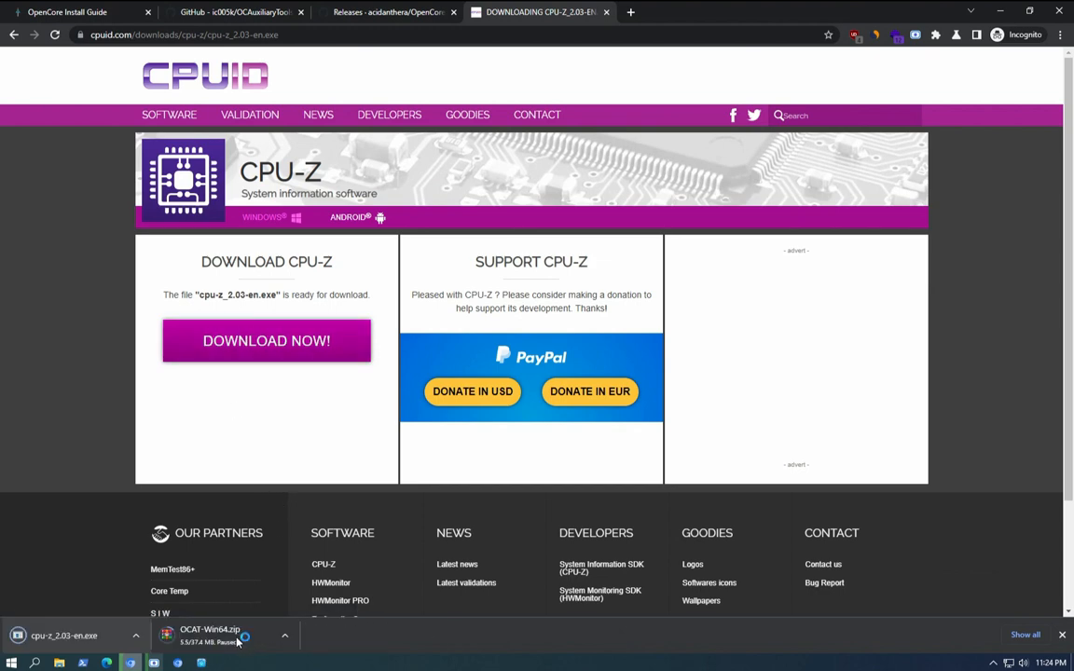
left_click(61, 637)
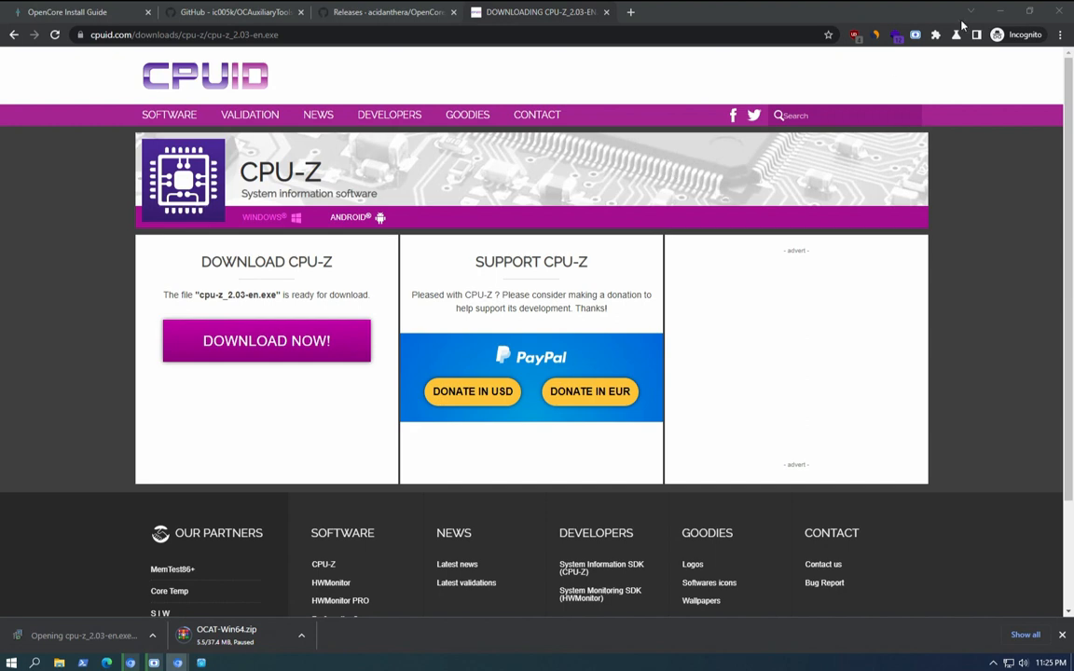
left_click(605, 12)
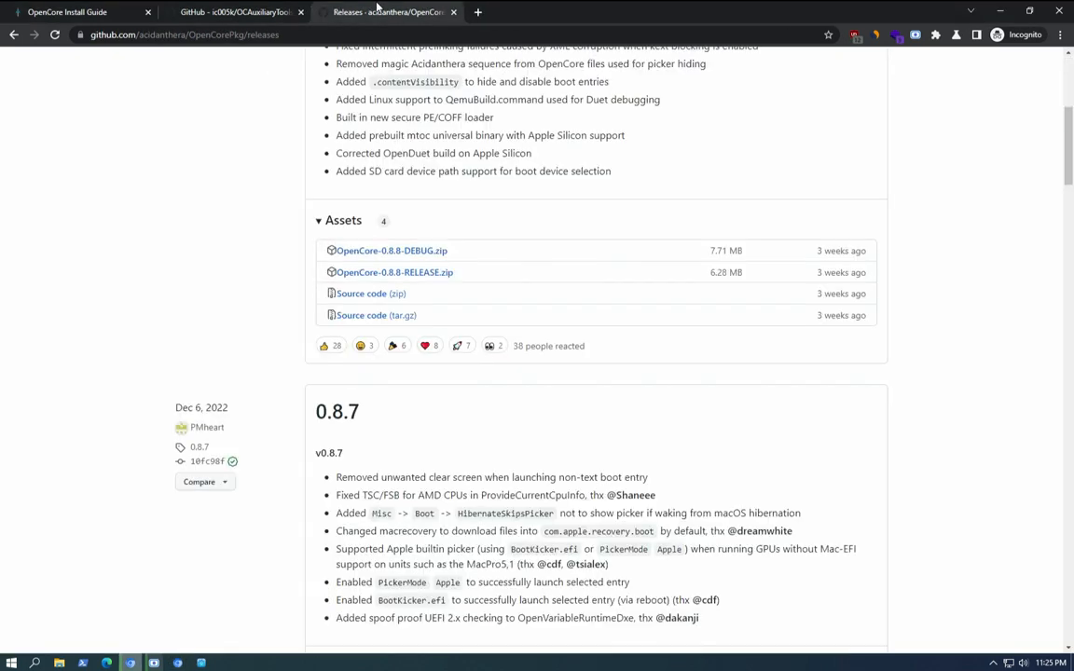
left_click(477, 13)
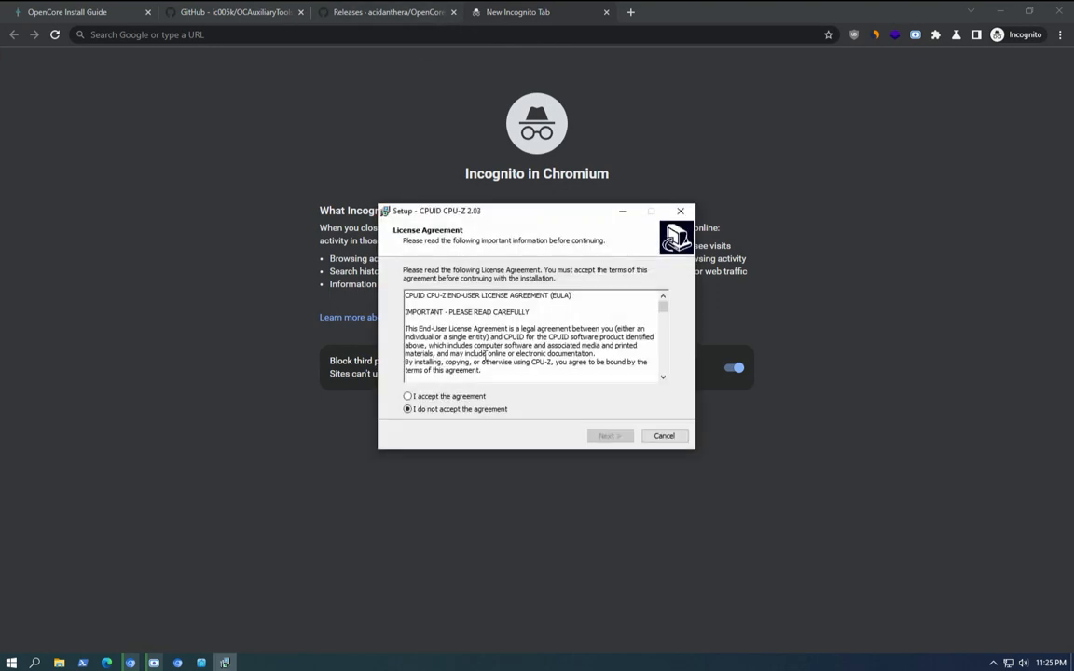
Step: Accept the license agreement and install CPU-Z with the default folder and desktop icon, finishing without viewing the readme
left_click(408, 397)
left_click(608, 436)
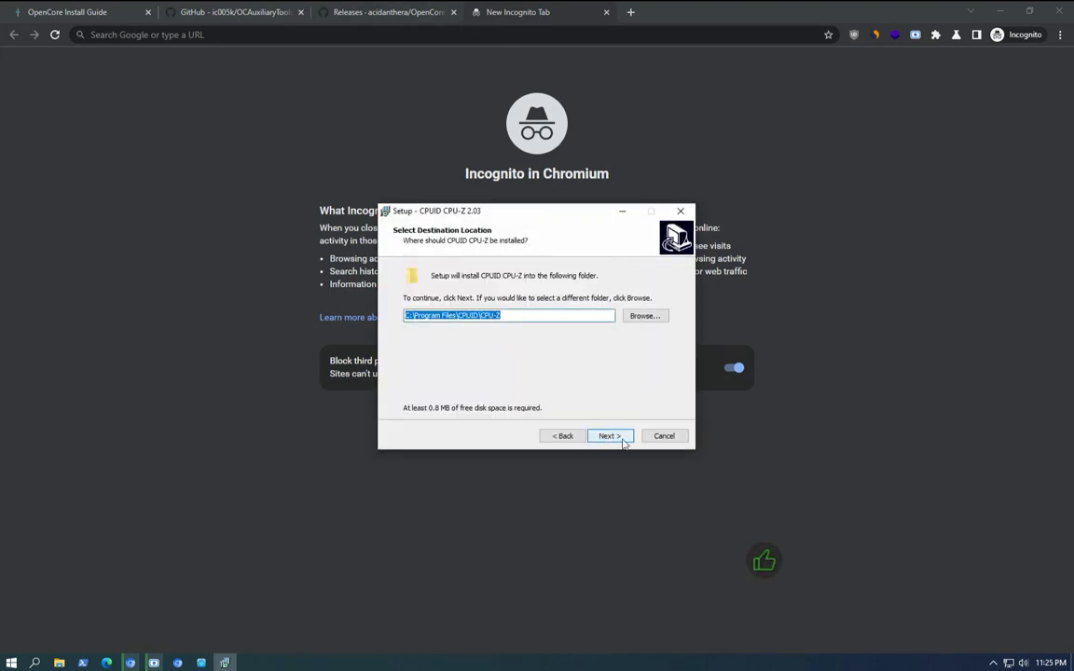
left_click(619, 440)
left_click(615, 442)
left_click(615, 442)
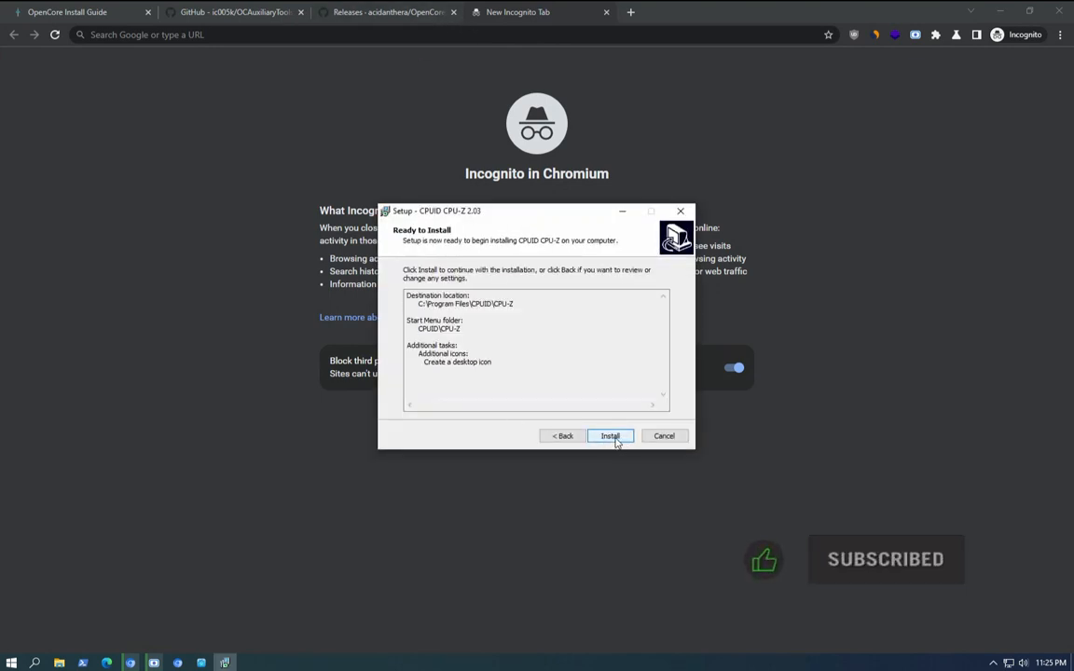
left_click(612, 437)
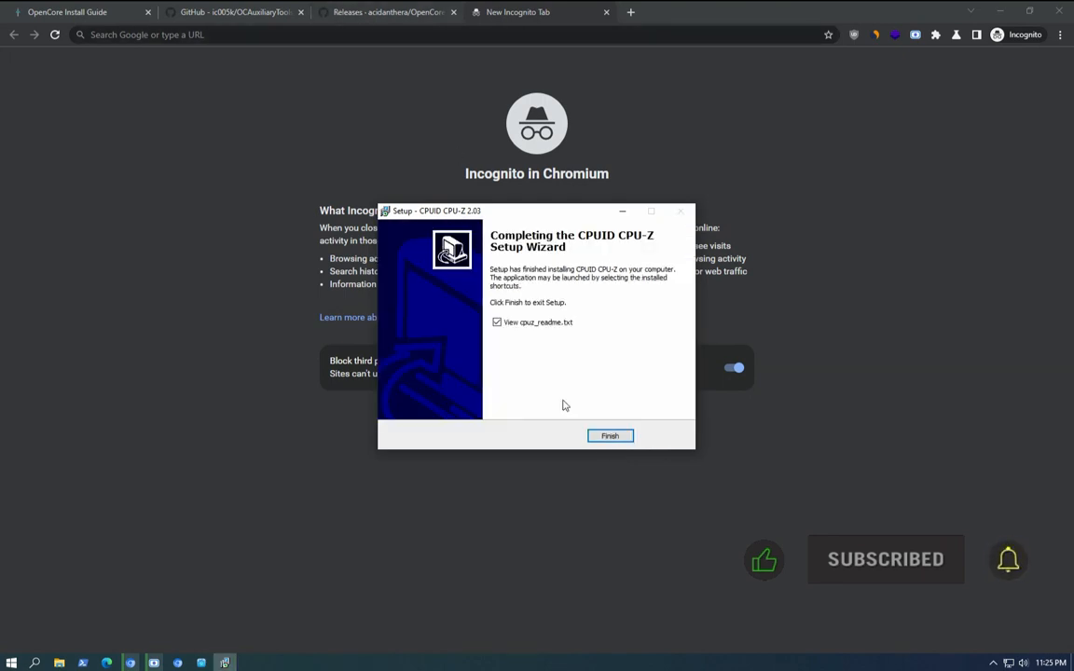
left_click(497, 321)
left_click(611, 435)
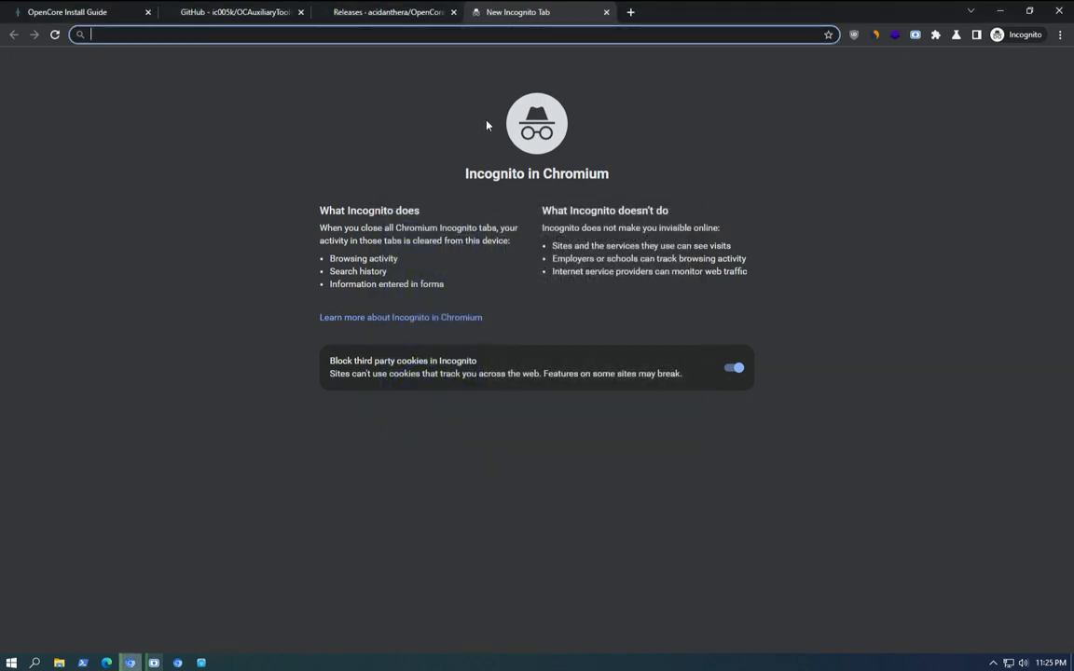
Step: Load google.com in the blank browser tab
type("go")
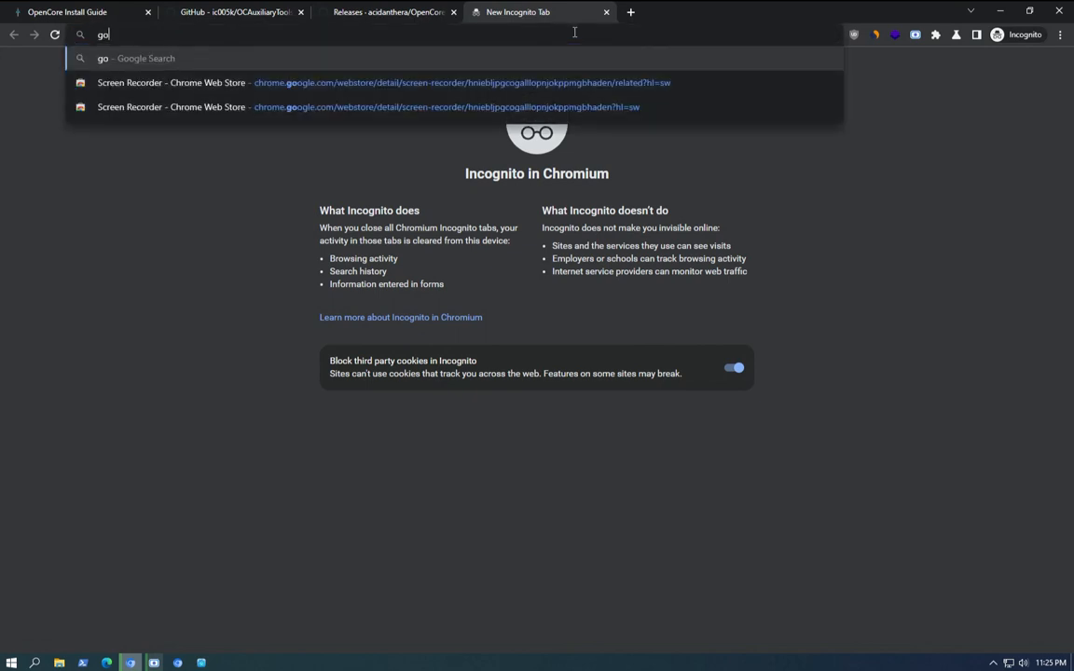
type("ogle.com")
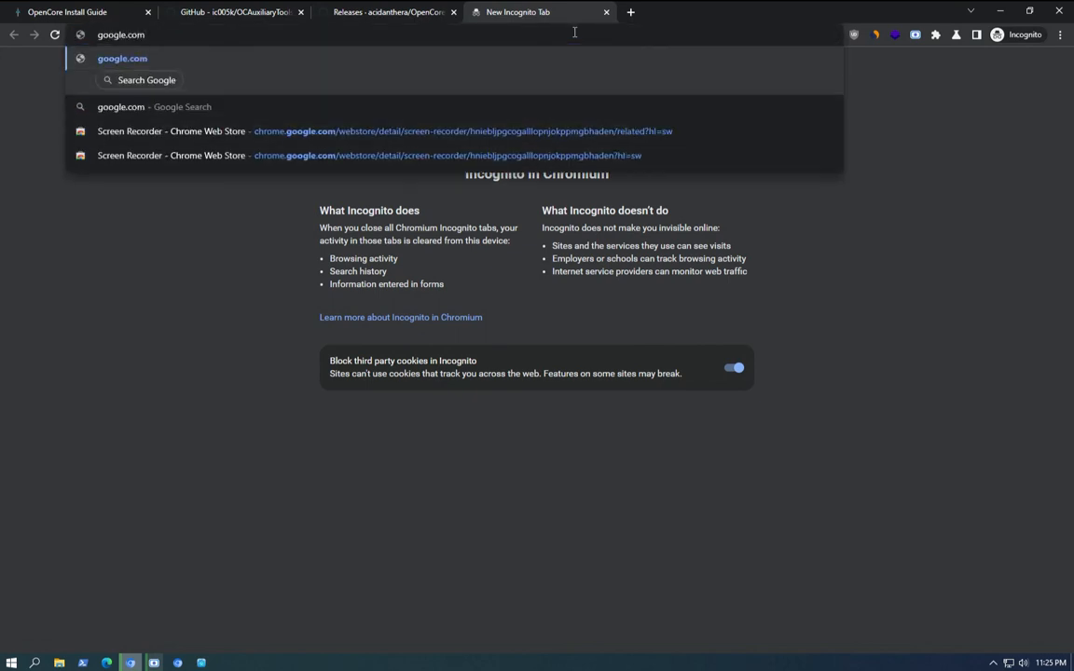
key("Return")
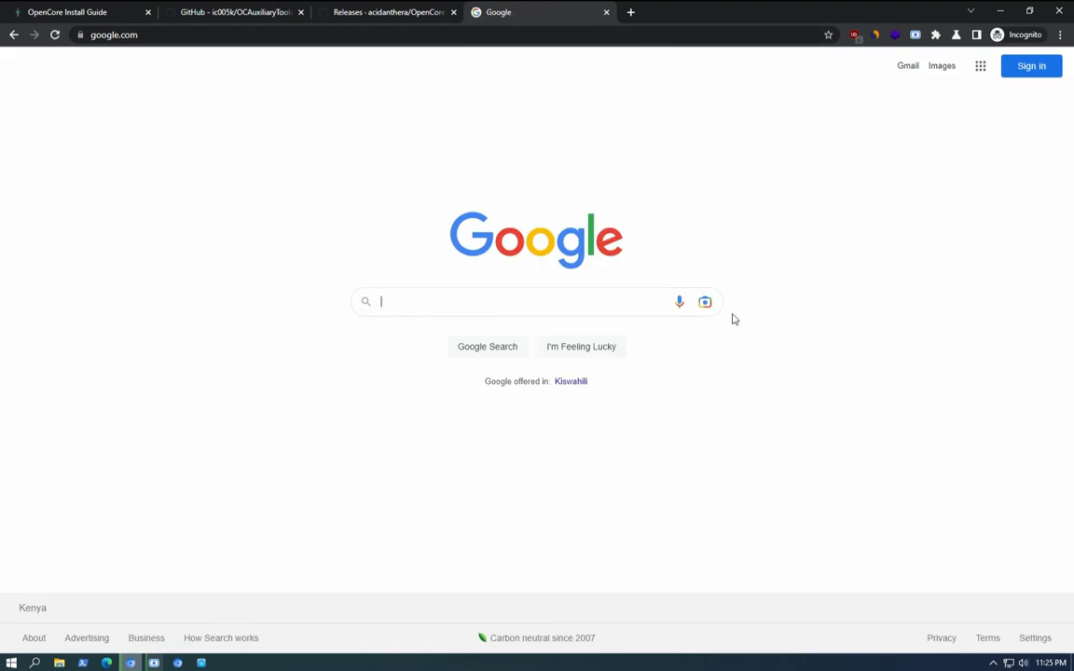
Step: Minimize the browser and OC Auxiliary Tools, bring up CPU-Z on the desktop and examine the processor's name and code name
left_click(1005, 10)
left_click(784, 89)
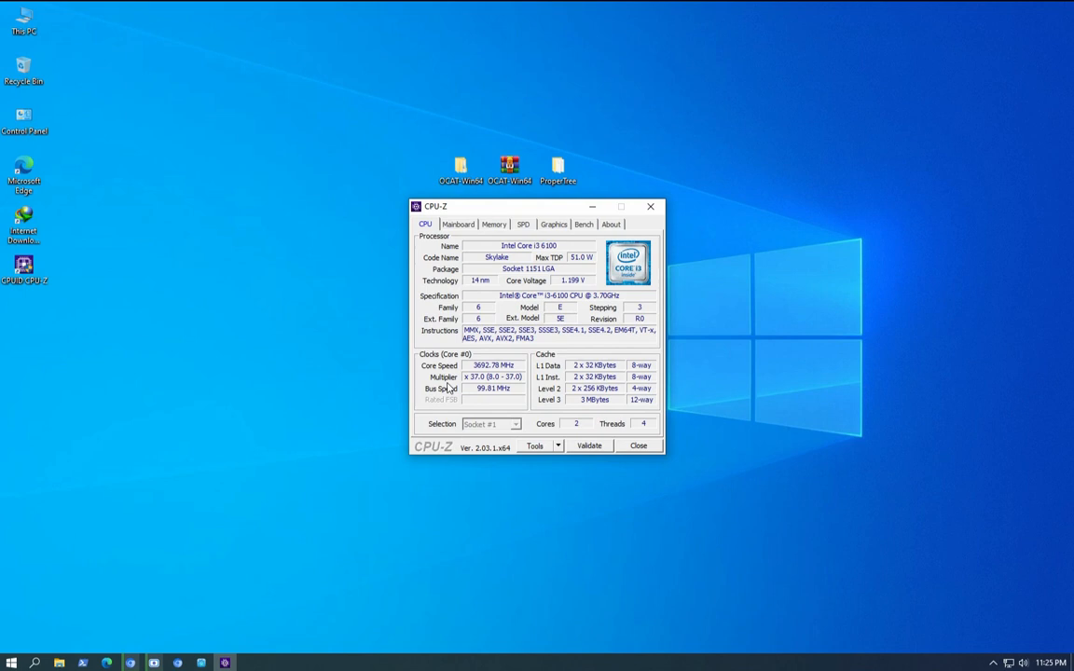
left_click_drag(515, 201, 373, 96)
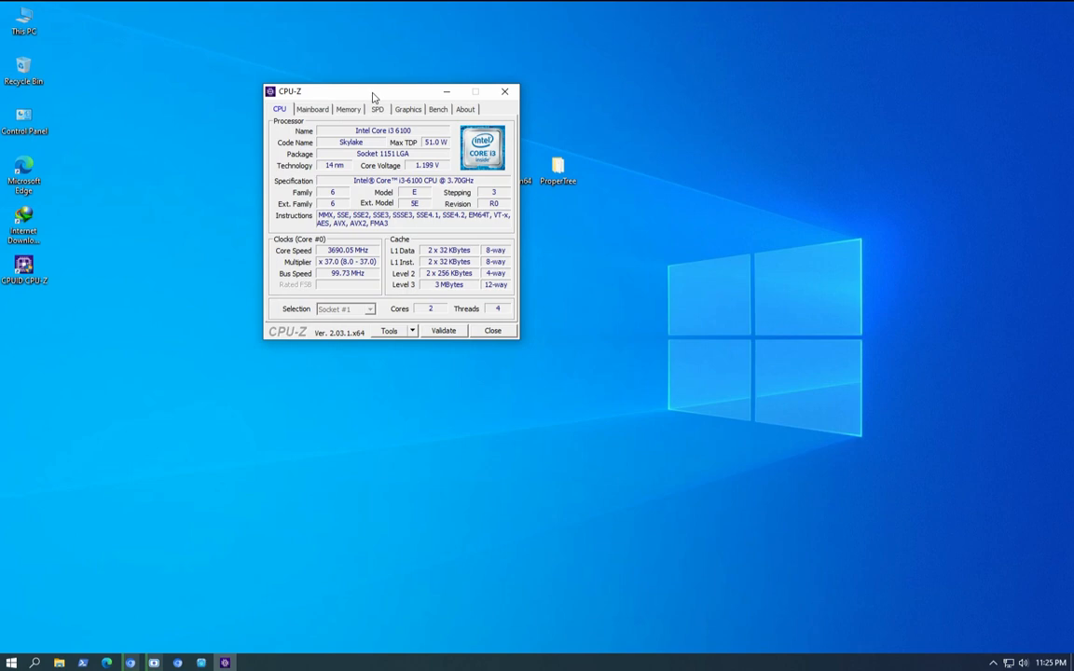
left_click_drag(373, 96, 262, 146)
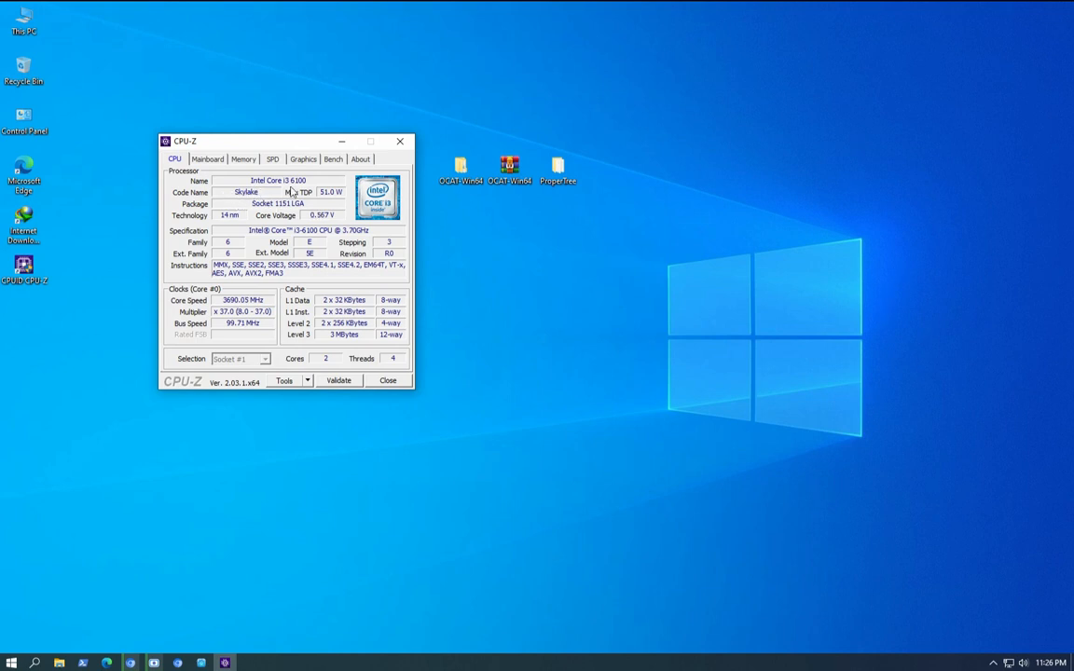
left_click_drag(301, 142, 295, 109)
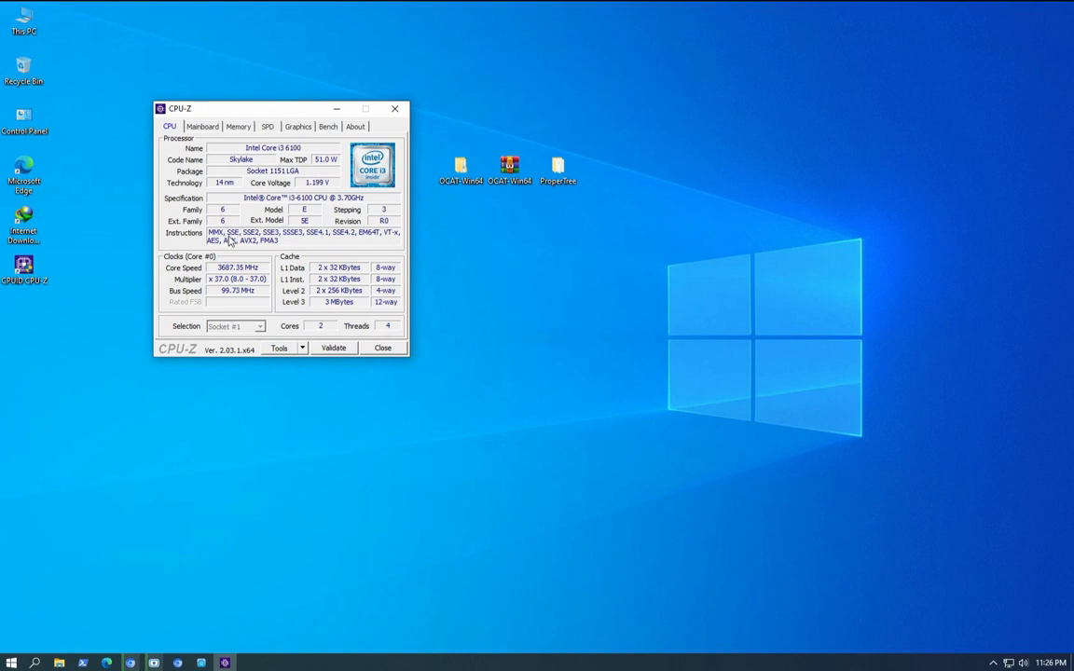
Step: Switch to the browser, search Google for intel core i3-6100 and examine the Essentials section of its Intel ARK page
left_click(131, 663)
left_click(498, 302)
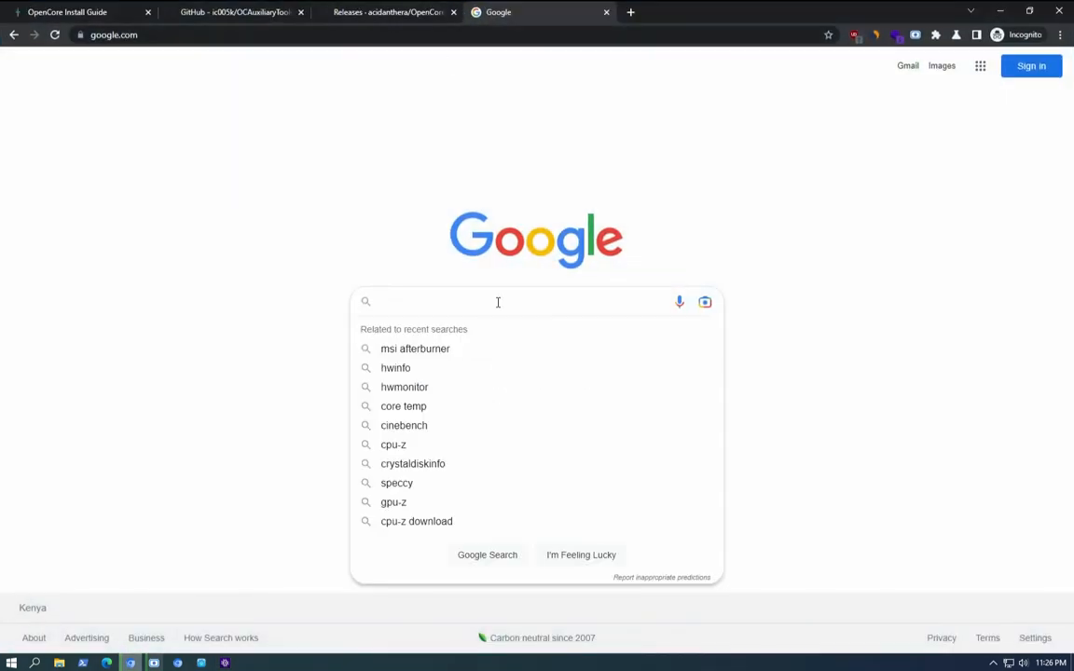
type("intel ")
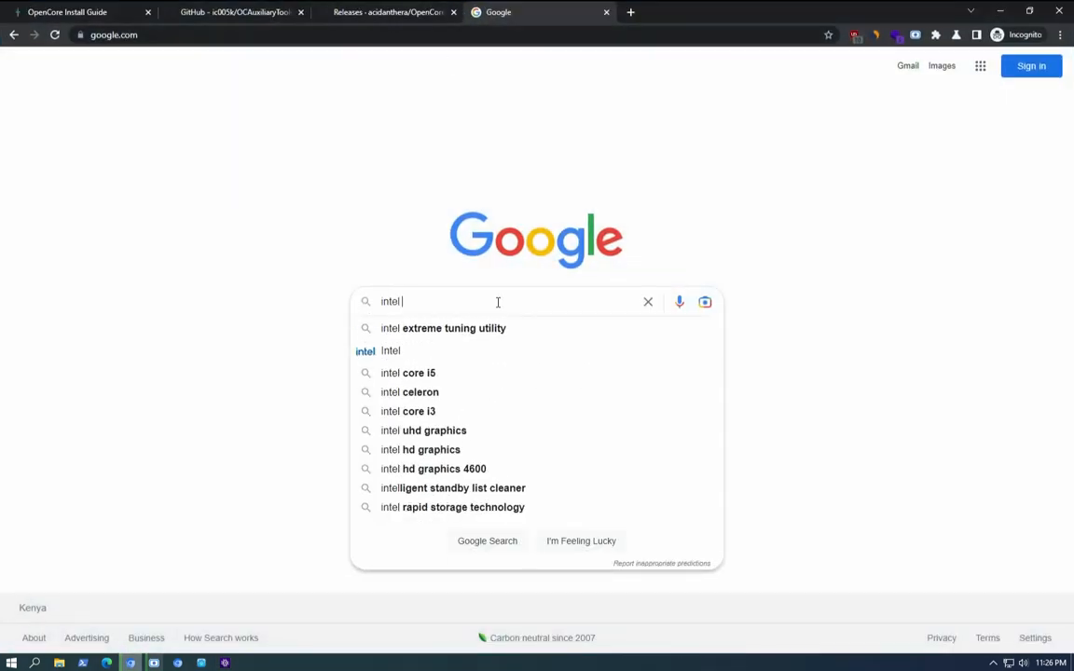
type("core i3")
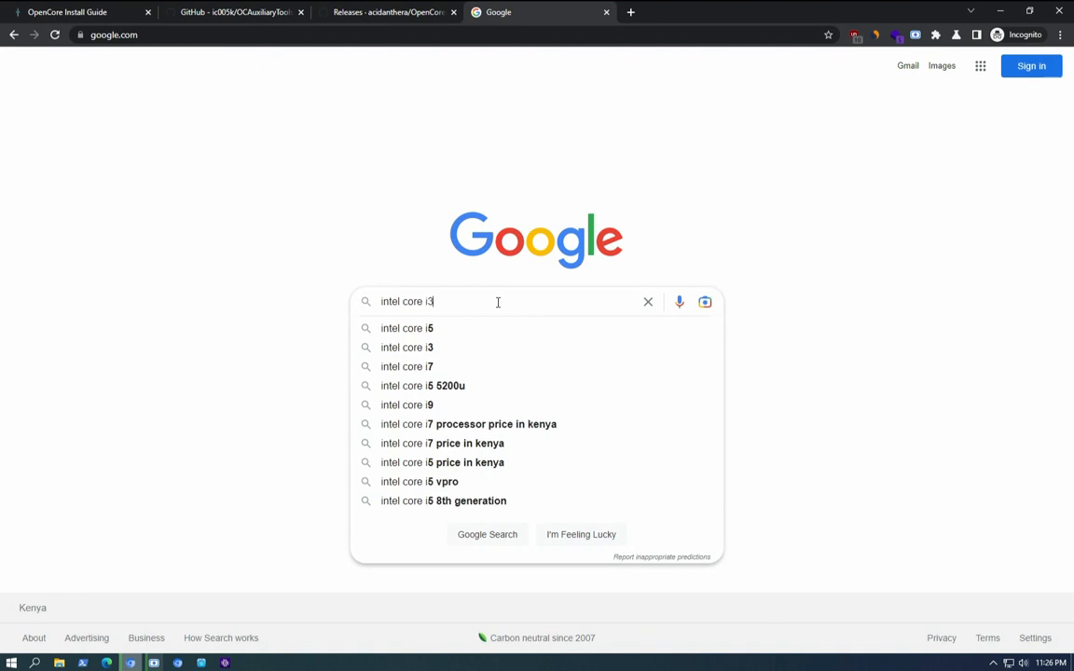
type("-6100")
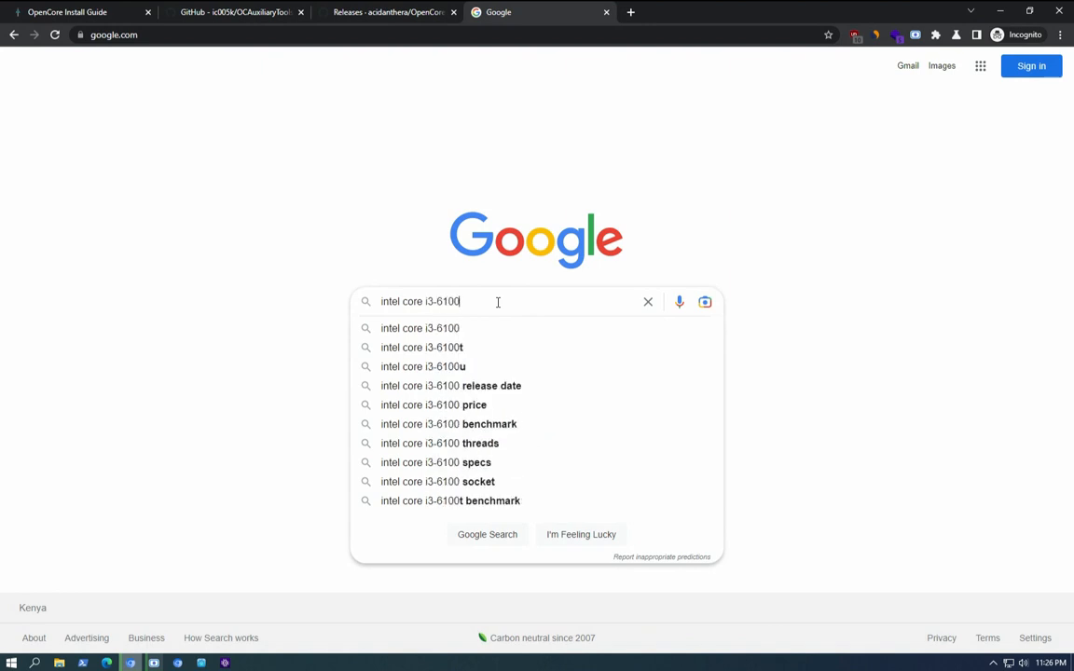
key("Return")
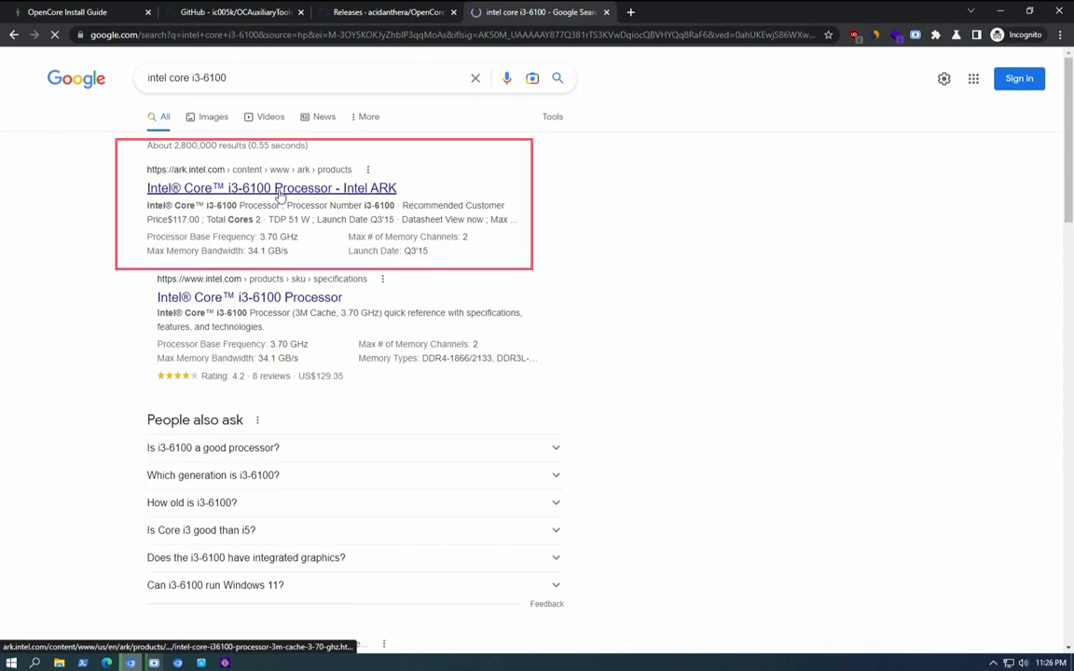
left_click(279, 192)
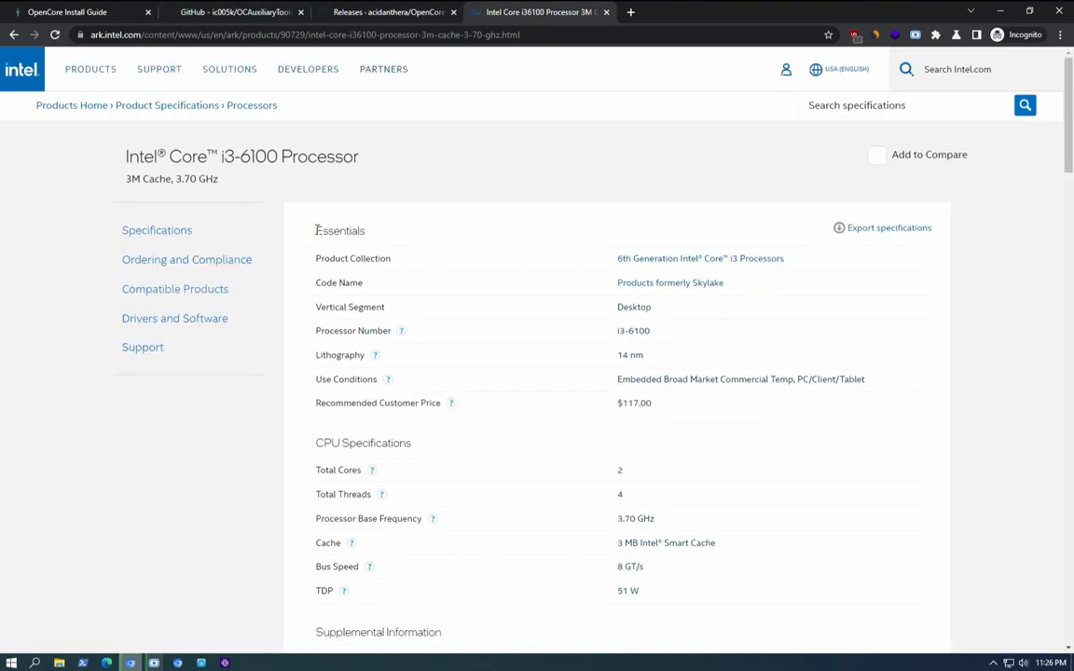
left_click_drag(316, 231, 368, 233)
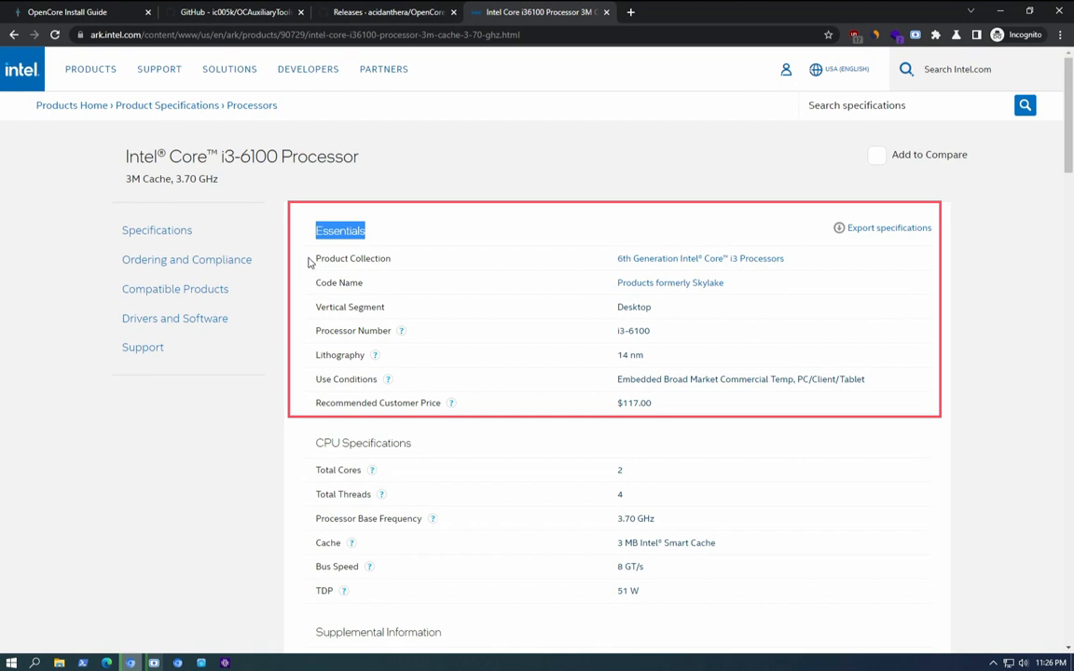
Step: Examine the i3-6100's product collection and code name, plus the Processor Graphics section, on its Intel ARK page
left_click_drag(310, 262, 352, 261)
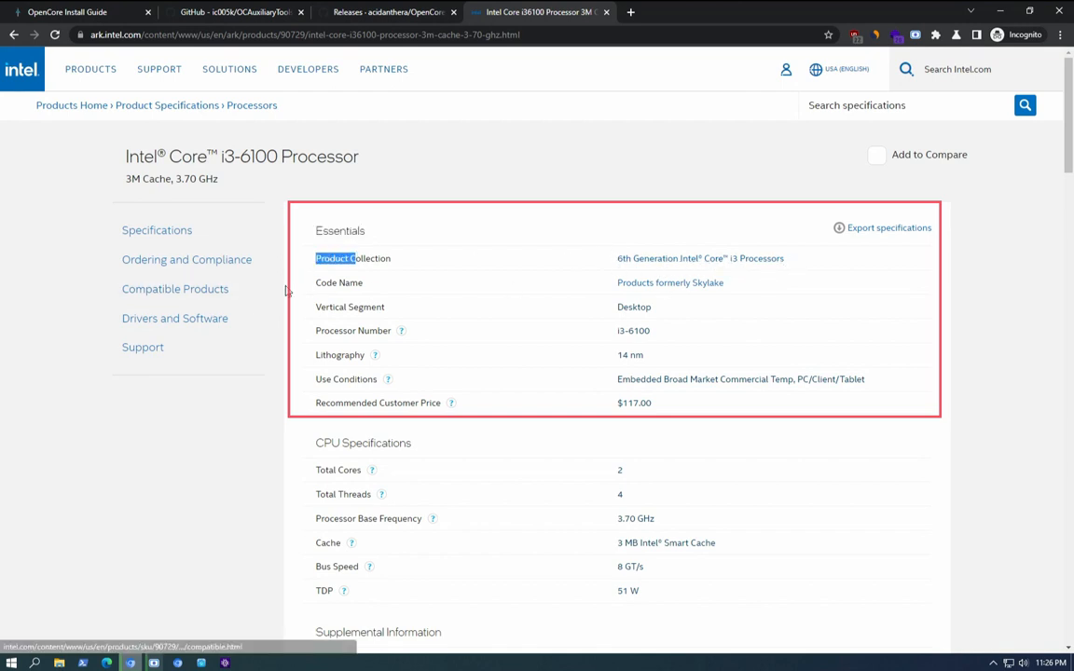
left_click_drag(308, 286, 561, 289)
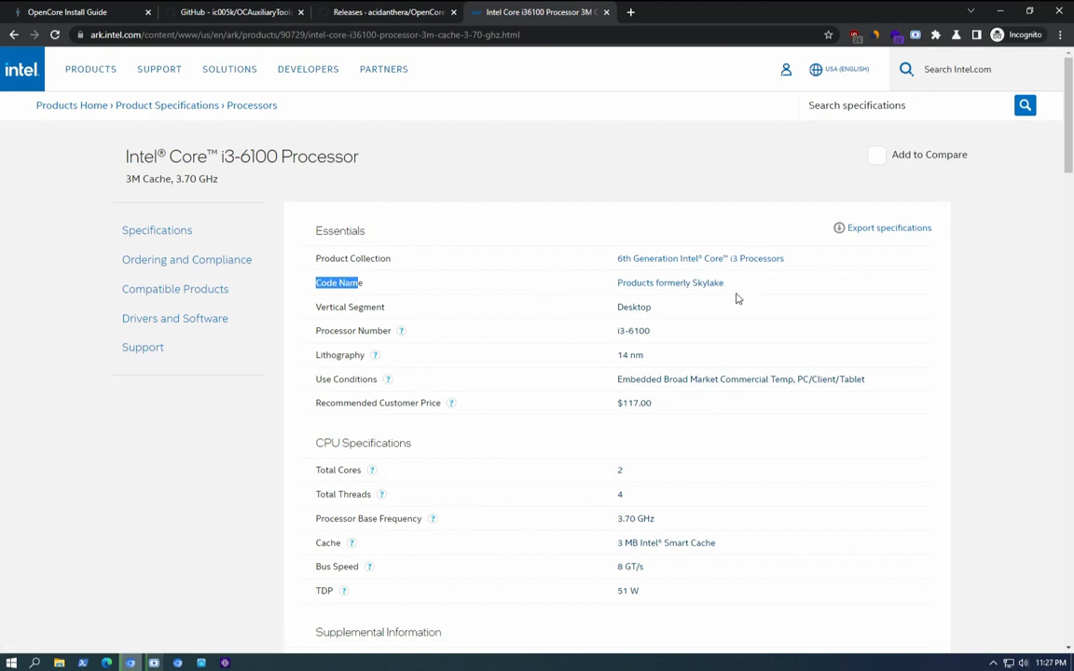
scroll(362, 277, "down", 2)
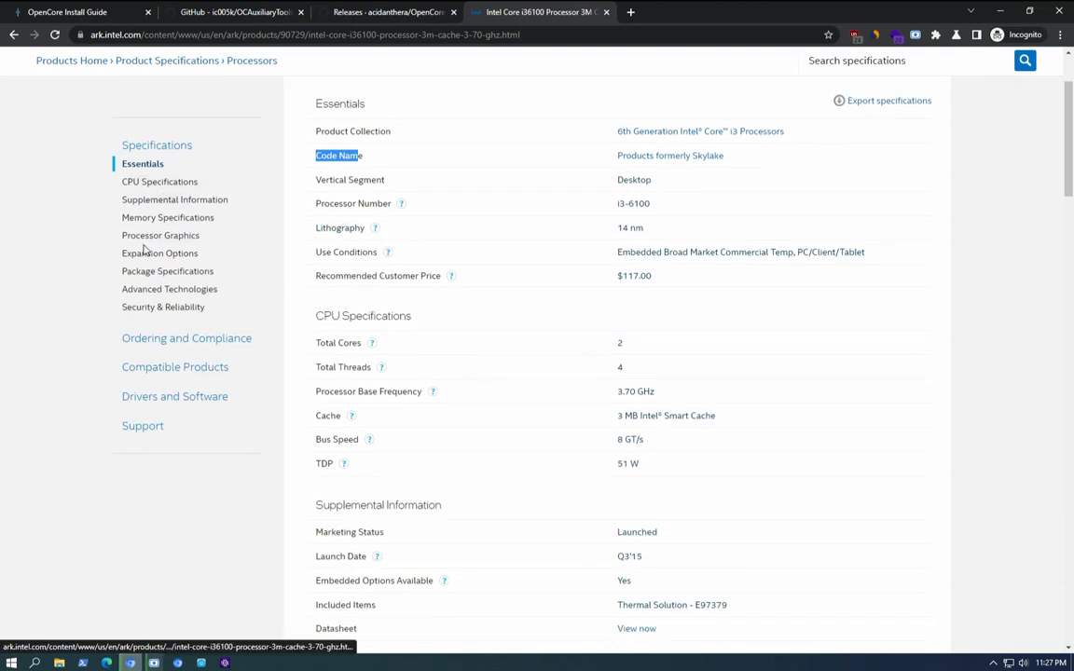
left_click(155, 238)
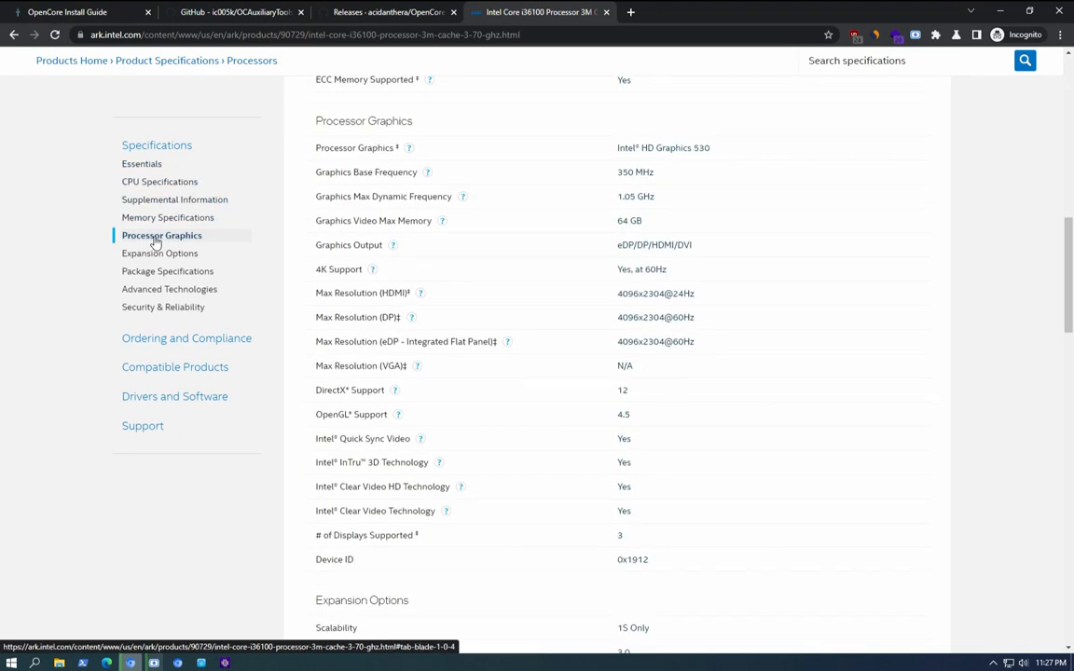
left_click_drag(717, 153, 607, 159)
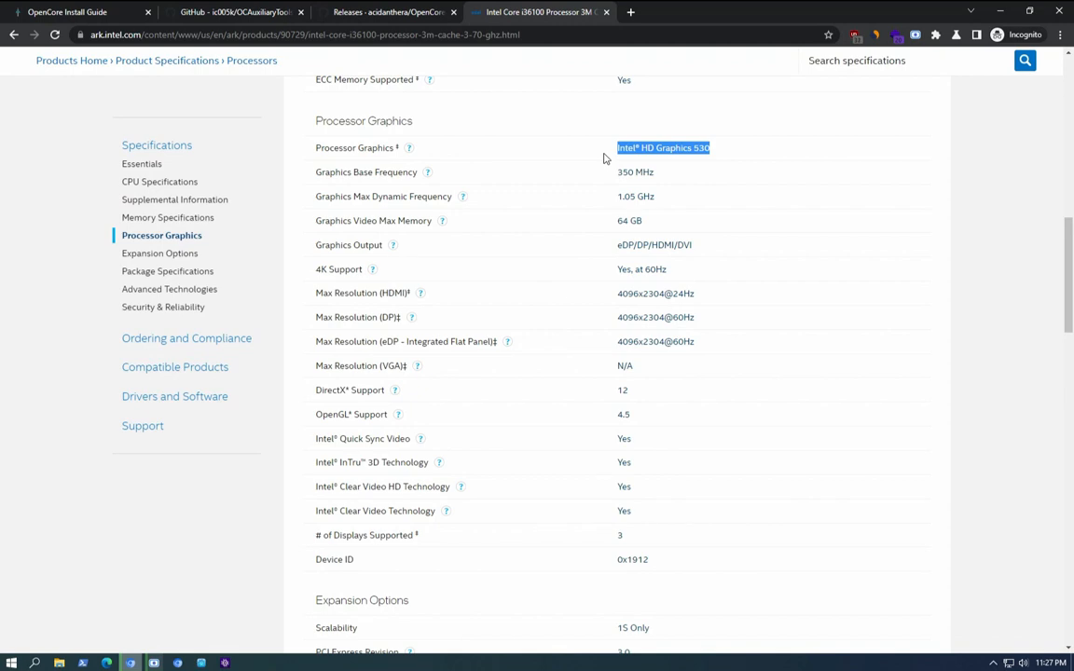
scroll(480, 347, "down", 2)
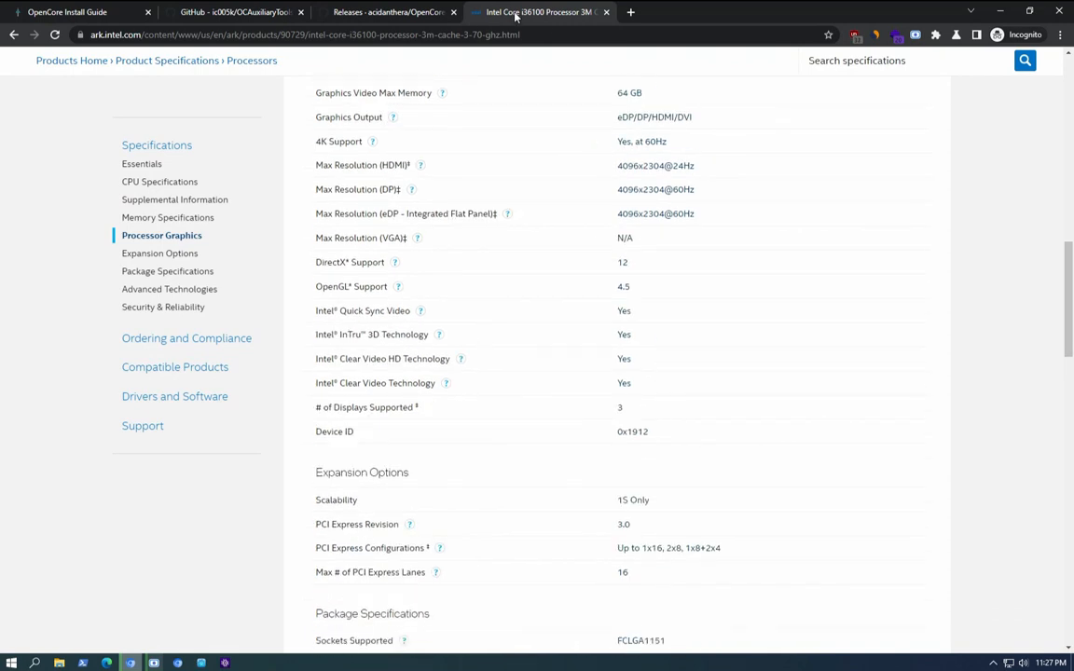
scroll(557, 108, "up", 6)
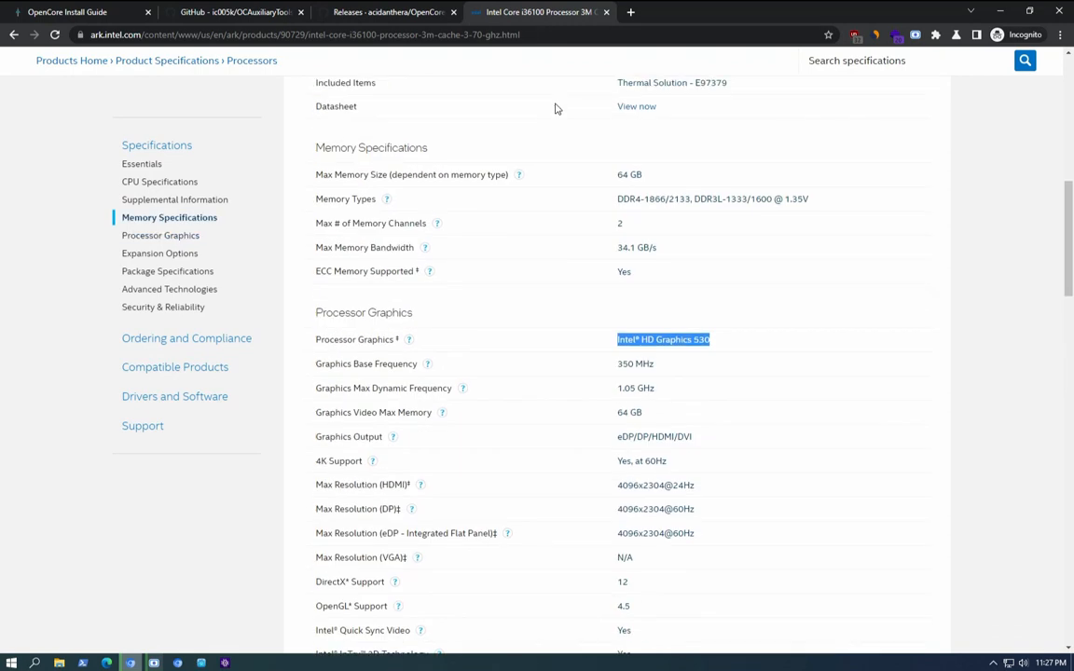
Step: Minimize the browser, examine the graphics information in CPU-Z, and close CPU-Z
left_click(630, 12)
left_click(1001, 12)
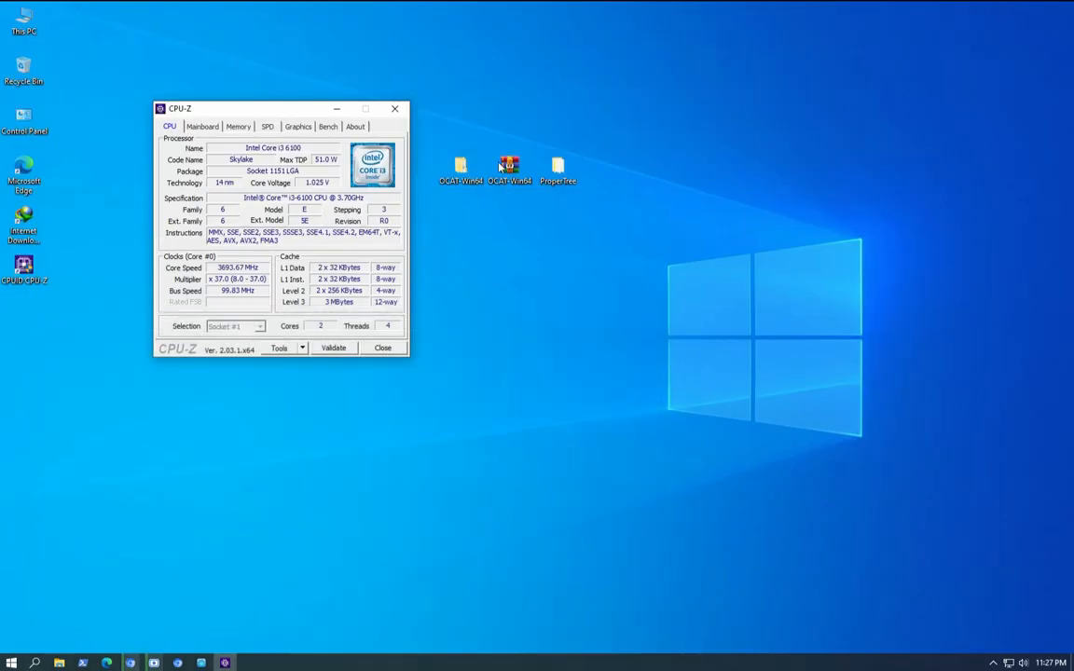
left_click_drag(297, 112, 334, 228)
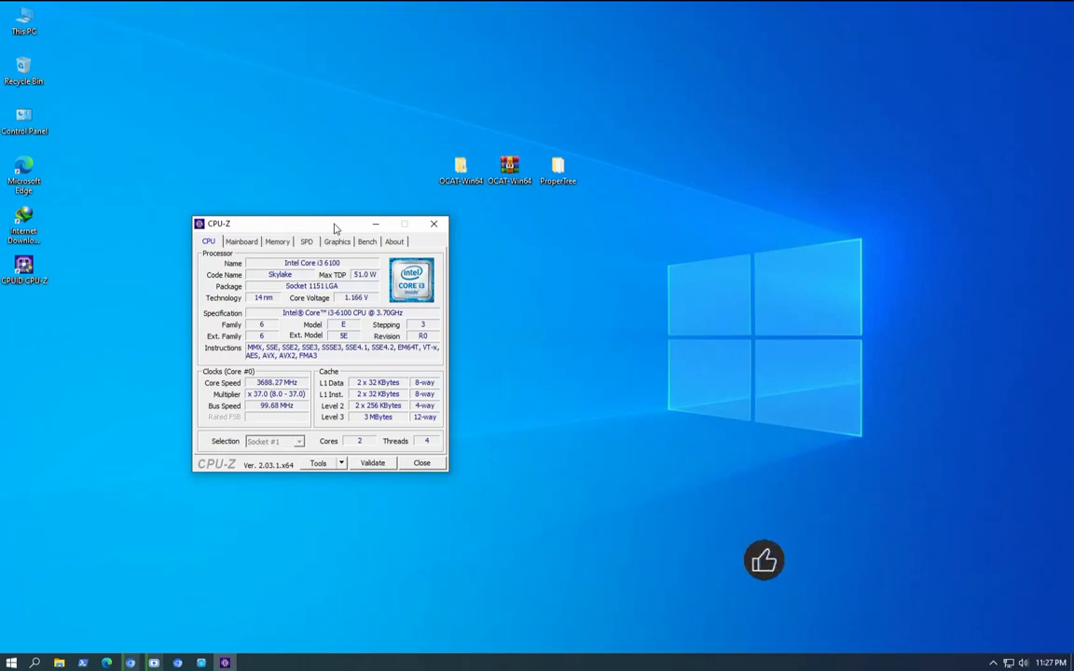
left_click_drag(320, 226, 265, 172)
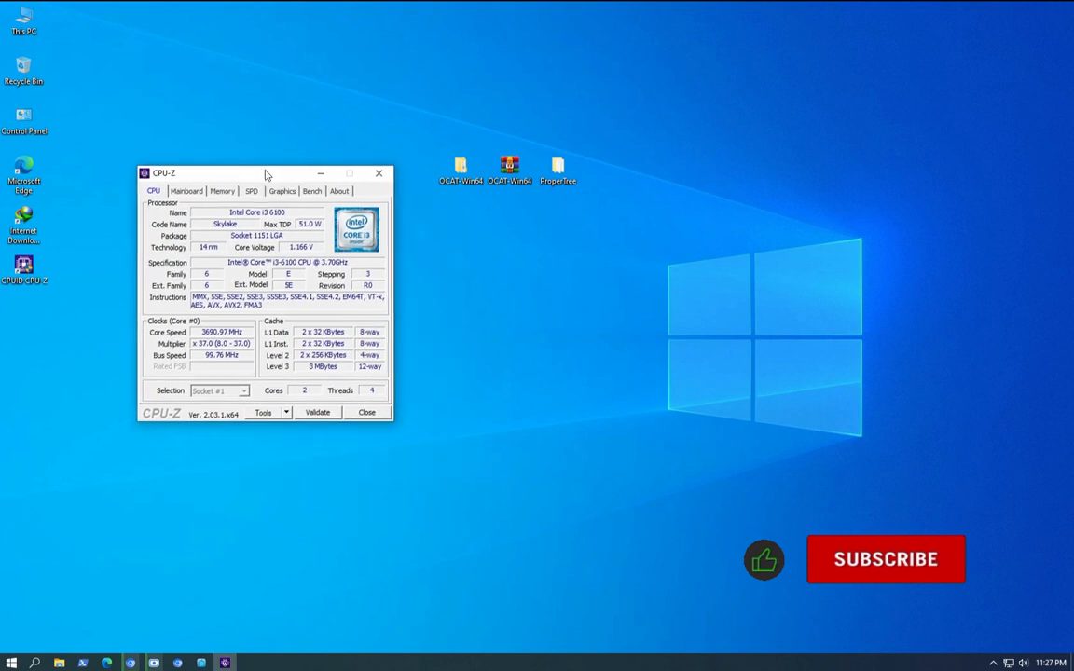
left_click(282, 188)
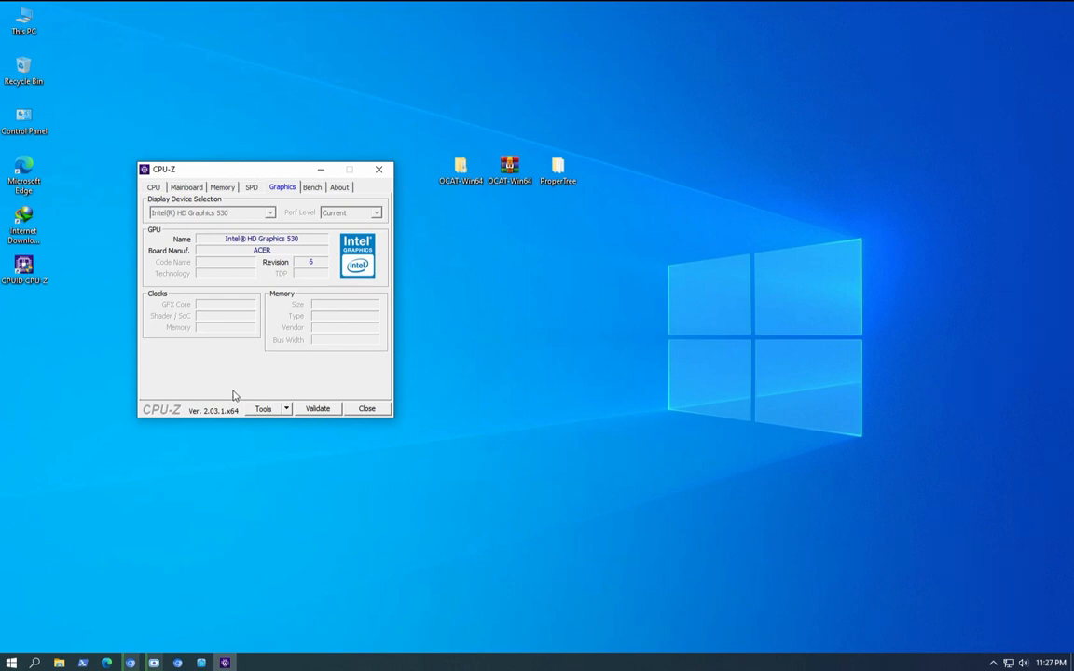
left_click(367, 409)
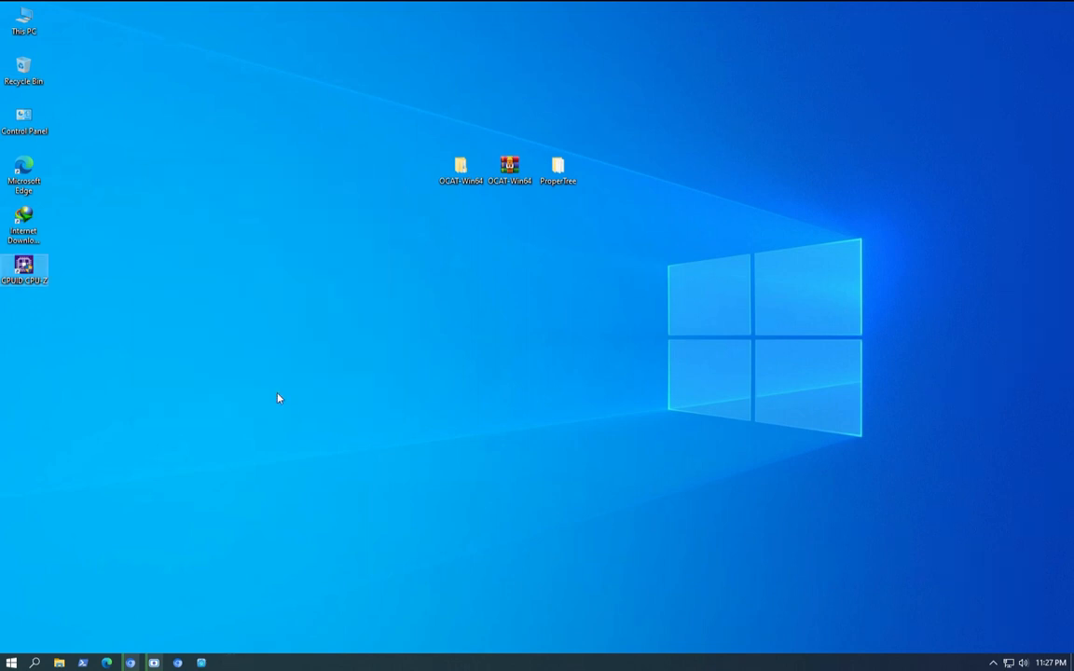
Step: Switch to OC Auxiliary Tools and open its configuration file database
left_click(202, 663)
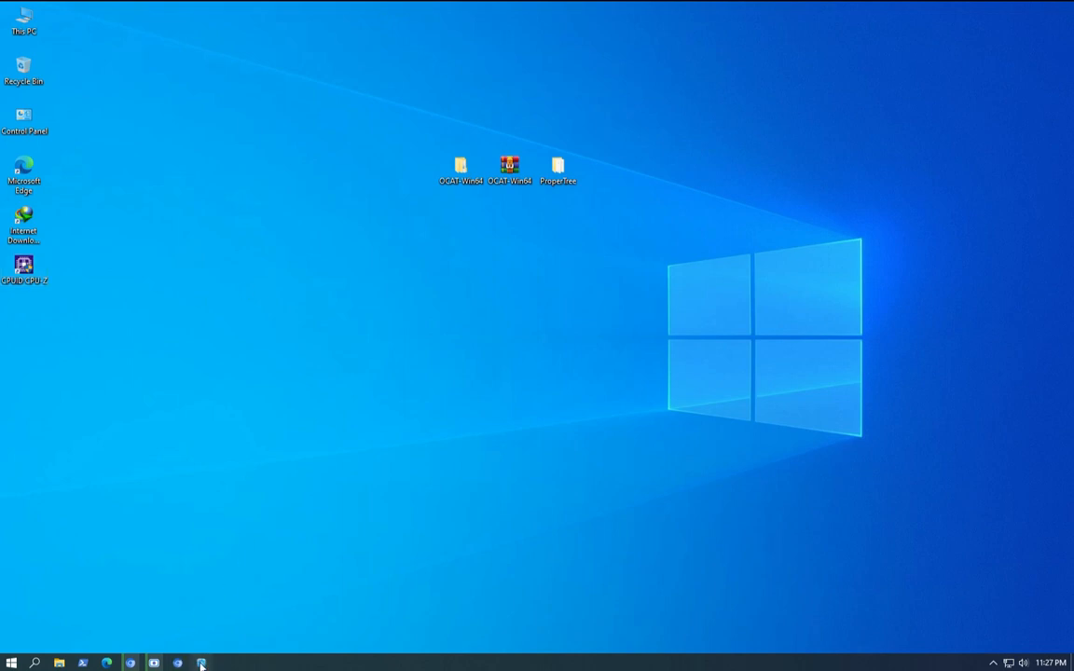
left_click_drag(567, 84, 490, 98)
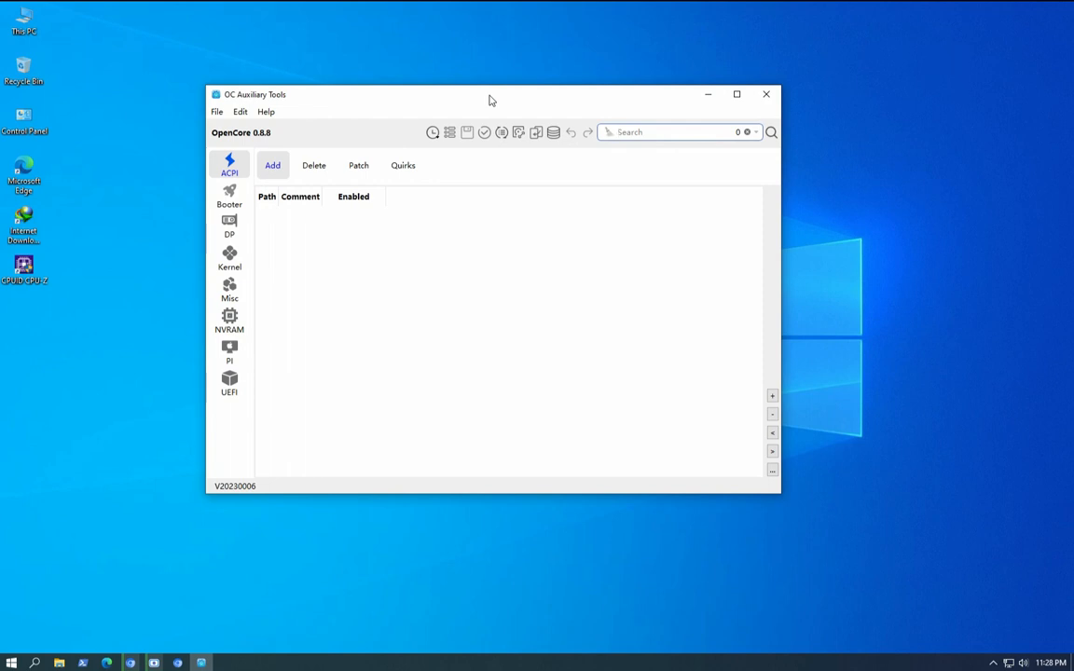
left_click_drag(496, 96, 495, 91)
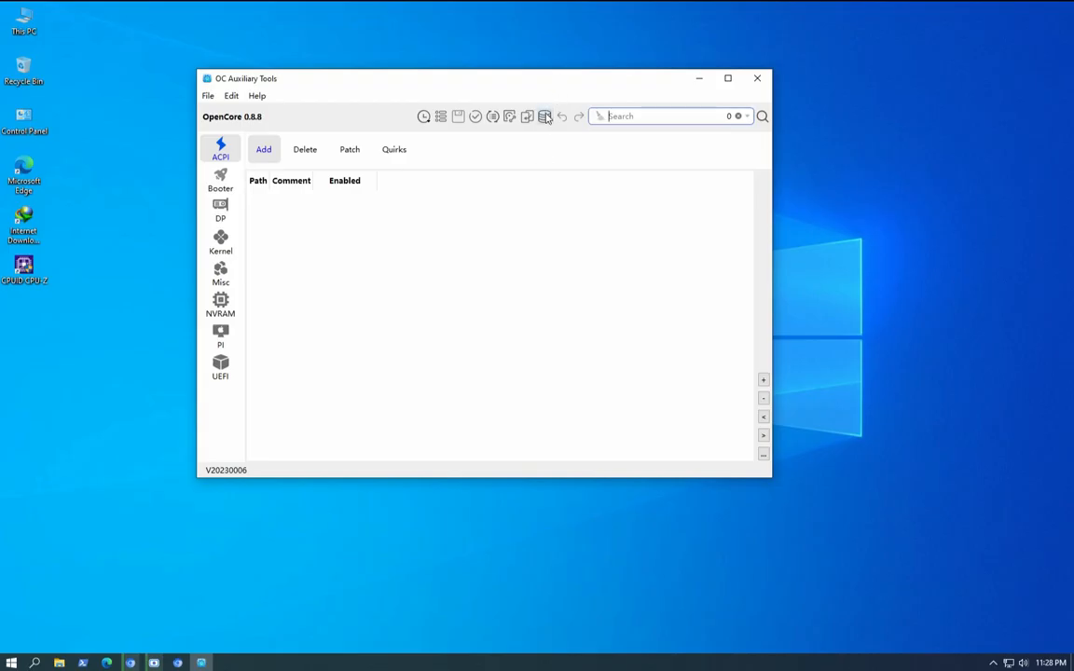
left_click(545, 118)
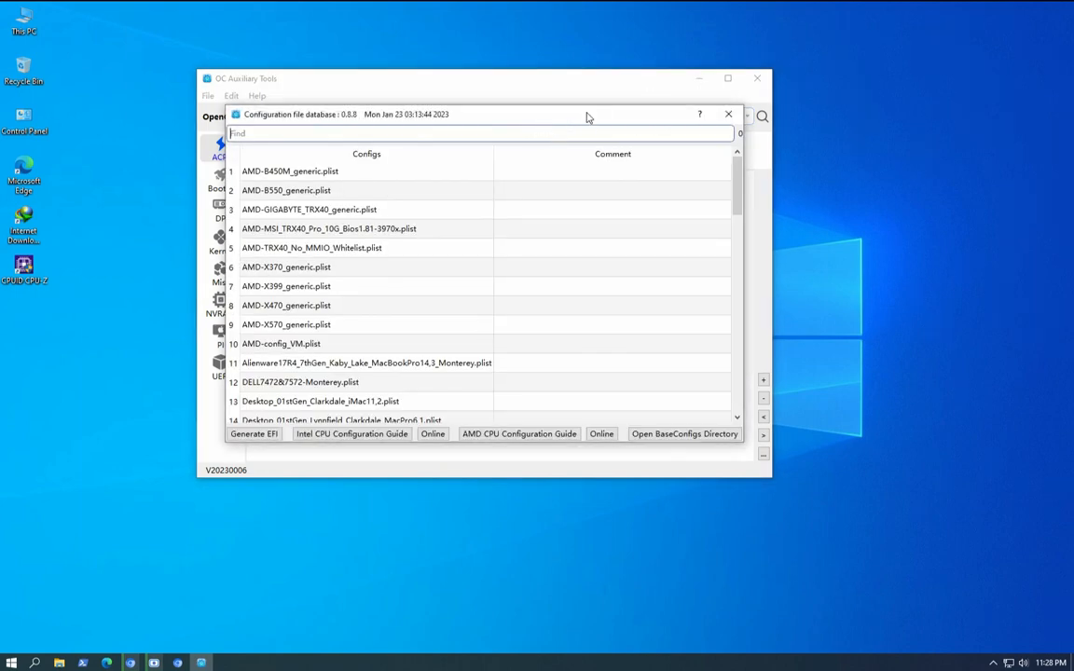
left_click_drag(587, 116, 534, 87)
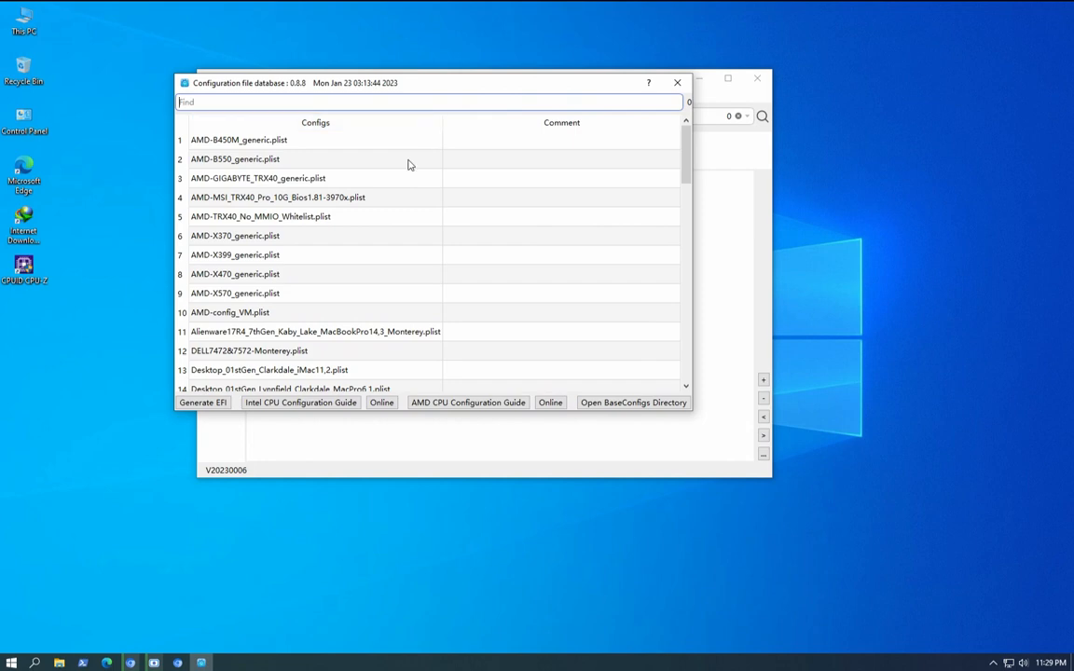
Step: Look through the database's list of AMD, Intel desktop, HEDT and sample config files
scroll(408, 165, "down", 14)
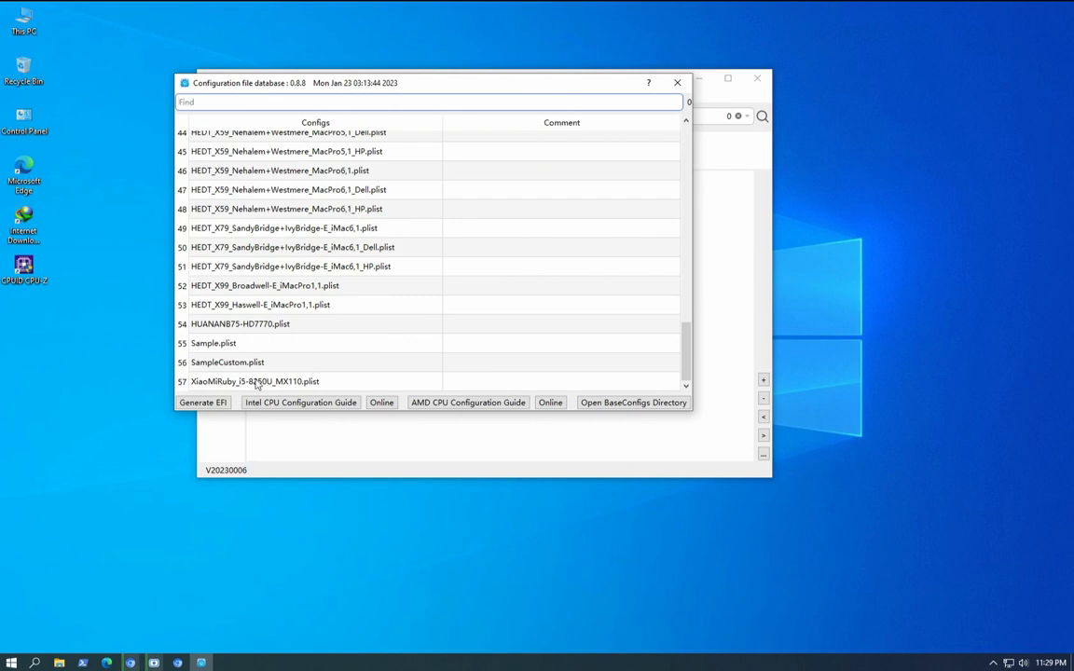
scroll(276, 376, "up", 11)
scroll(250, 342, "up", 4)
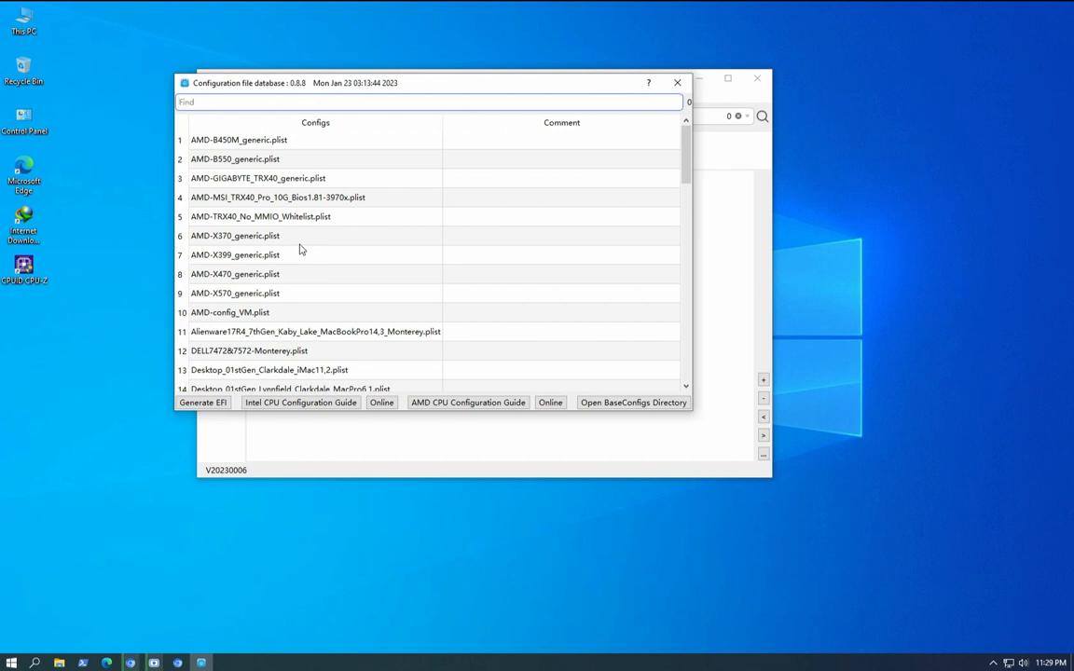
scroll(301, 249, "down", 2)
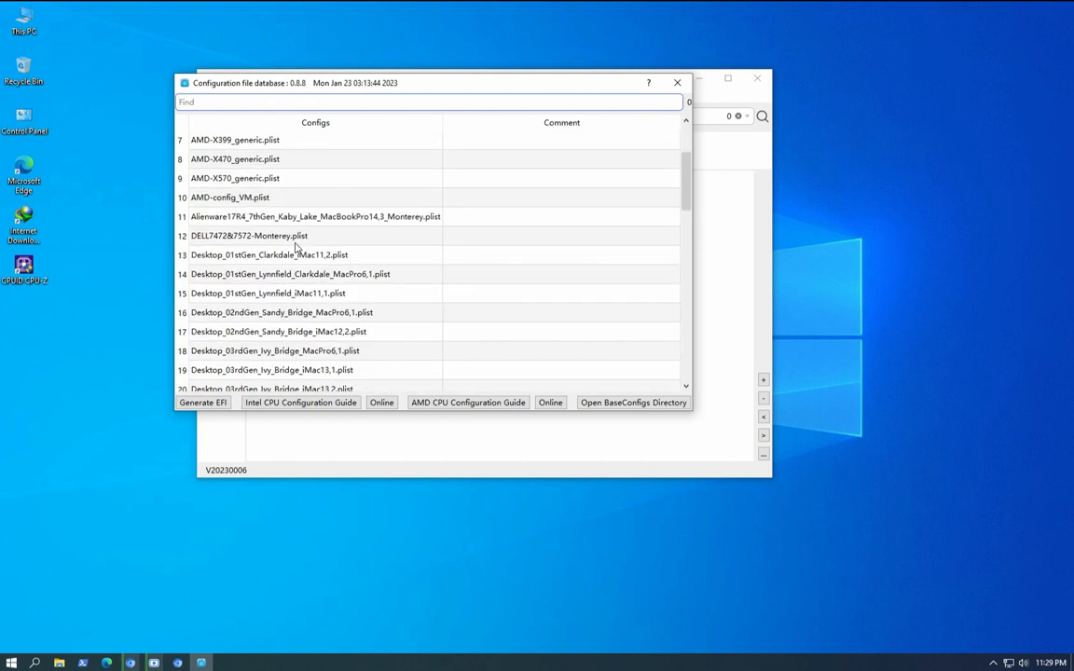
scroll(297, 247, "down", 2)
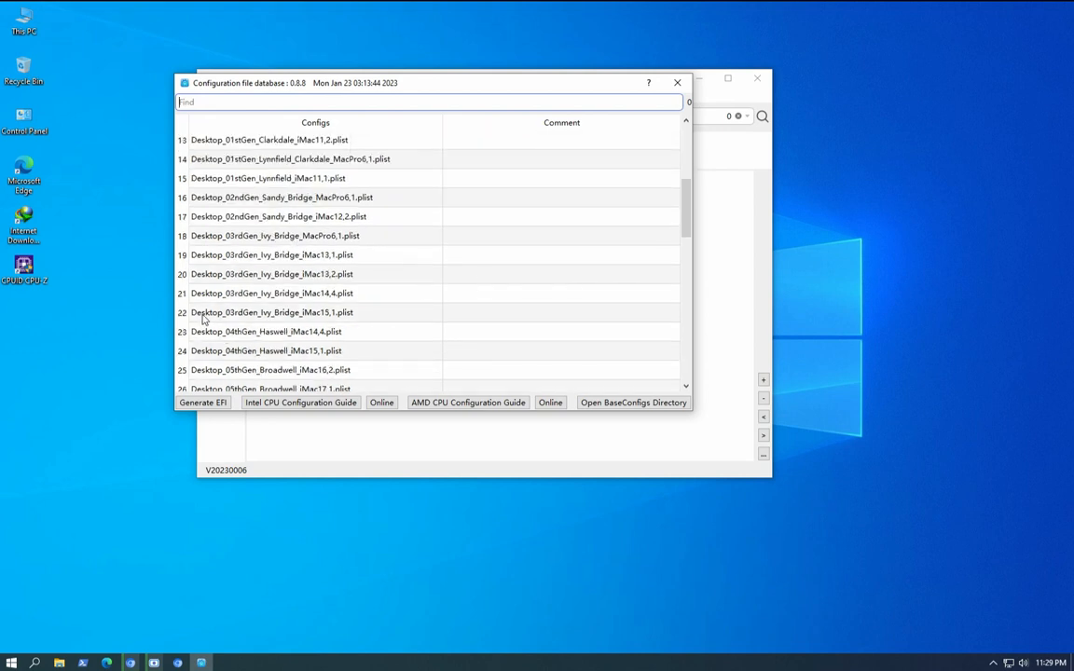
scroll(203, 320, "down", 10)
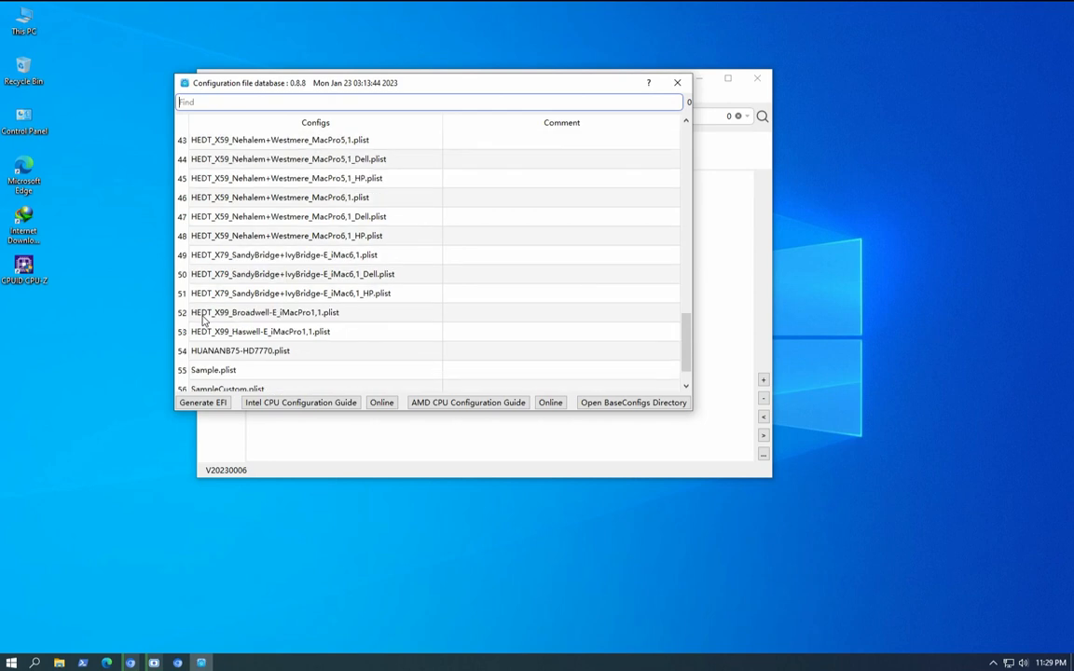
scroll(203, 320, "down", 1)
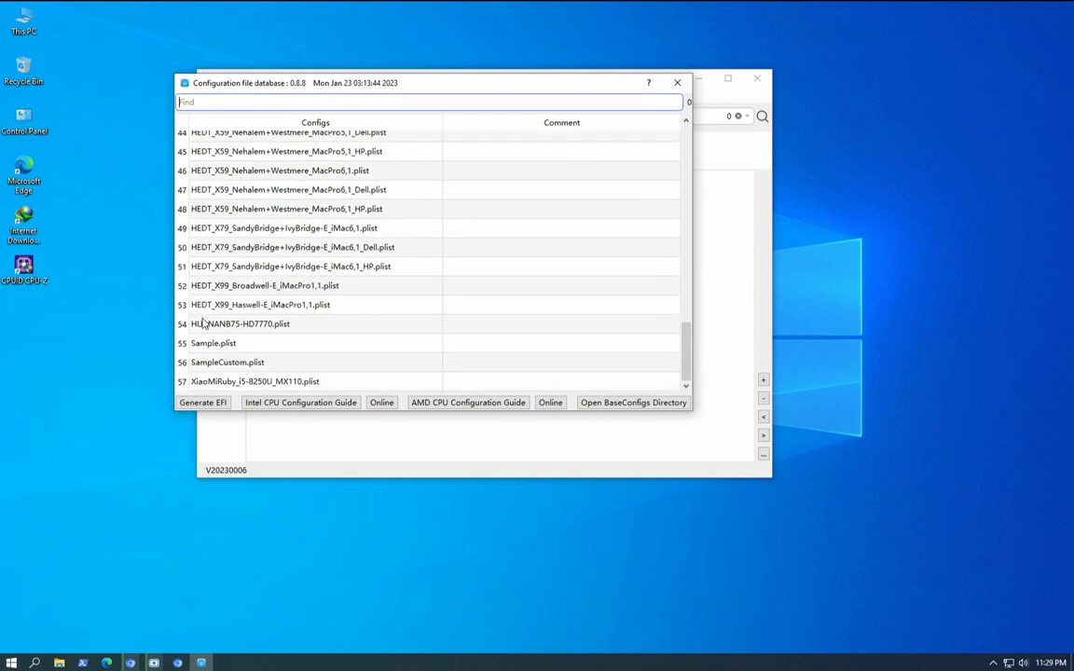
scroll(203, 322, "up", 2)
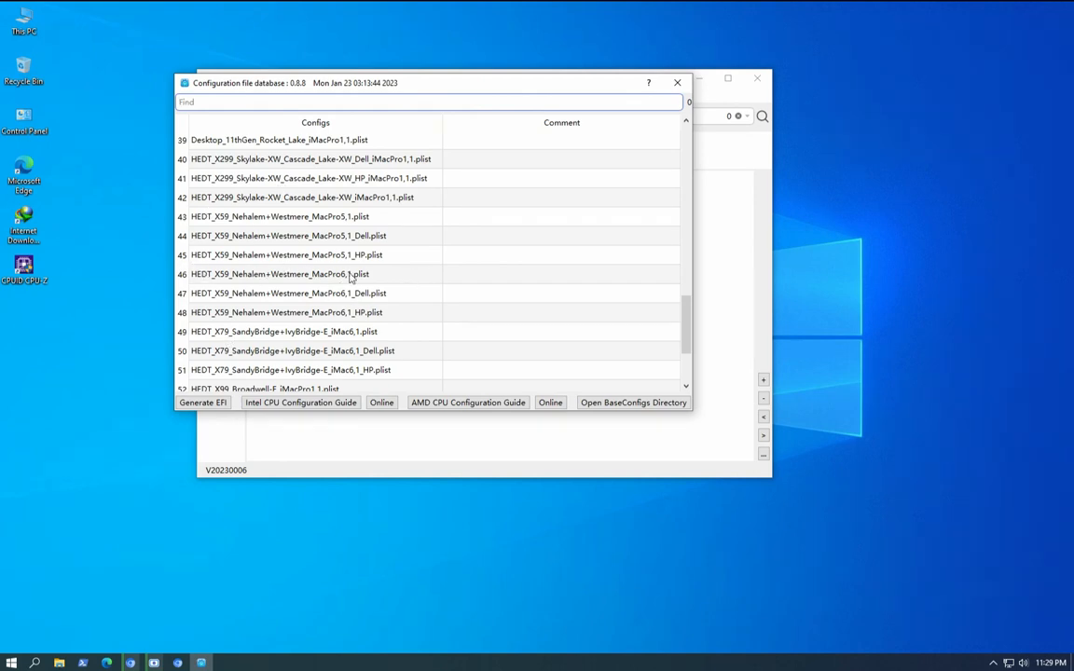
scroll(259, 296, "down", 2)
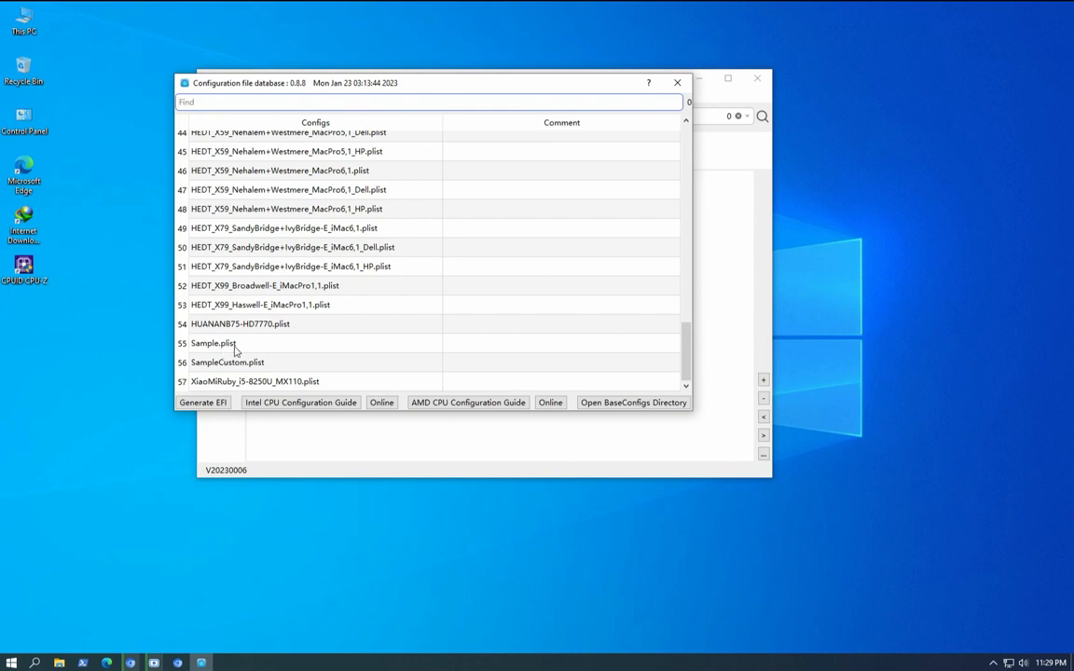
scroll(270, 345, "up", 9)
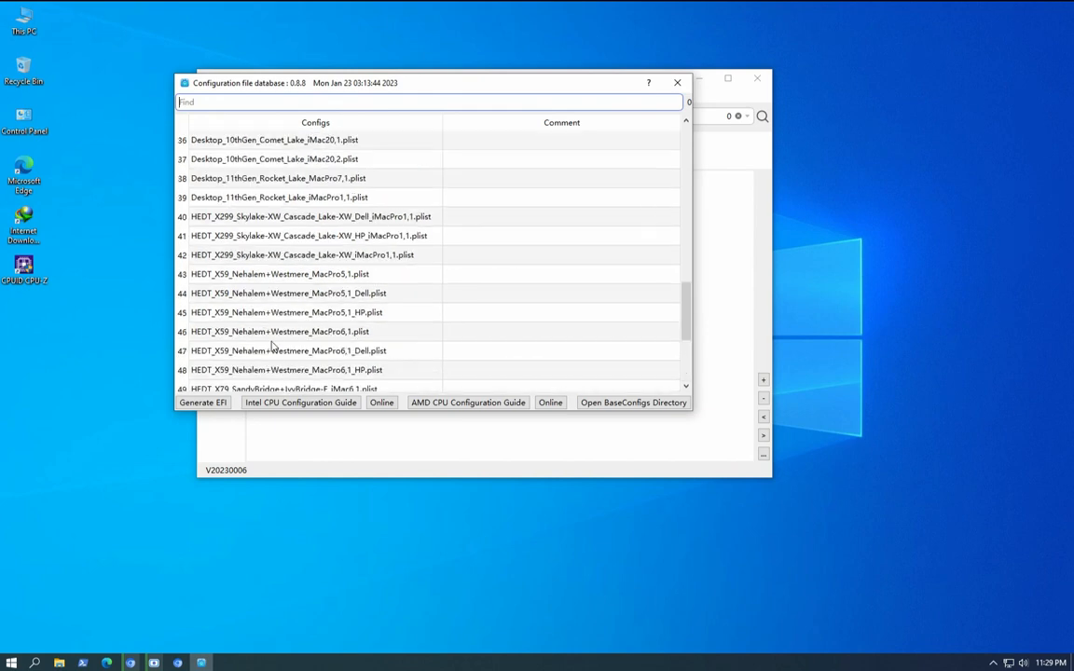
scroll(273, 346, "up", 5)
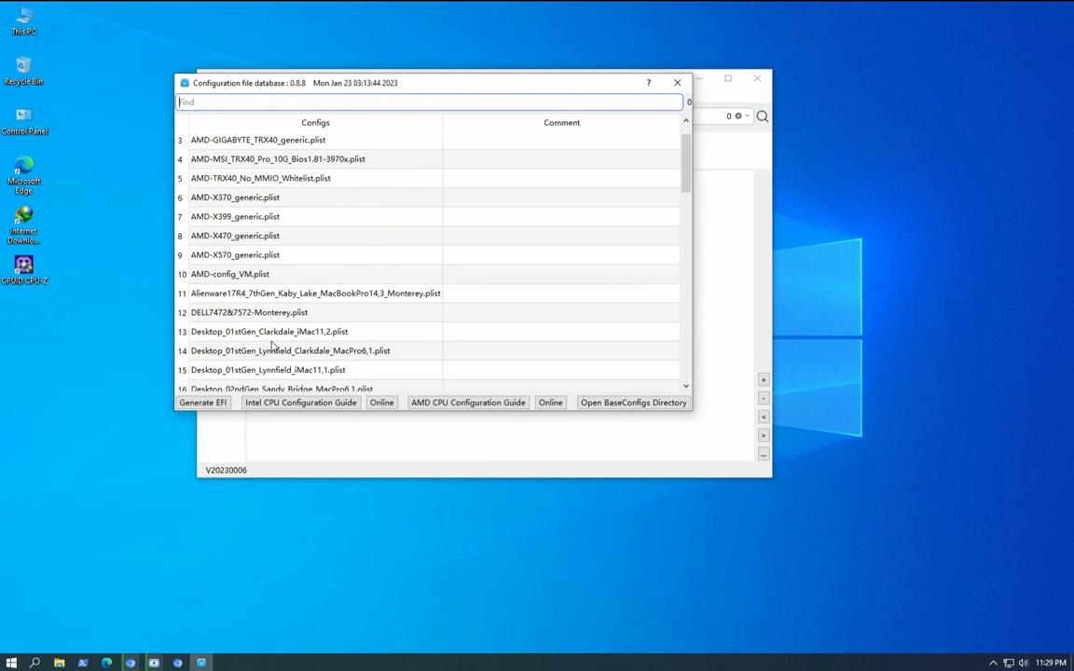
Step: Generate the EFI folder from the Desktop_06thGen_Skylake_iMac17,1.plist base config and dismiss the completion message
scroll(272, 346, "down", 5)
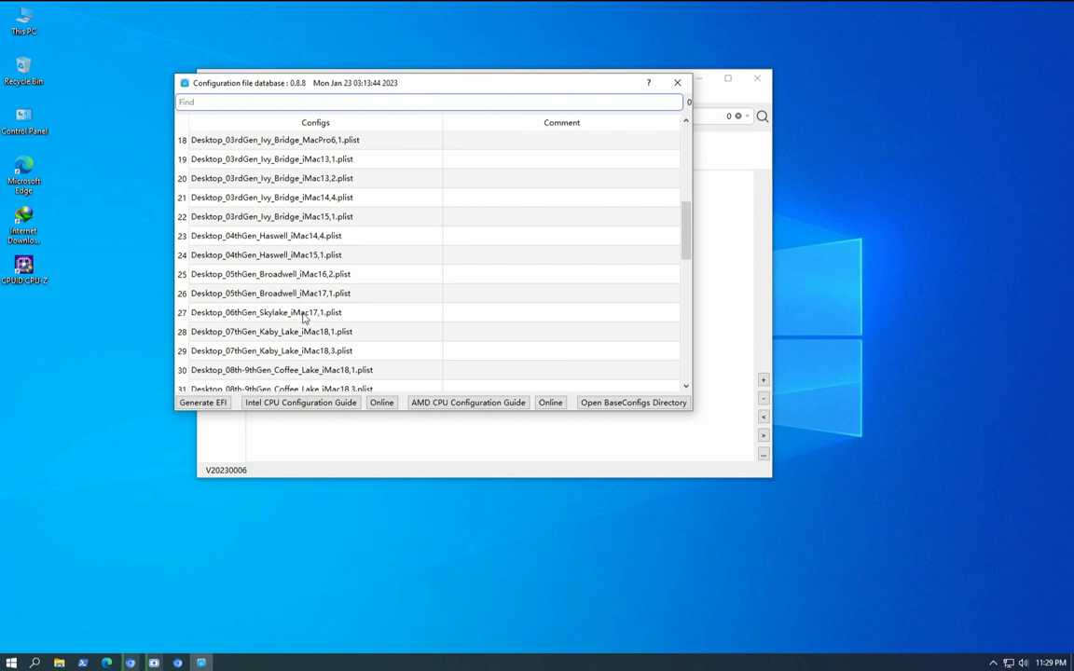
left_click(269, 313)
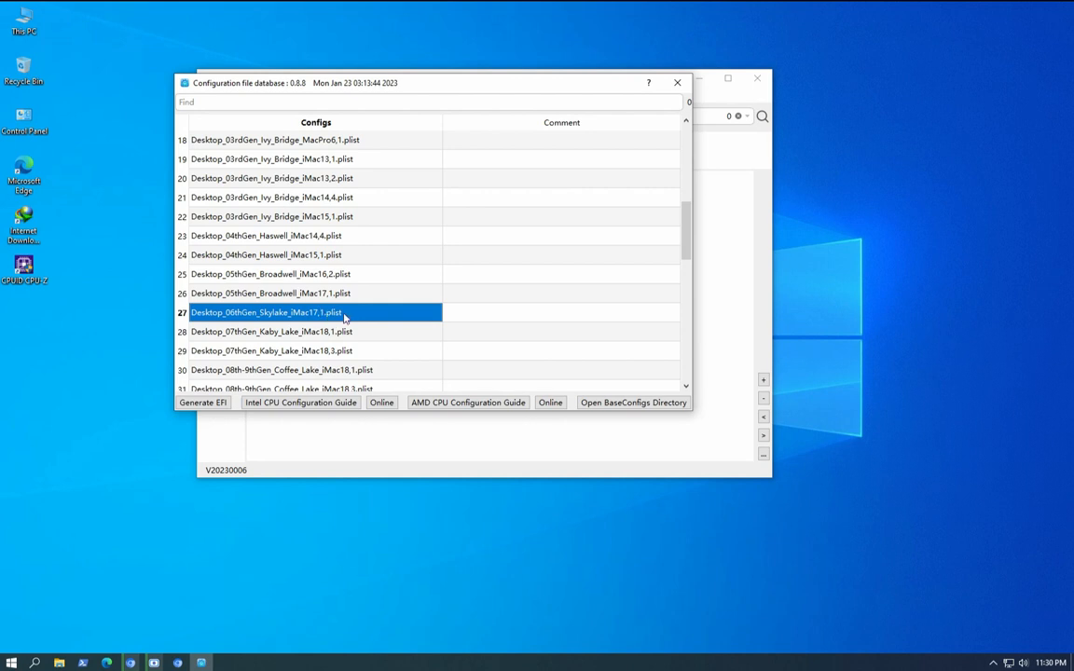
left_click(263, 333)
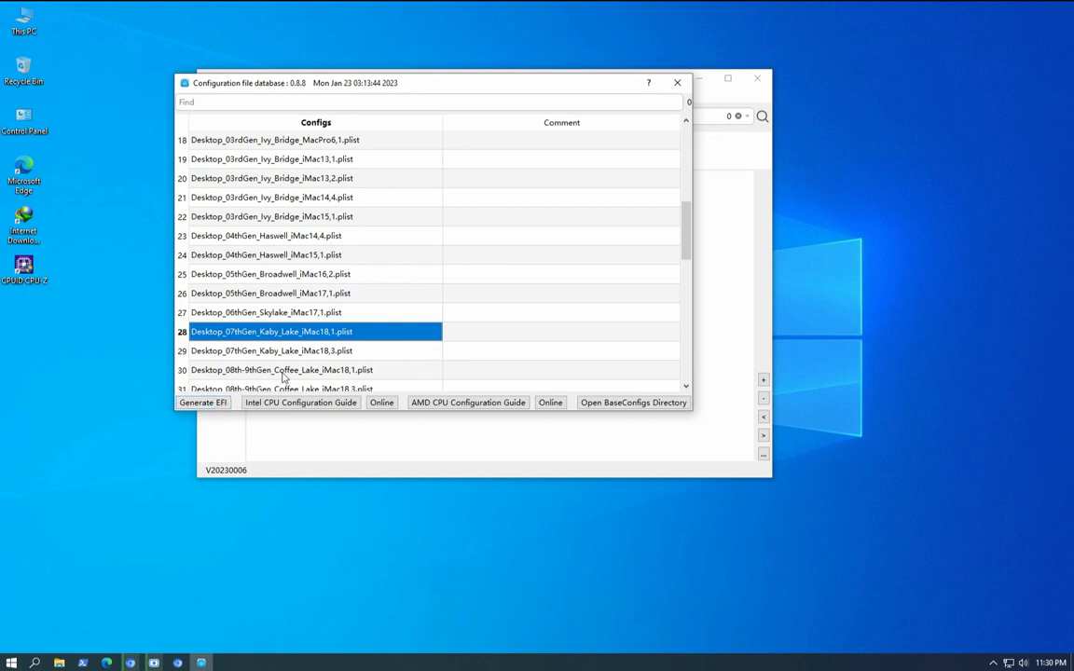
left_click(260, 371)
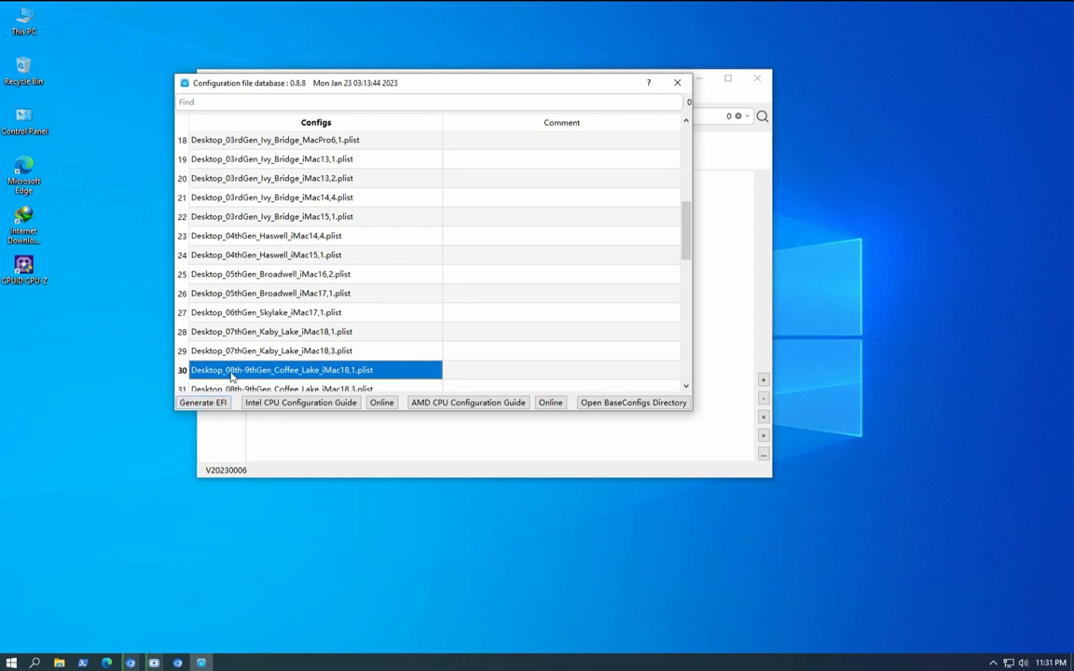
left_click(249, 316)
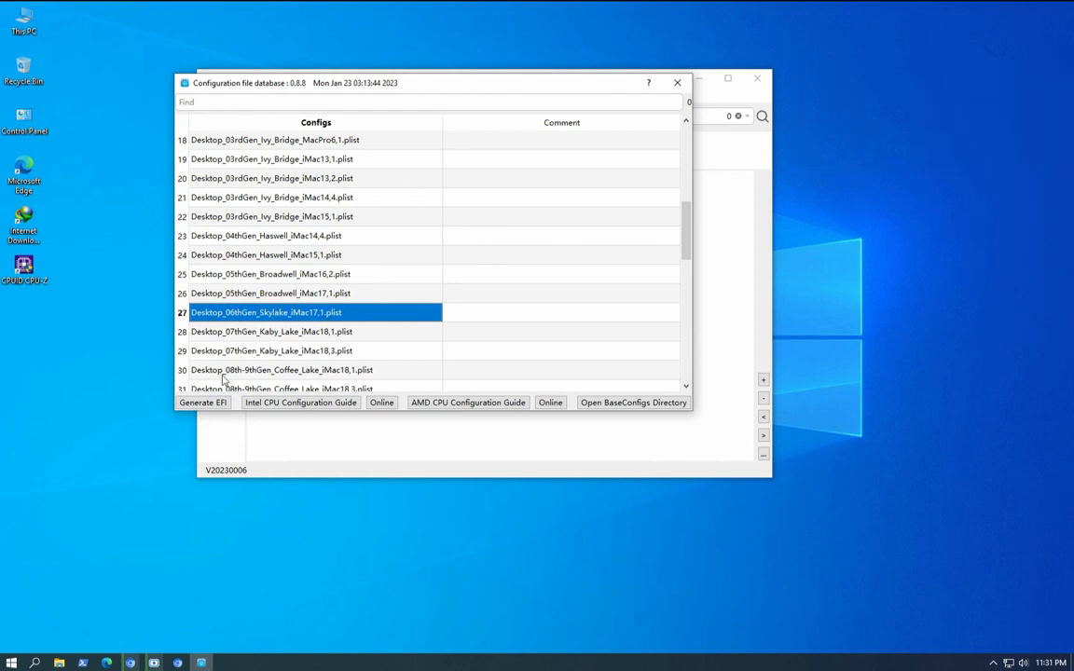
left_click(203, 403)
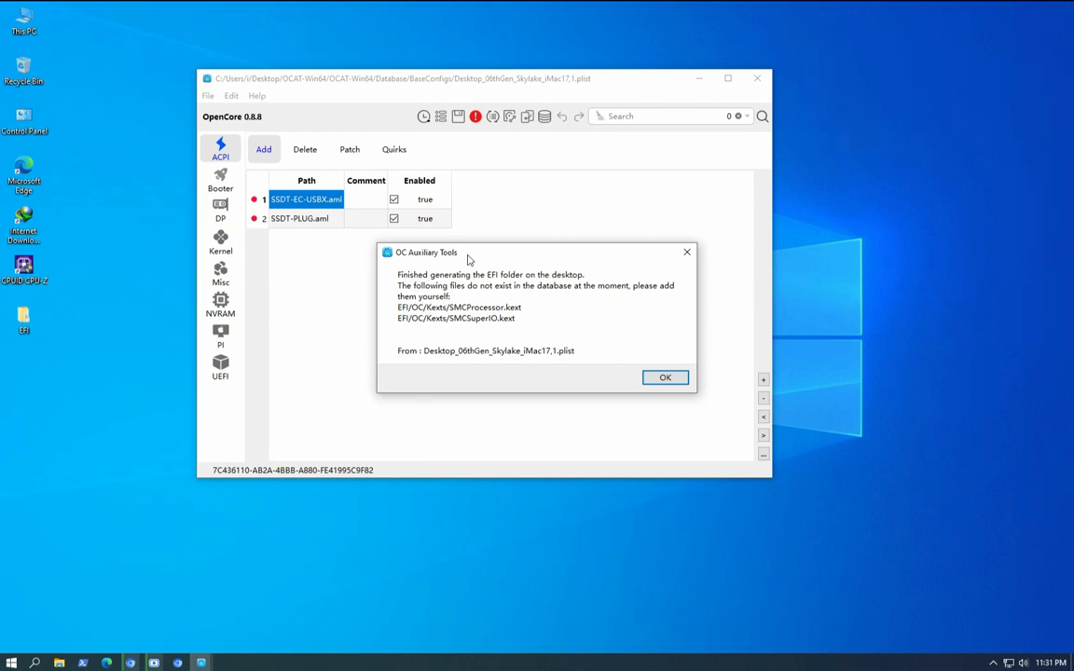
left_click_drag(466, 254, 394, 254)
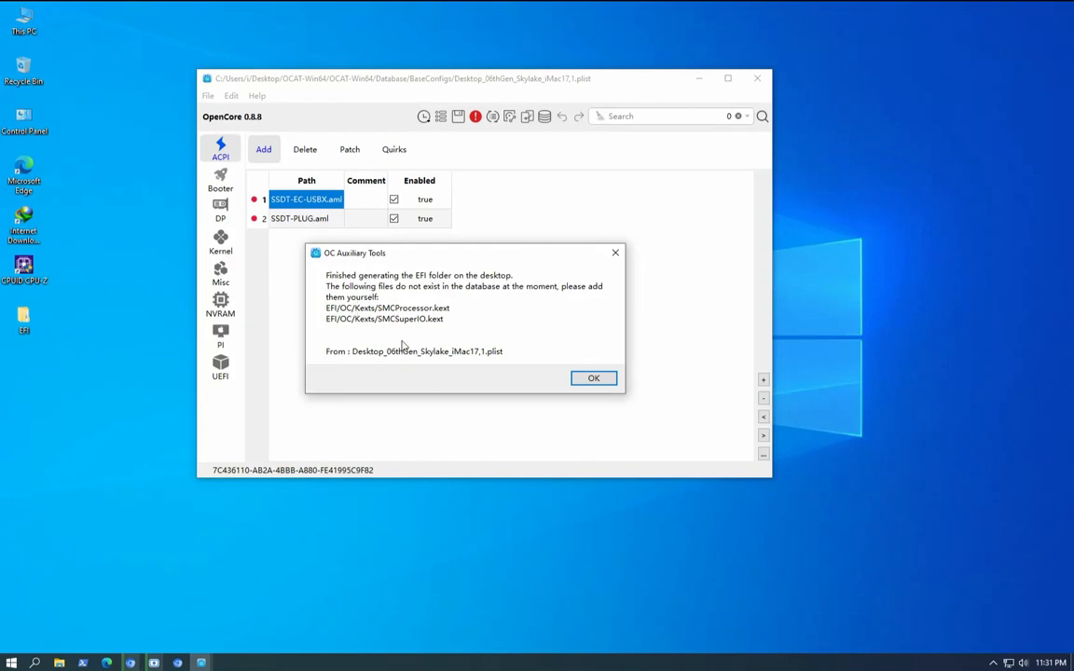
left_click(592, 382)
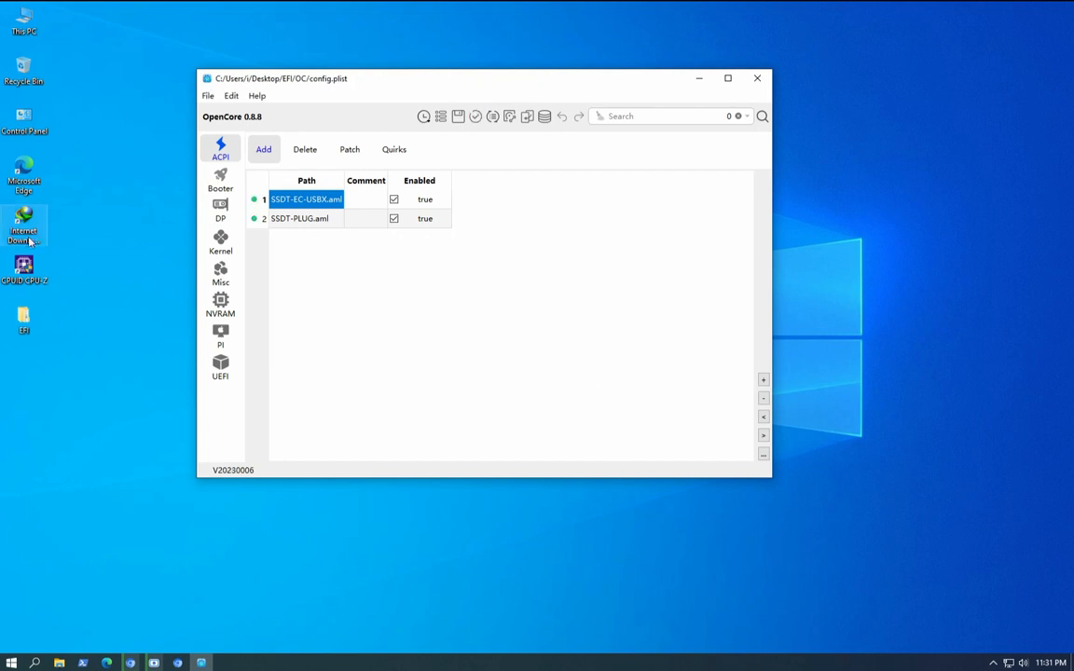
Step: Switch to the OpenCore Install Guide in the browser, search it for "skyl" and open the Desktop Skylake page
left_click_drag(468, 83, 550, 78)
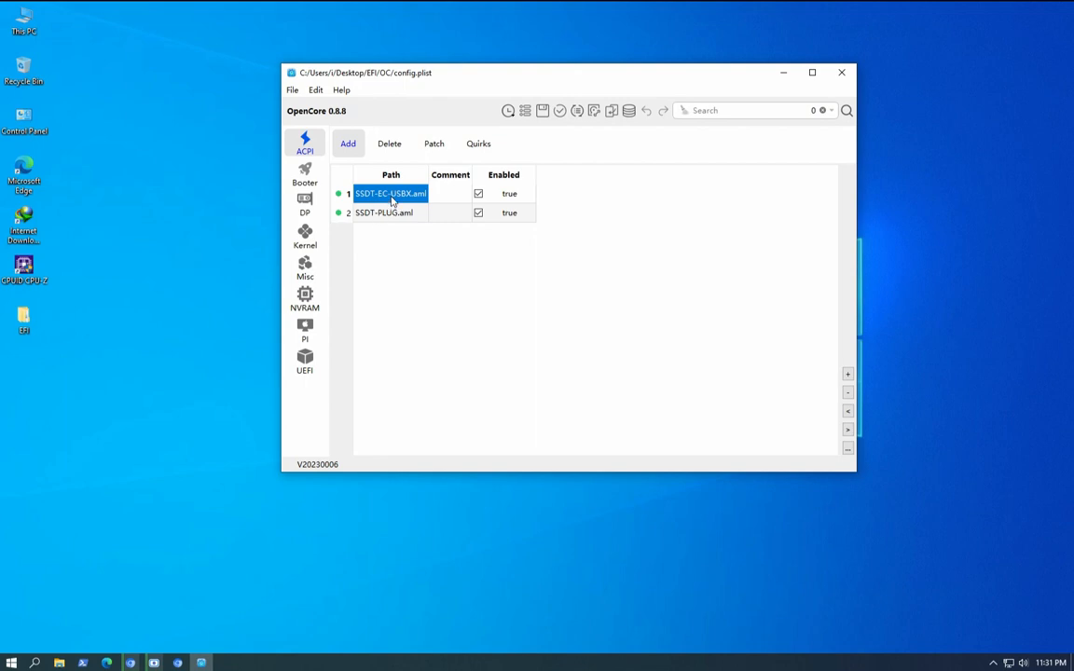
left_click(131, 663)
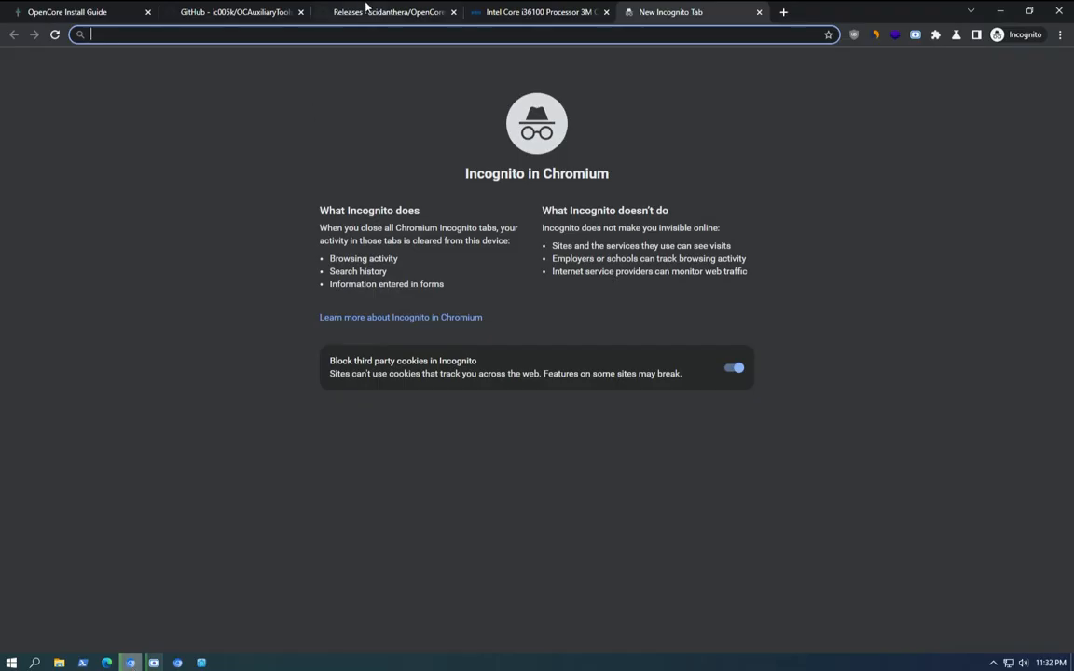
left_click(28, 12)
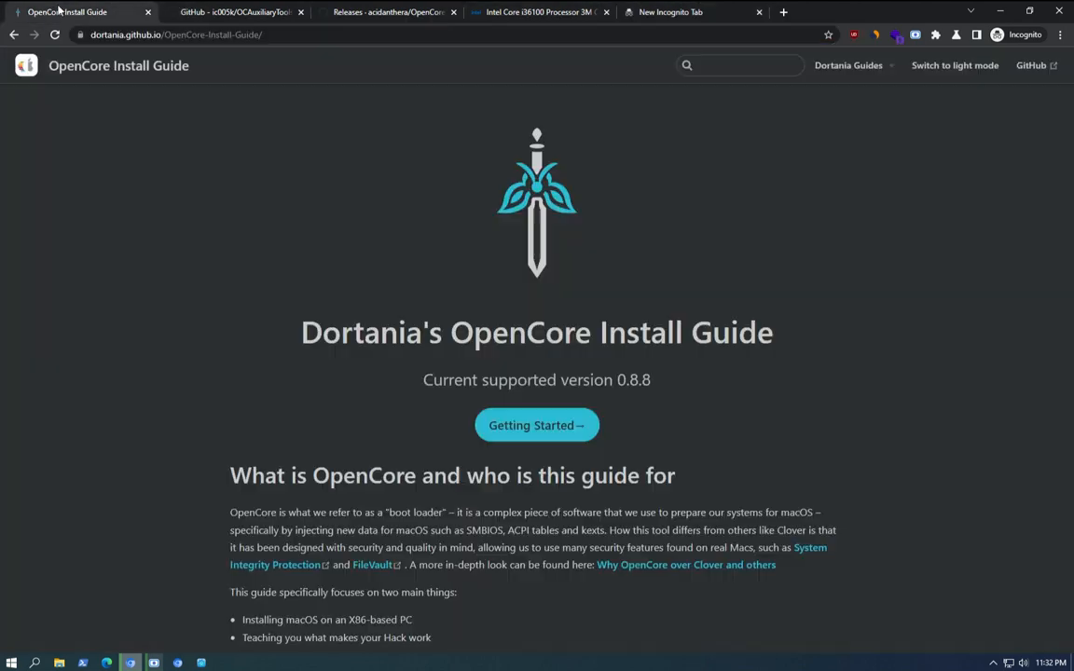
left_click(757, 67)
type("skyl")
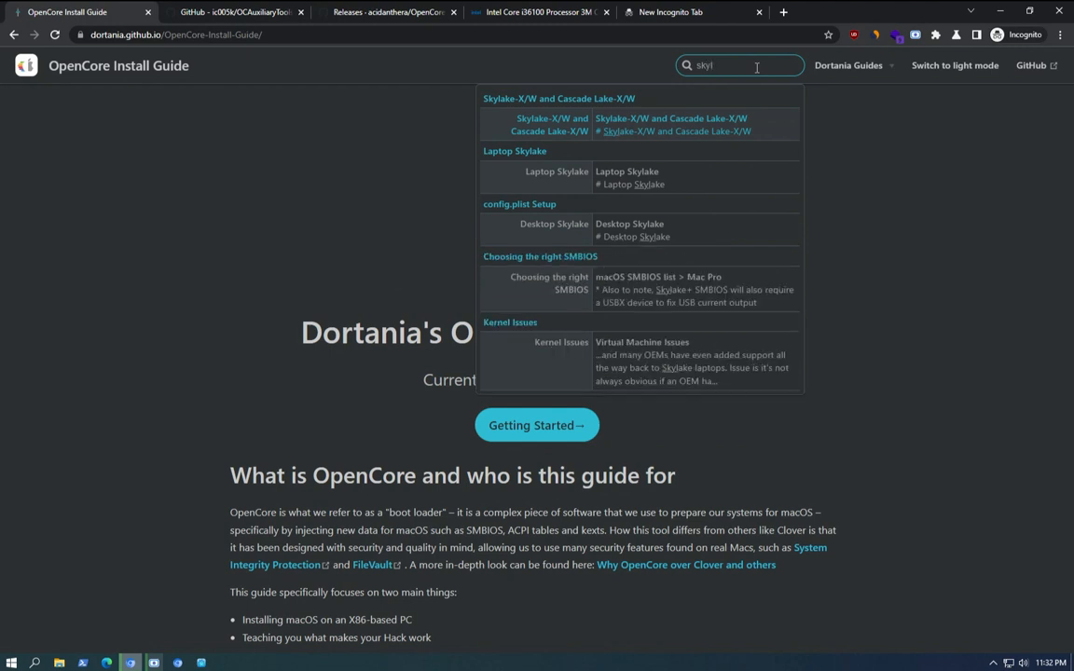
left_click(619, 233)
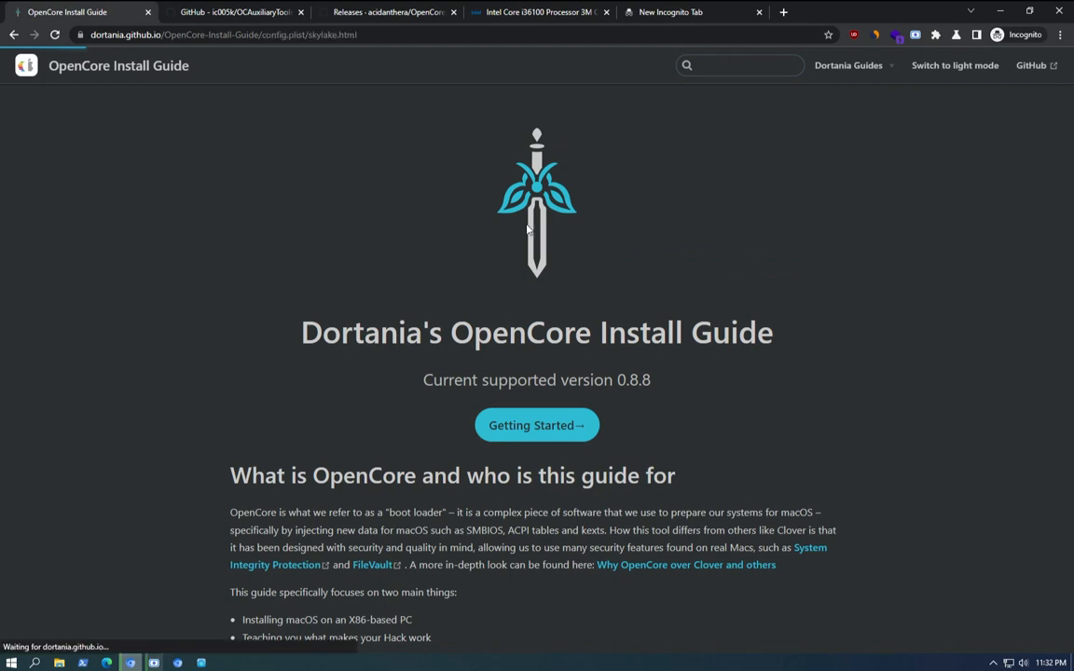
Step: Compare the ACPI Add entries in the Desktop Skylake guide with the ACPI Add list in OC Auxiliary Tools
scroll(387, 189, "down", 5)
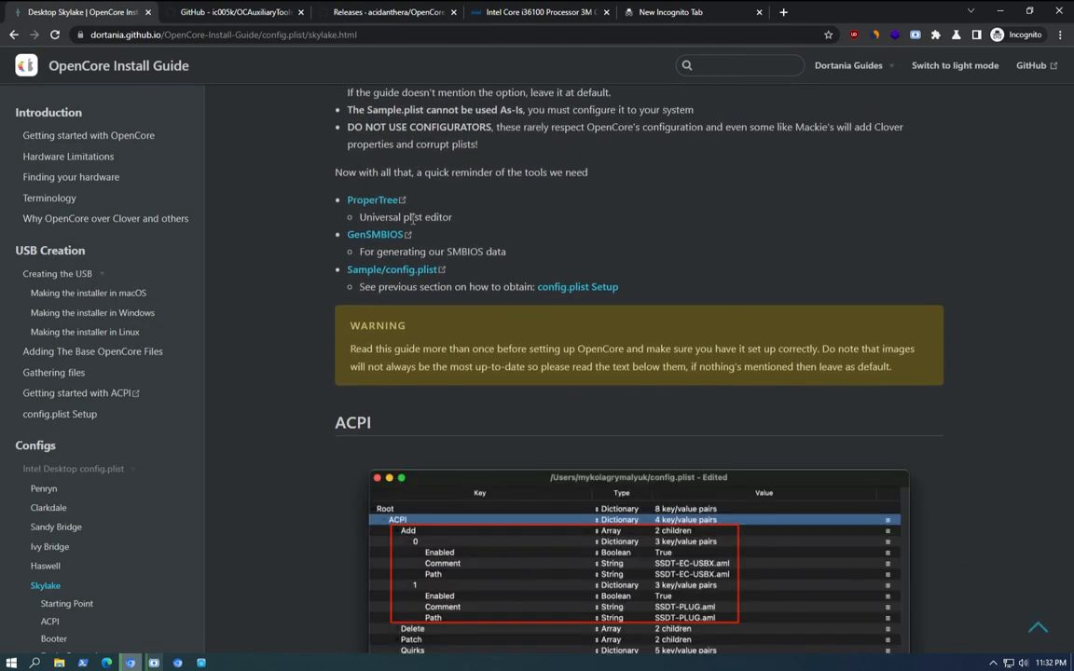
scroll(387, 189, "down", 5)
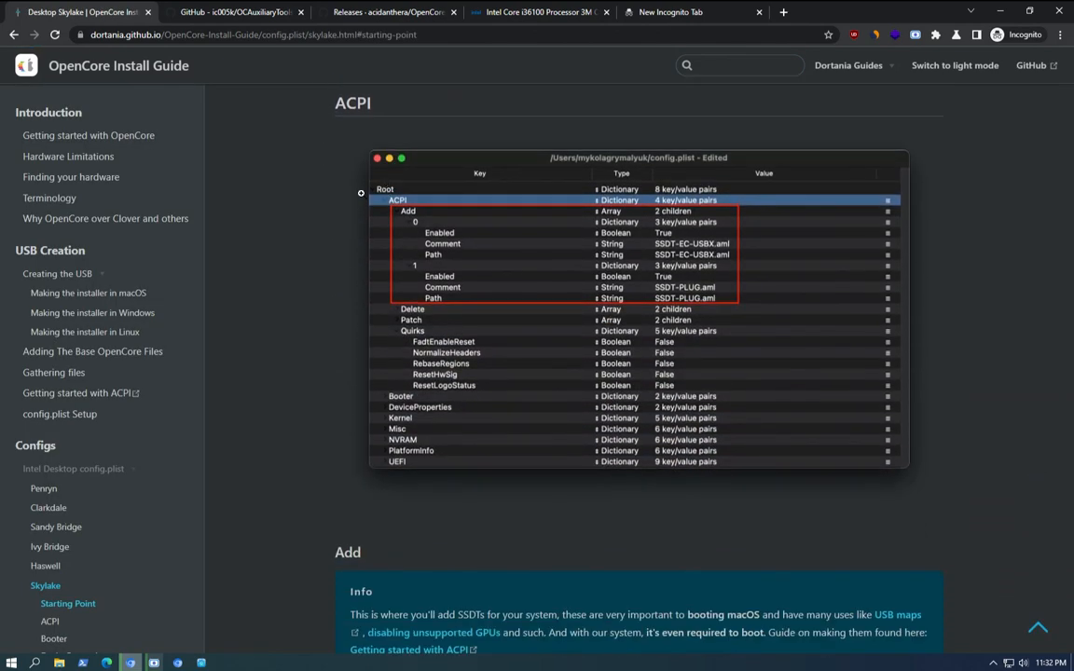
scroll(592, 319, "up", 2)
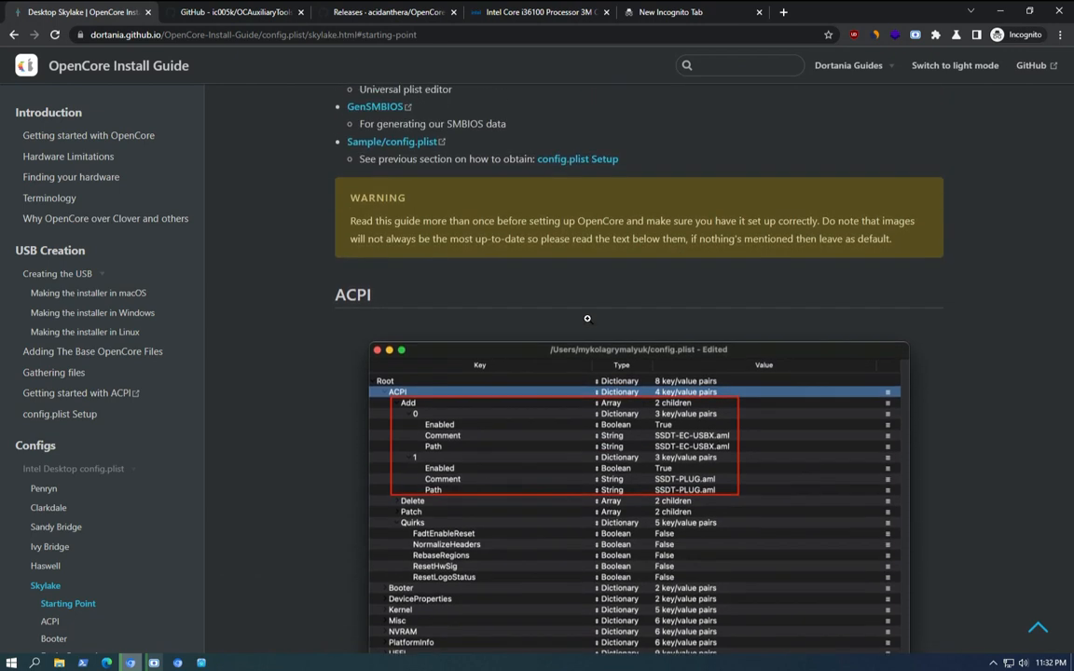
scroll(434, 261, "down", 1)
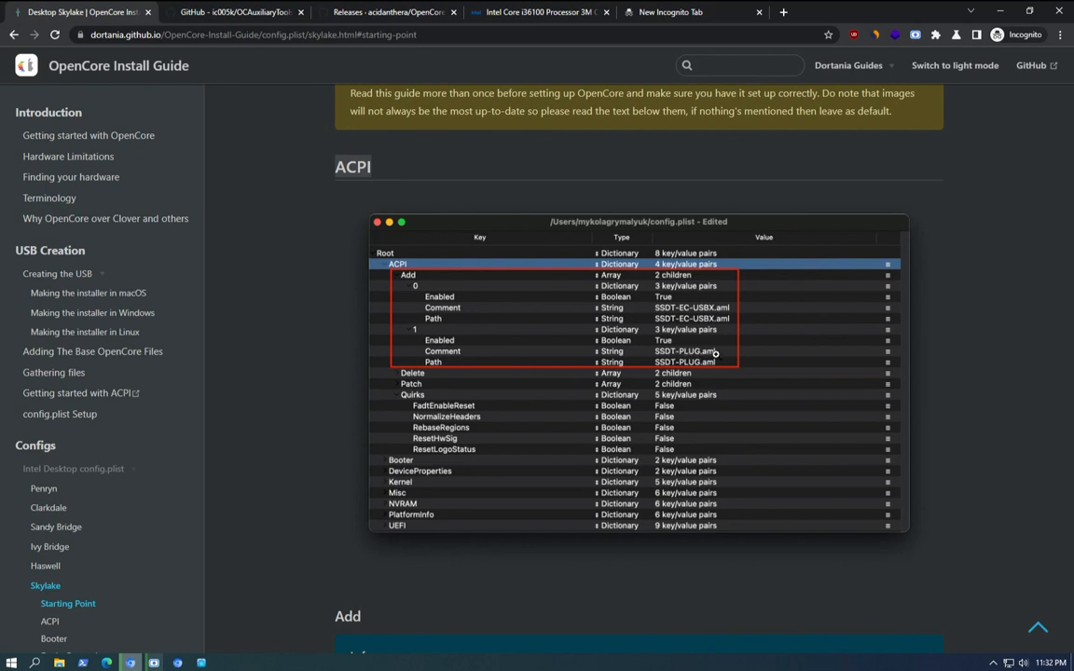
left_click(200, 663)
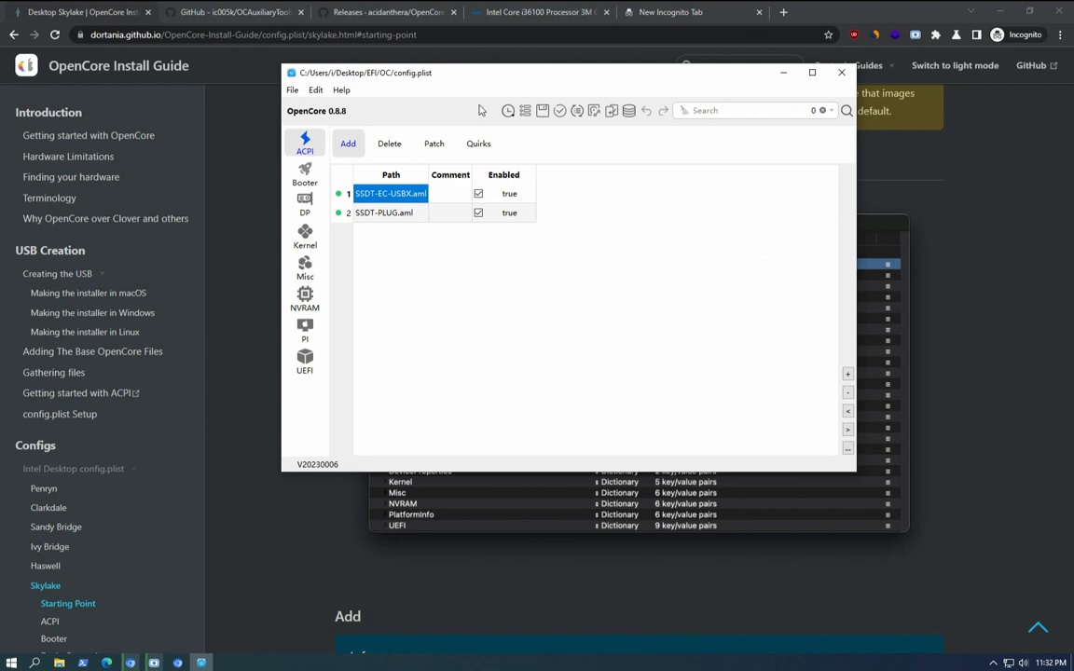
left_click_drag(470, 77, 467, 393)
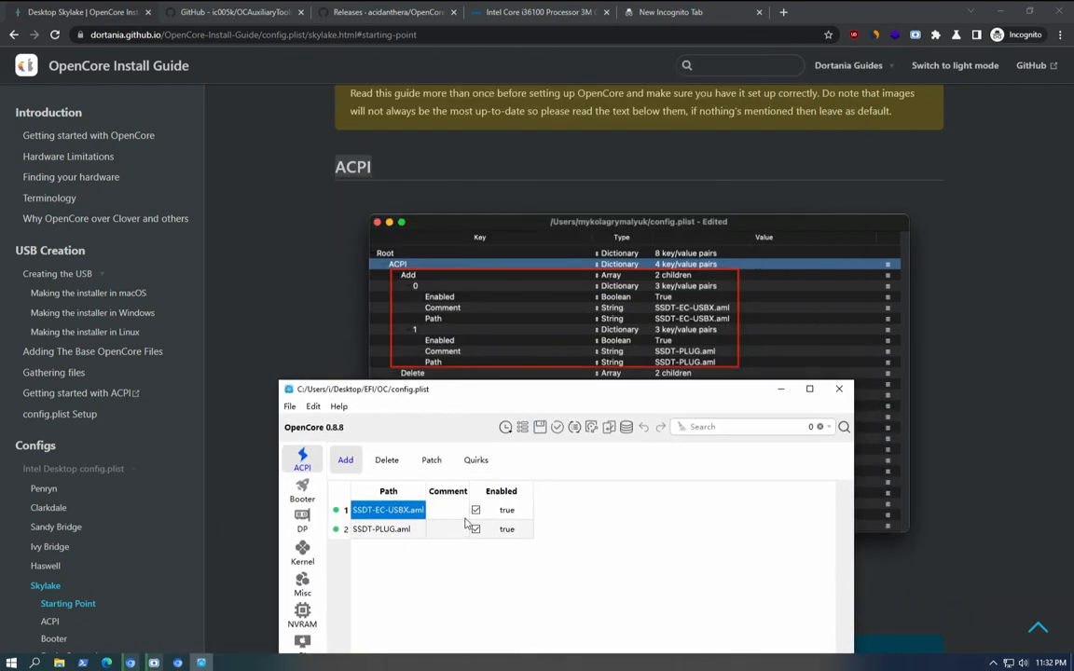
left_click_drag(472, 389, 258, 193)
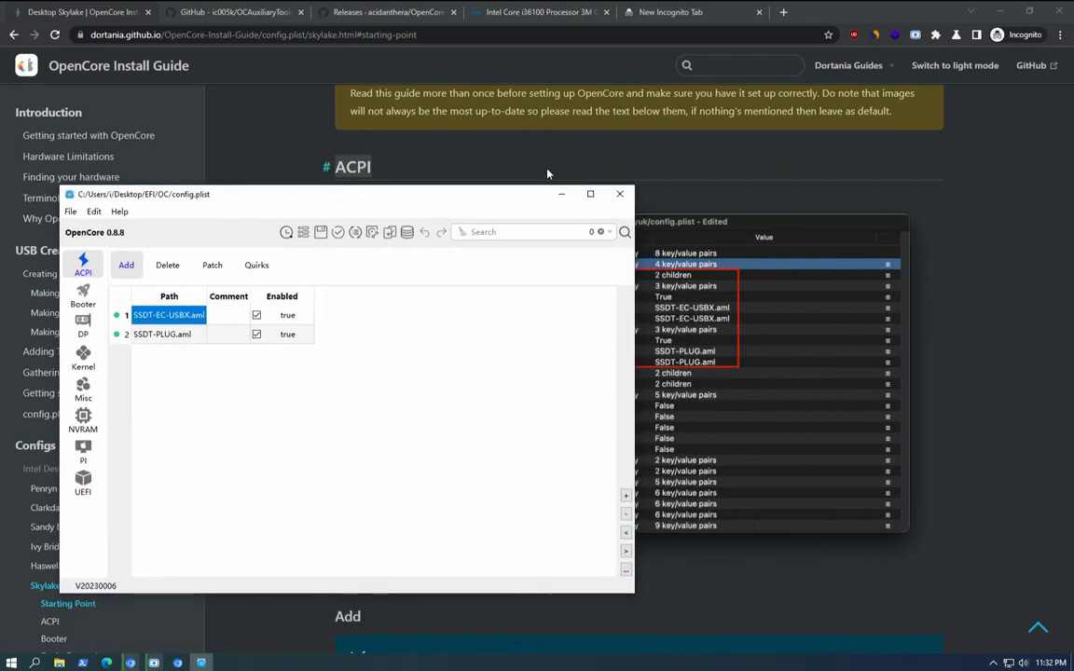
Step: Minimize the browser and look through the ACPI Delete, Patch and Quirks sections of config.plist
left_click(998, 11)
left_click_drag(383, 203, 605, 74)
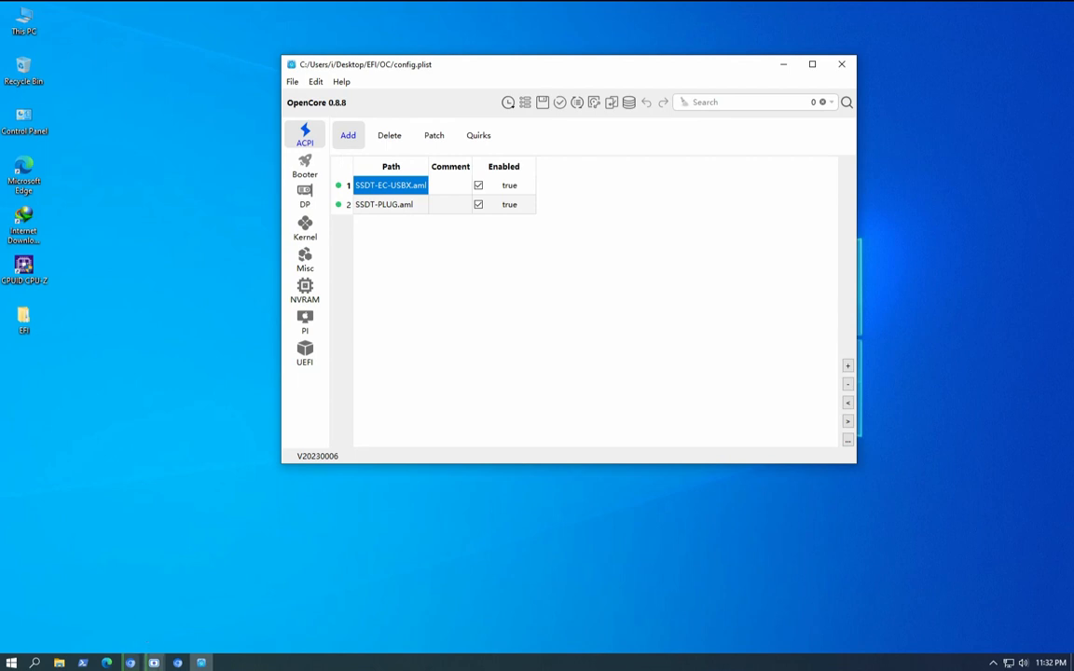
left_click(390, 136)
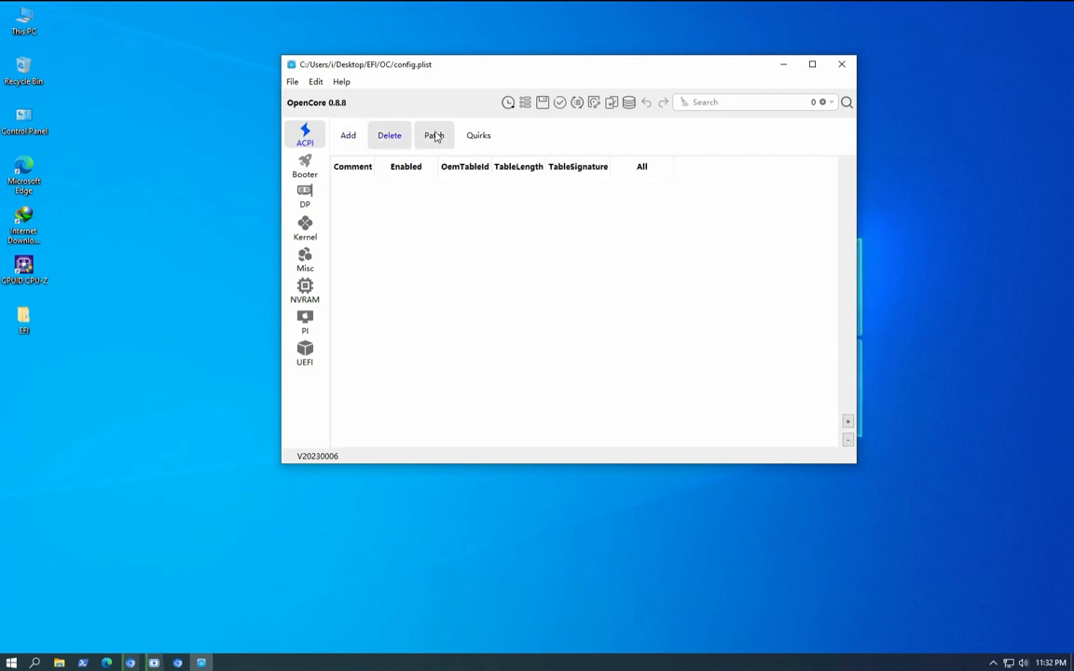
left_click(434, 136)
left_click(480, 136)
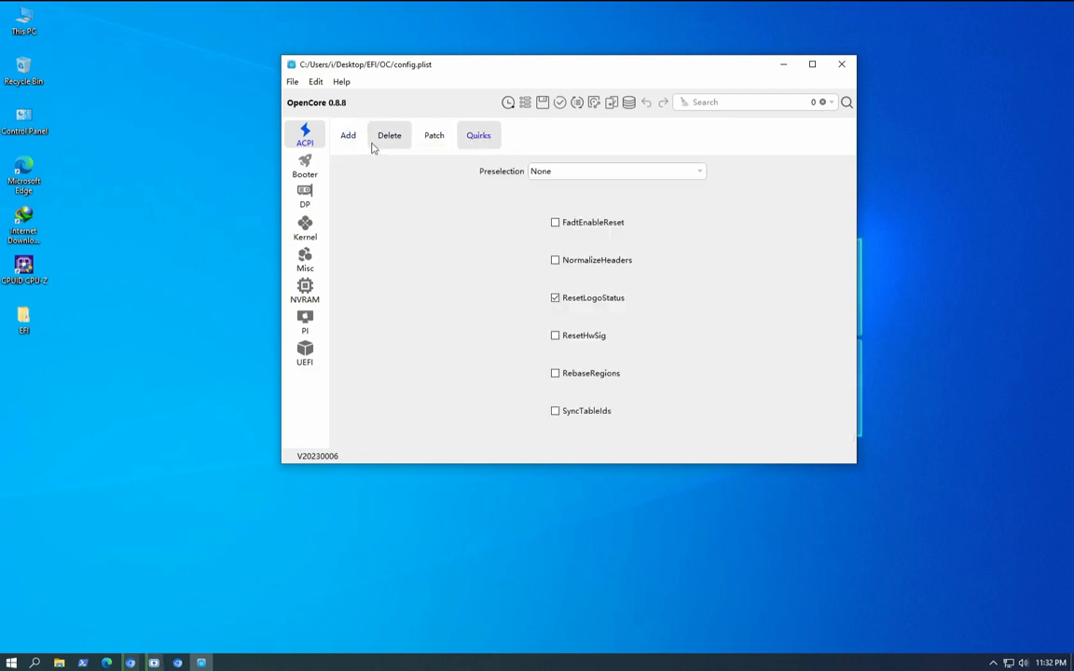
Step: Look through the Booter Patch, Quirks and MmioWhitelist sections of config.plist
left_click(305, 166)
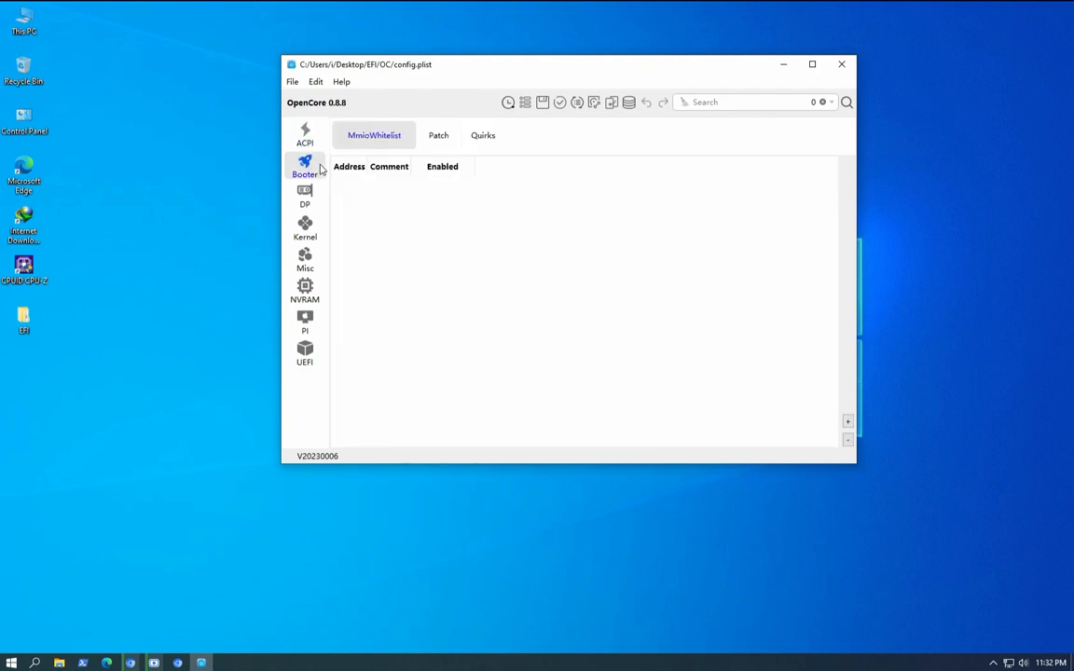
left_click(435, 135)
left_click(487, 136)
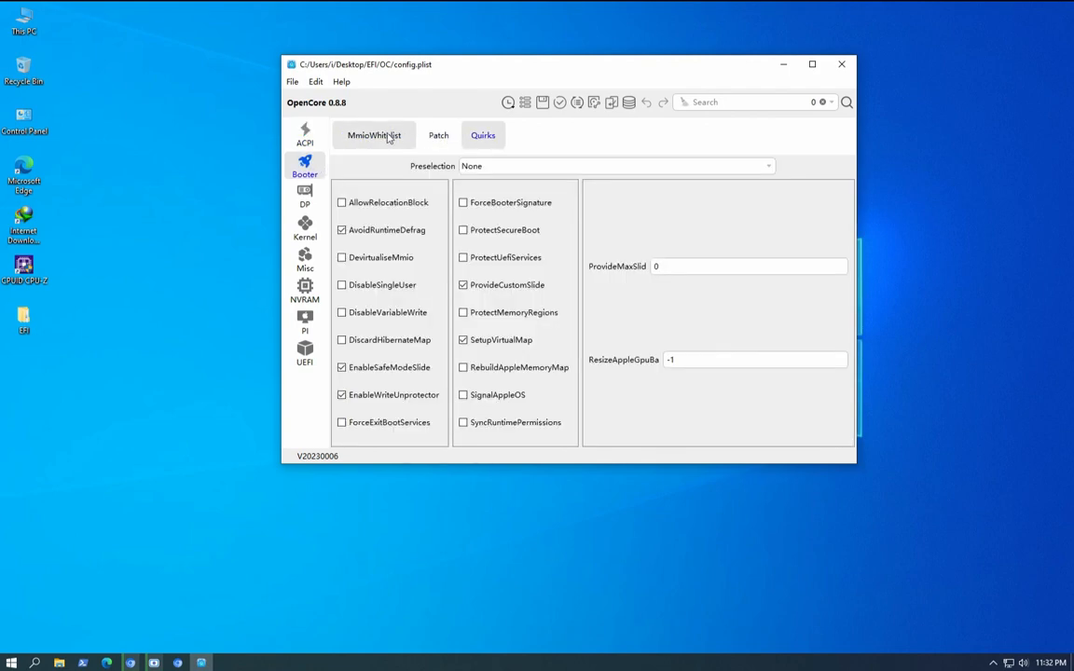
left_click(386, 137)
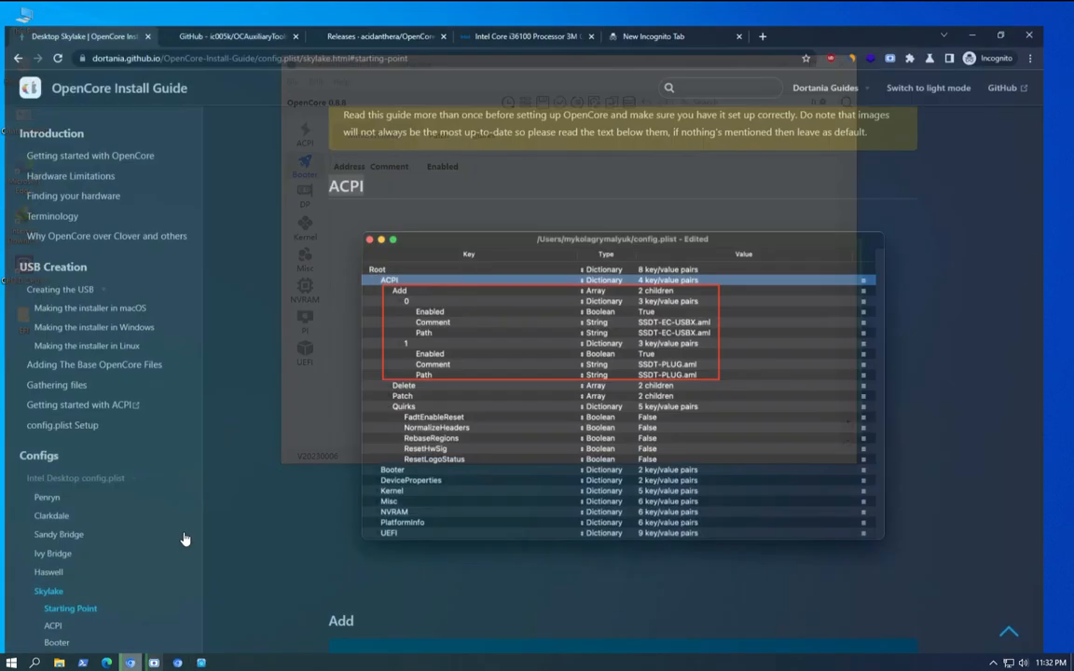
Step: Return to the browser guide and read its ACPI instructions for Add, Delete, Patch and Quirks
scroll(292, 352, "down", 5)
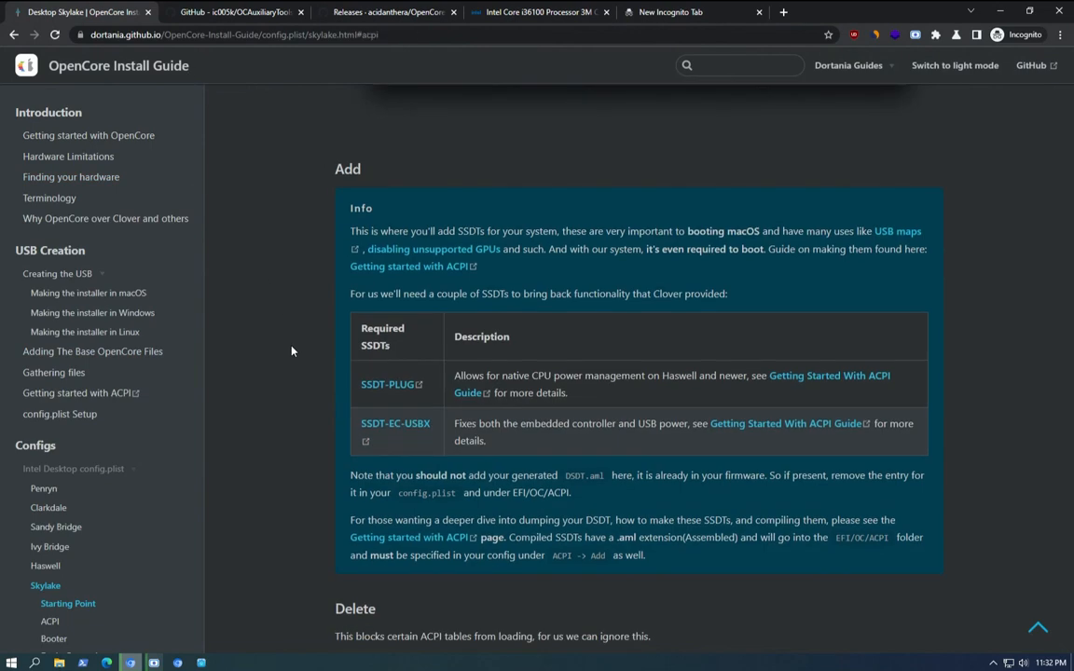
scroll(292, 352, "down", 5)
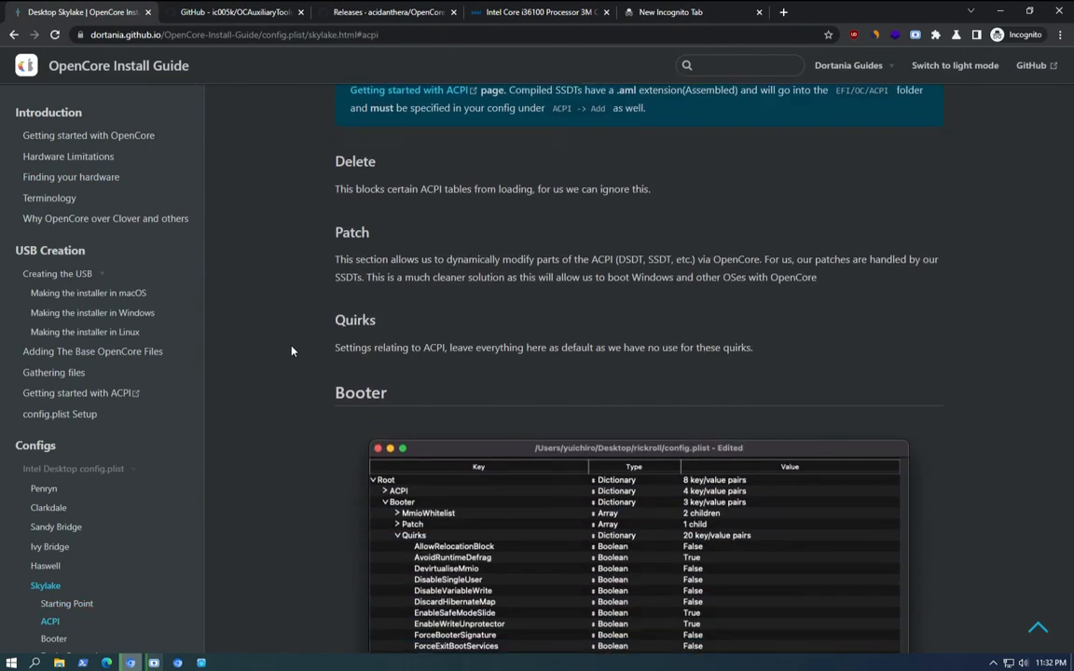
left_click_drag(335, 189, 506, 194)
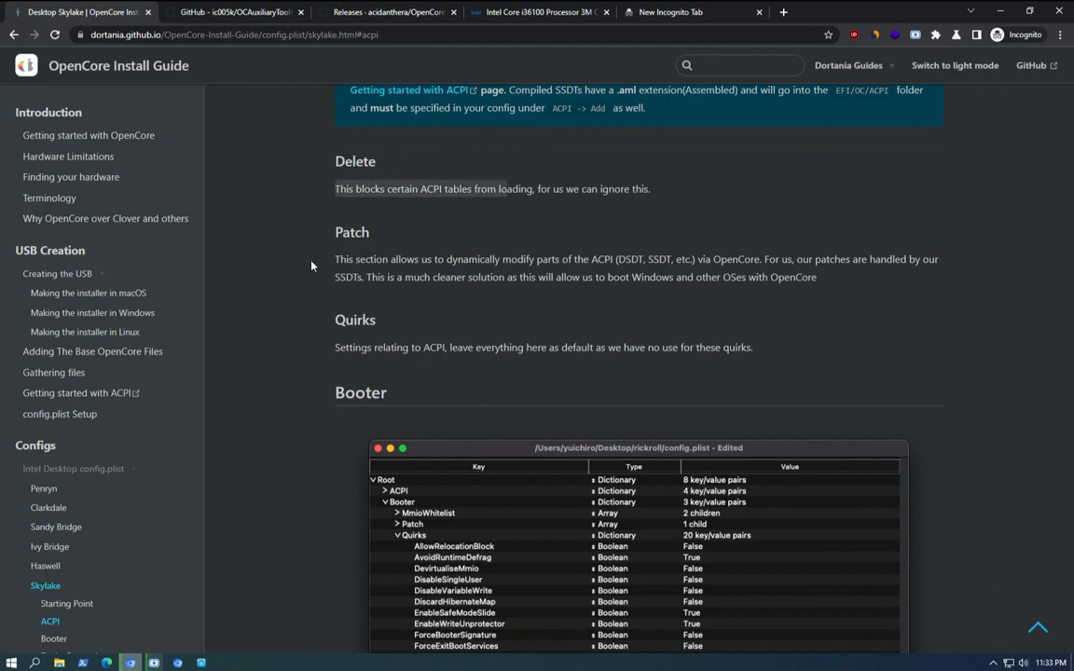
left_click_drag(335, 260, 446, 260)
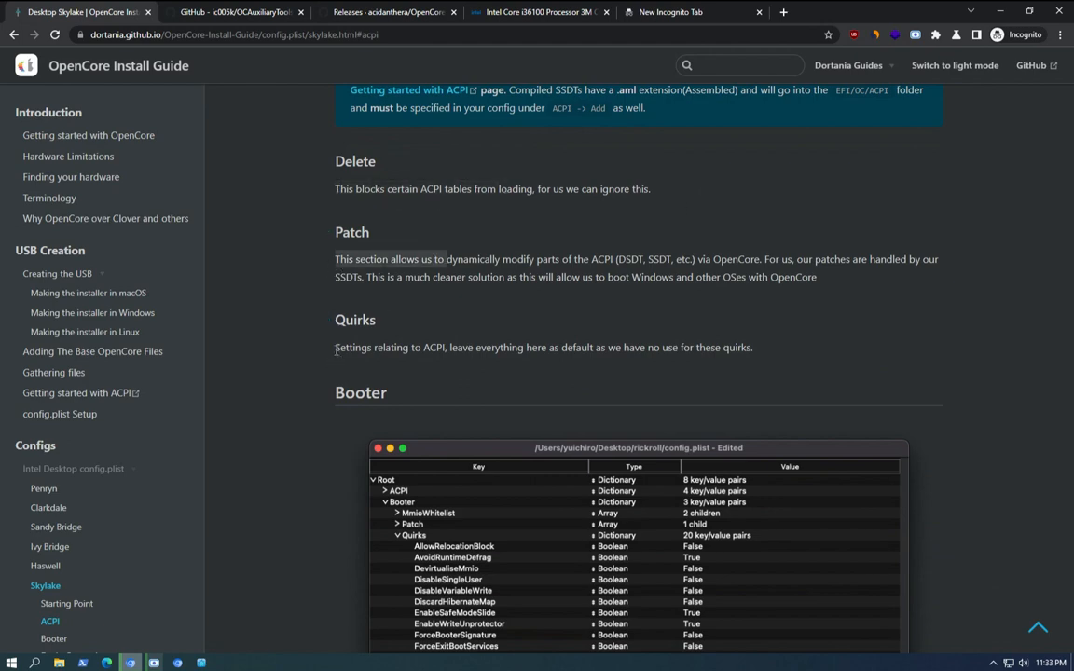
left_click_drag(336, 351, 493, 349)
Step: Read the guide's Booter section, including the sample quirk values, the OpenRuntime note, MmioWhitelist and the Quirks info
scroll(418, 439, "down", 4)
scroll(418, 439, "down", 1)
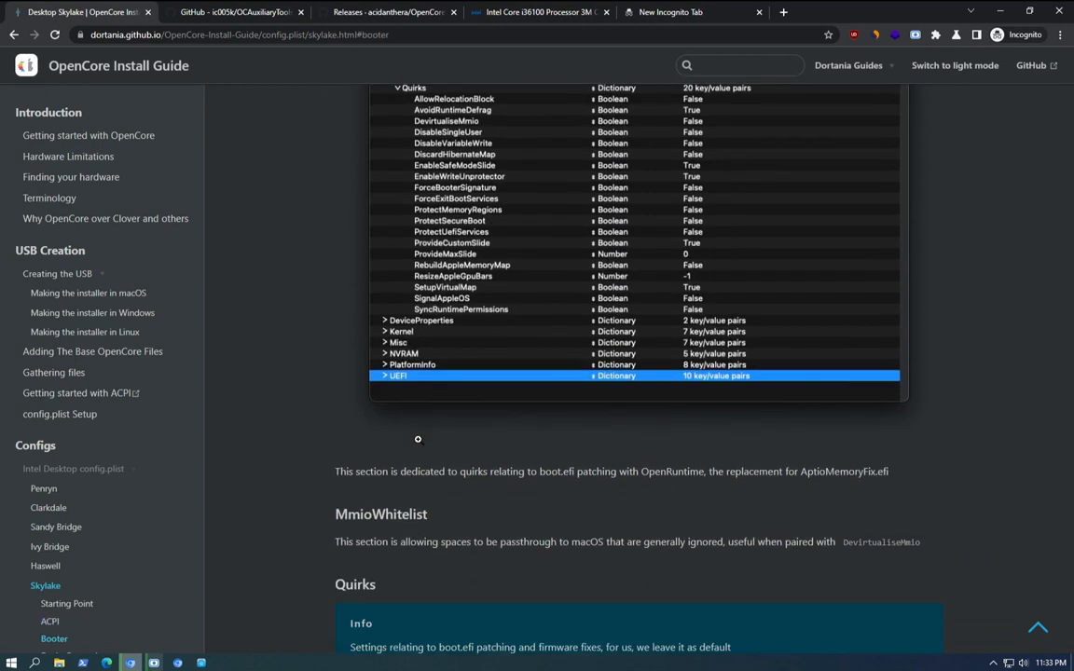
scroll(318, 252, "up", 4)
scroll(373, 233, "down", 8)
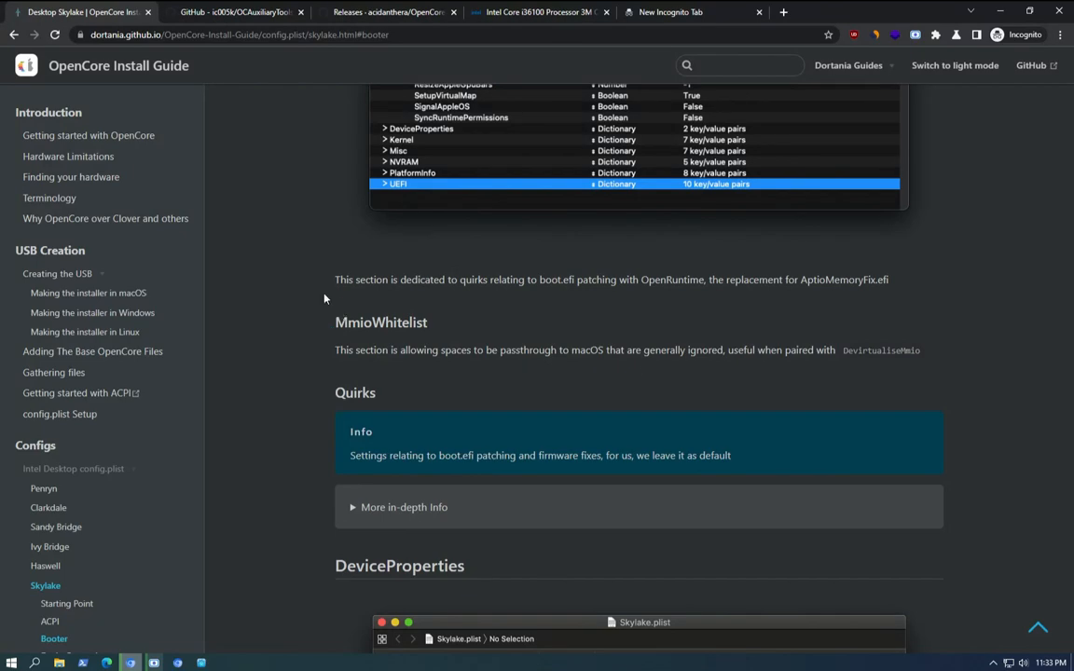
scroll(325, 298, "down", 3)
scroll(322, 289, "up", 5)
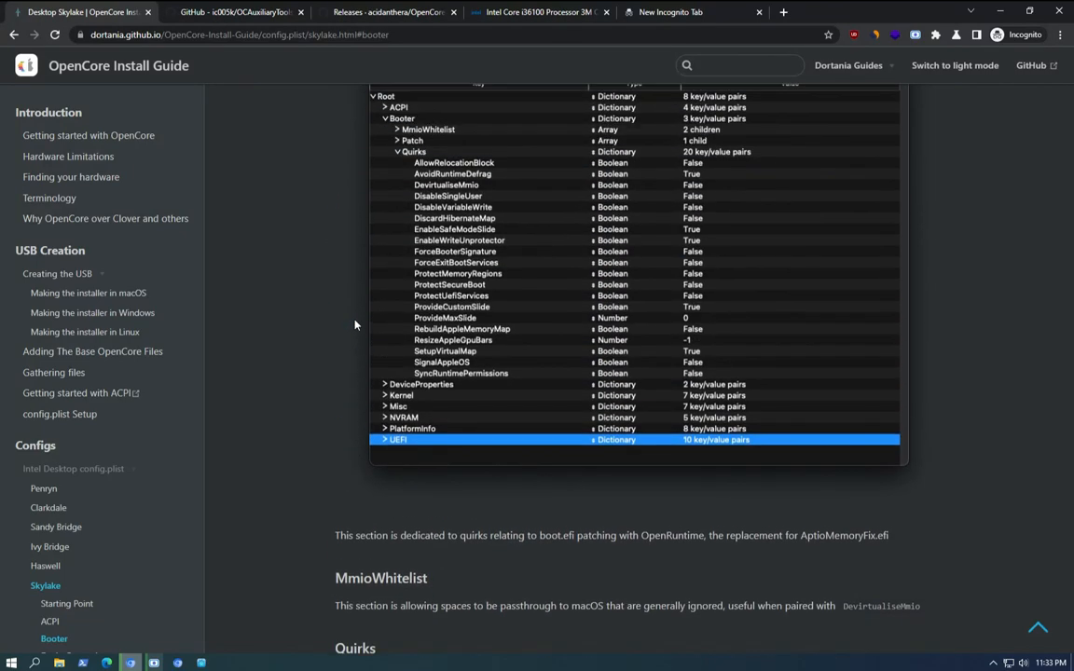
scroll(354, 324, "up", 3)
scroll(353, 319, "down", 4)
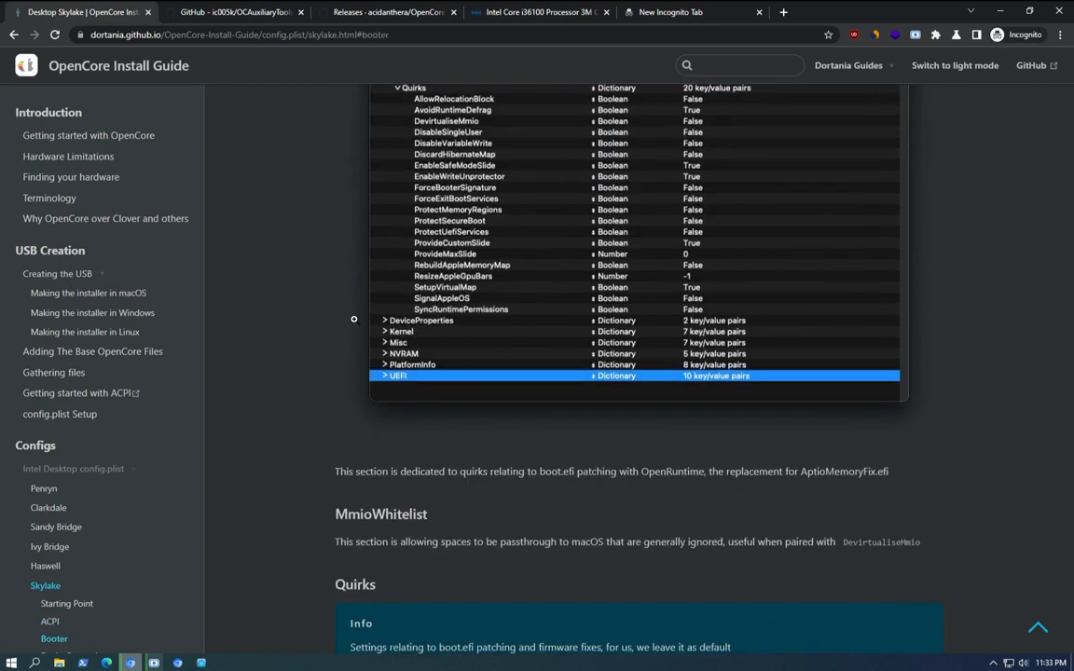
scroll(353, 319, "down", 2)
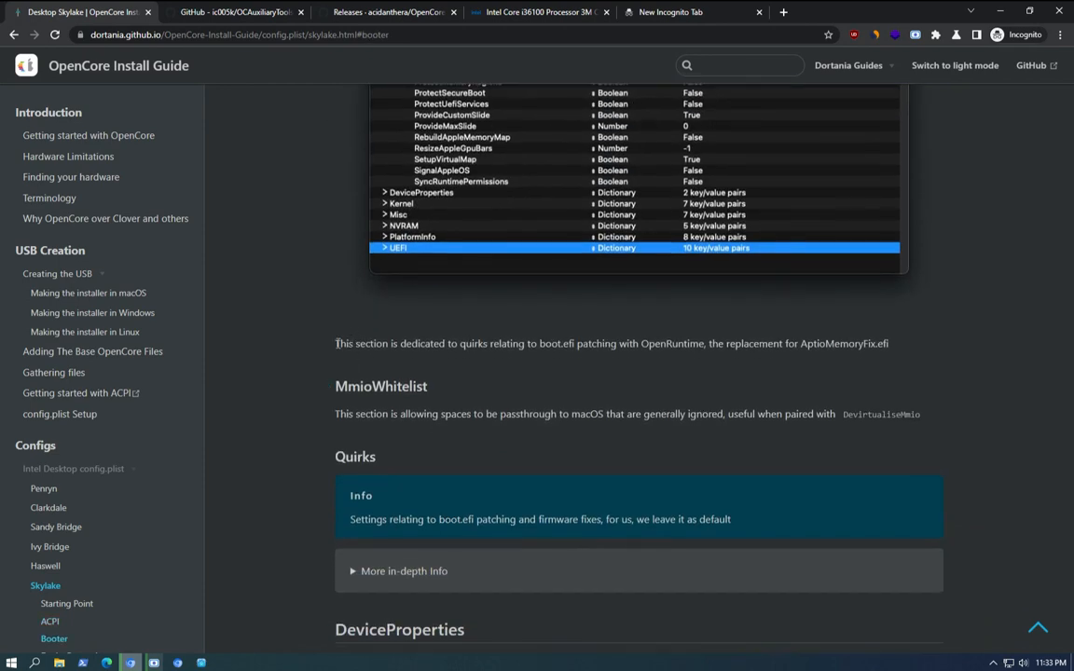
left_click_drag(336, 343, 788, 344)
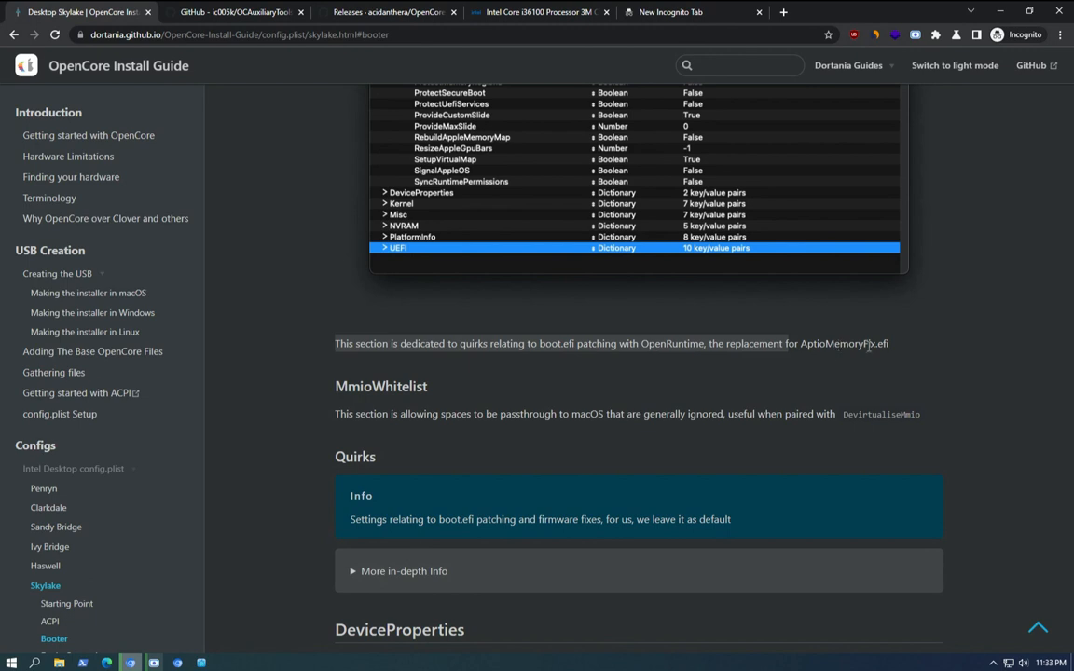
scroll(329, 454, "down", 3)
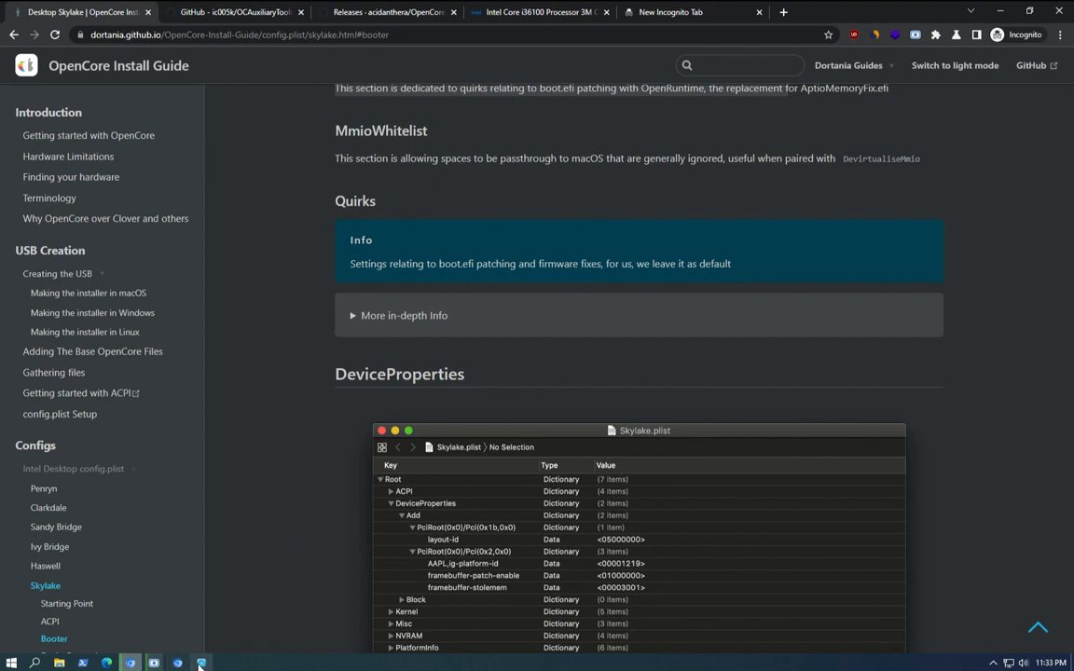
Step: Check the Booter quirks in OC Auxiliary Tools and go back to the guide
left_click(200, 662)
left_click(480, 138)
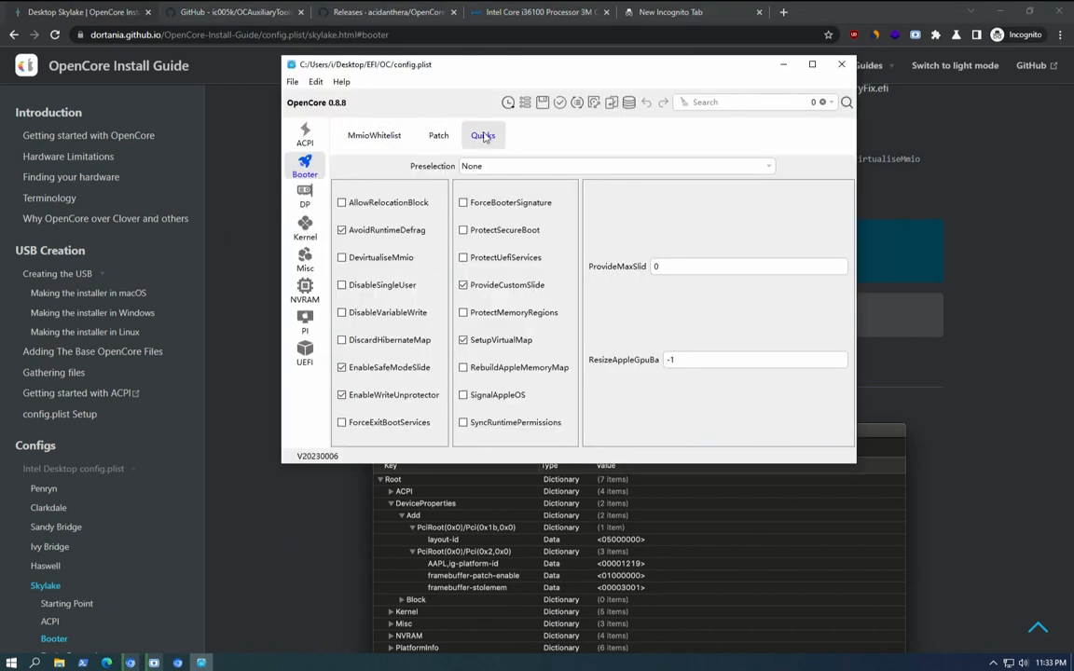
left_click(1005, 328)
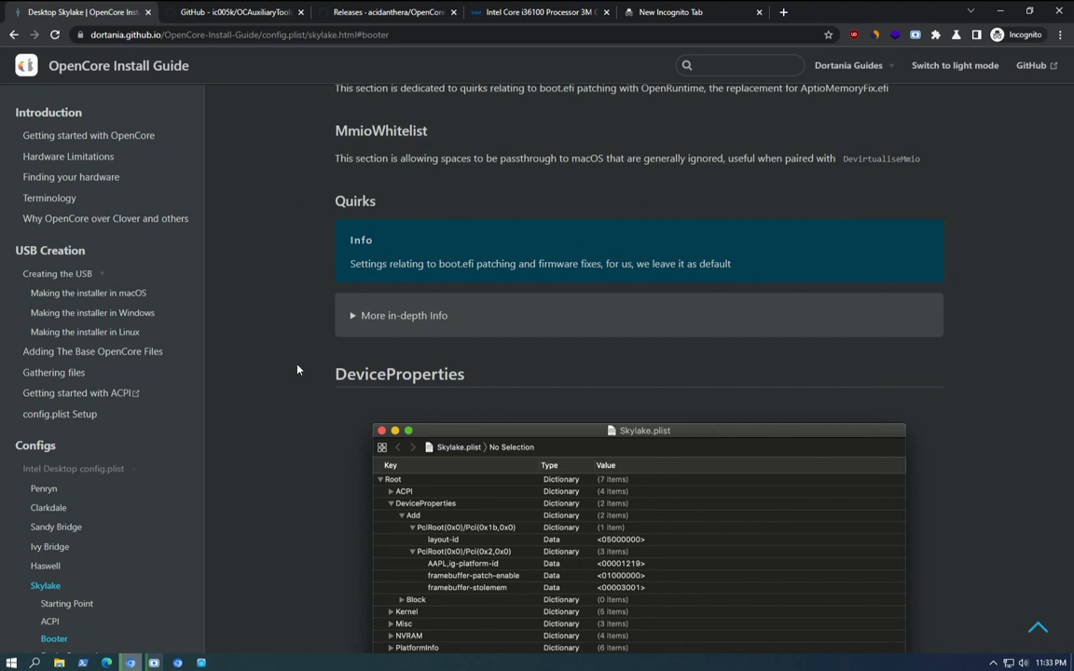
Step: Expand the guide's in-depth info on Booter quirks, read the AvoidRuntimeDefrag entry and compare it with the Booter quirks in OC Auxiliary Tools
left_click(353, 315)
scroll(445, 391, "down", 2)
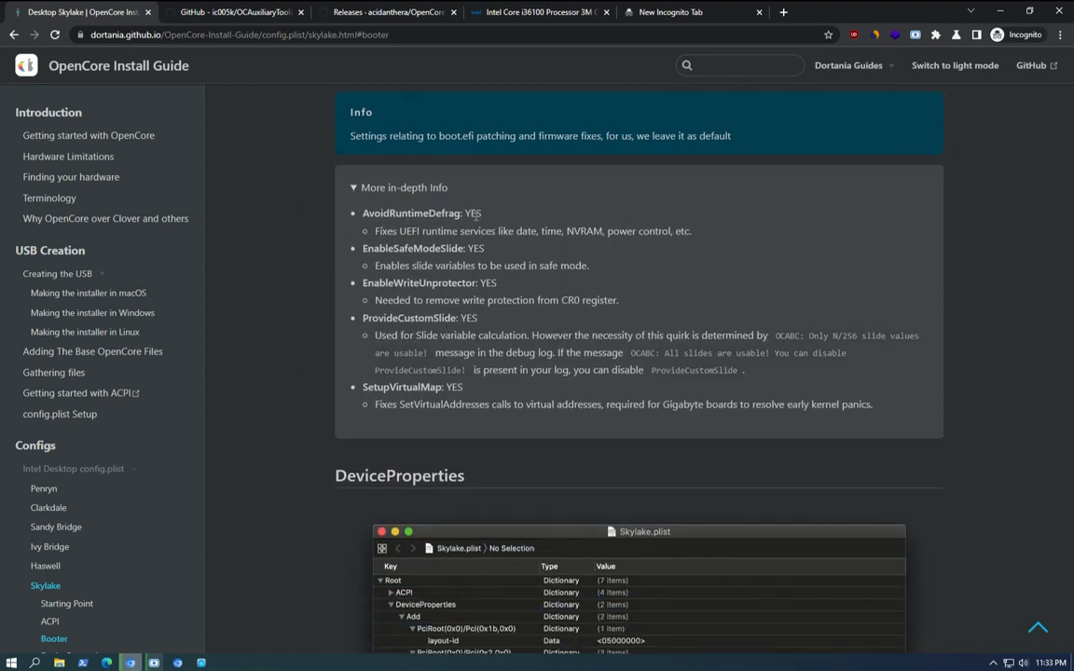
left_click_drag(365, 216, 472, 219)
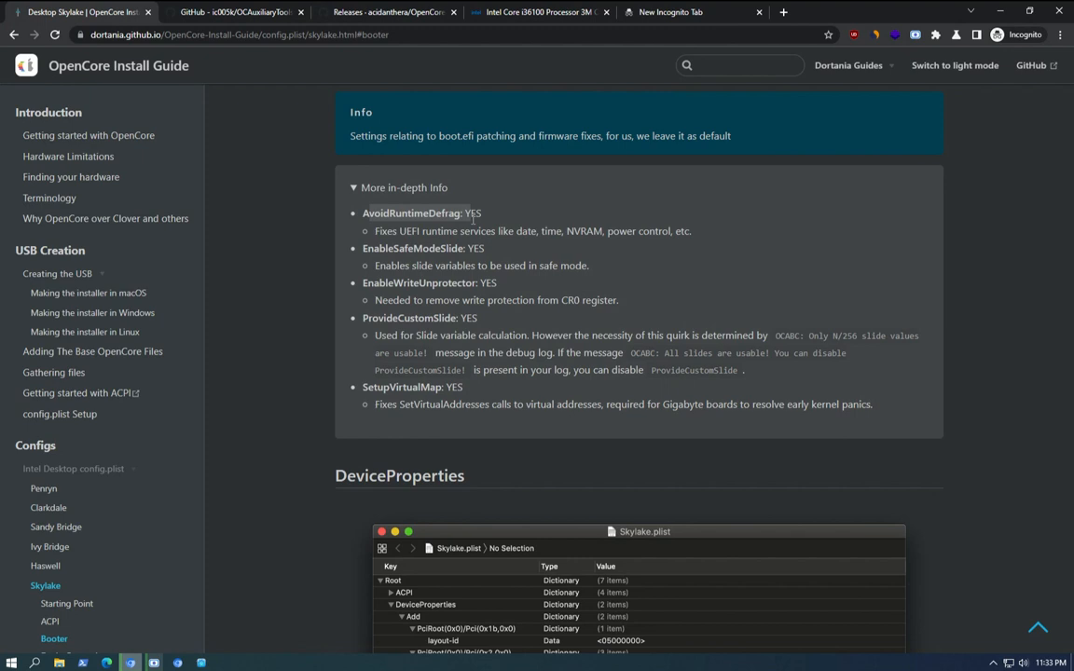
left_click(481, 213)
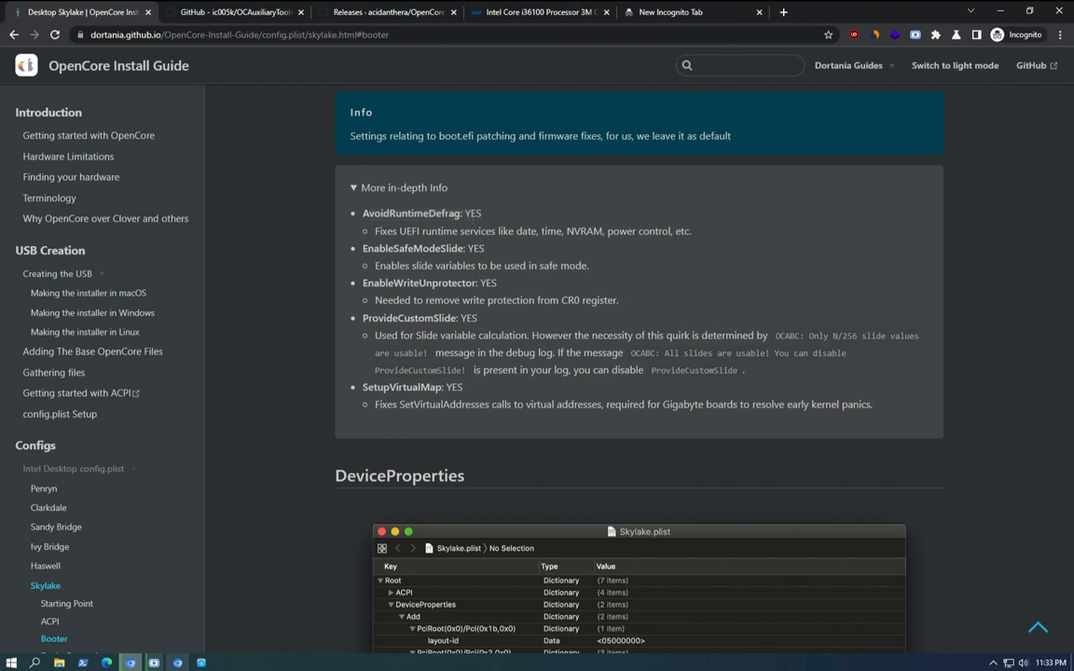
left_click(202, 663)
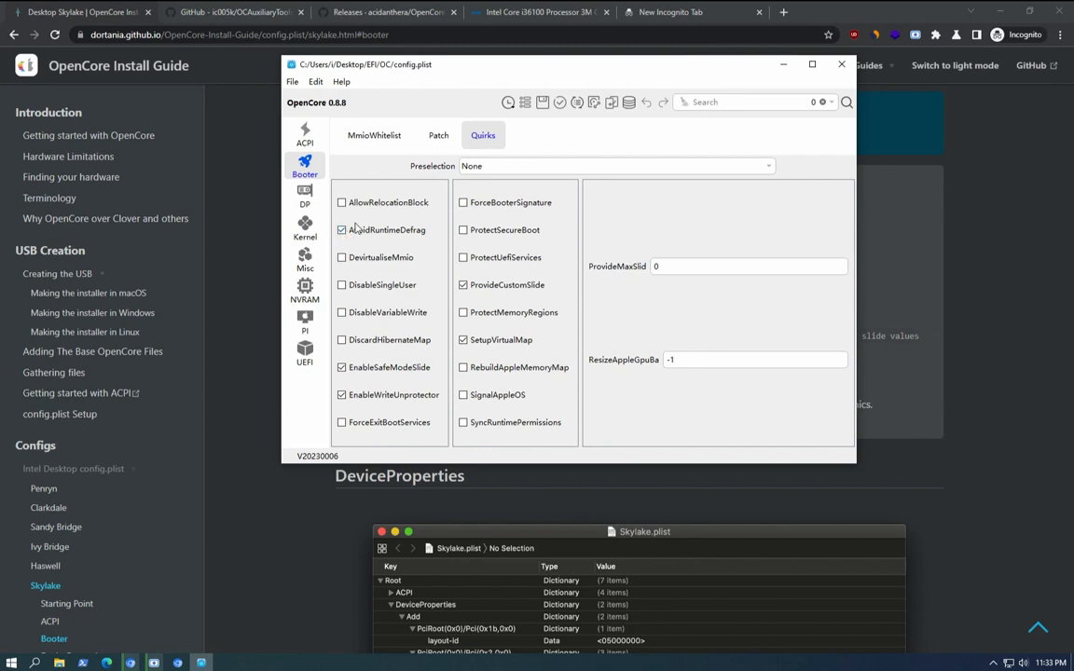
Step: Arrange the OC Auxiliary Tools window and a reduced browser window with the guide side by side on the desktop
left_click_drag(490, 67, 258, 252)
left_click(1032, 14)
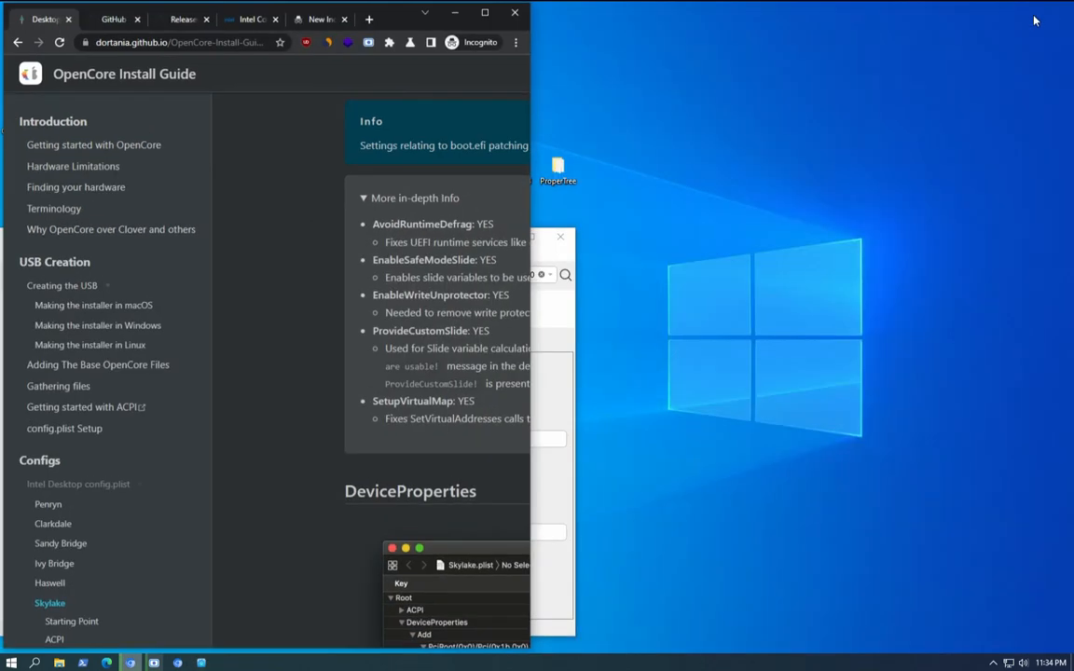
left_click_drag(358, 20, 888, 25)
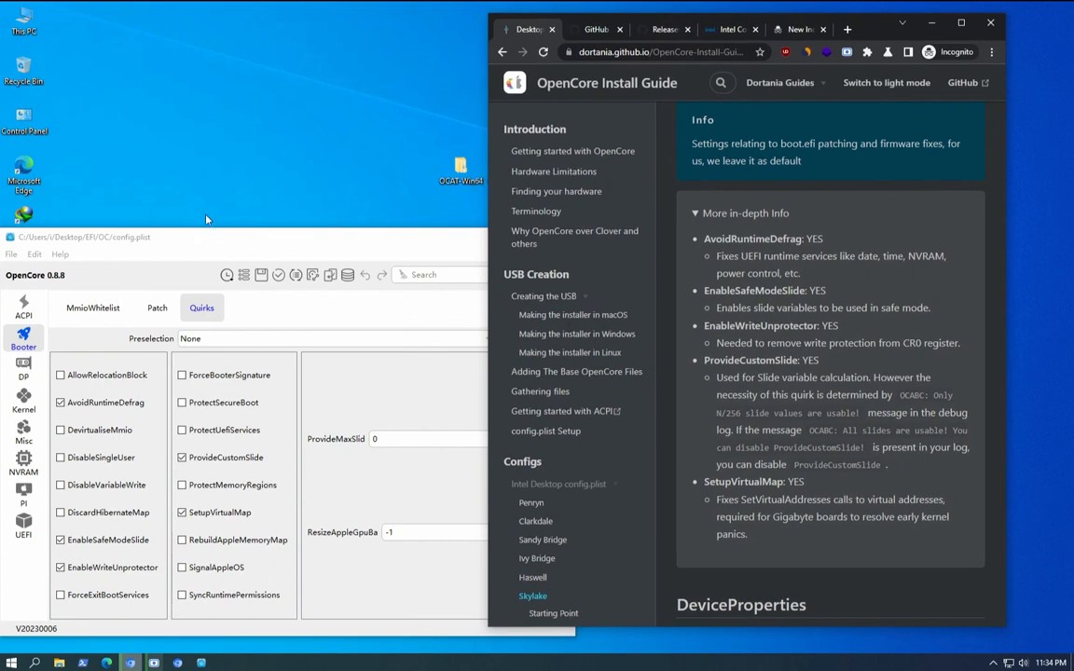
left_click(259, 253)
left_click_drag(266, 242, 253, 93)
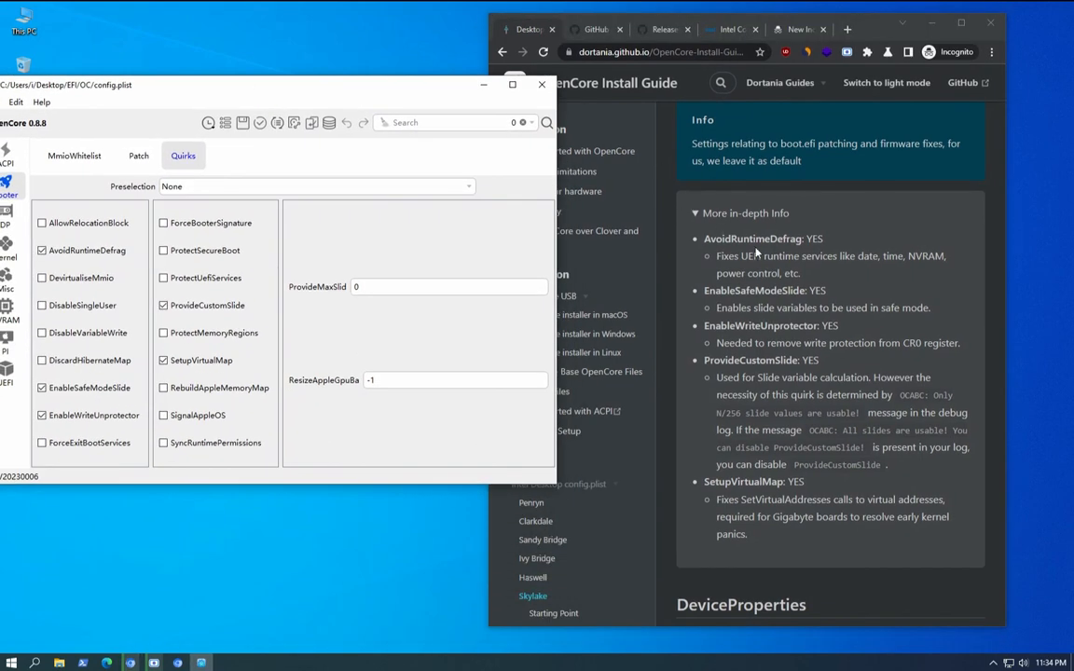
left_click_drag(874, 28, 937, 23)
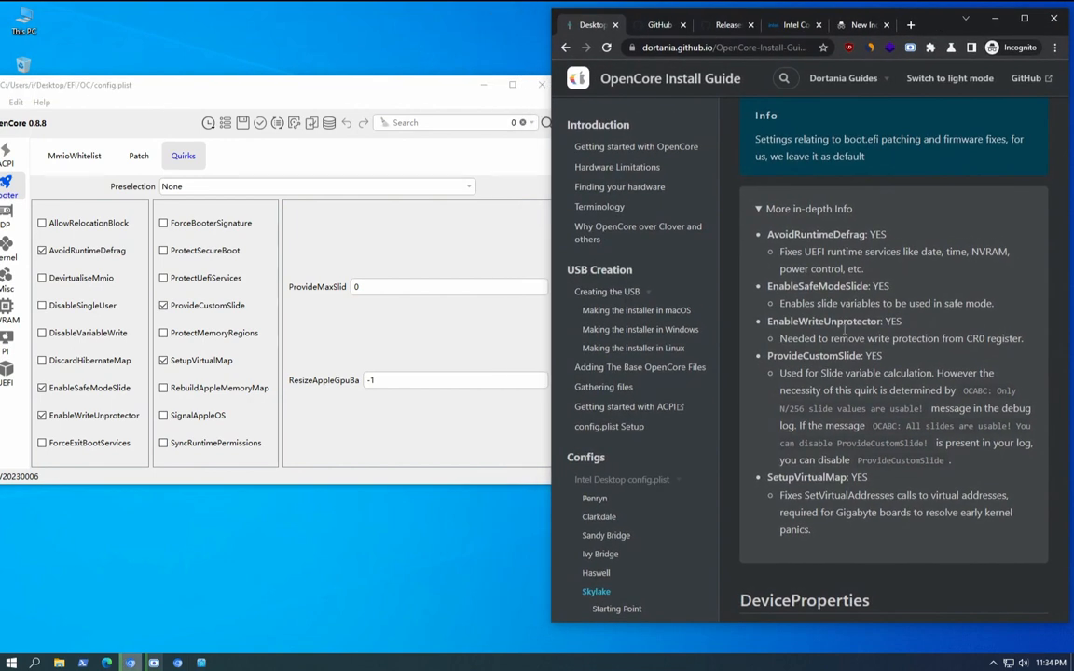
Step: Compare the guide's EnableSafeModeSlide through SetupVirtualMap entries with the Booter quirks in OC Auxiliary Tools and save config.plist
left_click_drag(767, 287, 873, 287)
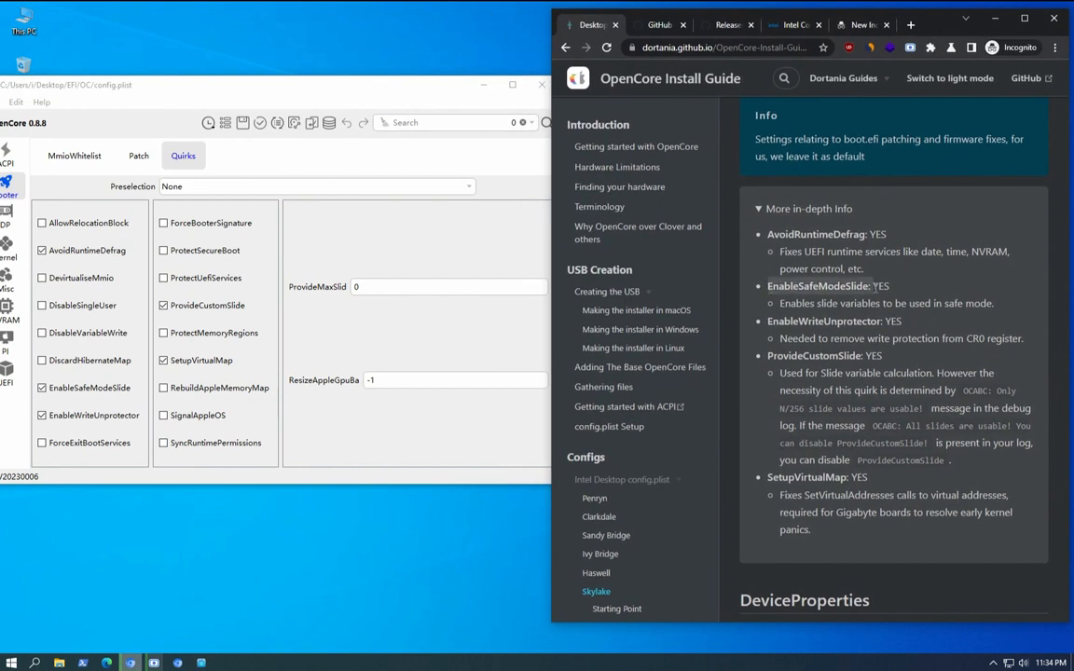
left_click(42, 389)
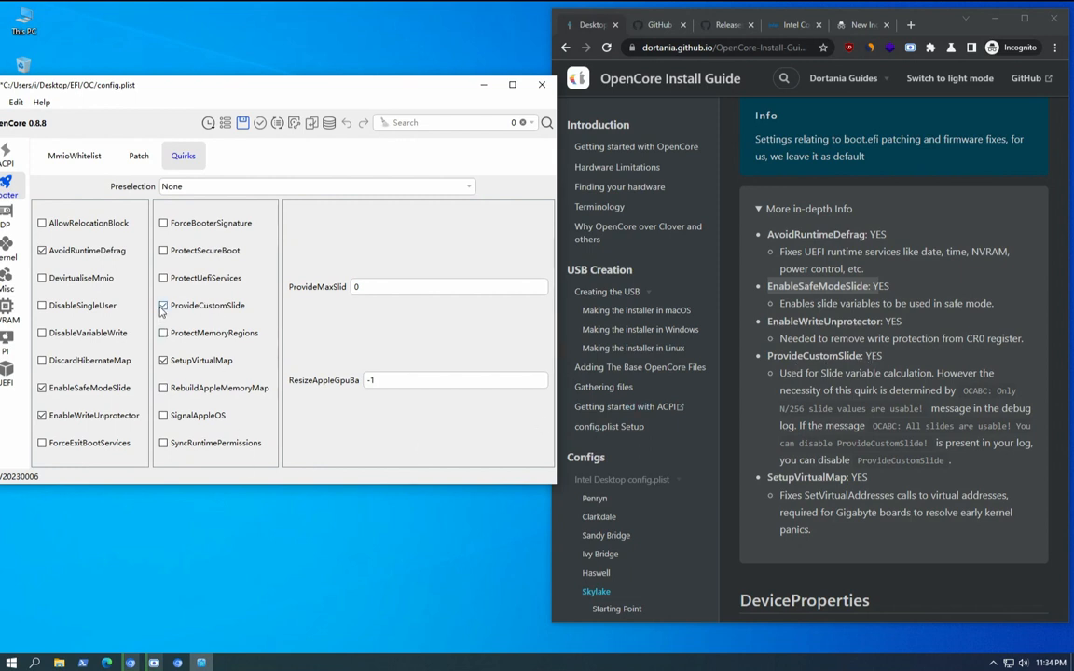
scroll(900, 404, "down", 3)
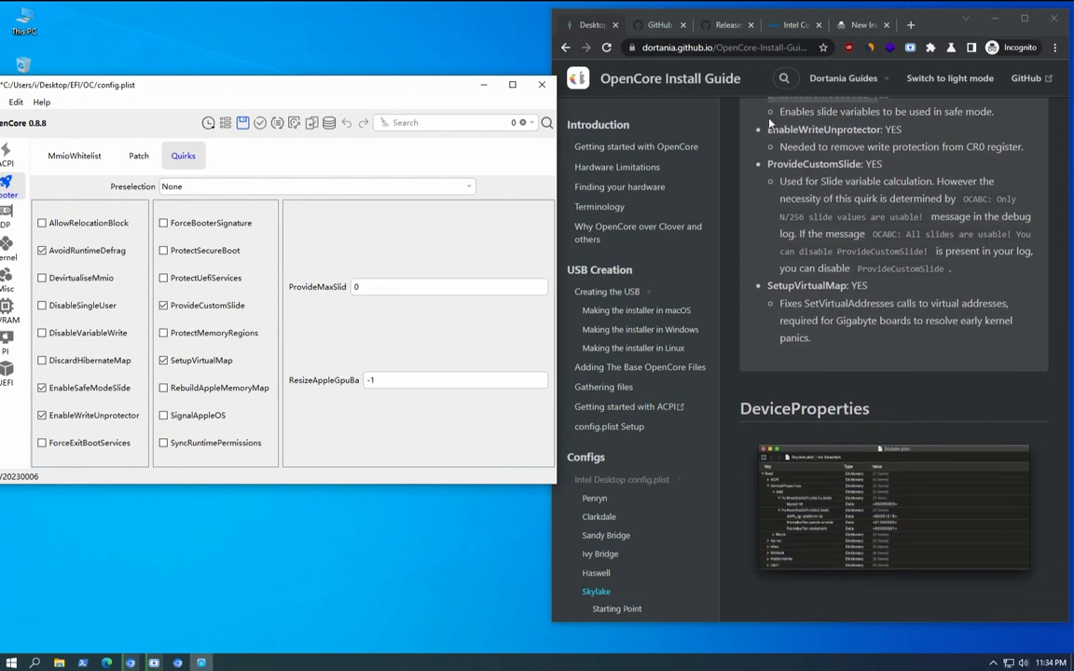
left_click(878, 290)
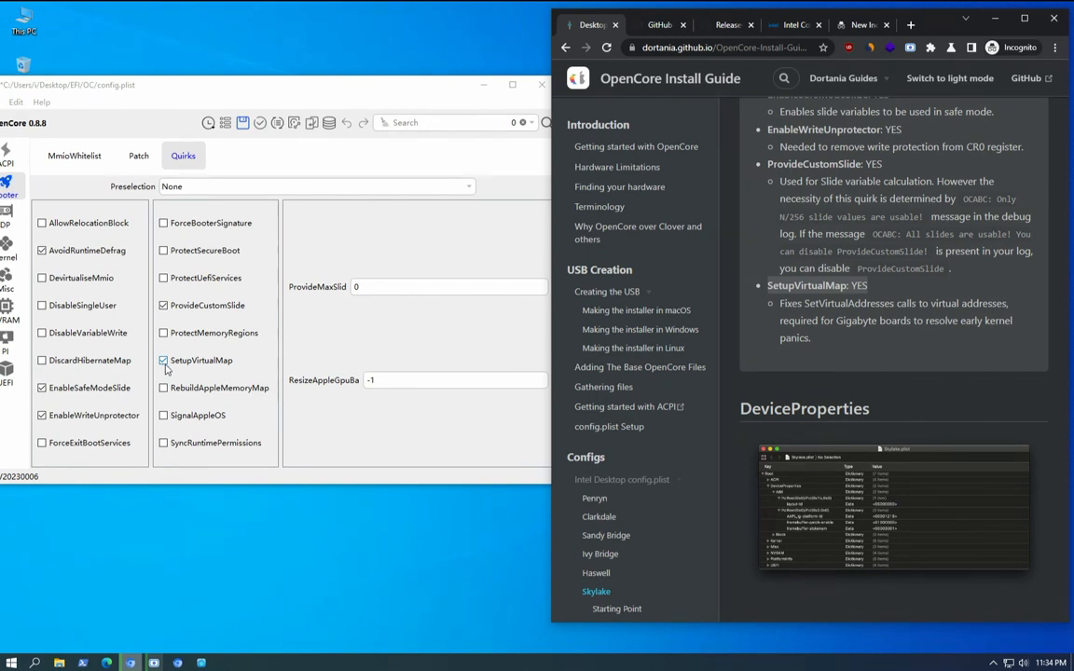
left_click_drag(298, 86, 363, 70)
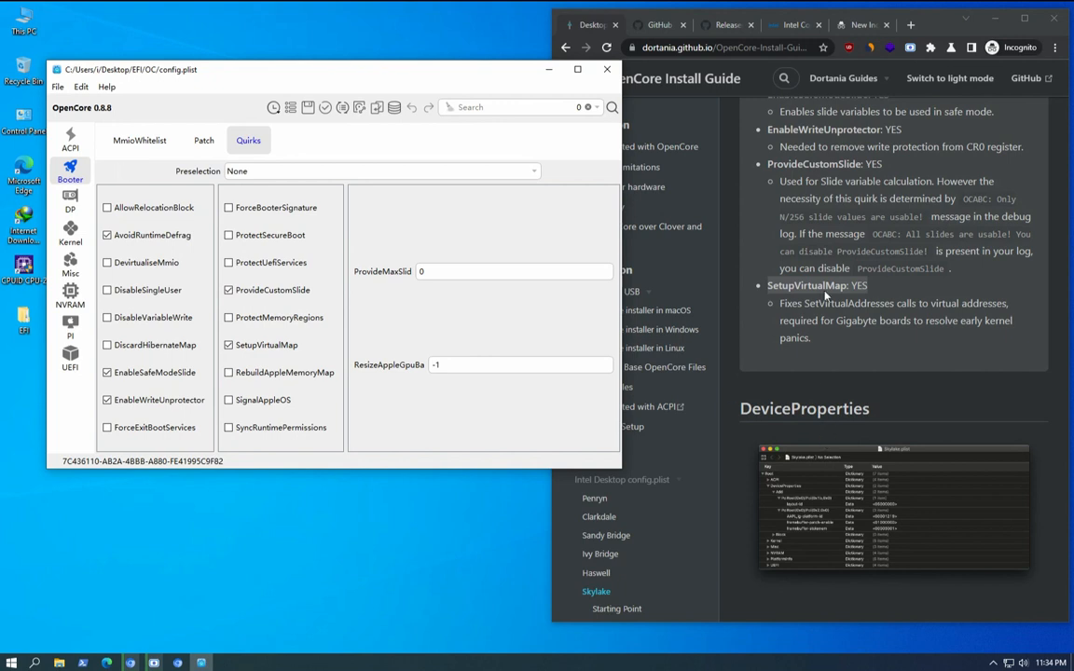
Step: Read the guide's DeviceProperties Add section and compare its PciRoot(0x0)/Pci(0x2,0x0) path with the device properties list in OC Auxiliary Tools
scroll(820, 373, "down", 5)
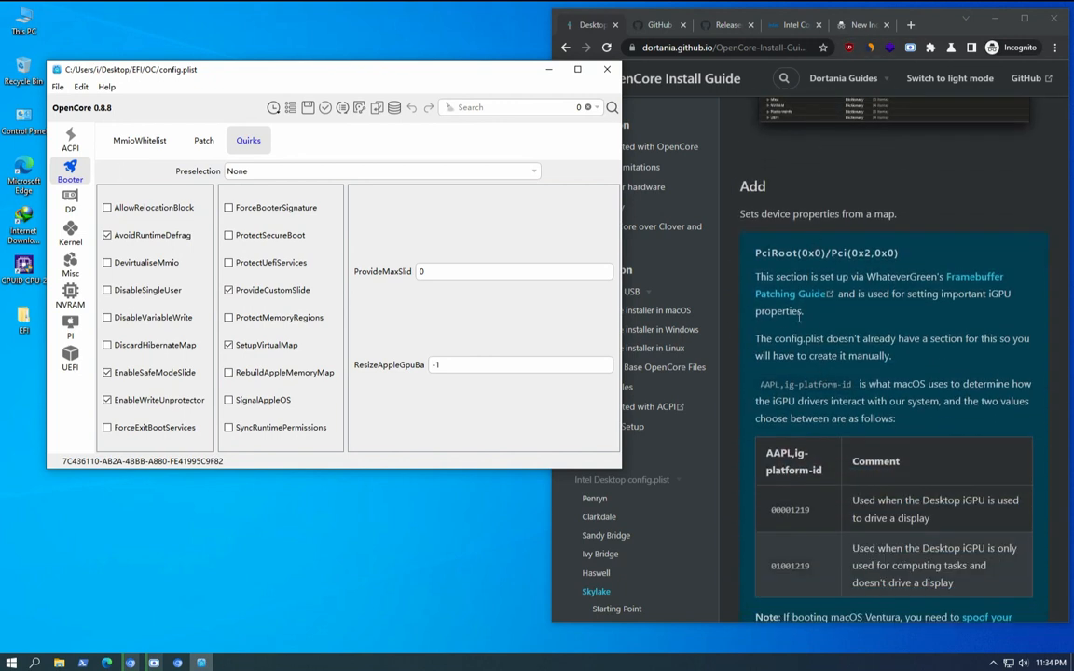
scroll(808, 326, "down", 2)
scroll(788, 307, "up", 2)
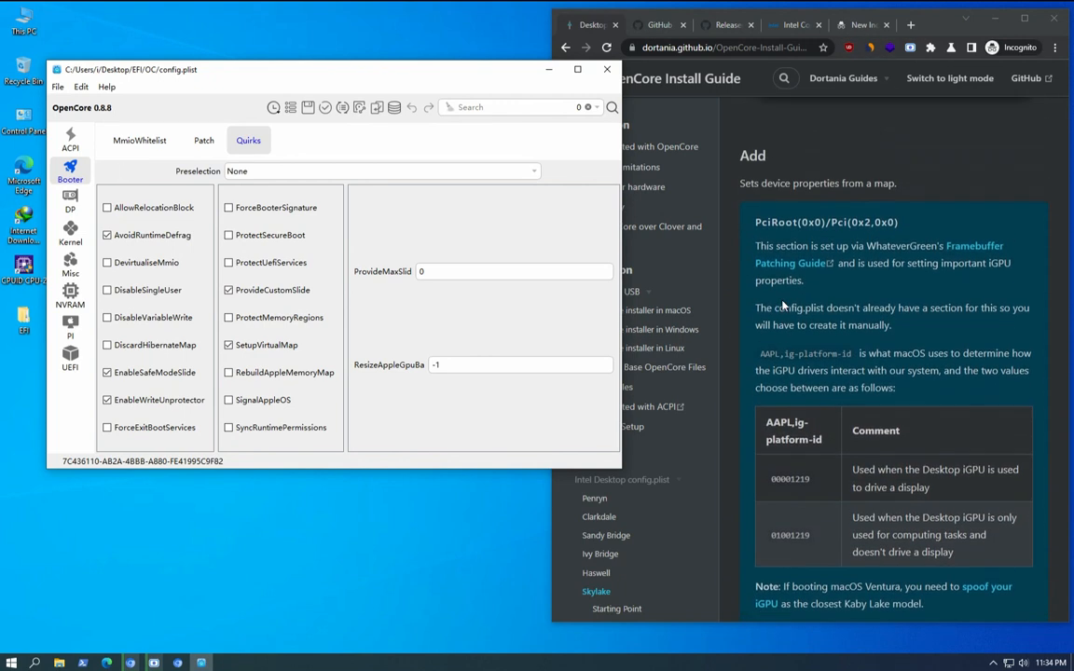
scroll(703, 280, "up", 1)
scroll(696, 289, "down", 3)
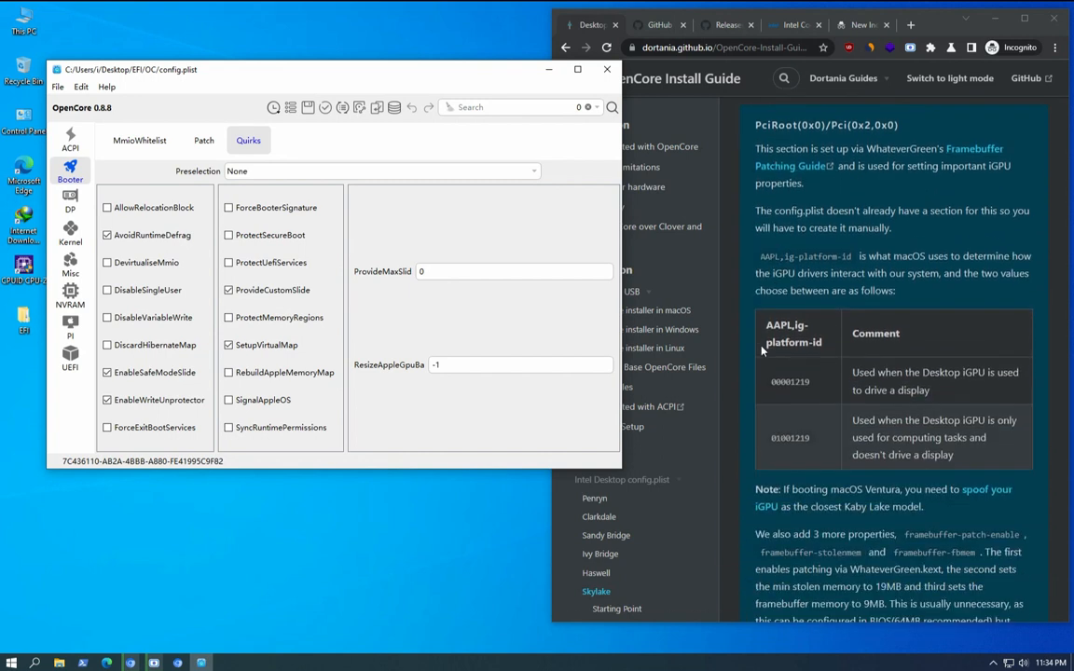
left_click(70, 200)
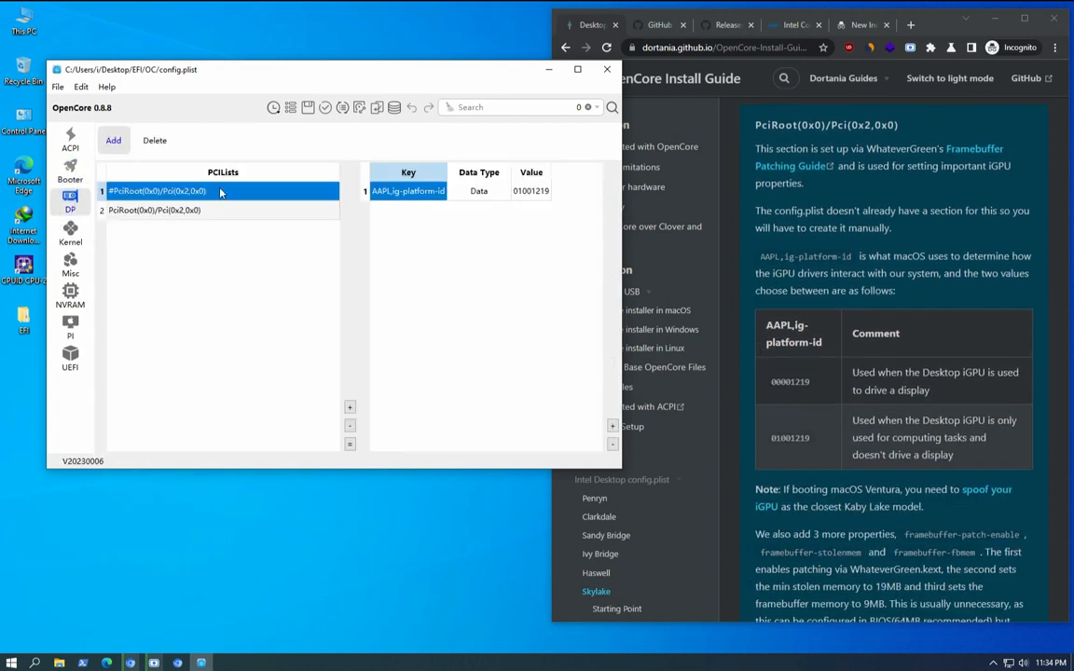
scroll(839, 280, "up", 2)
scroll(923, 196, "down", 1)
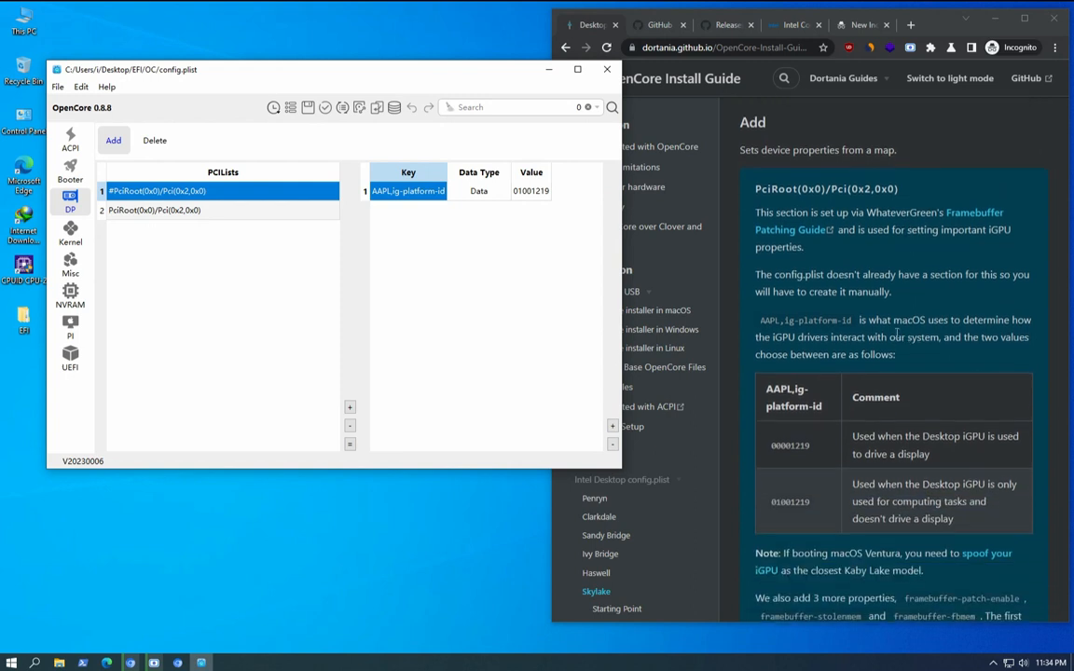
left_click_drag(925, 193, 677, 172)
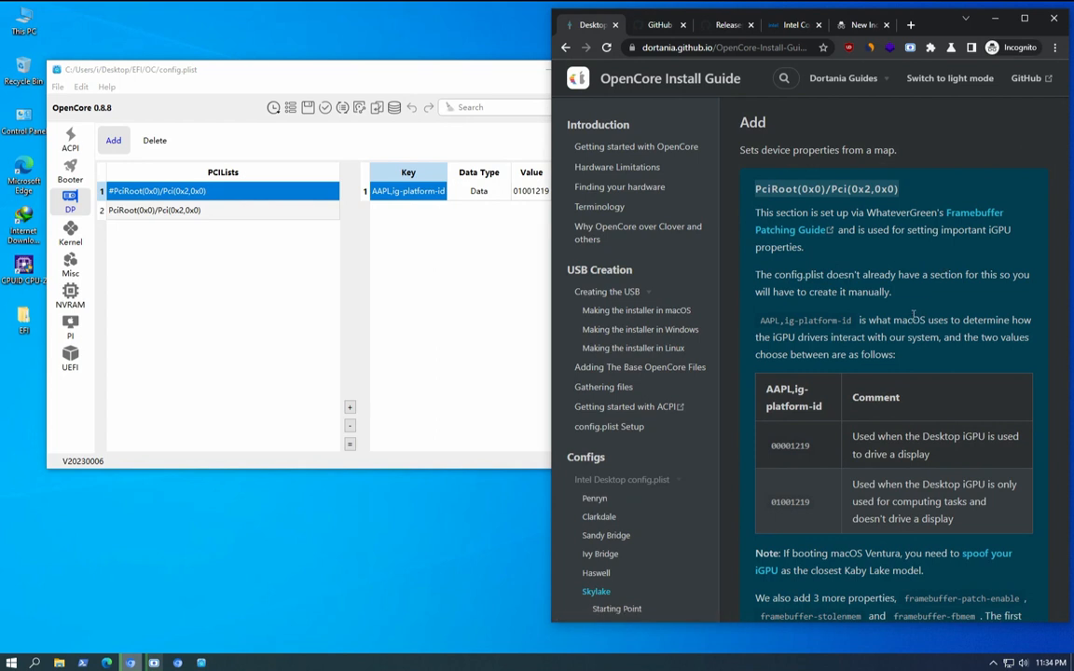
scroll(909, 315, "down", 3)
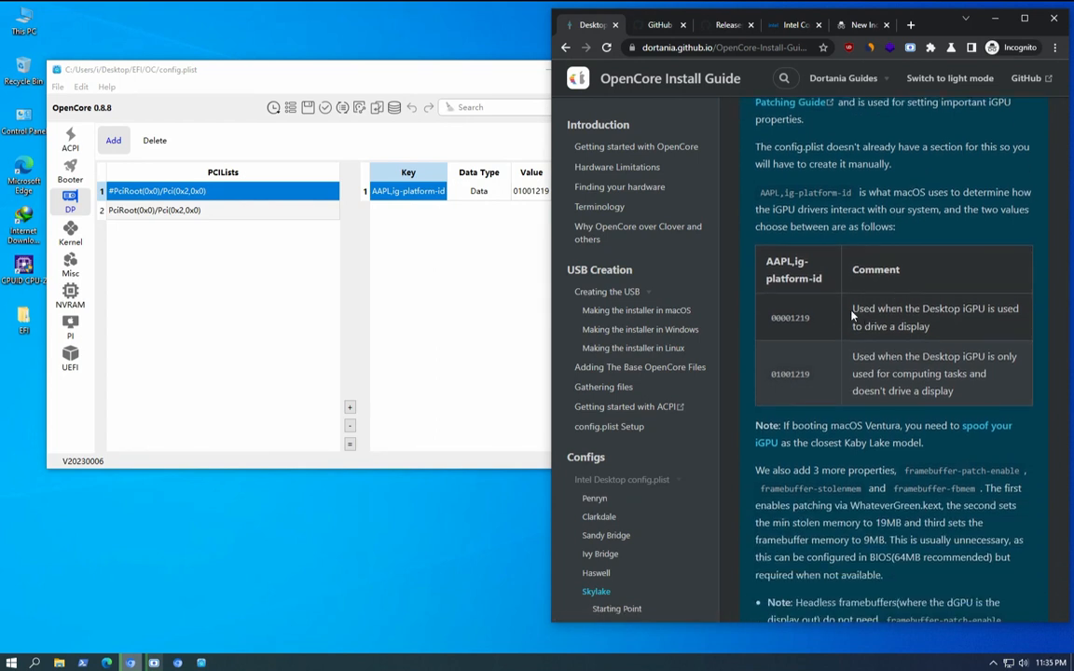
Step: Study the guide's AAPL,ig-platform-id values 00001219 and 01001219 and their uses, and check them against the uncommented PciRoot(0x0)/Pci(0x2,0x0) entry
left_click_drag(810, 318, 774, 320)
left_click_drag(450, 70, 408, 75)
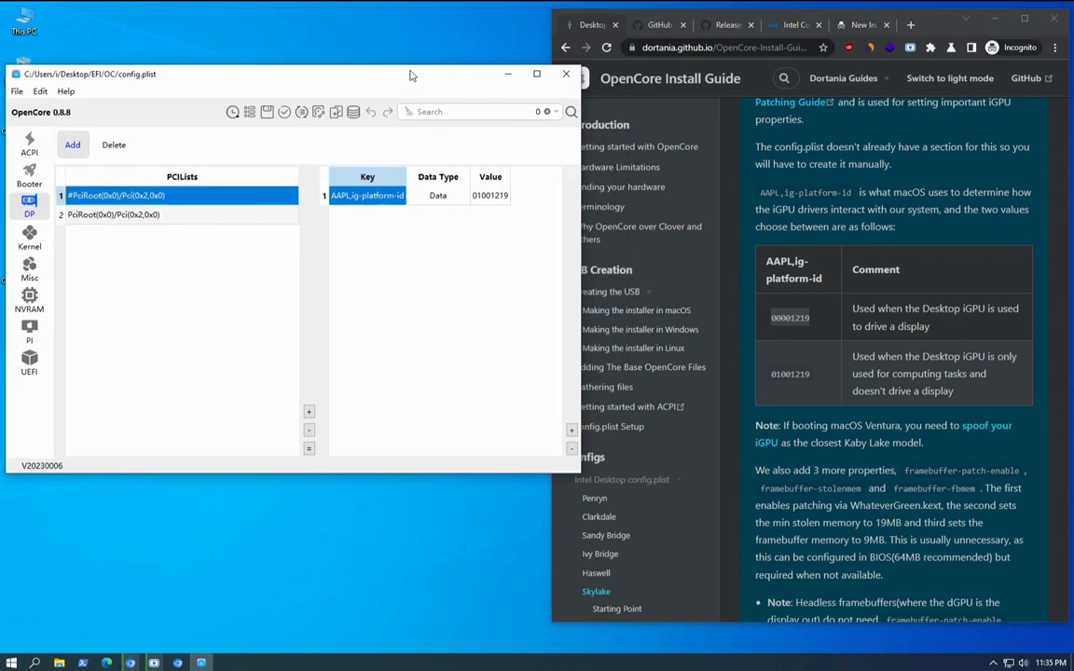
left_click_drag(931, 328, 857, 317)
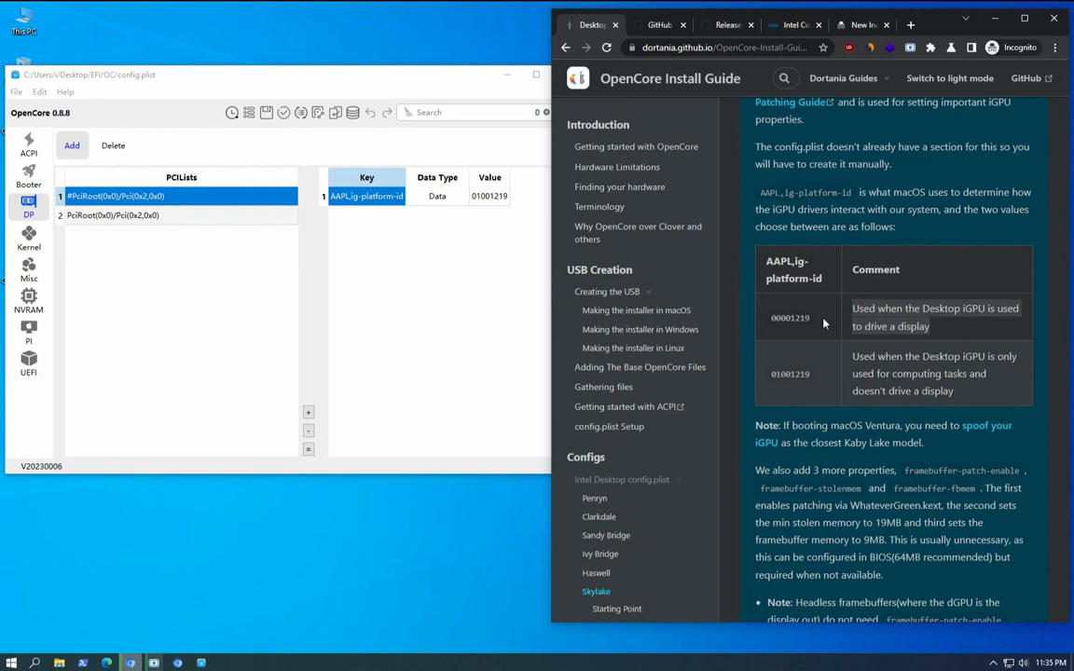
left_click_drag(812, 319, 777, 317)
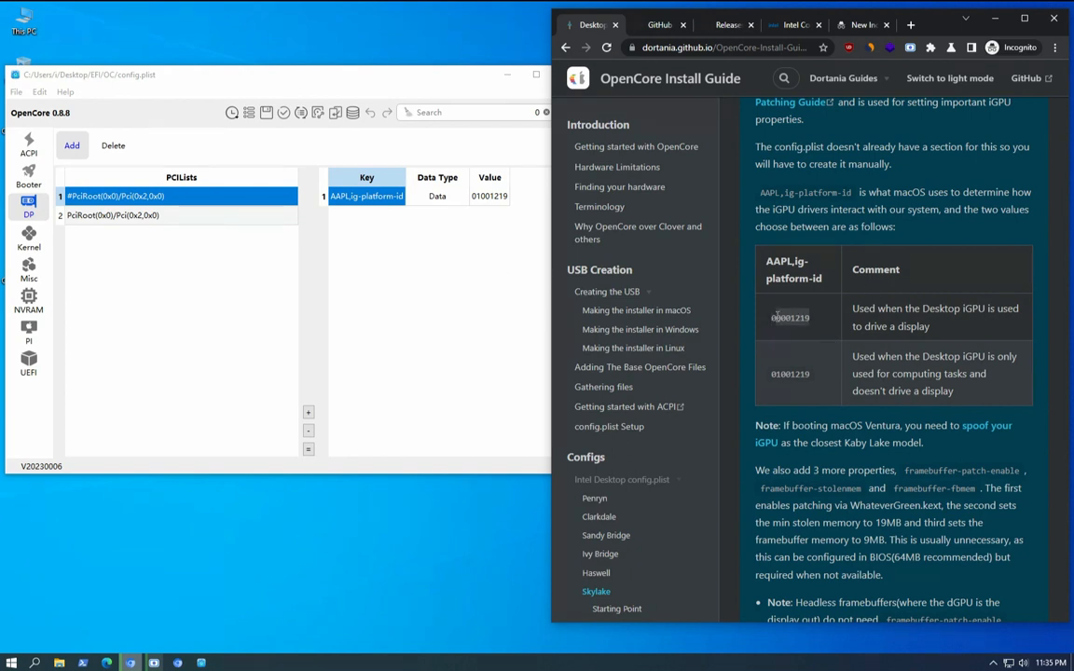
left_click_drag(809, 375, 774, 373)
left_click(782, 372)
left_click_drag(853, 356, 969, 373)
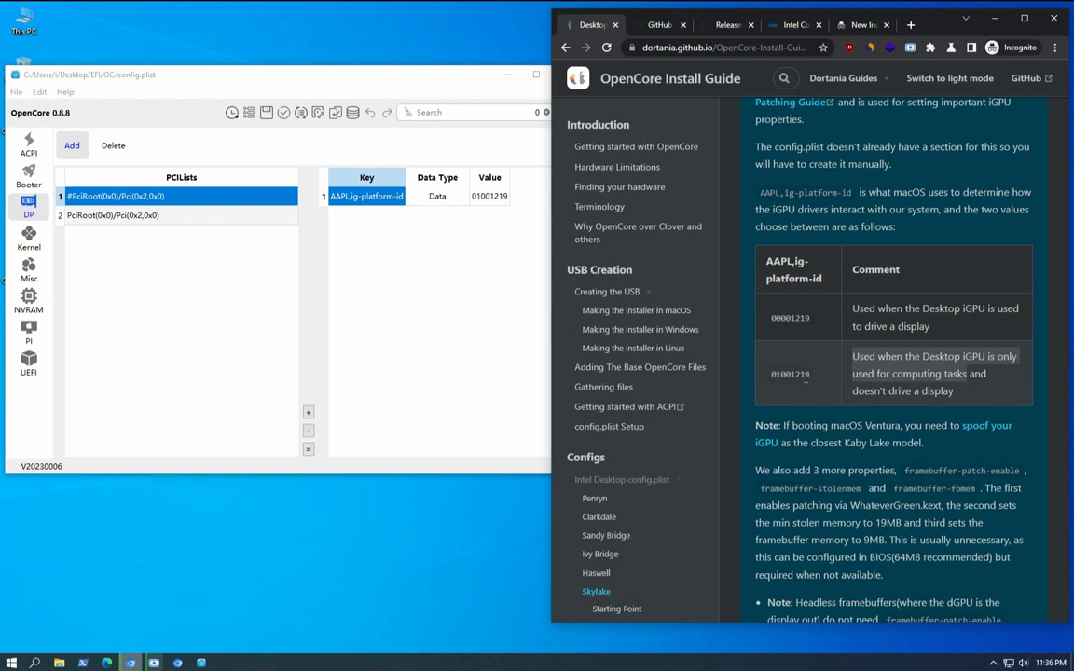
left_click_drag(810, 373, 774, 378)
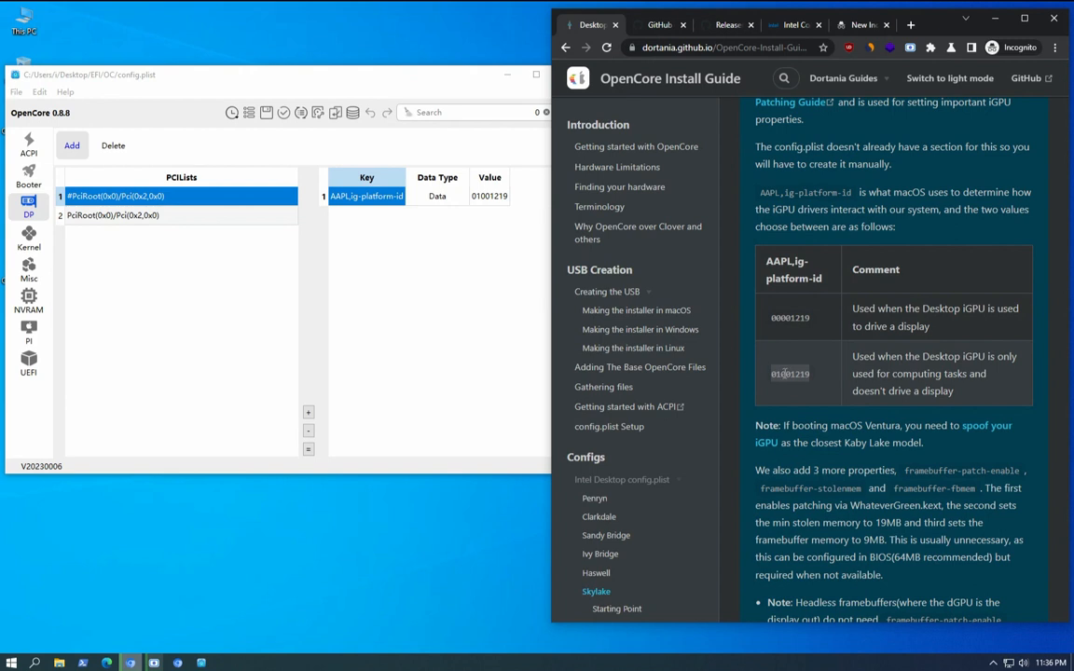
left_click(801, 374)
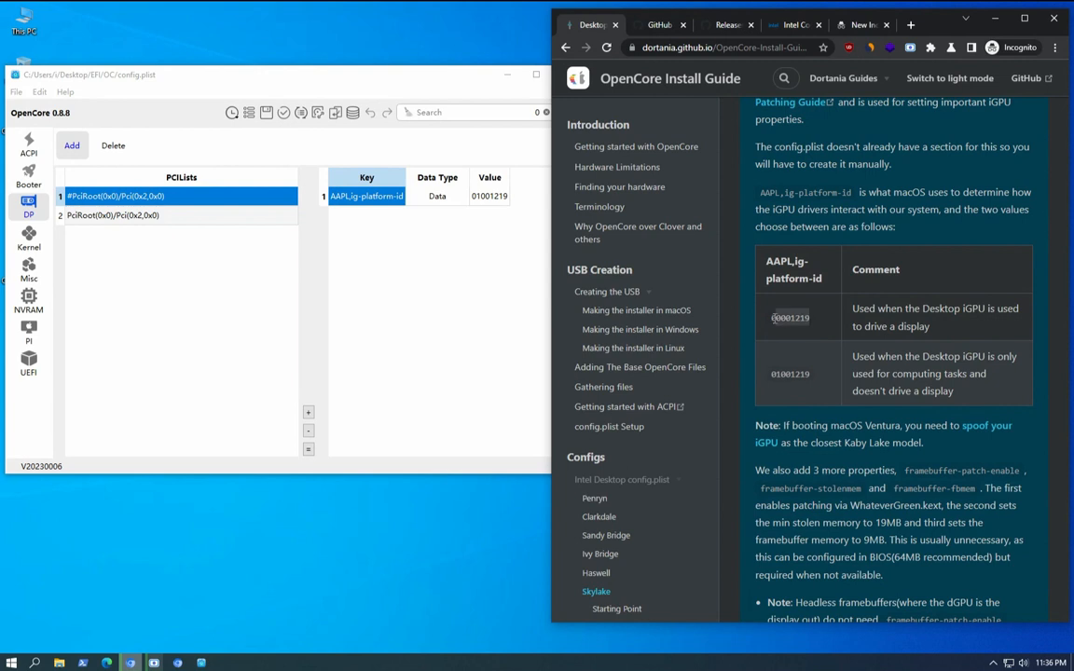
left_click_drag(770, 318, 789, 318)
left_click(207, 219)
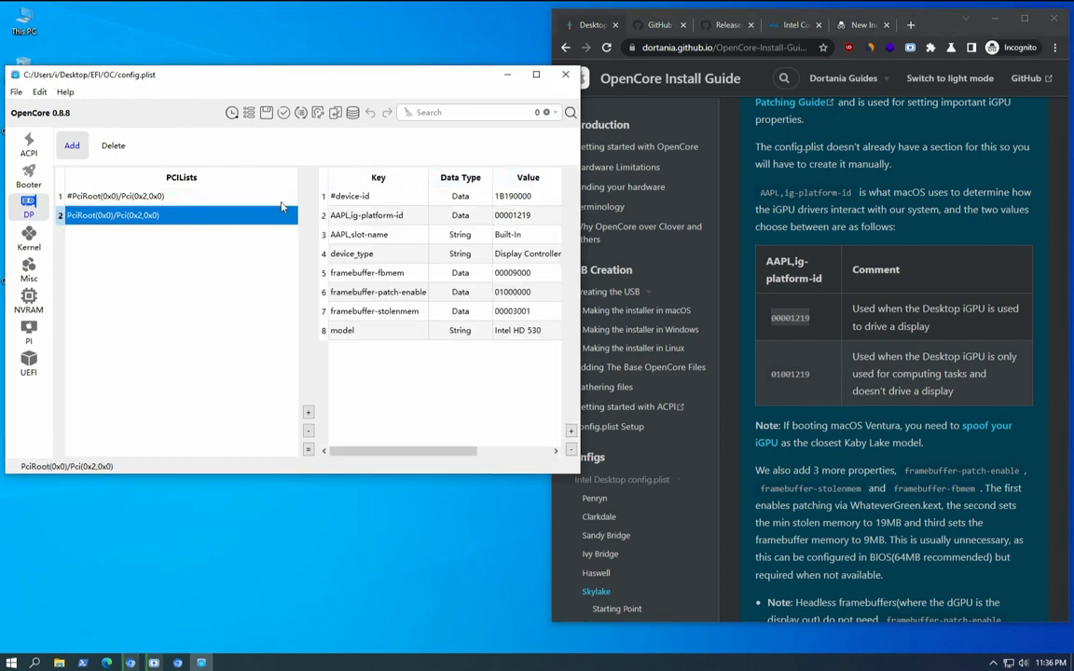
Step: Delete the commented-out #PciRoot(0x0)/Pci(0x2,0x0) entry from the device properties and save config.plist
left_click(94, 199)
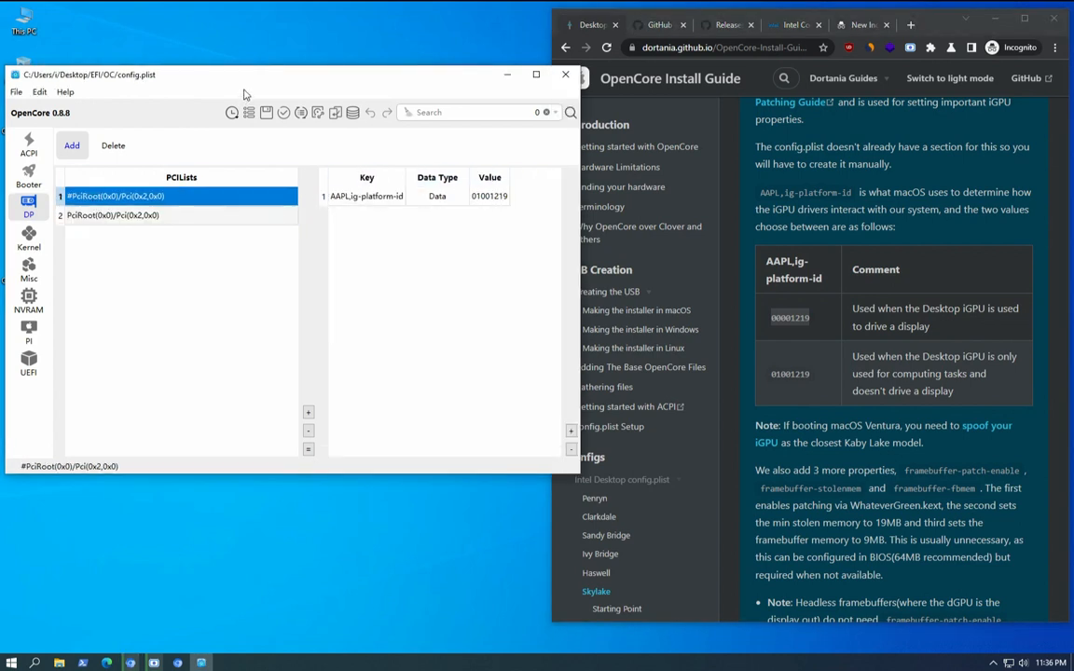
left_click_drag(227, 75, 287, 75)
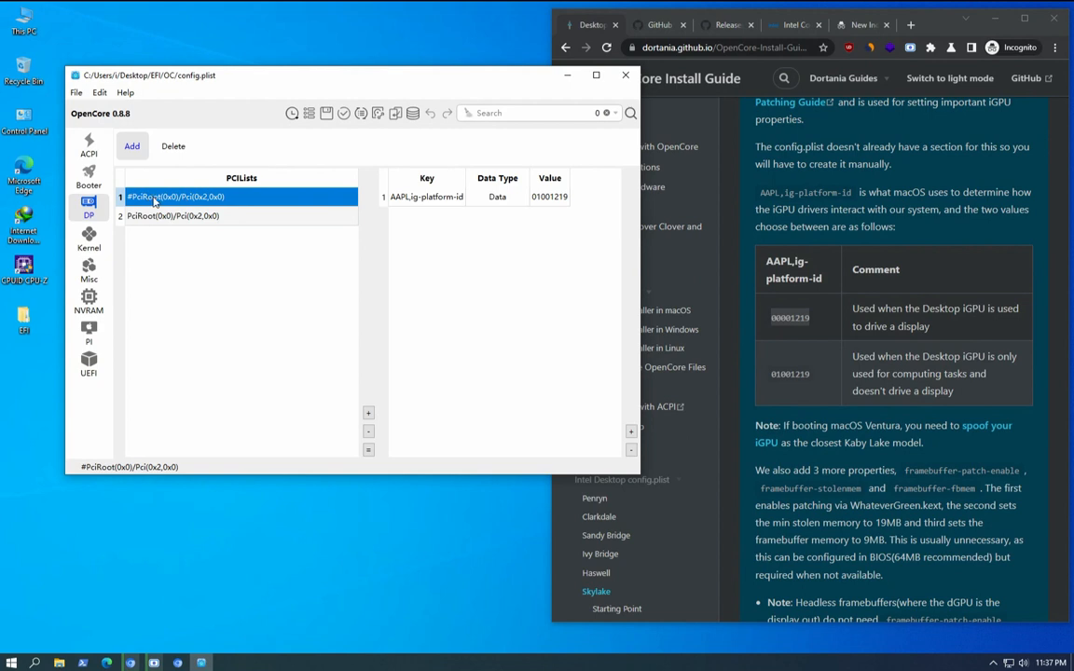
left_click(368, 432)
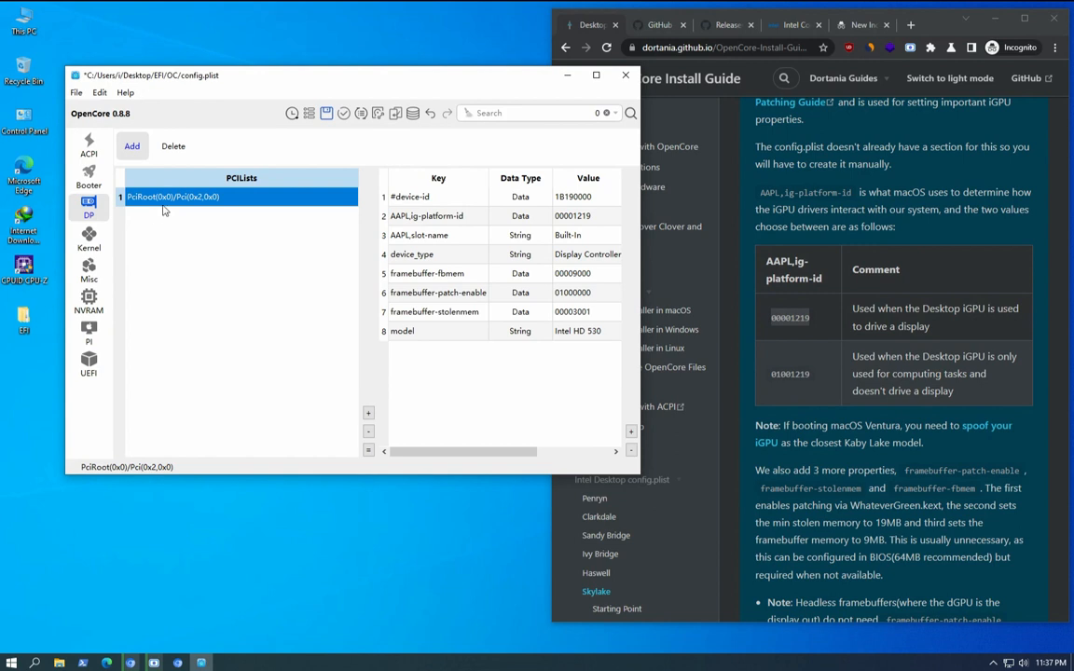
left_click(325, 114)
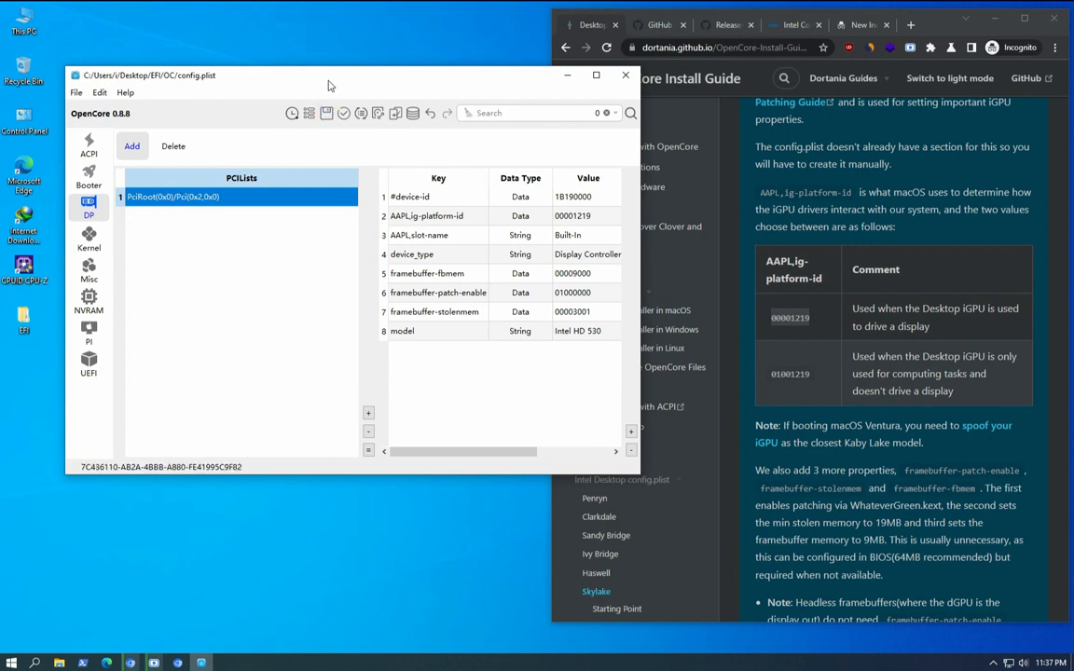
Step: Check the remaining PciRoot entry's #device-id, AAPL,ig-platform-id and model properties against the guide's platform ID table
left_click_drag(300, 76, 270, 69)
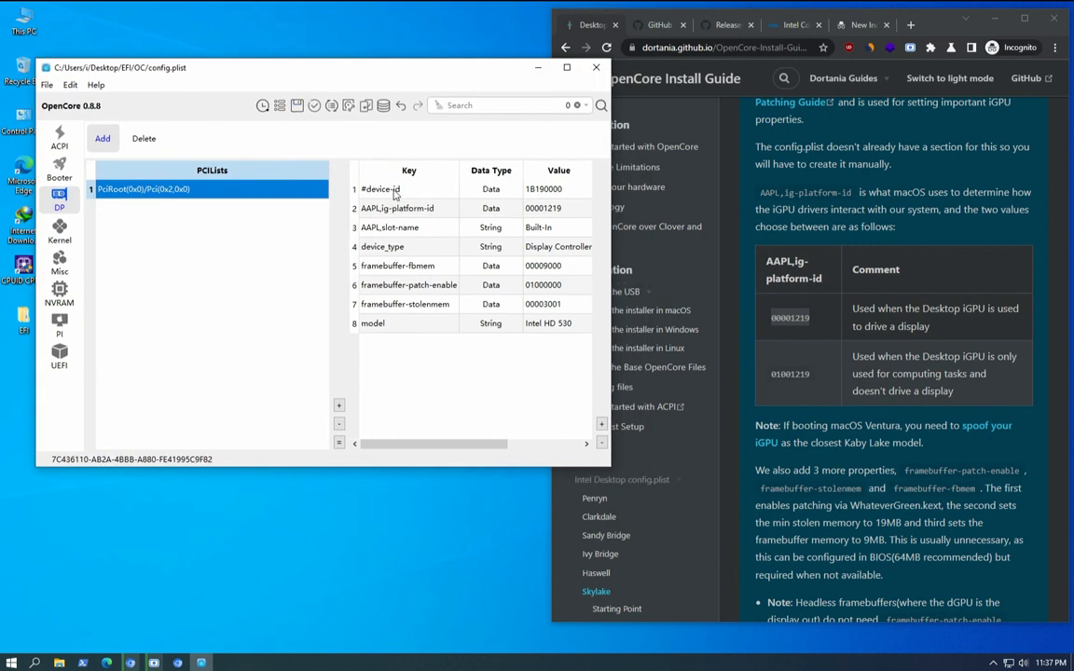
left_click(400, 191)
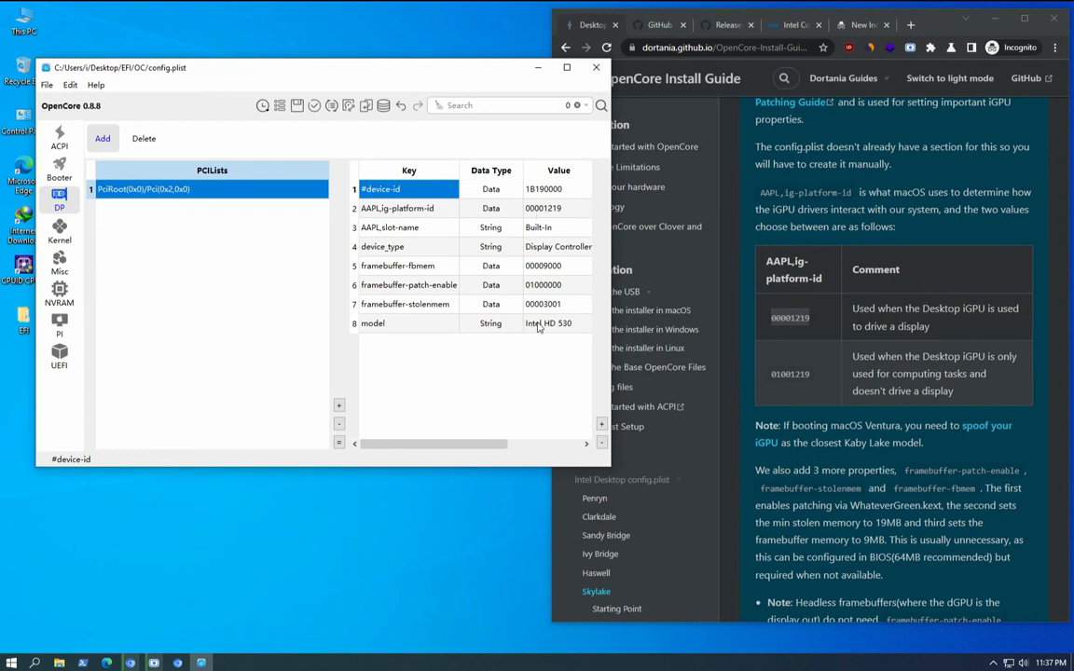
left_click(744, 320)
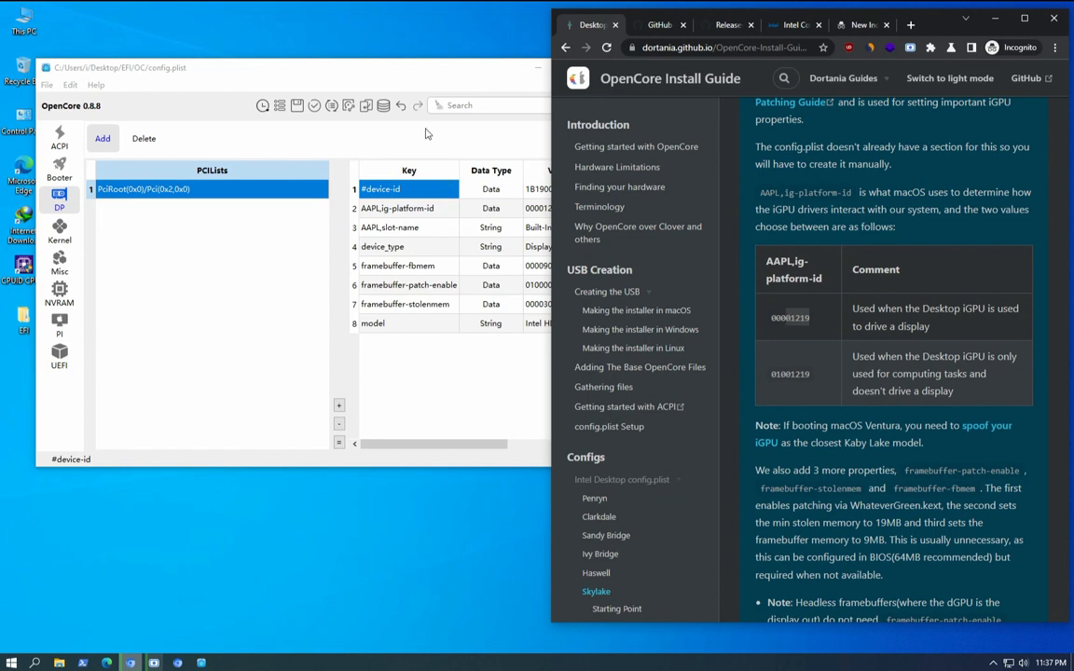
left_click_drag(385, 66, 367, 65)
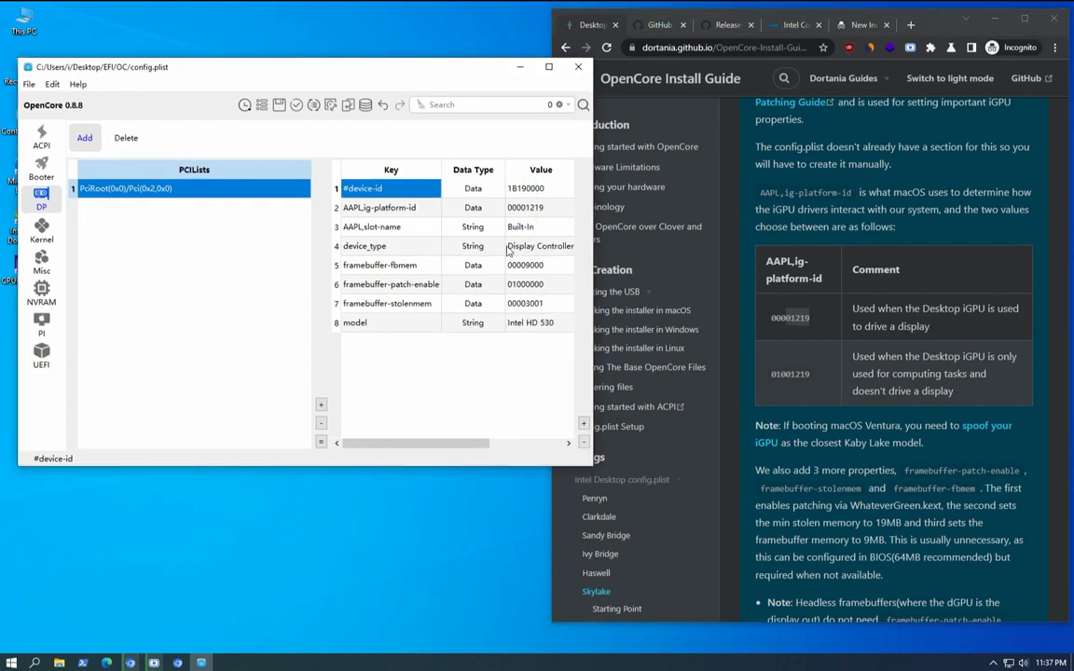
left_click(783, 320)
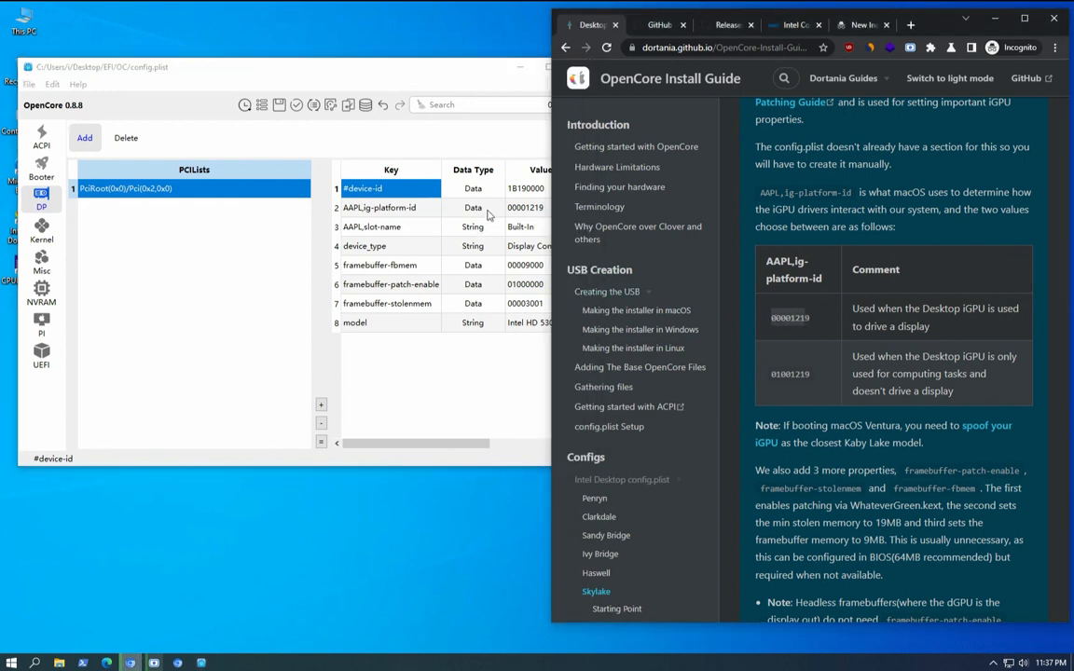
left_click(530, 210)
left_click(534, 324)
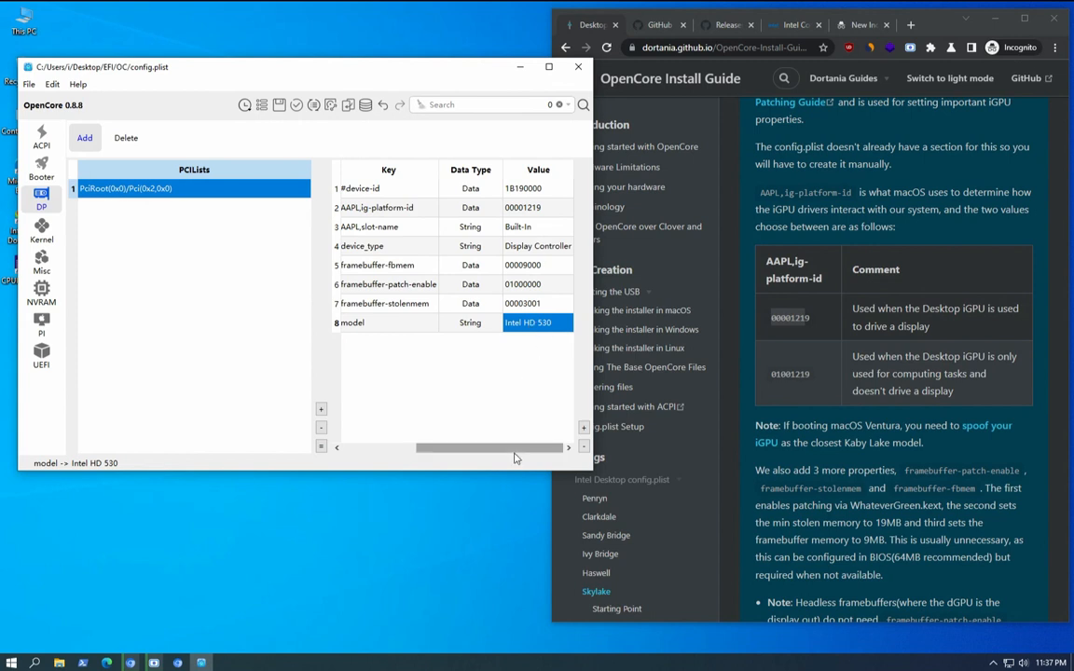
left_click_drag(490, 449, 408, 449)
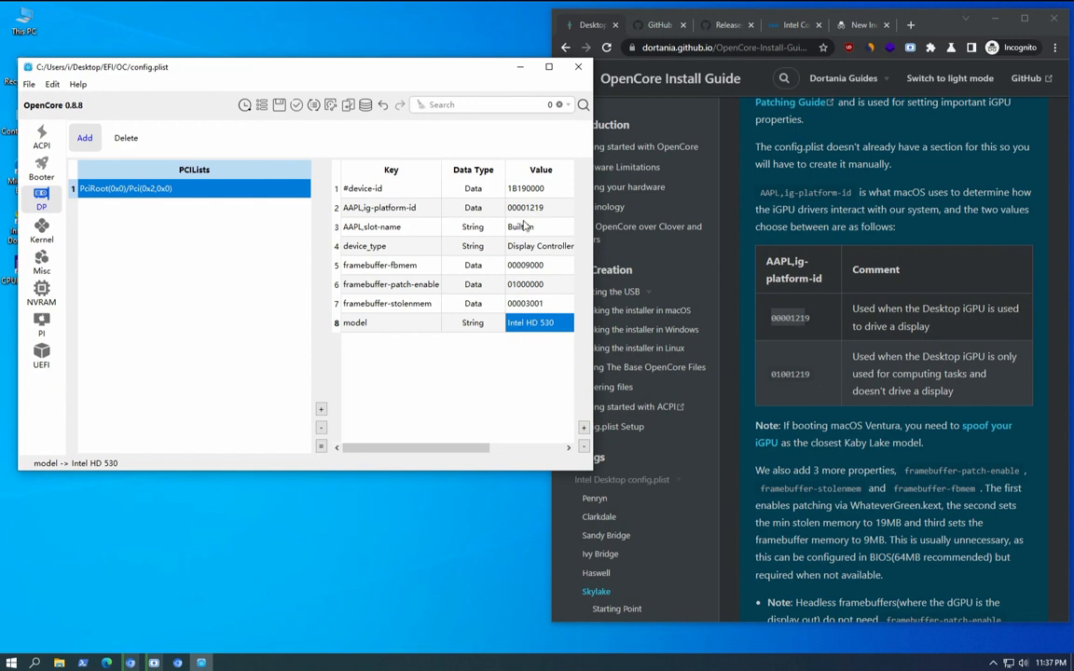
left_click(781, 376)
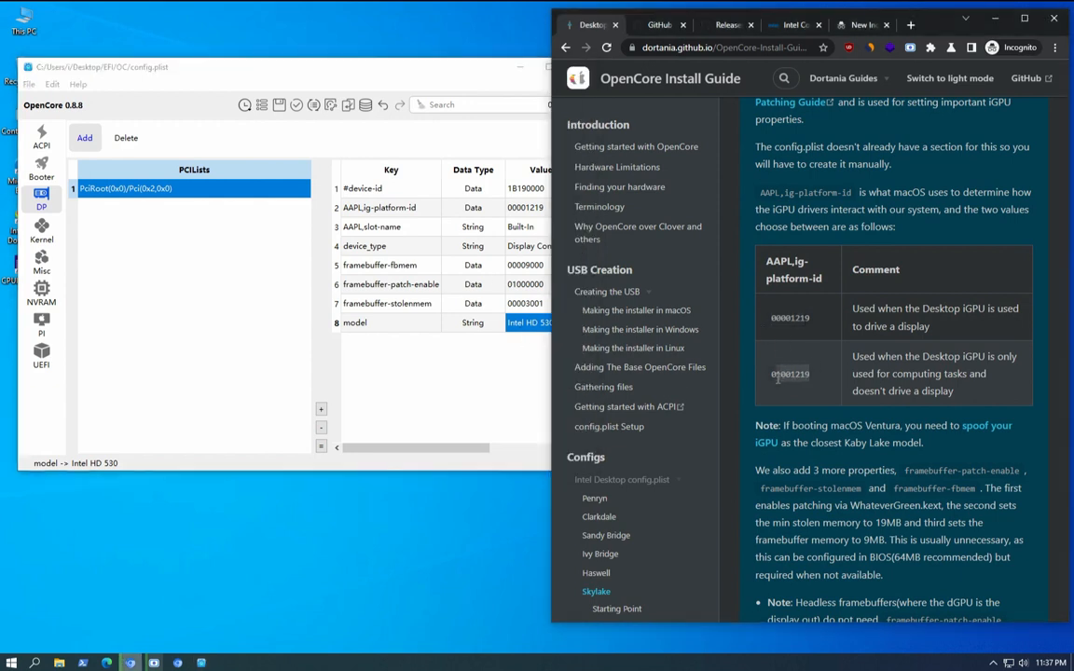
Step: Compare the PciRoot(0x0)/Pci(0x2,0x0) framebuffer properties and #device-id with the guide's example table and its device-id note for P530 users
left_click(408, 333)
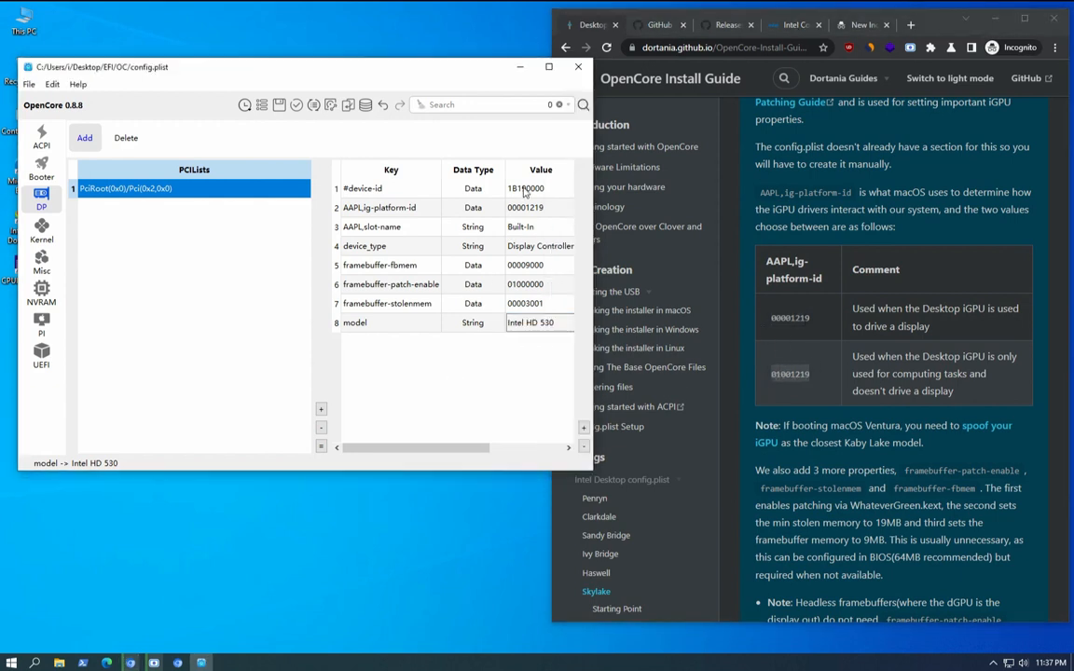
left_click_drag(378, 73, 438, 80)
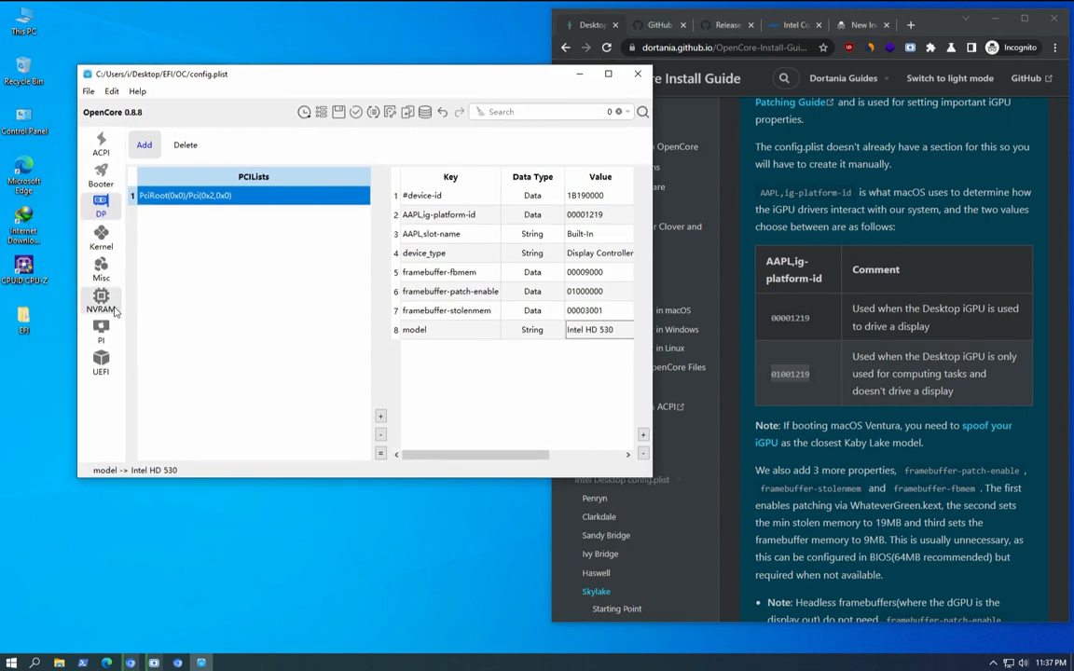
scroll(965, 458, "down", 1)
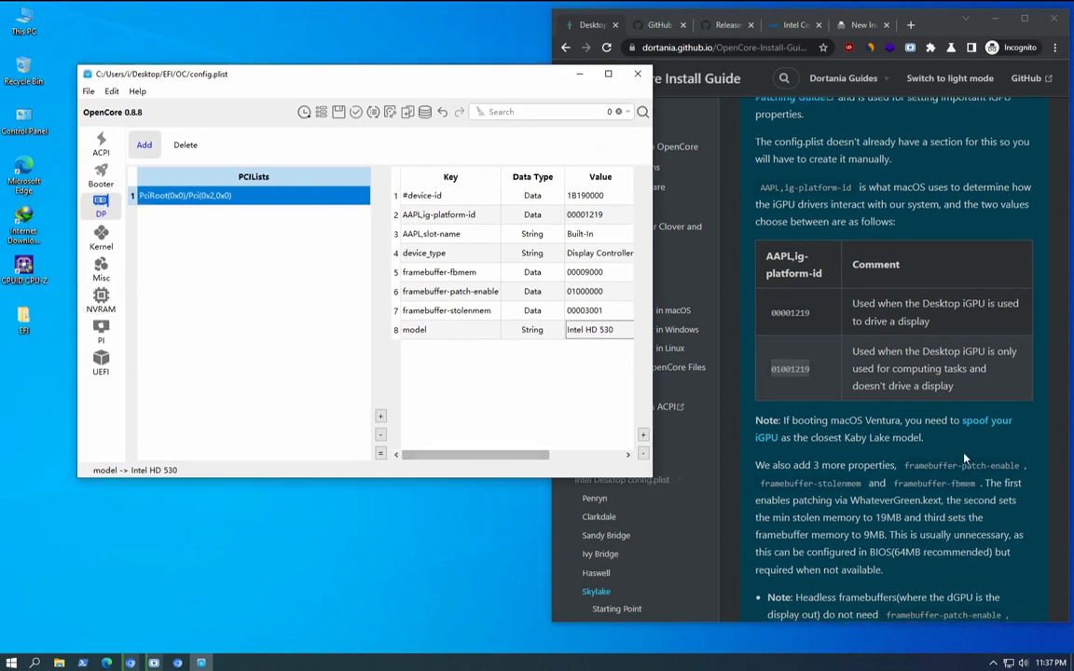
scroll(965, 459, "down", 5)
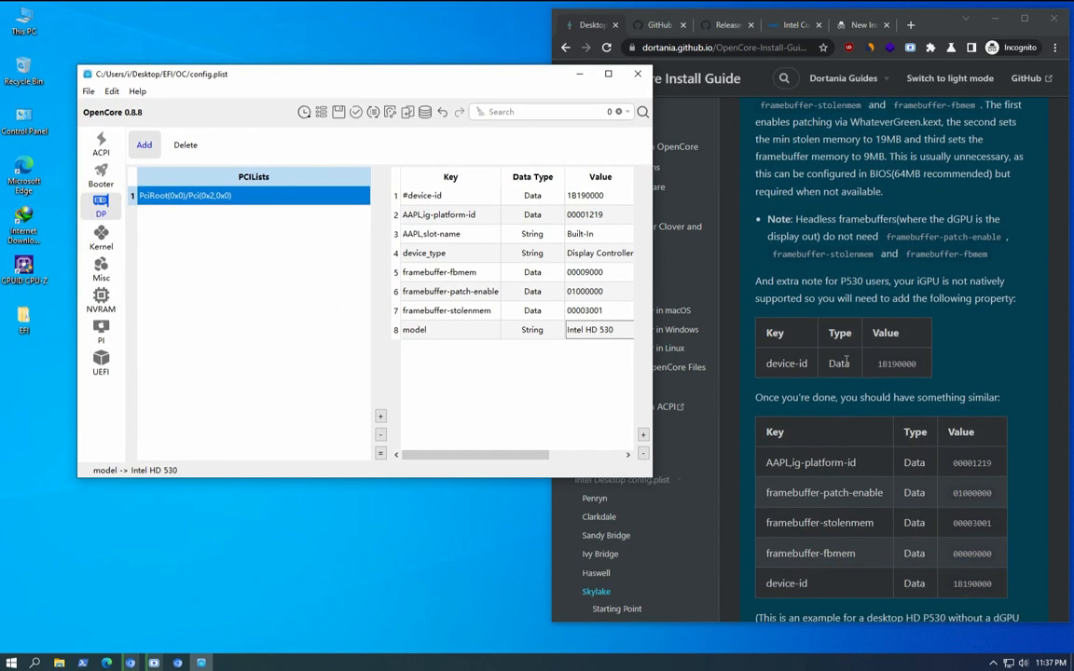
scroll(839, 353, "down", 1)
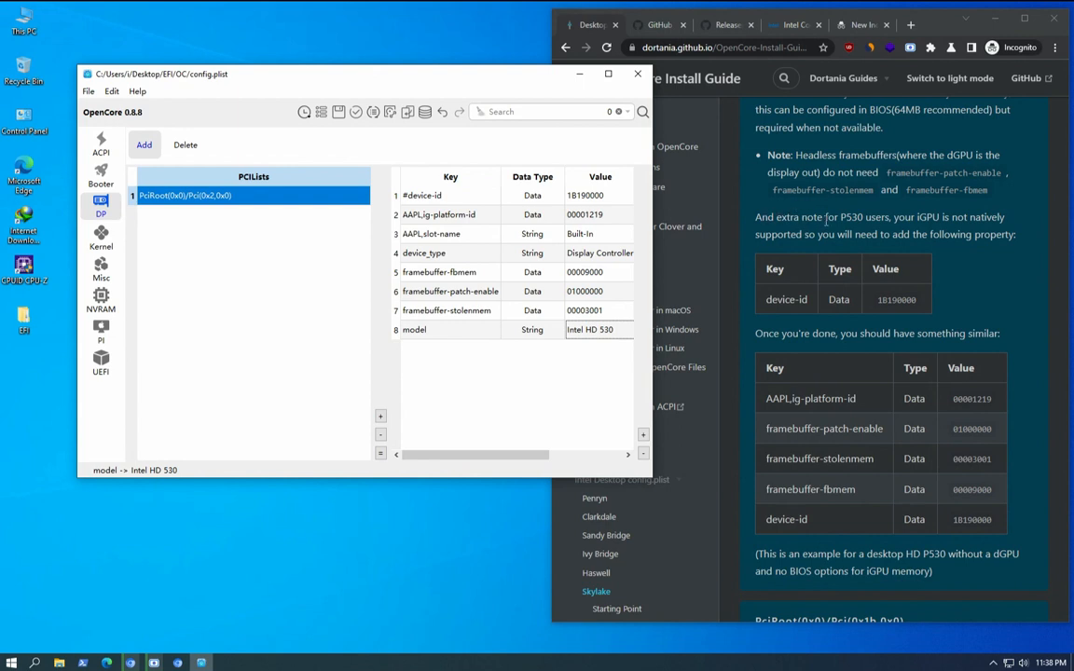
left_click_drag(826, 220, 888, 217)
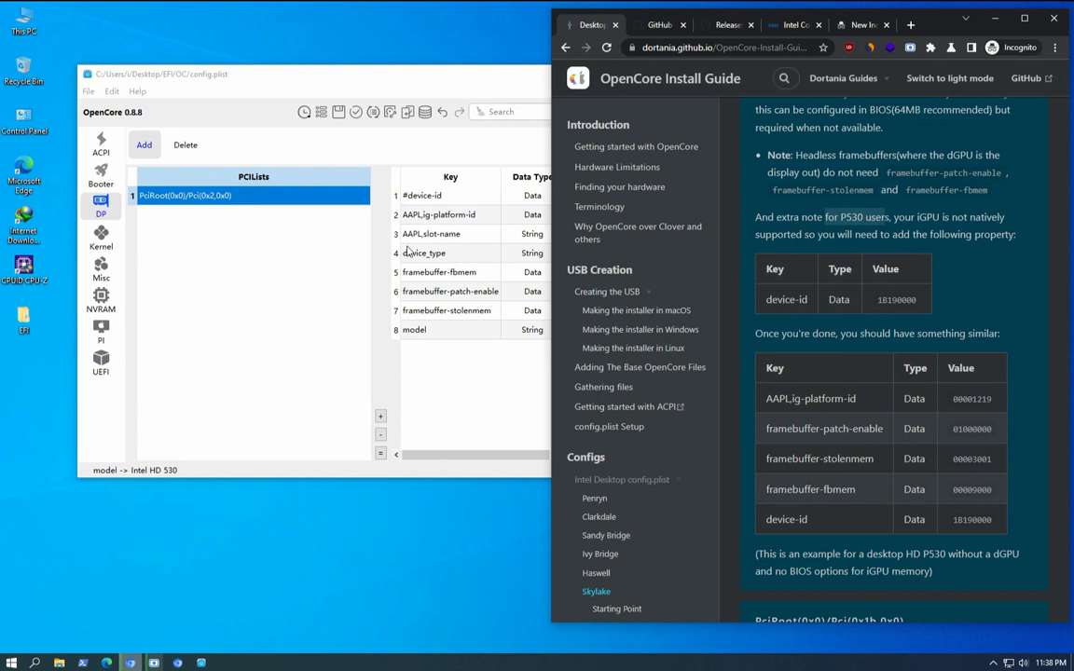
left_click(409, 194)
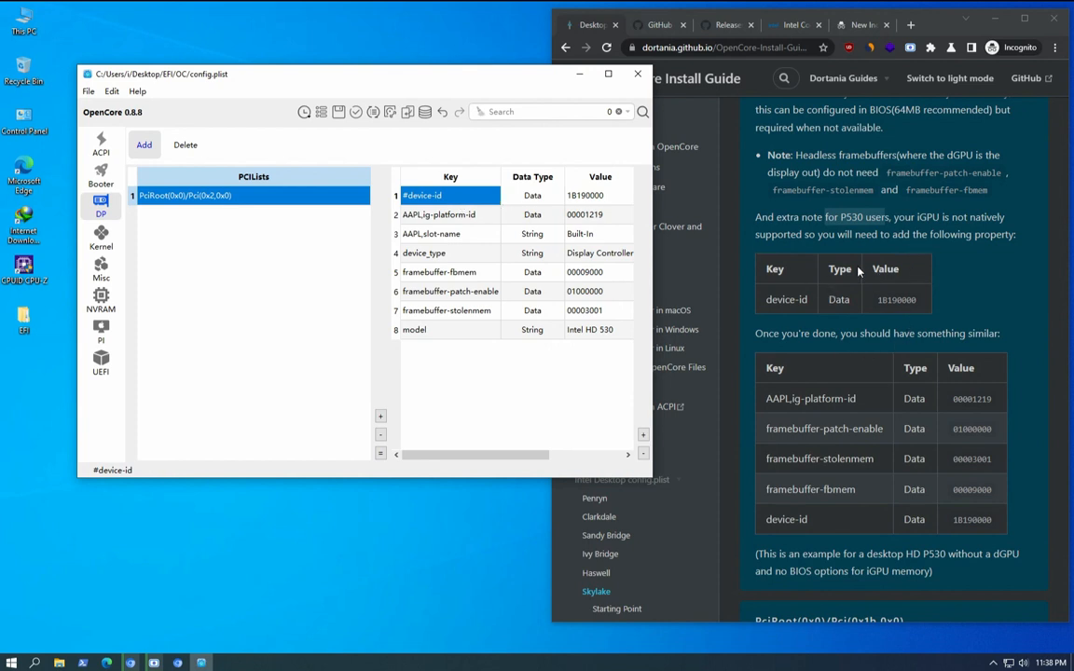
scroll(877, 272, "down", 1)
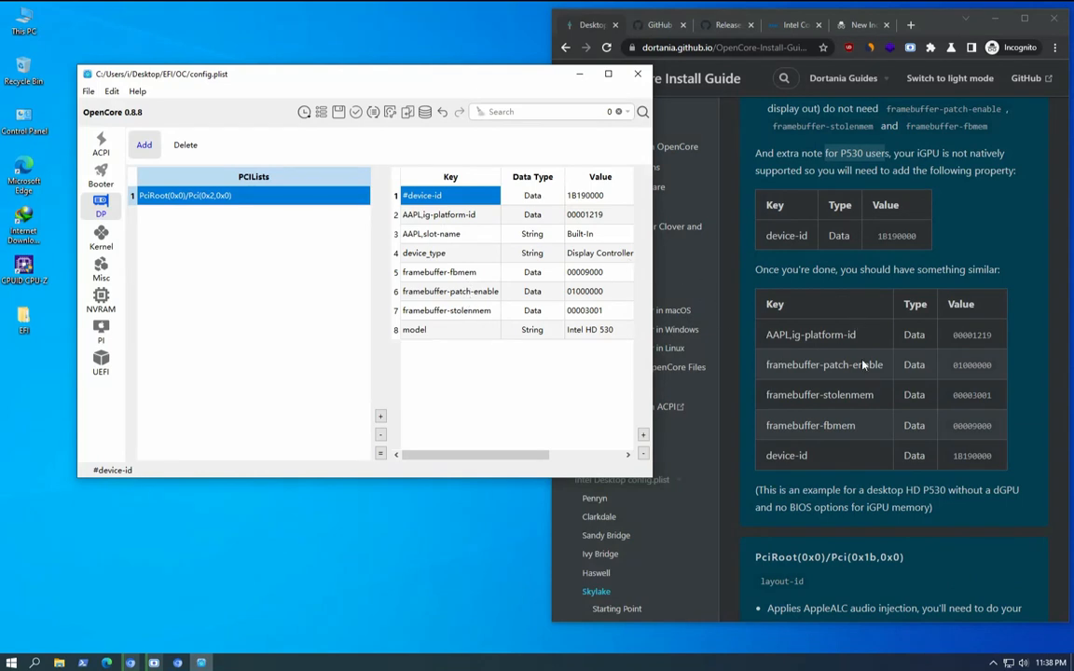
Step: Read the guide's PciRoot(0x0)/Pci(0x1b,0x0) layout-id section on AppleALC audio and check it against the device properties list
scroll(854, 454, "down", 5)
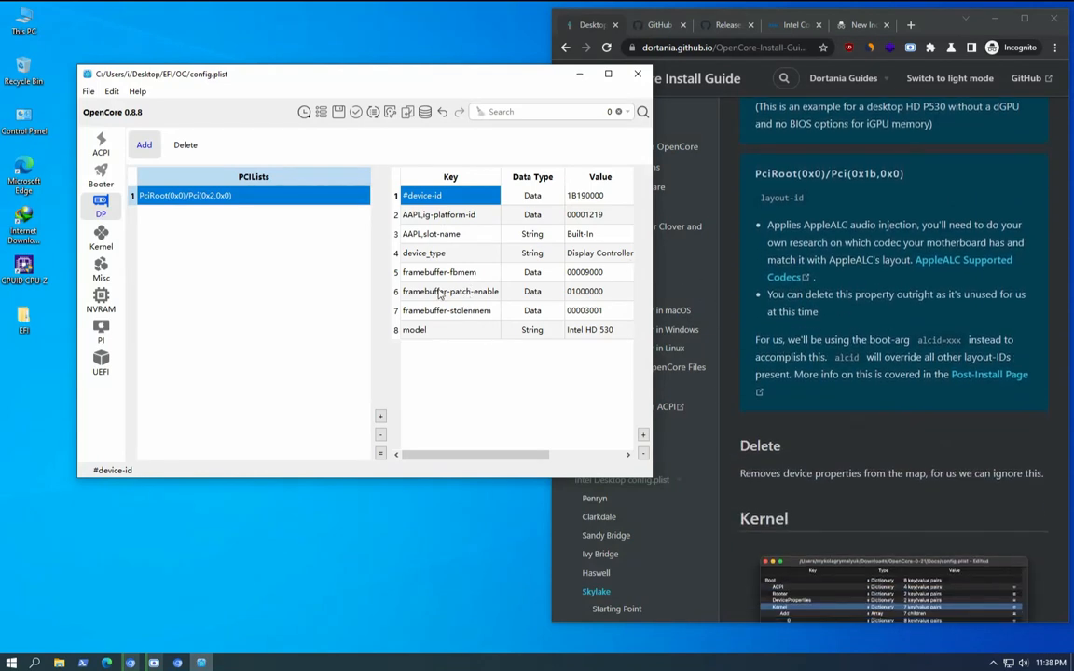
scroll(855, 262, "up", 2)
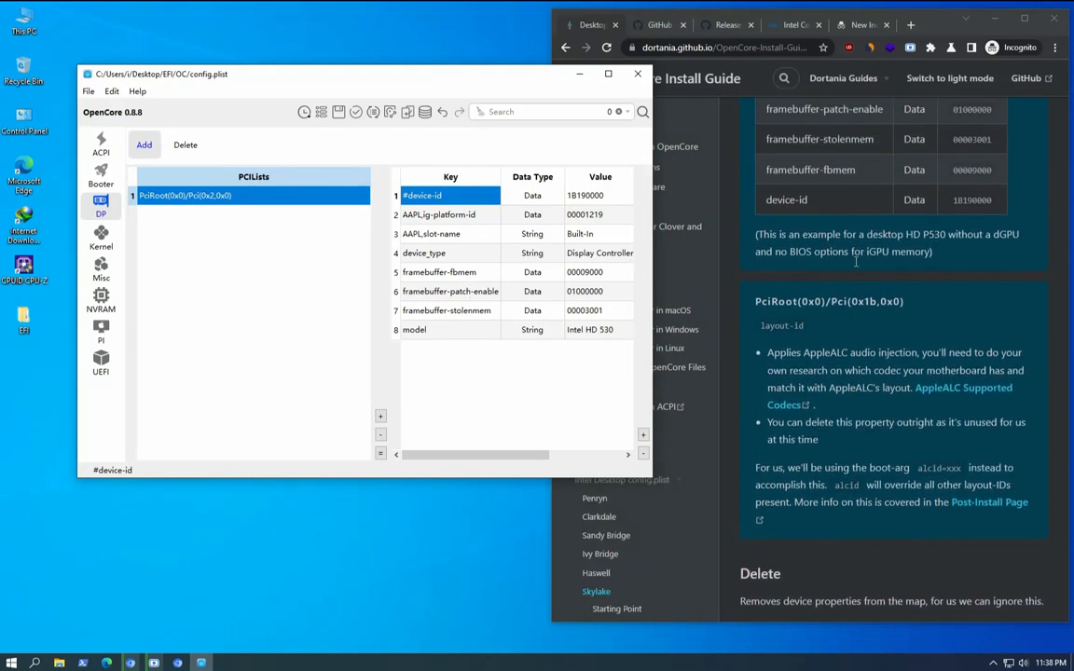
left_click(913, 325)
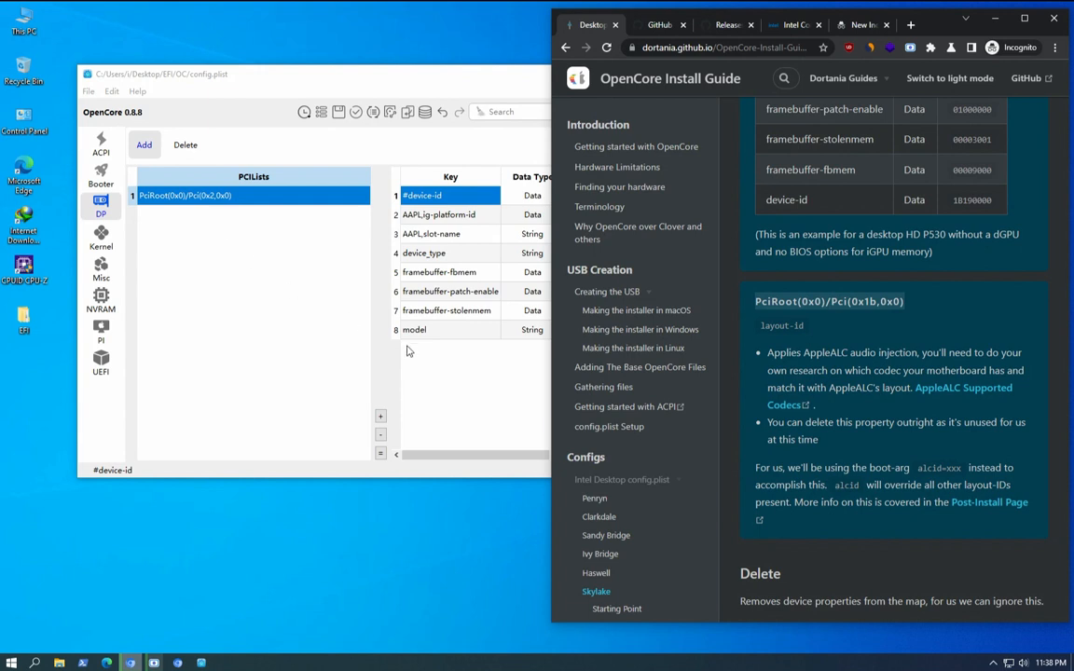
left_click(469, 376)
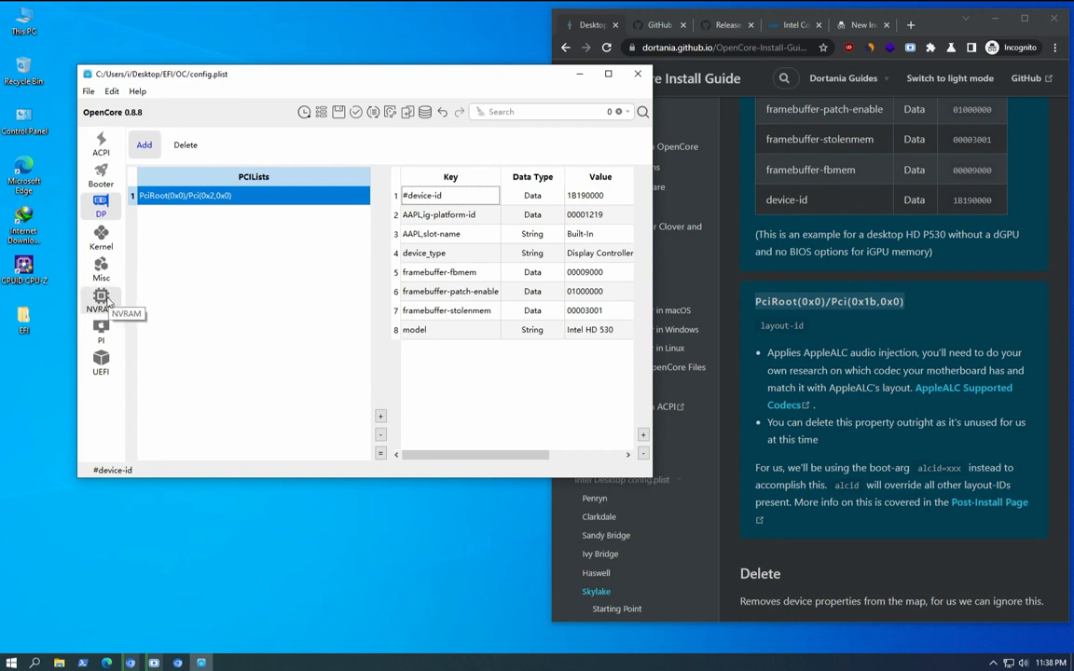
Step: Disable SMCProcessor.kext and SMCSuperIO.kext in the kernel's list of added kexts and save config.plist
left_click(868, 301)
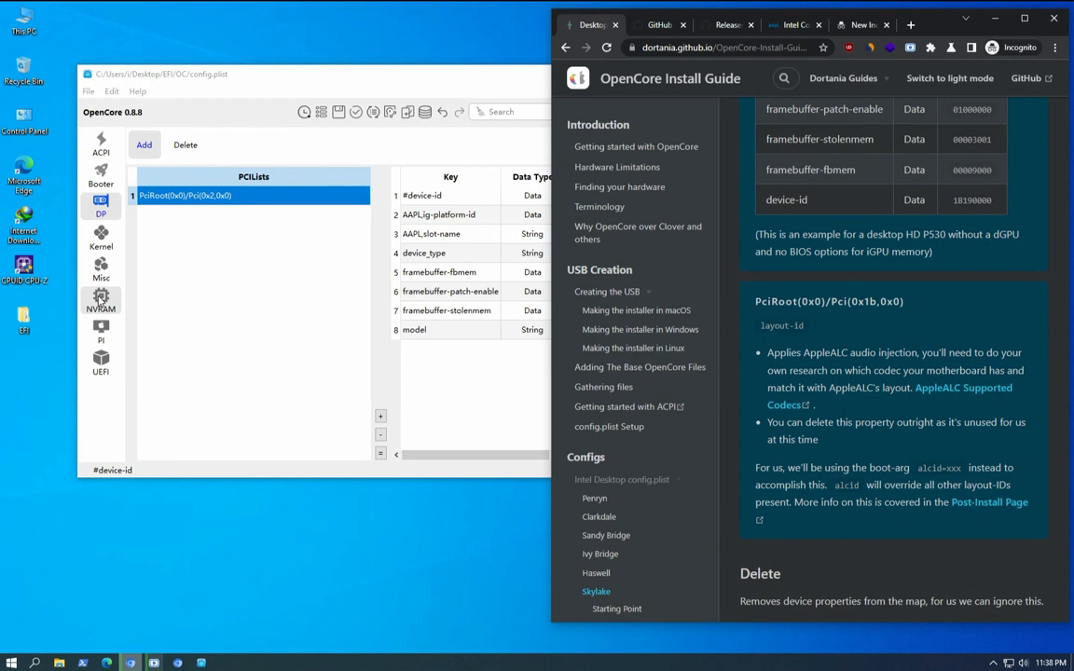
scroll(736, 420, "down", 4)
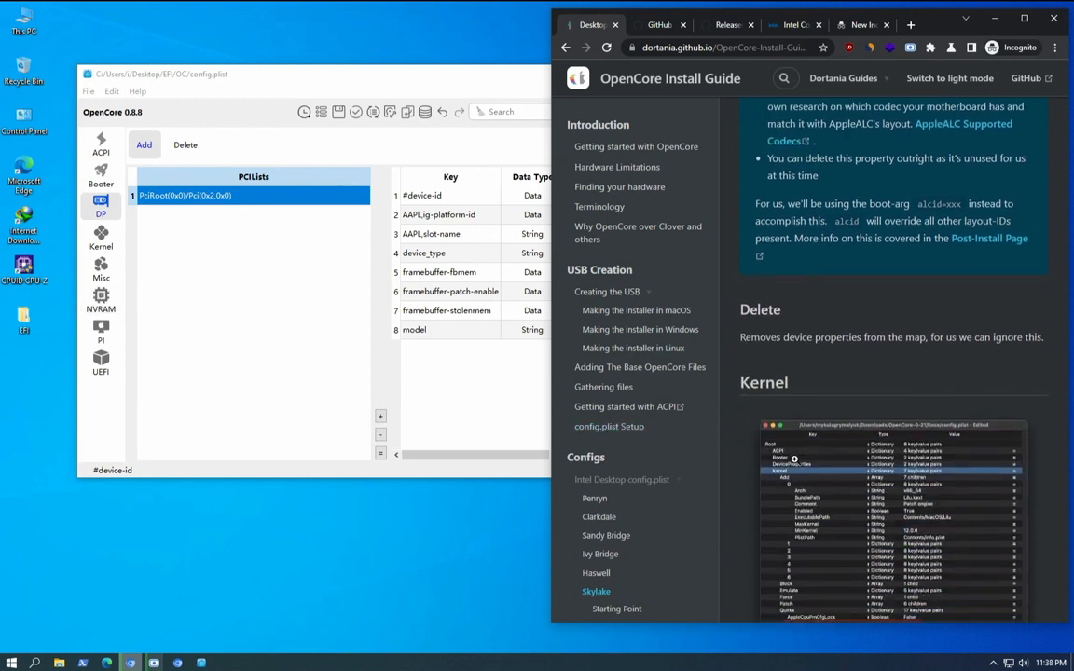
left_click_drag(235, 75, 216, 65)
left_click(84, 229)
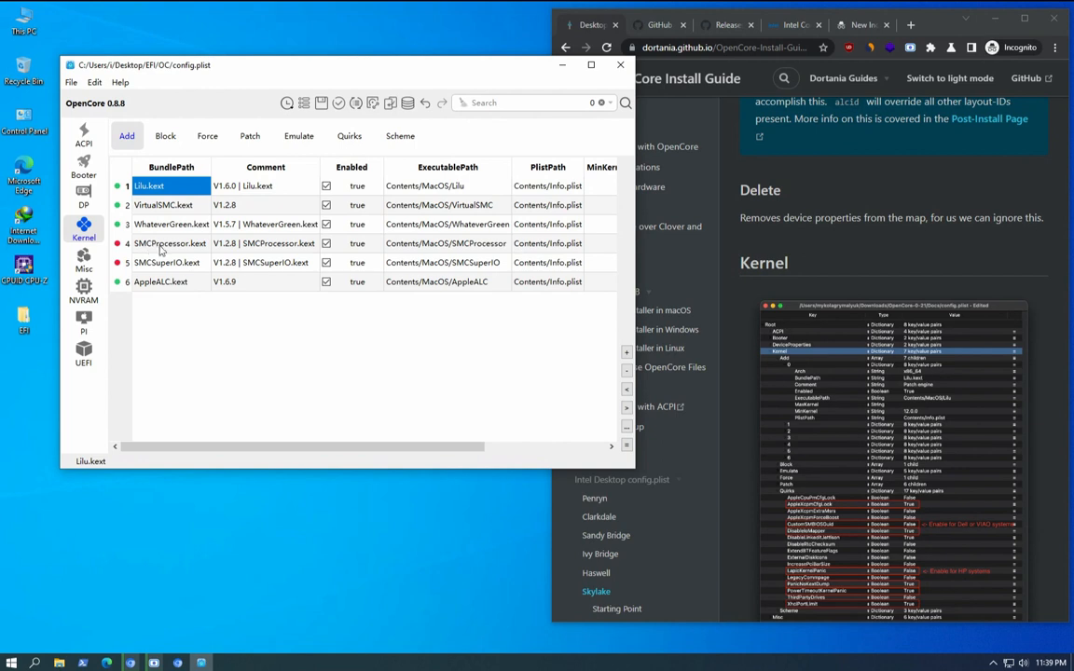
left_click(327, 245)
left_click(326, 262)
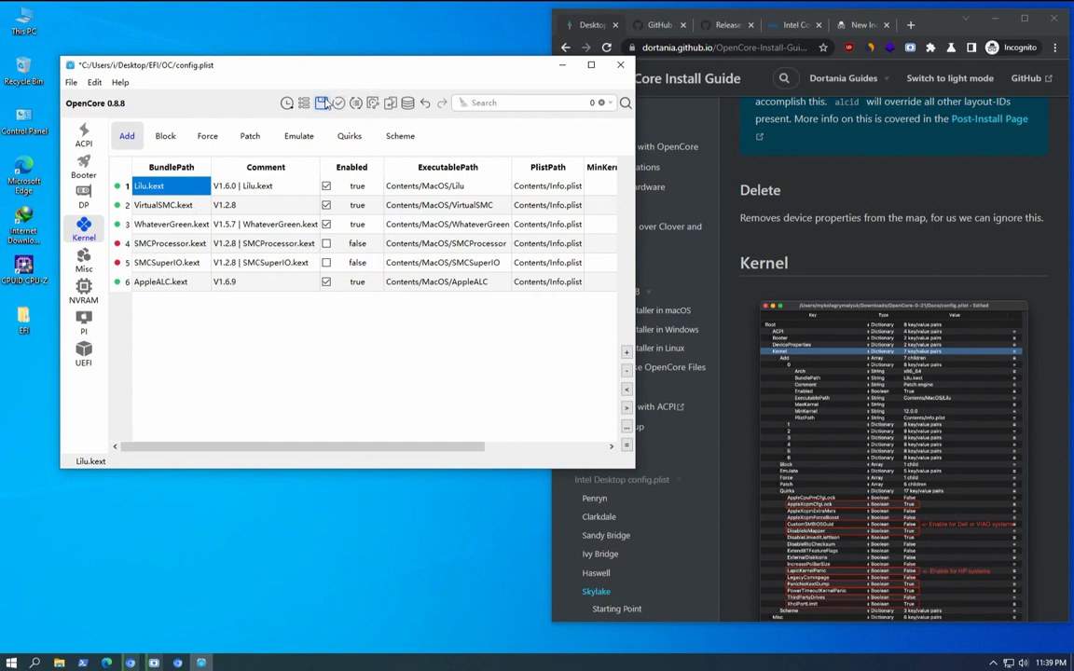
left_click(322, 103)
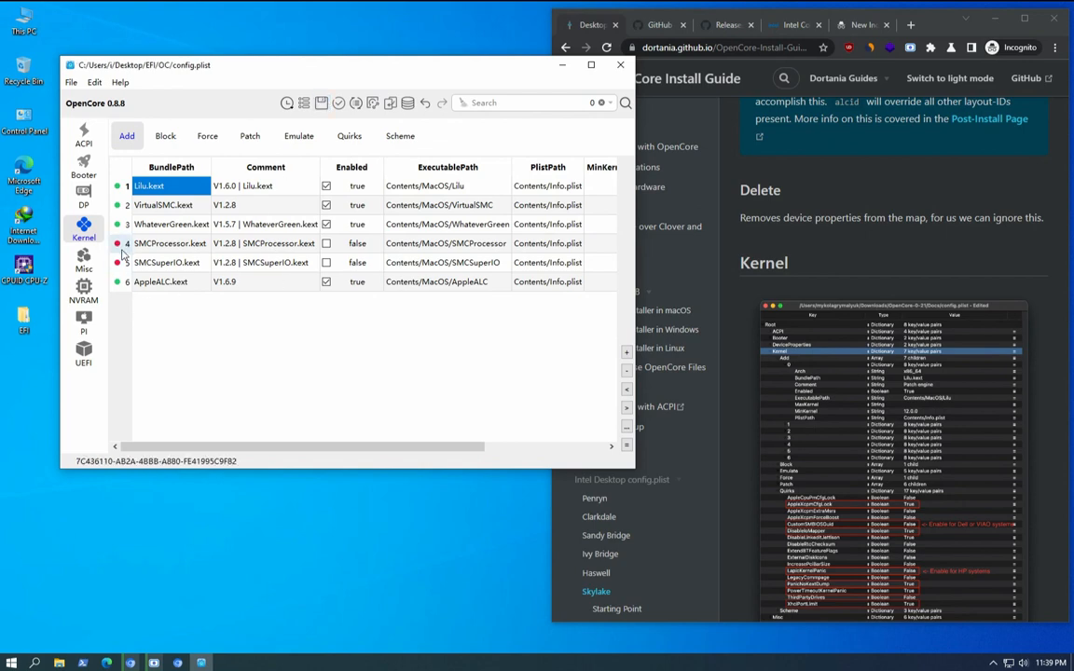
Step: Read the guide's Kernel section from Add, including its in-depth info, through to the Quirks table
scroll(760, 401, "down", 6)
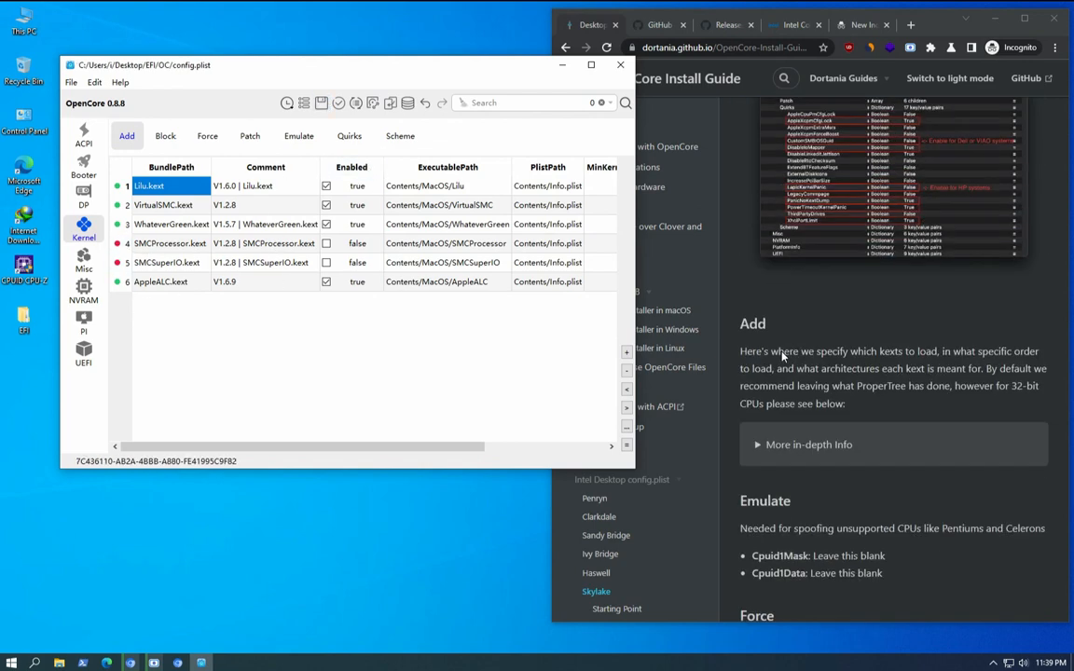
scroll(784, 359, "up", 3)
scroll(784, 359, "up", 10)
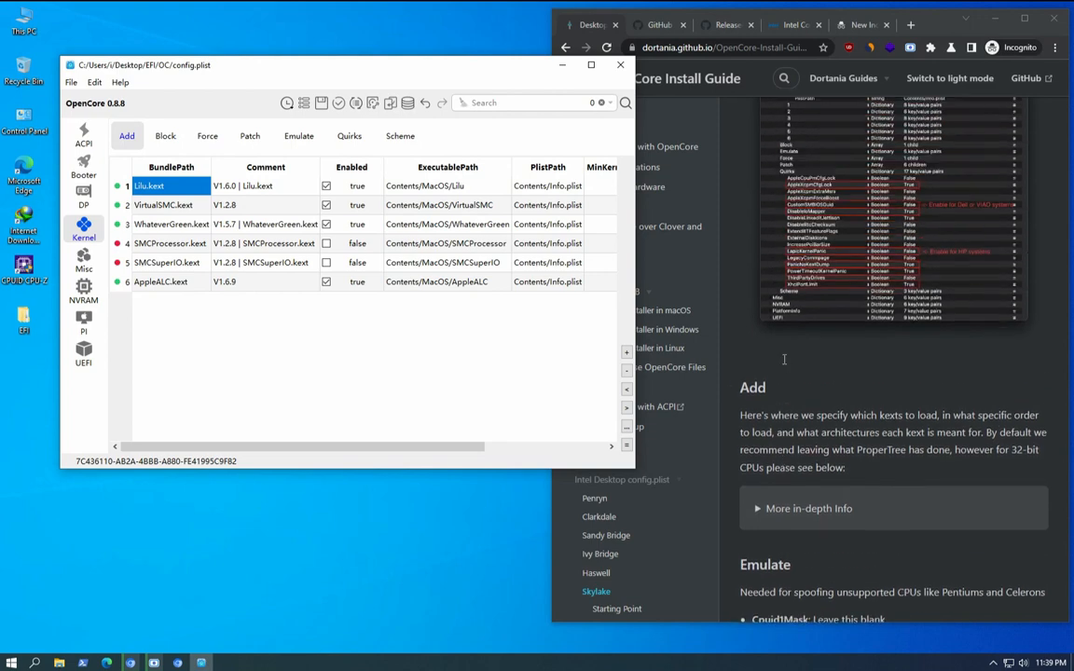
scroll(784, 364, "down", 8)
scroll(784, 365, "down", 2)
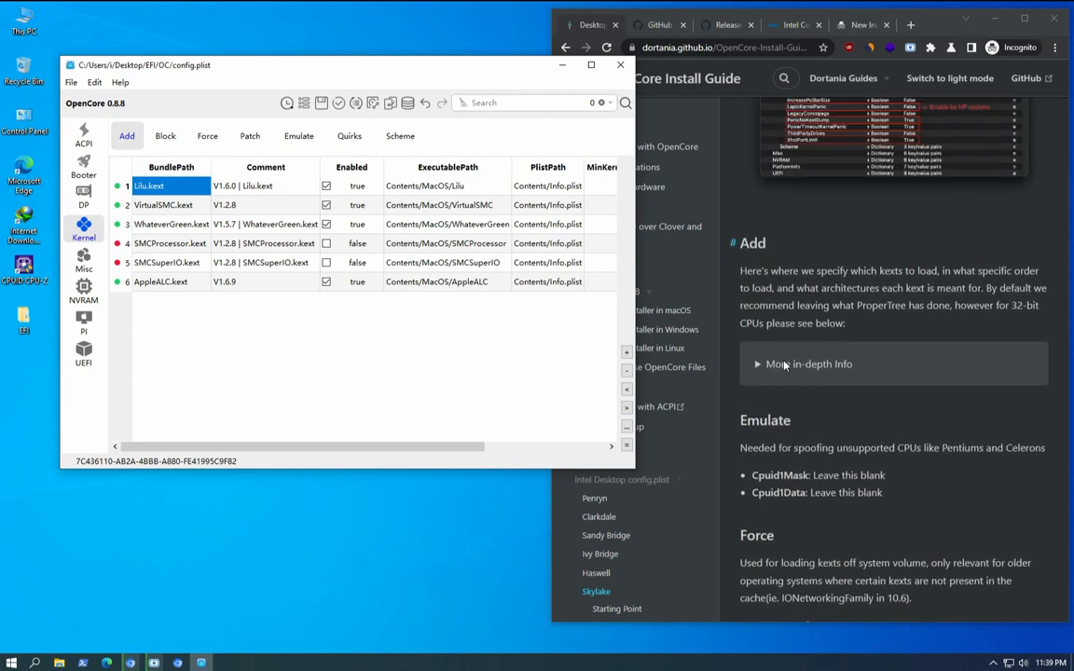
scroll(760, 420, "up", 1)
left_click(758, 447)
scroll(760, 448, "down", 5)
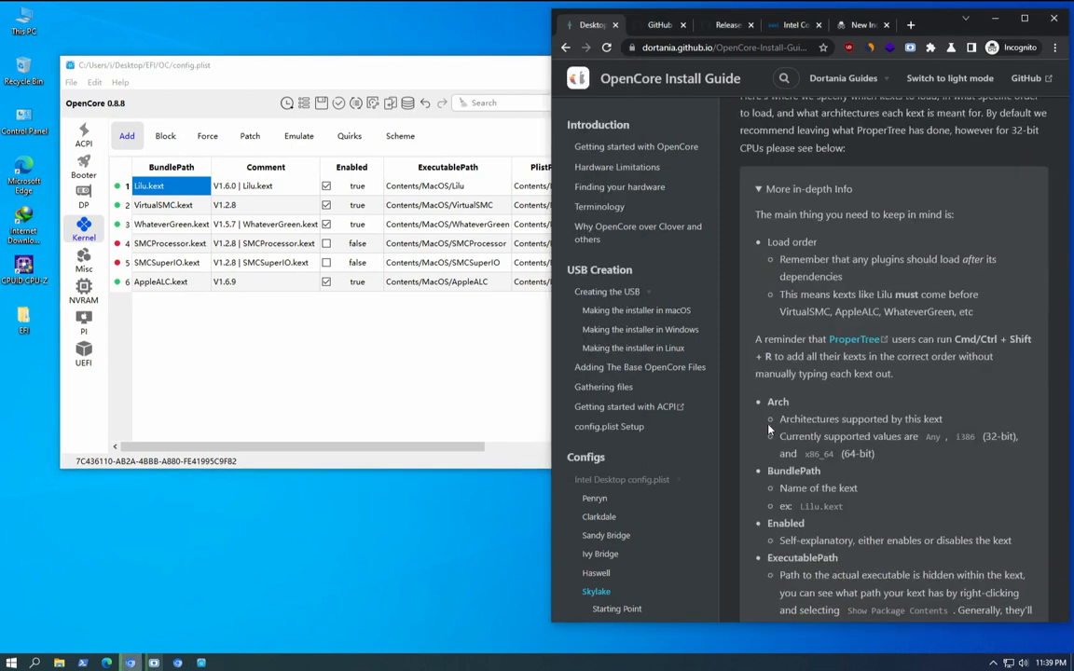
scroll(769, 429, "down", 4)
scroll(769, 429, "down", 7)
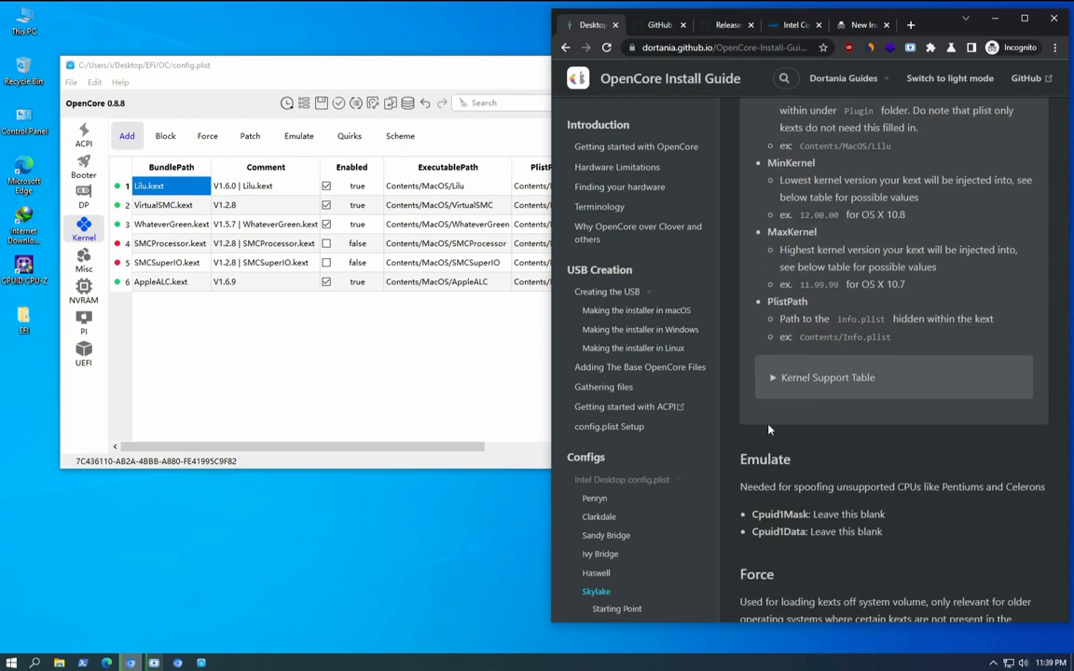
scroll(770, 429, "down", 10)
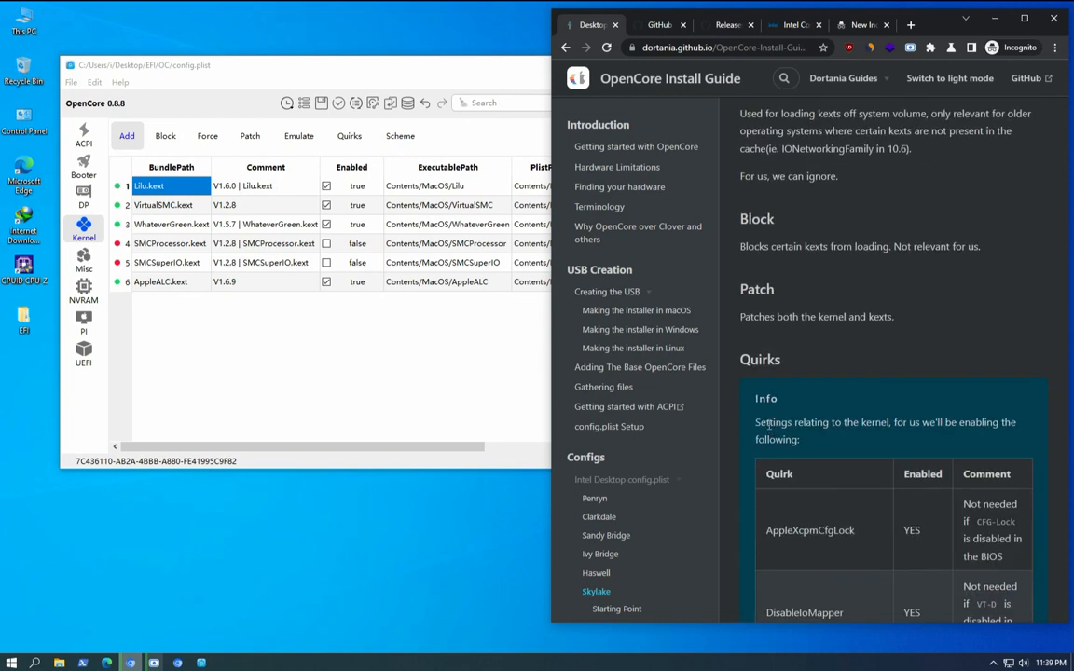
Step: Open the Misc boot settings and go back over the guide's Kernel overview image and kext load-order notes
left_click(84, 265)
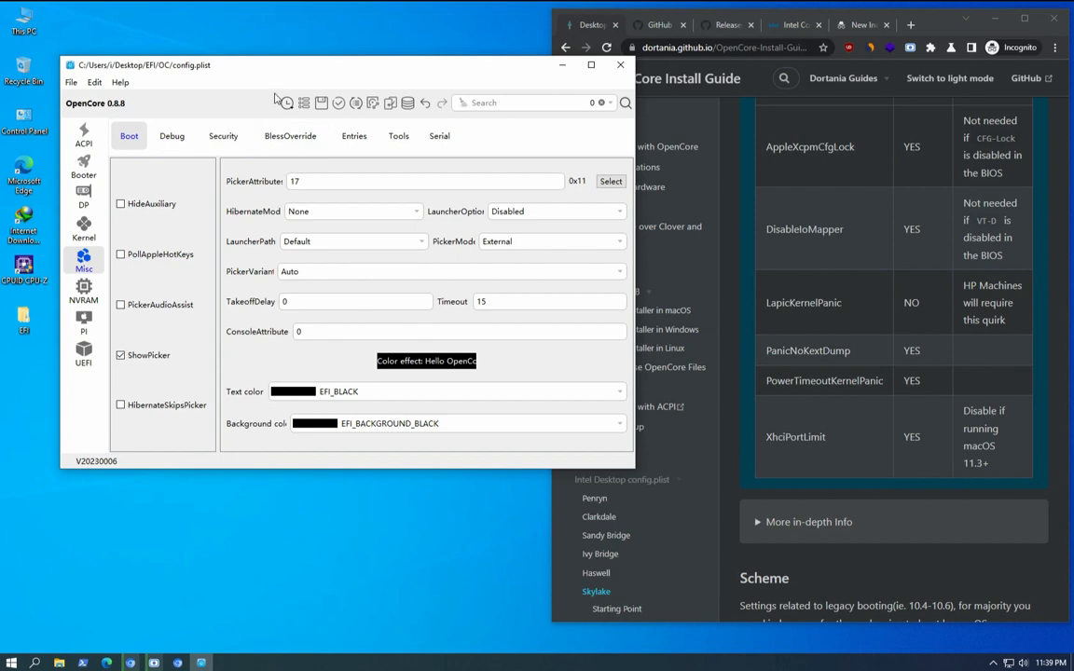
scroll(761, 493, "up", 10)
scroll(846, 550, "up", 10)
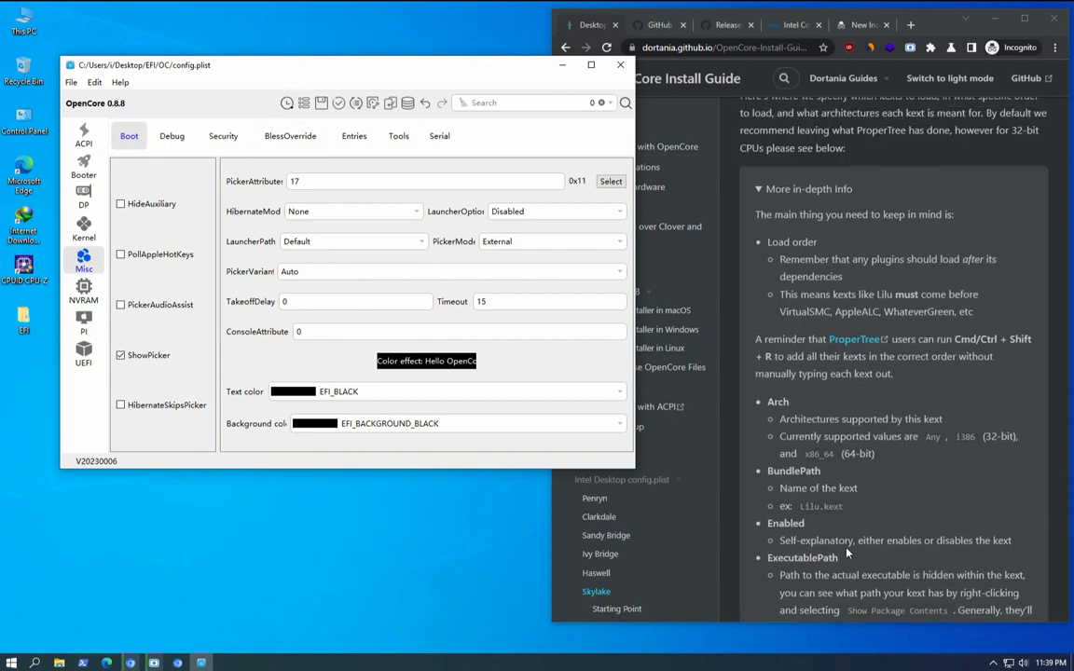
scroll(845, 547, "up", 2)
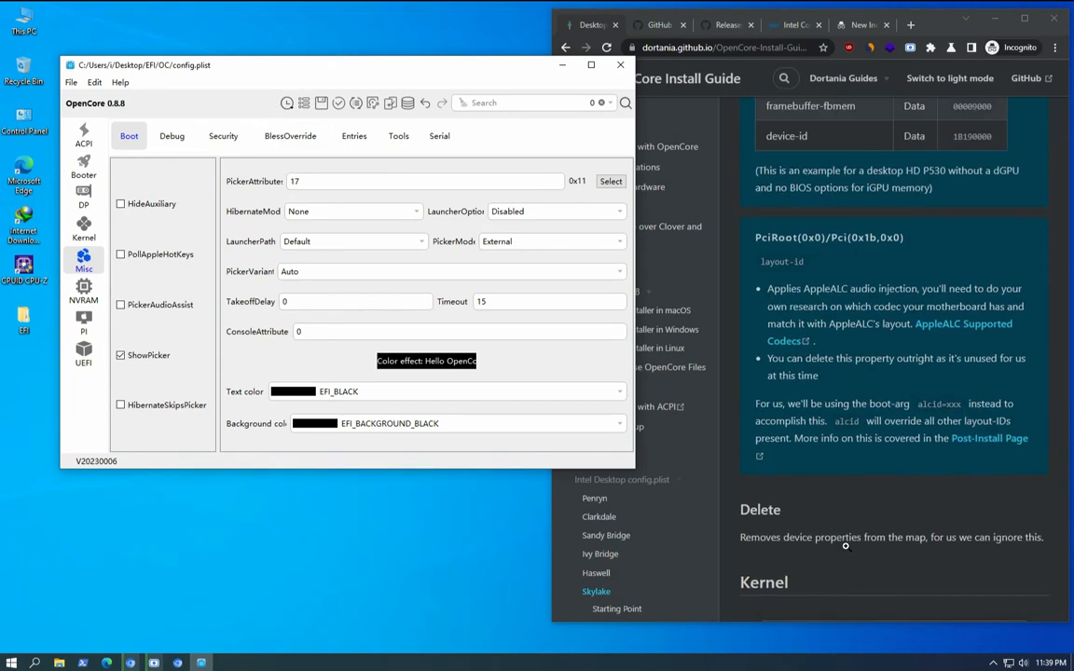
scroll(755, 155, "down", 5)
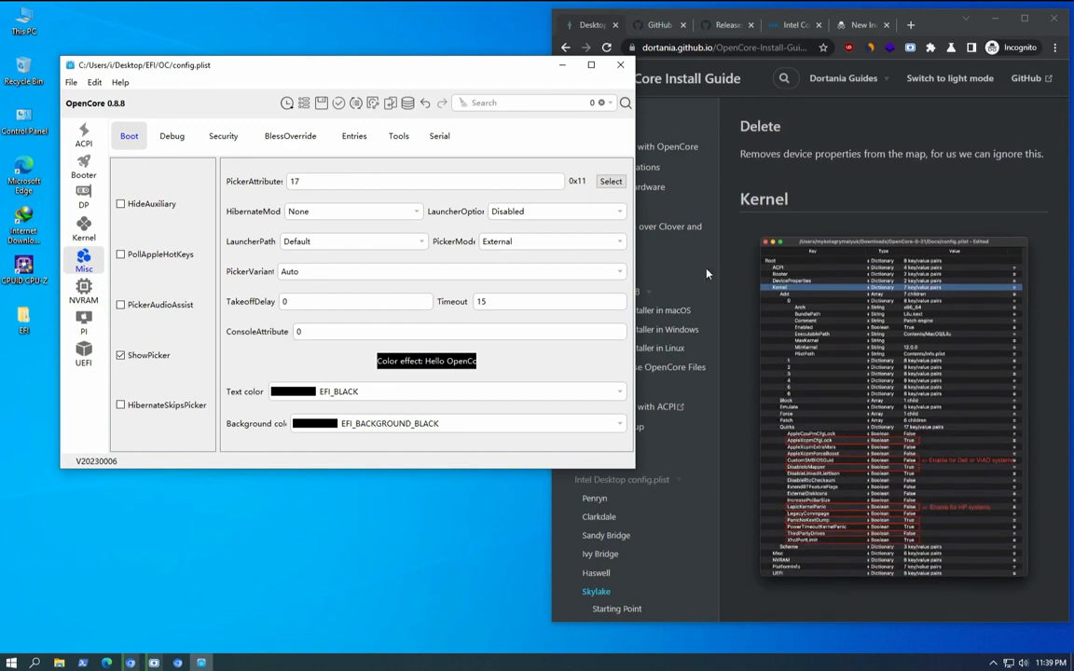
scroll(914, 514, "down", 1)
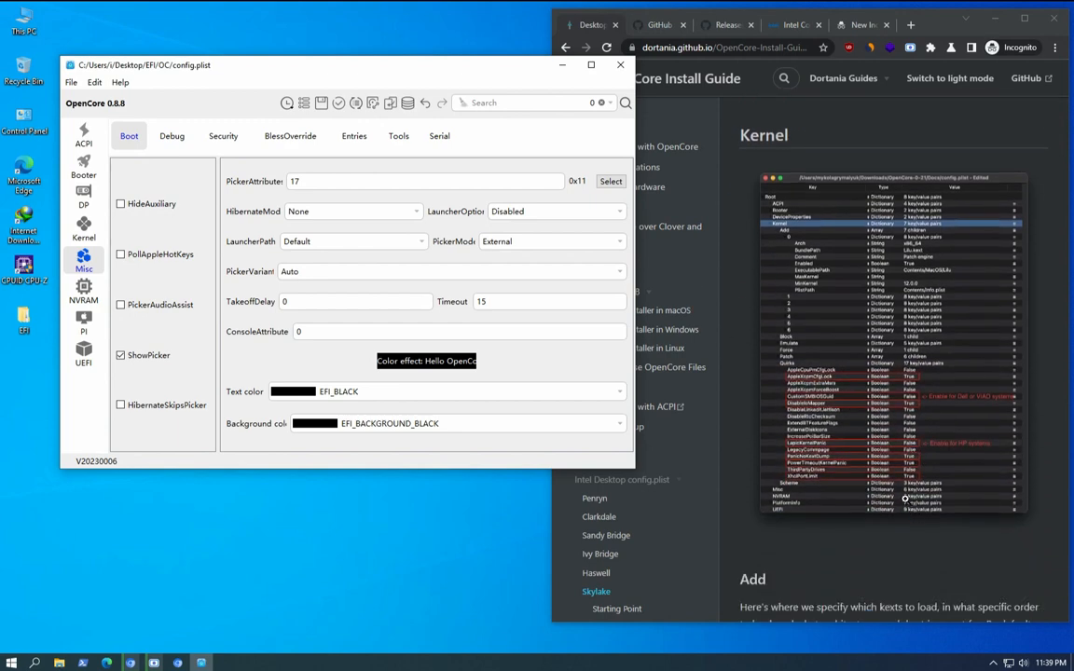
scroll(905, 499, "up", 1)
scroll(811, 342, "down", 6)
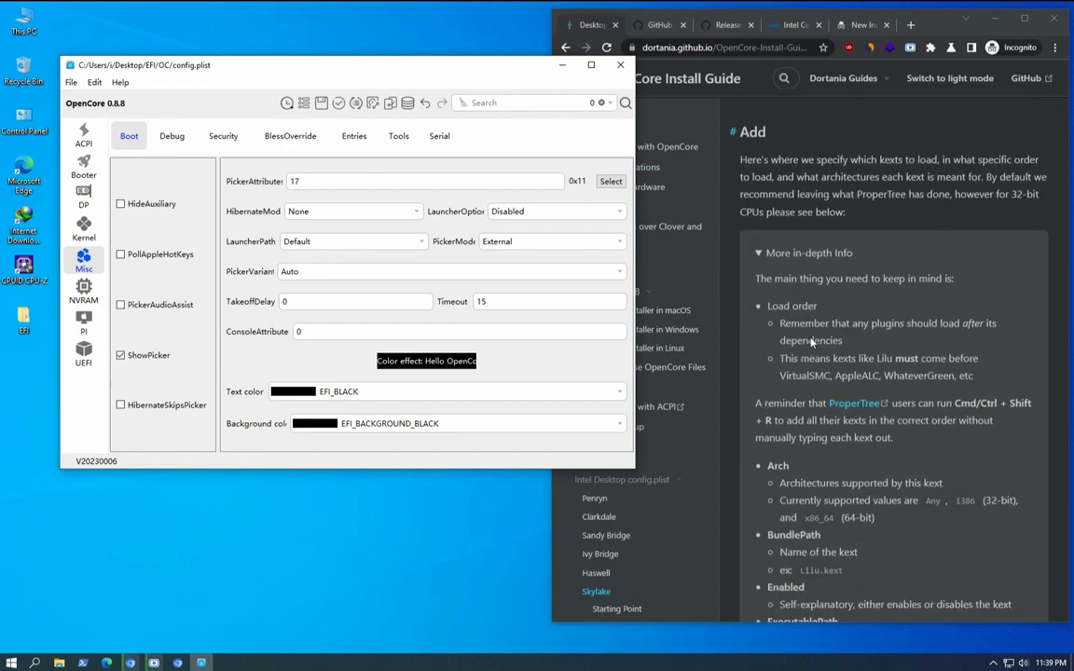
scroll(770, 313, "down", 1)
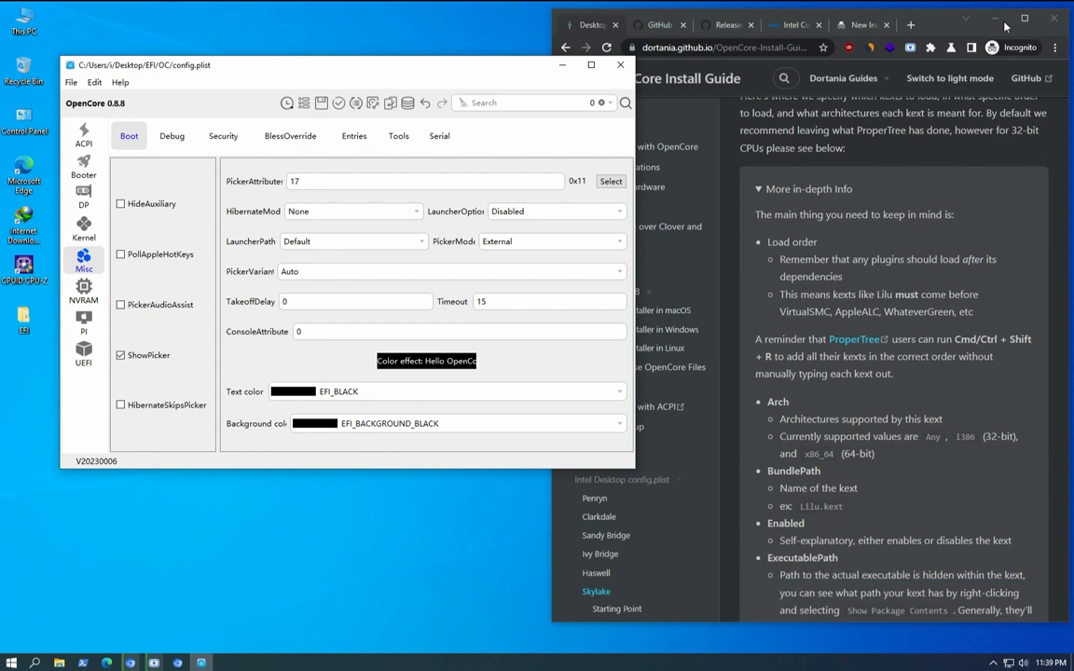
Step: Arrange the config editor beside the guide, collapse the Add section's in-depth info and review the guide's Emulate through Quirks sections
mouse_move(414, 58)
left_mouse_down()
mouse_move(388, 65)
mouse_move(400, 74)
left_mouse_up()
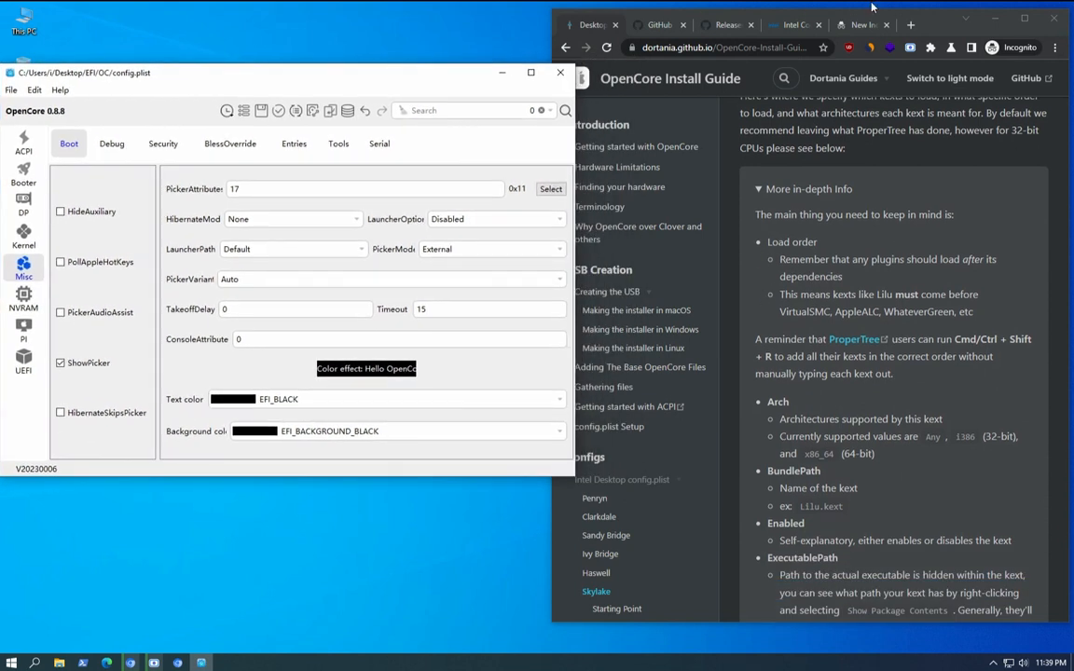
left_click_drag(942, 25, 872, 19)
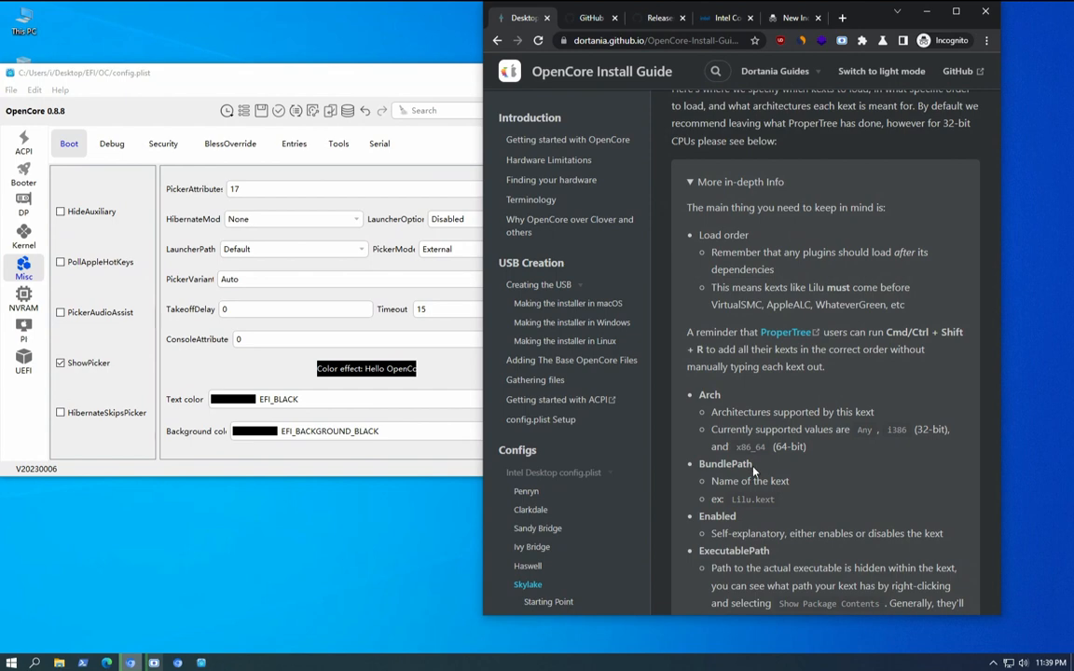
scroll(753, 471, "down", 2)
scroll(754, 462, "up", 4)
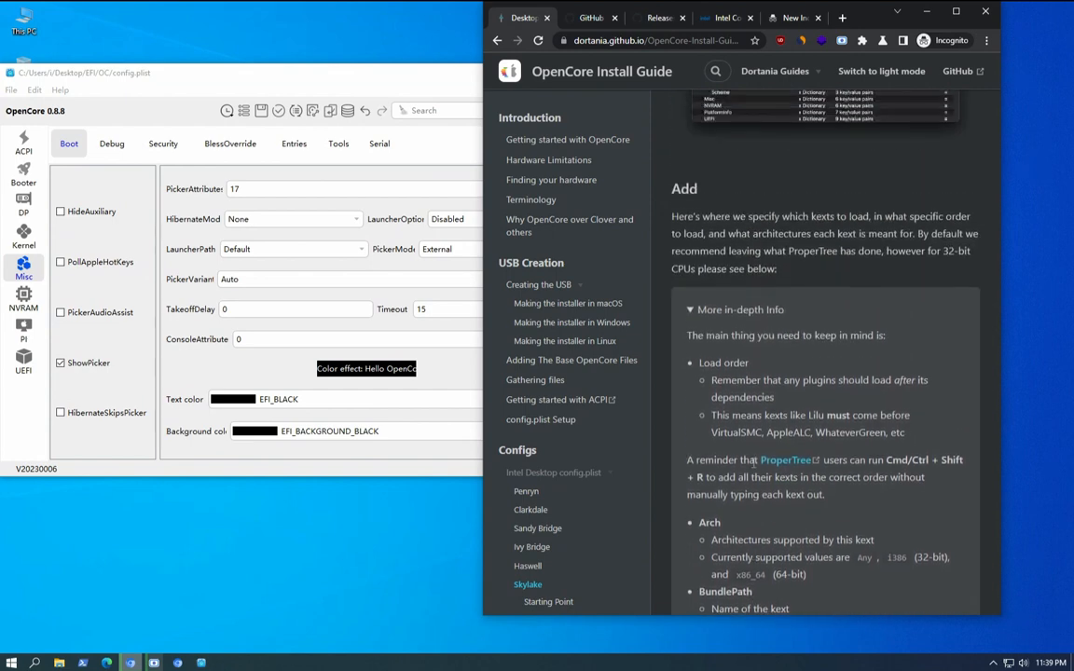
left_click(693, 312)
scroll(716, 340, "down", 5)
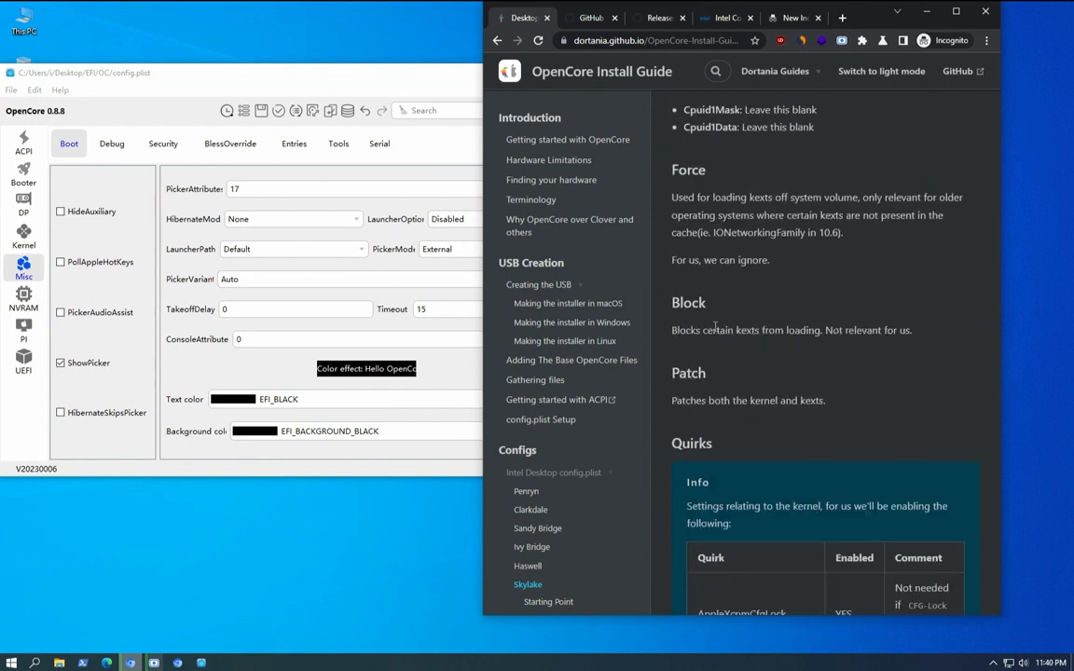
scroll(716, 340, "down", 3)
scroll(718, 337, "up", 4)
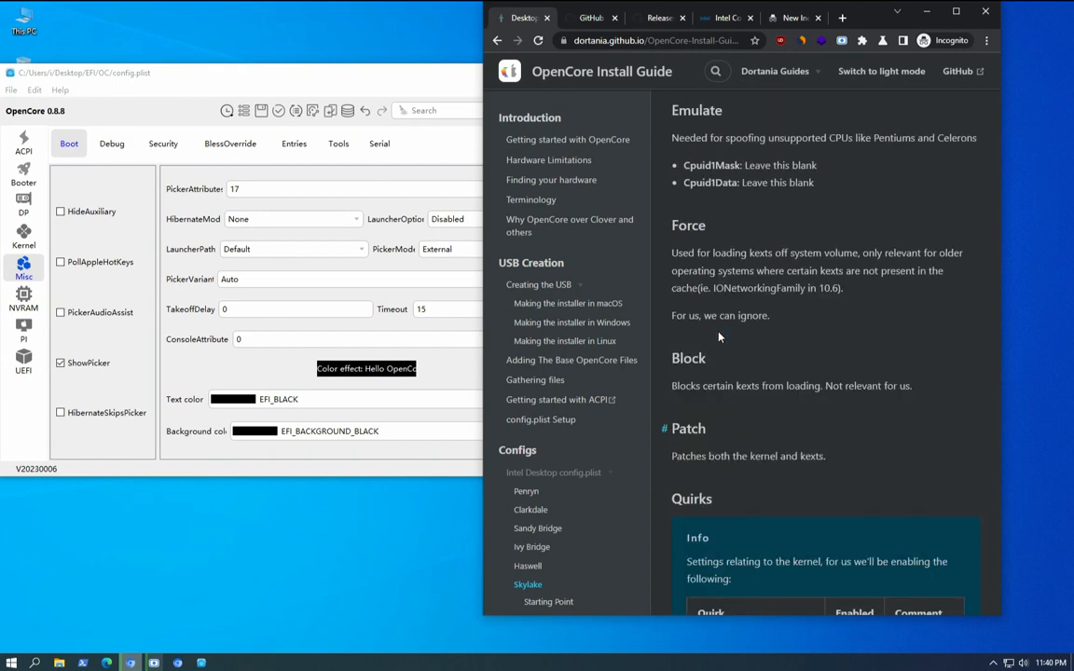
scroll(719, 336, "down", 4)
Step: Open the Kernel quirks in the config editor and compare them with the guide's recommended quirk table
left_click(23, 238)
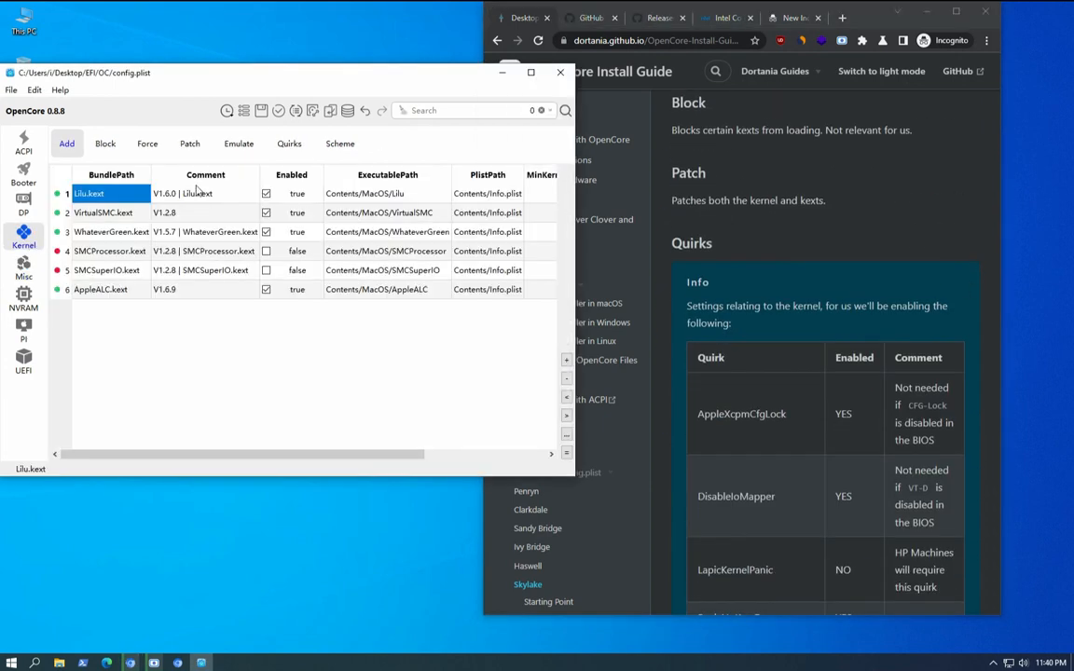
left_click(289, 143)
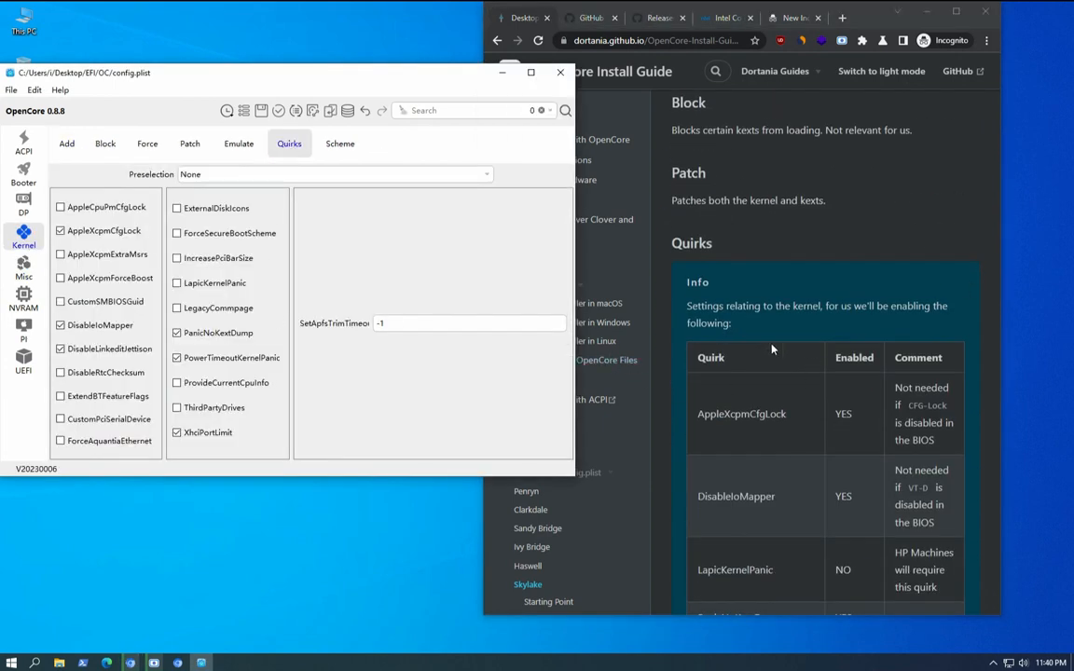
scroll(728, 316, "down", 3)
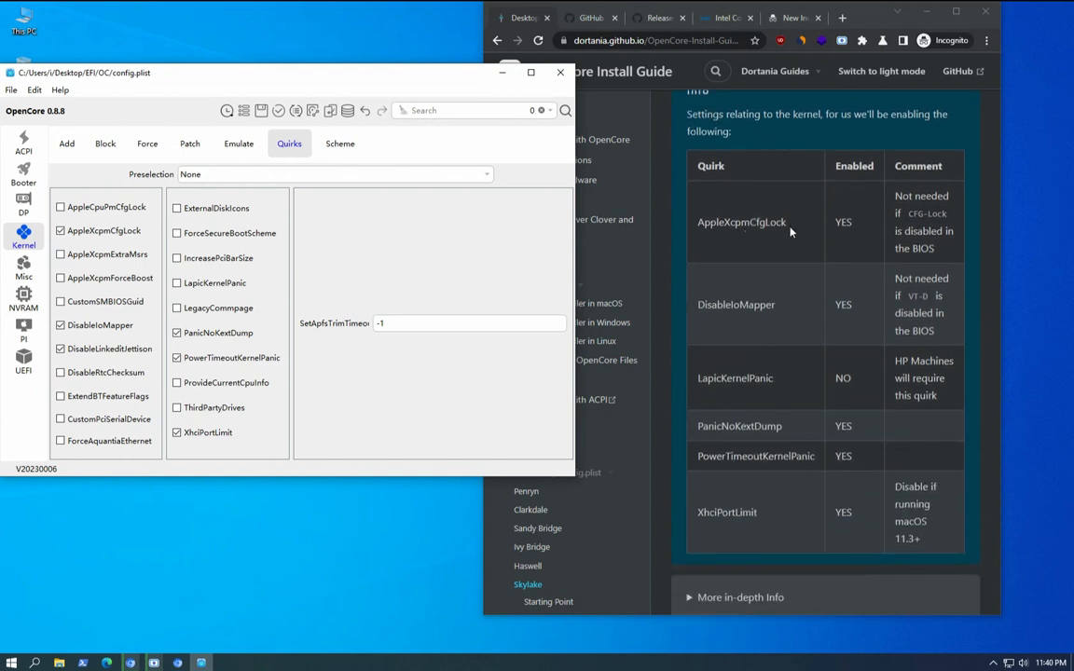
double_click(790, 232)
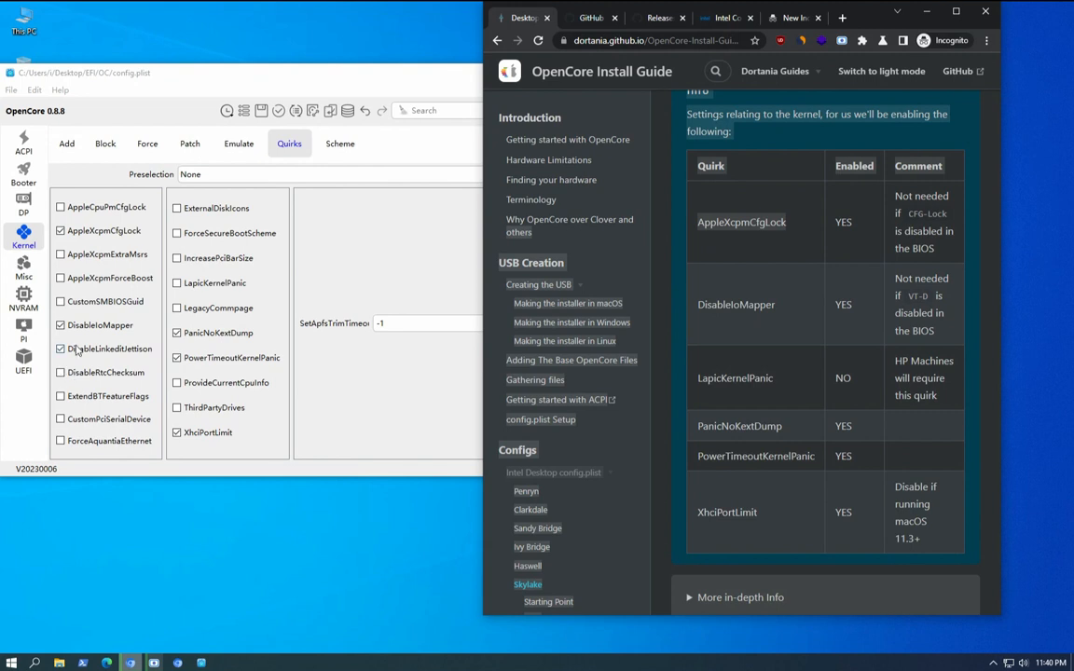
left_click_drag(285, 76, 337, 77)
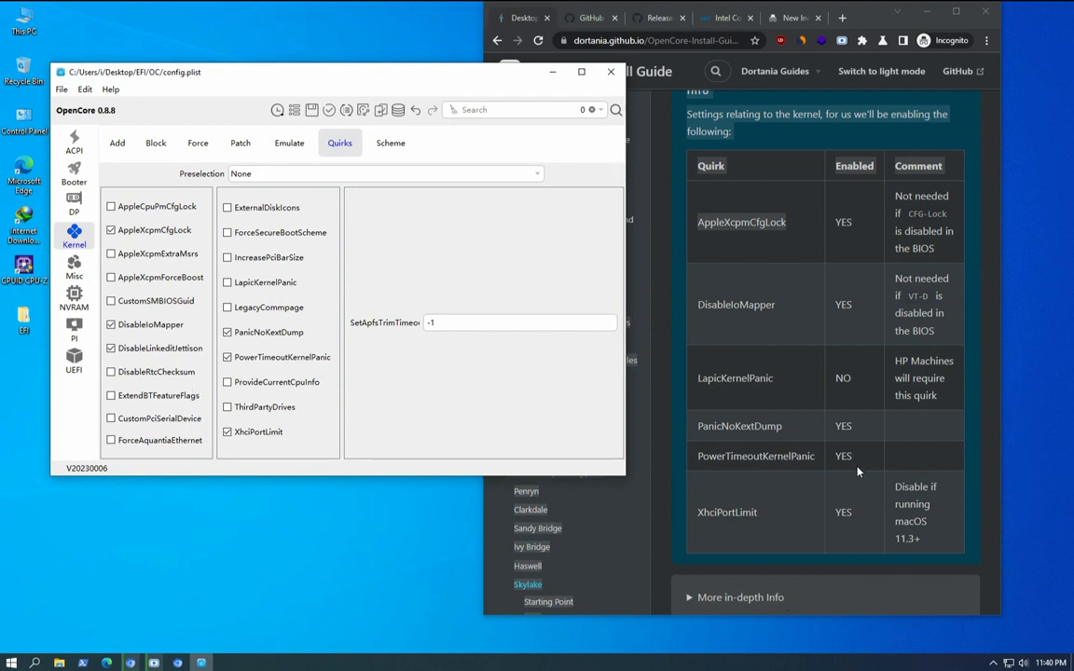
scroll(857, 471, "down", 1)
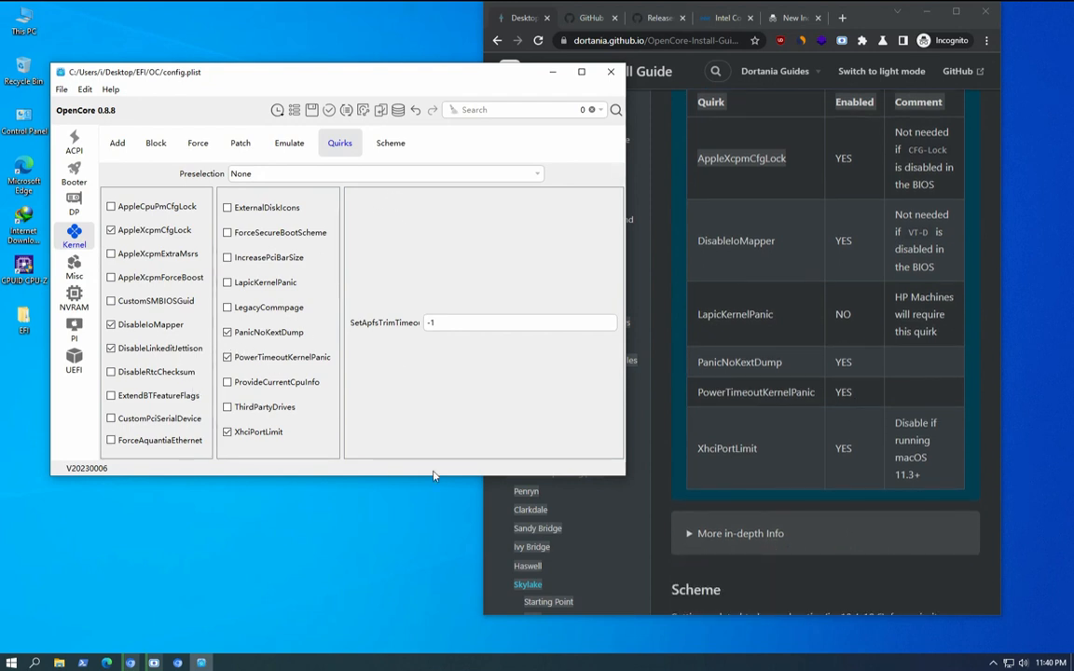
scroll(860, 365, "down", 3)
scroll(856, 369, "up", 3)
Step: Disable the XhciPortLimit kernel quirk and save config.plist
left_click_drag(431, 74, 392, 65)
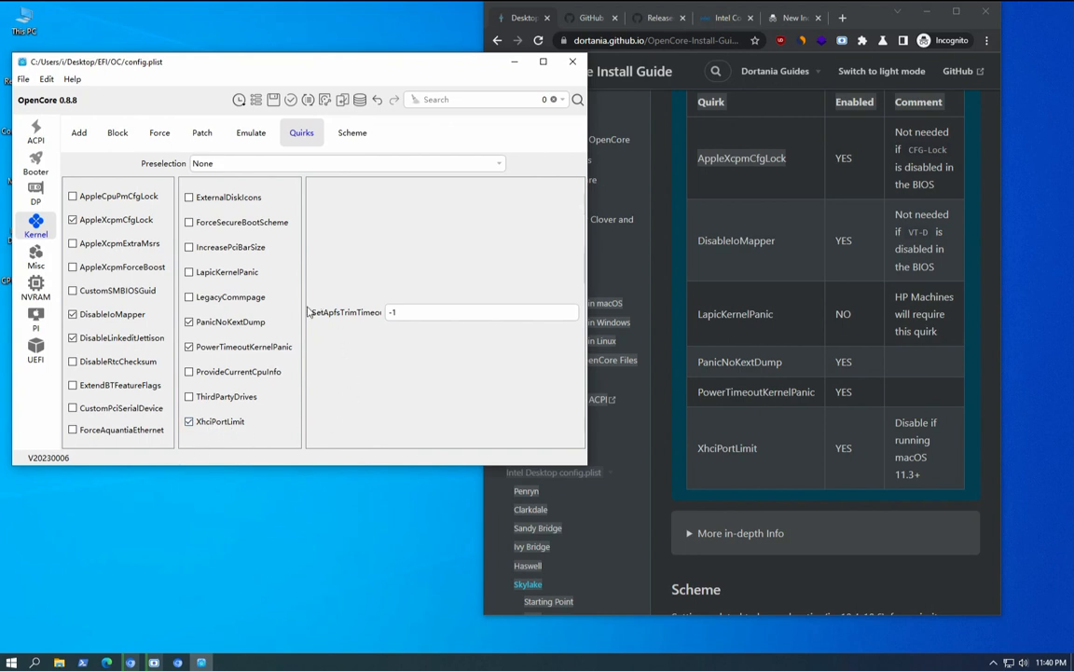
left_click_drag(333, 68, 381, 62)
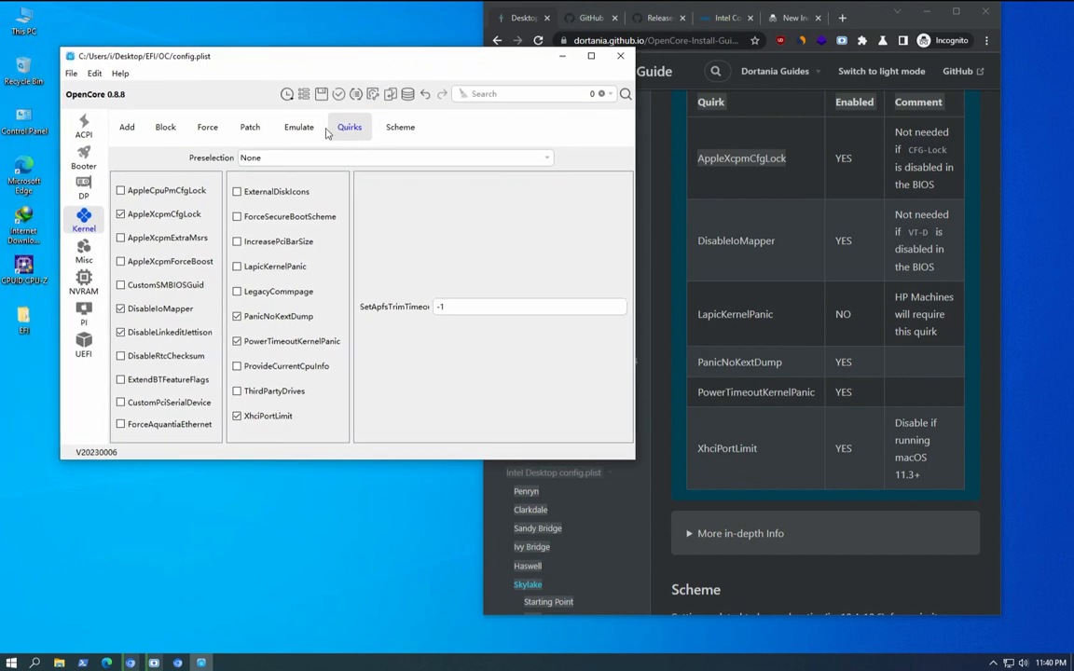
left_click(237, 419)
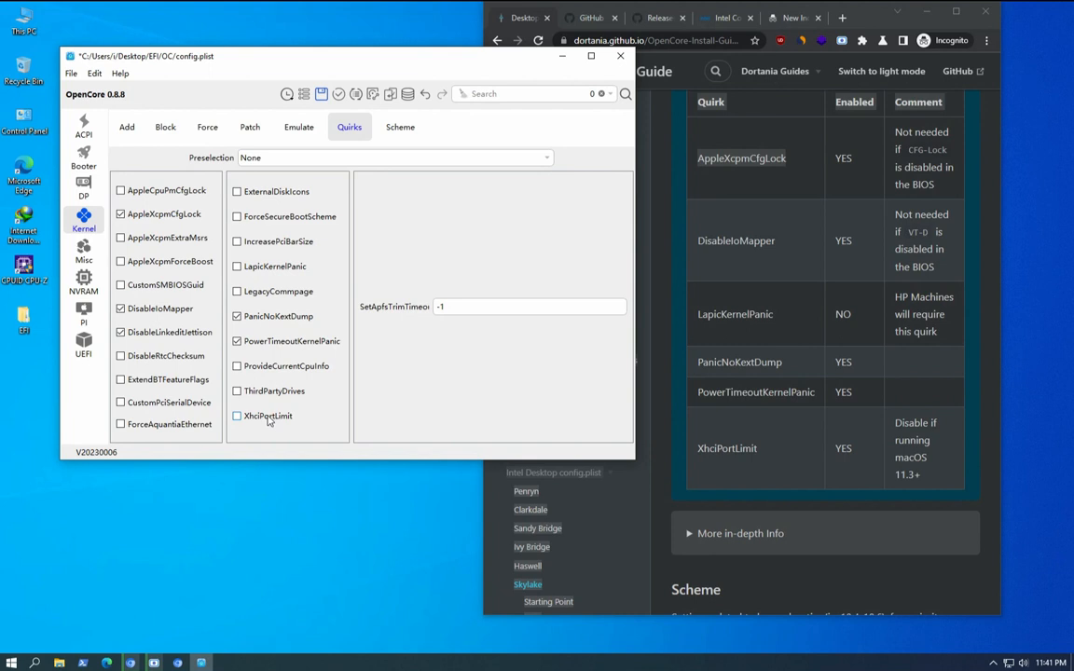
key("ctrl+s")
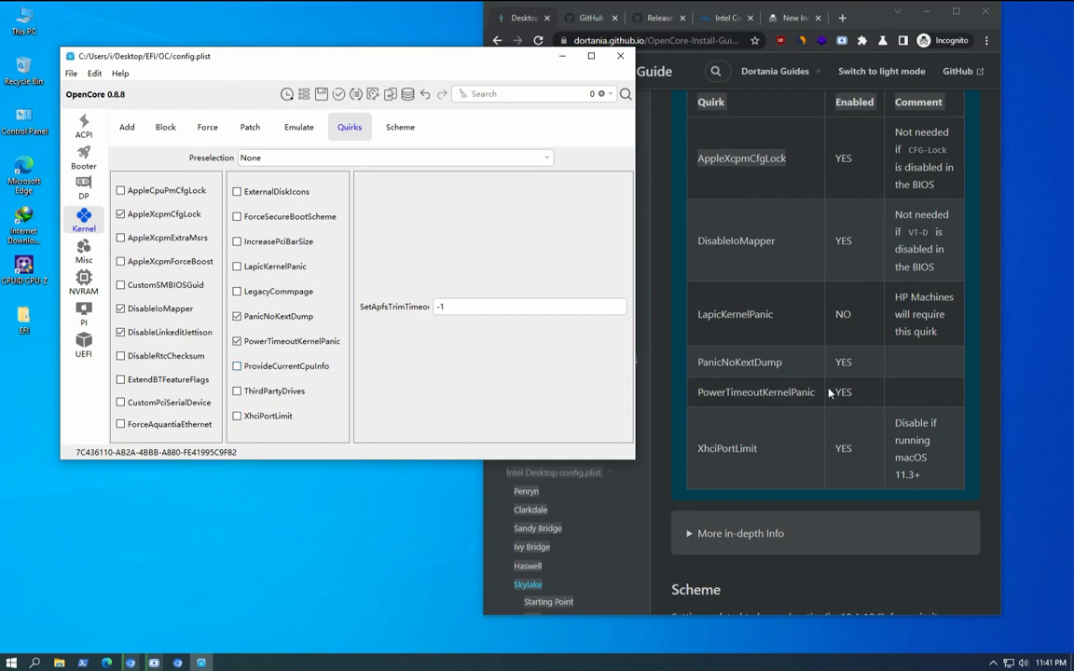
Step: Open the Misc debug settings beside the guide's enlarged Misc image and enable AppleDebug and ApplePanic
scroll(829, 393, "down", 5)
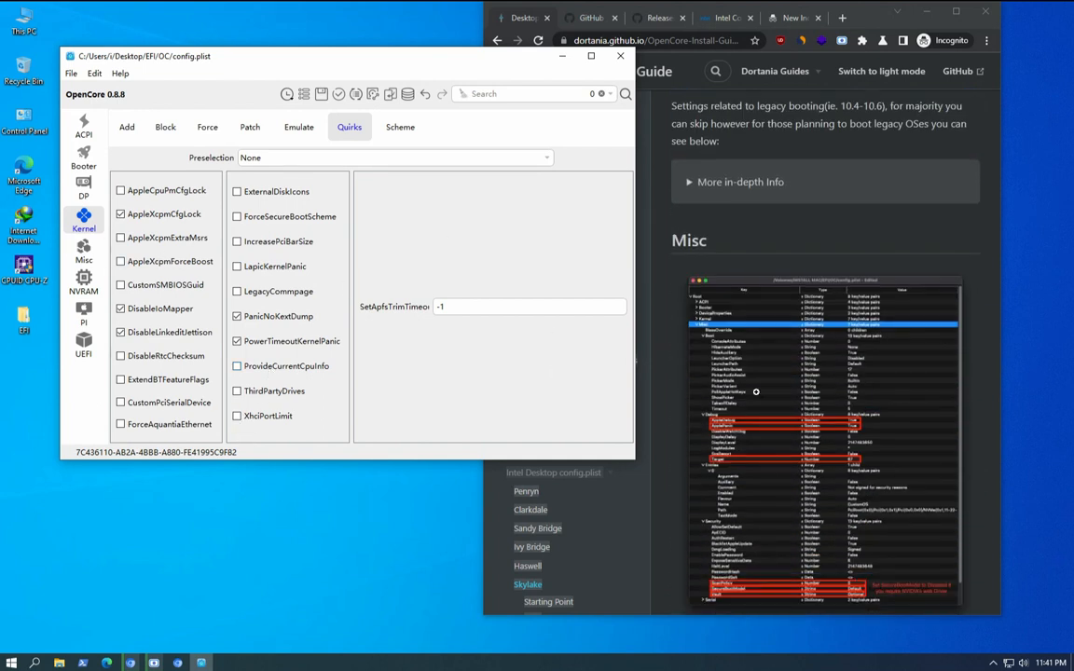
scroll(755, 391, "down", 2)
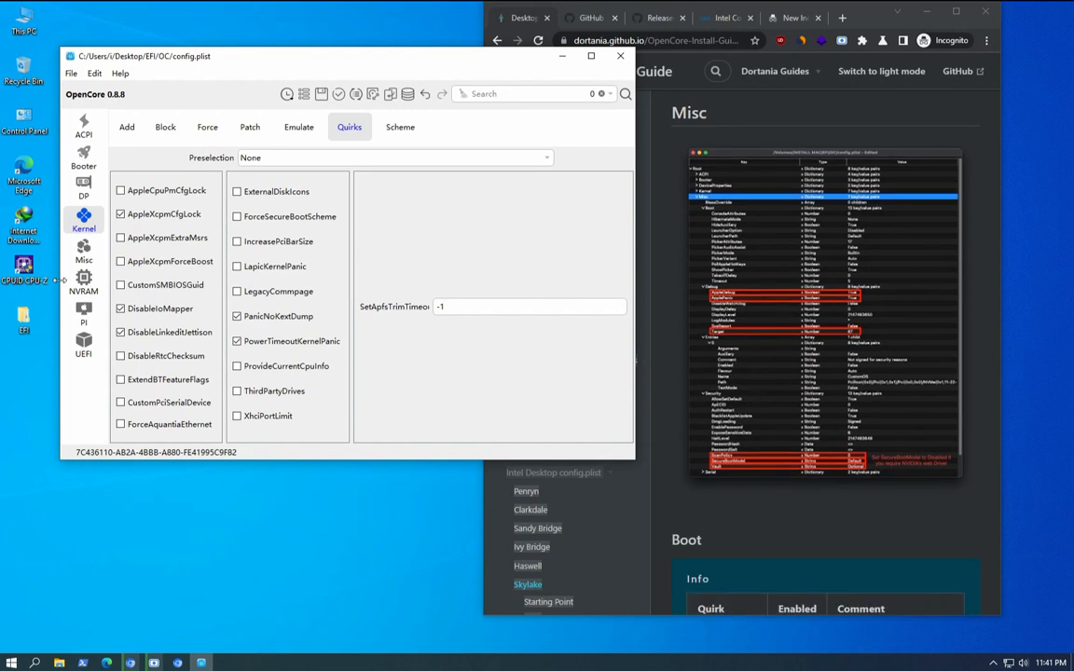
left_click(82, 250)
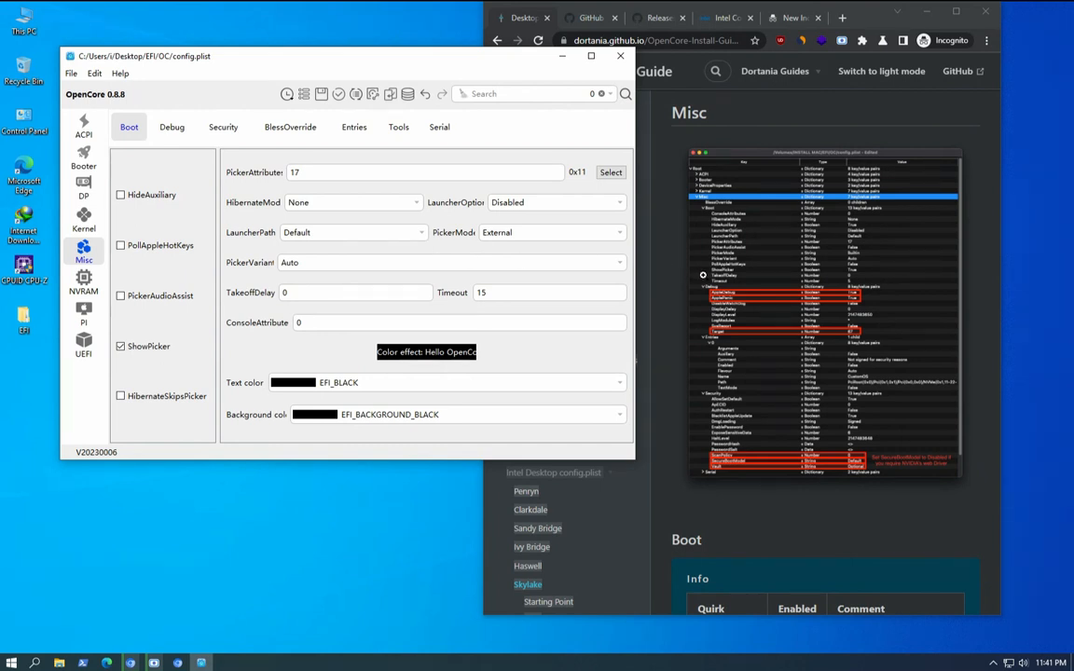
left_click(170, 125)
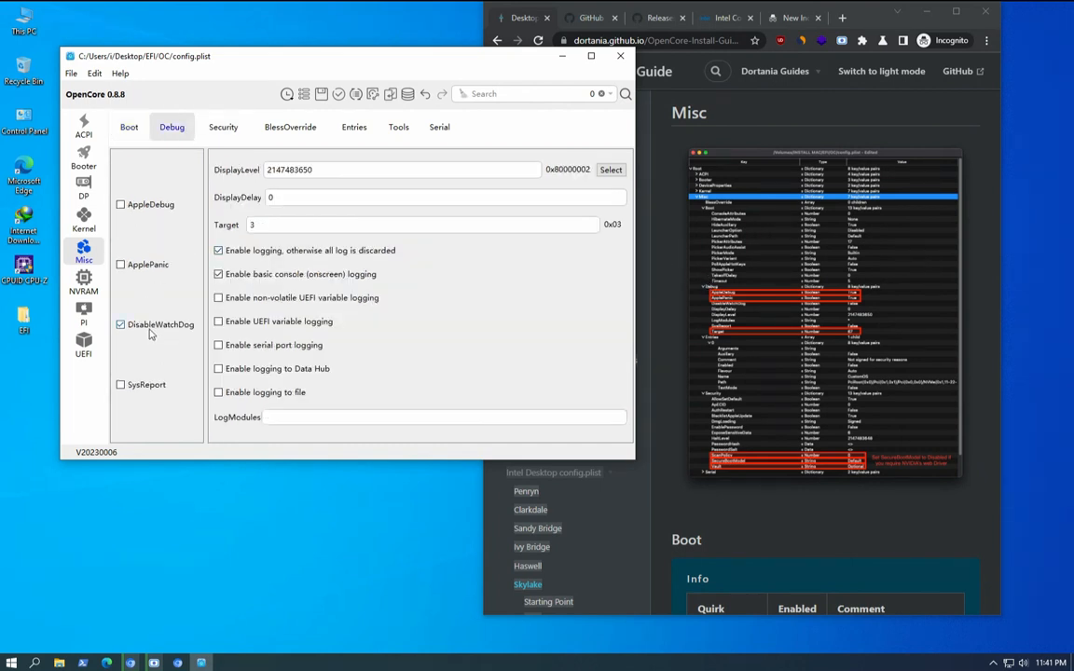
left_click(718, 313)
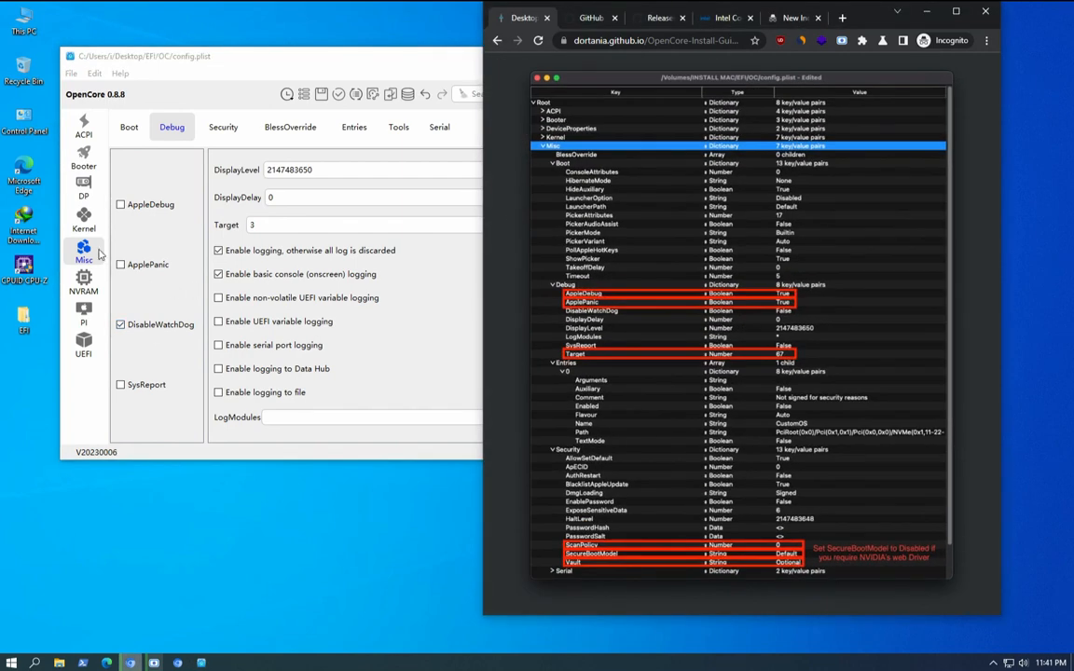
left_click(121, 205)
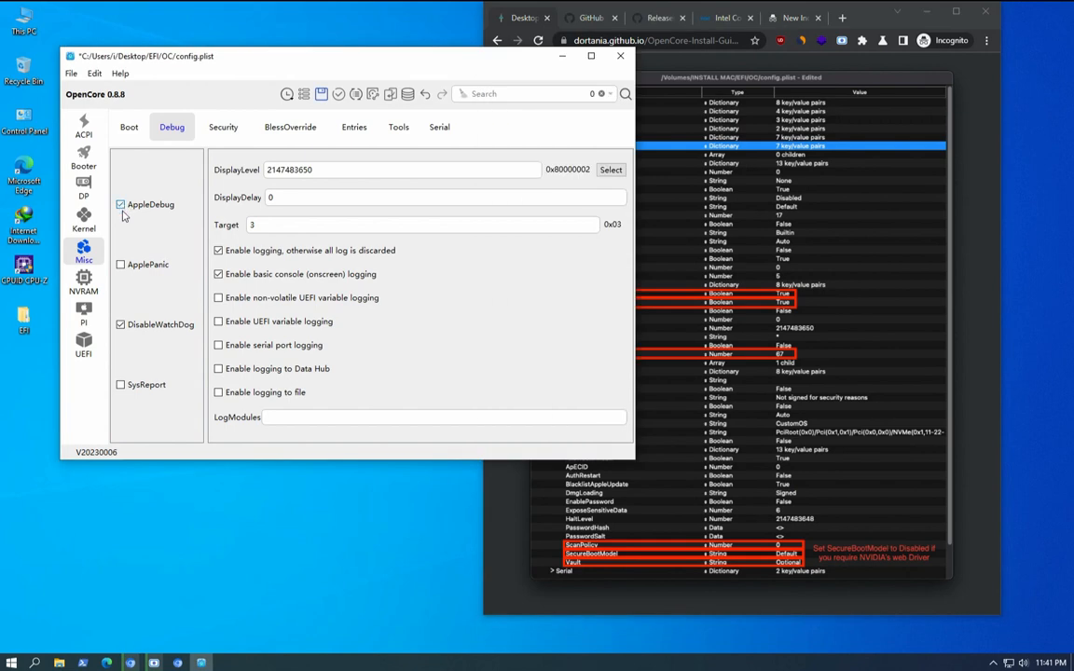
left_click(120, 266)
Step: Set the debug Target to 67 as in the guide's Misc image and save config.plist
left_click(826, 348)
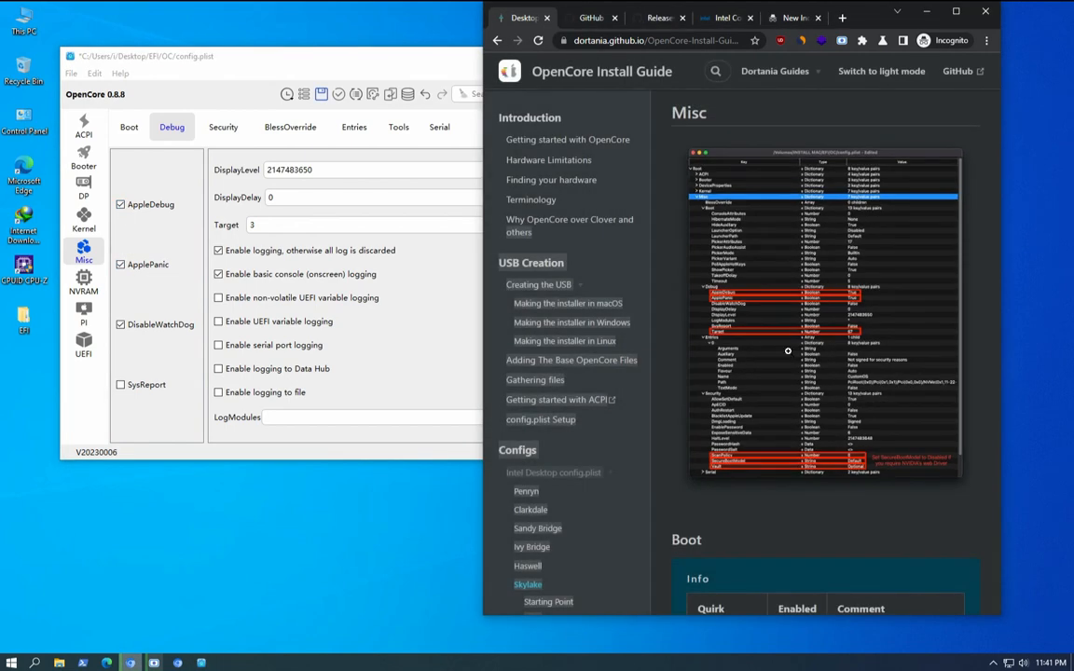
left_click(788, 350)
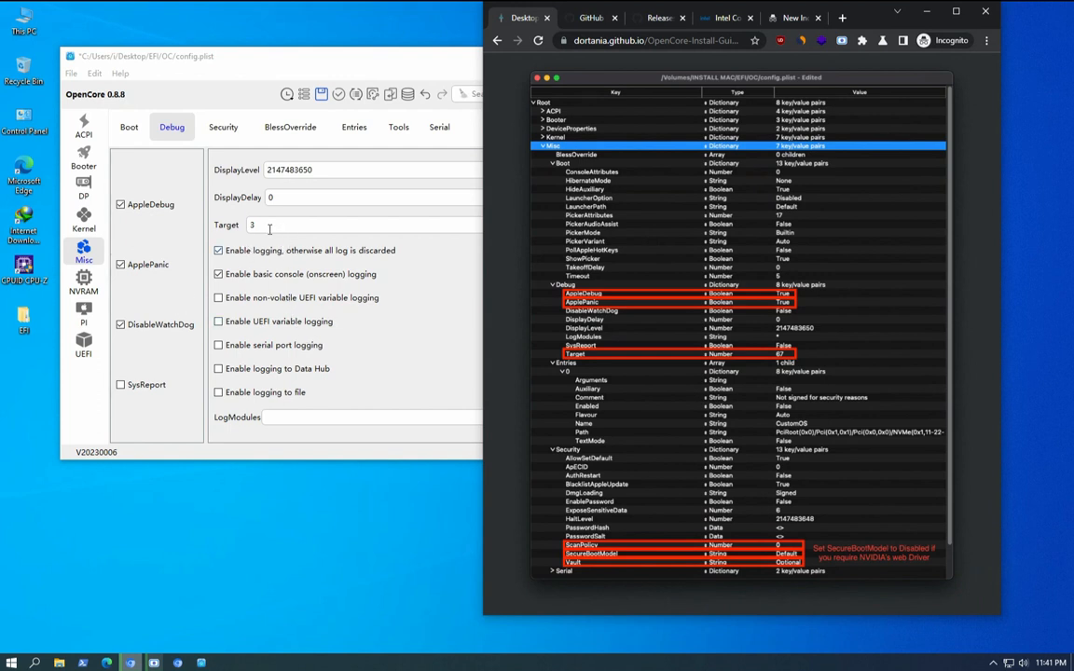
double_click(252, 225)
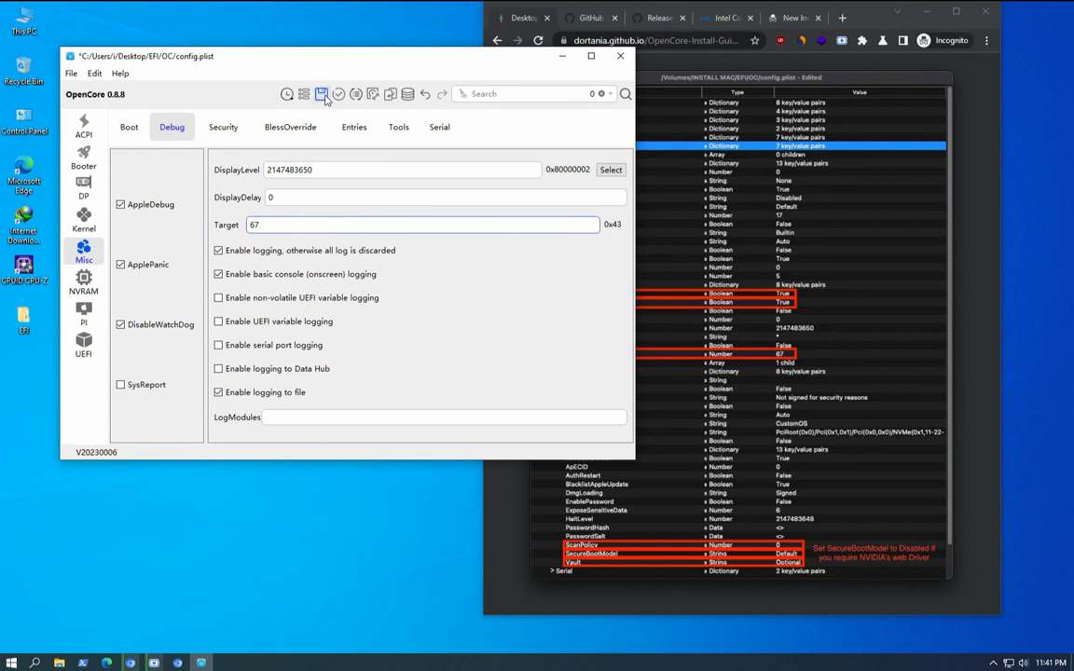
left_click(879, 395)
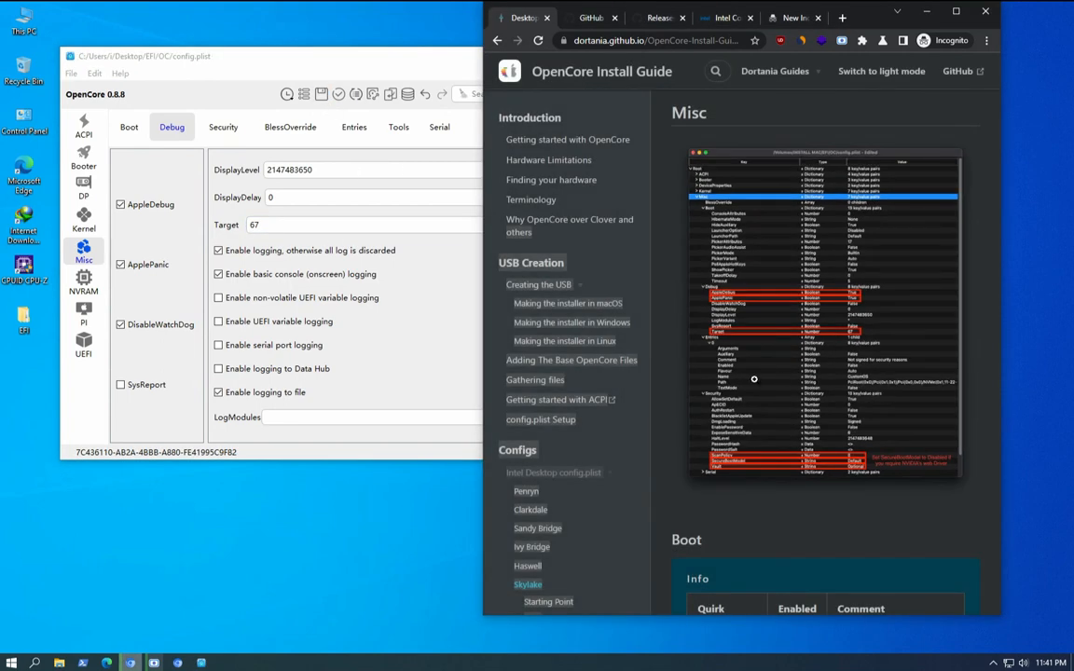
Step: Enable HideAuxiliary in the Misc boot settings, following the guide's Boot table
scroll(755, 378, "down", 3)
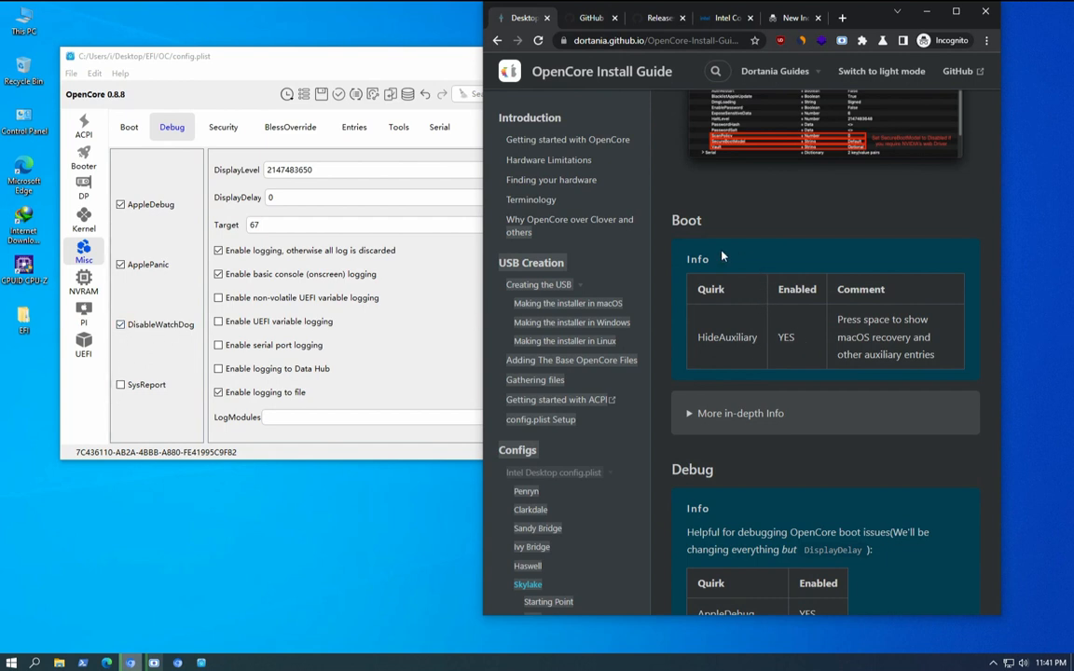
left_click(205, 126)
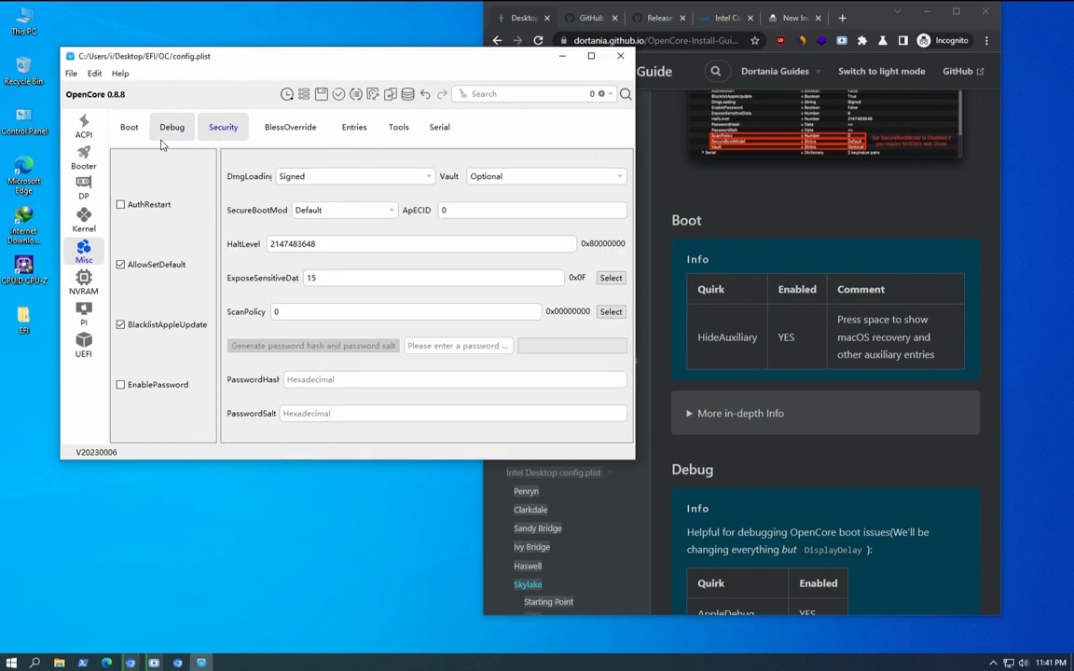
left_click(128, 128)
left_click(121, 196)
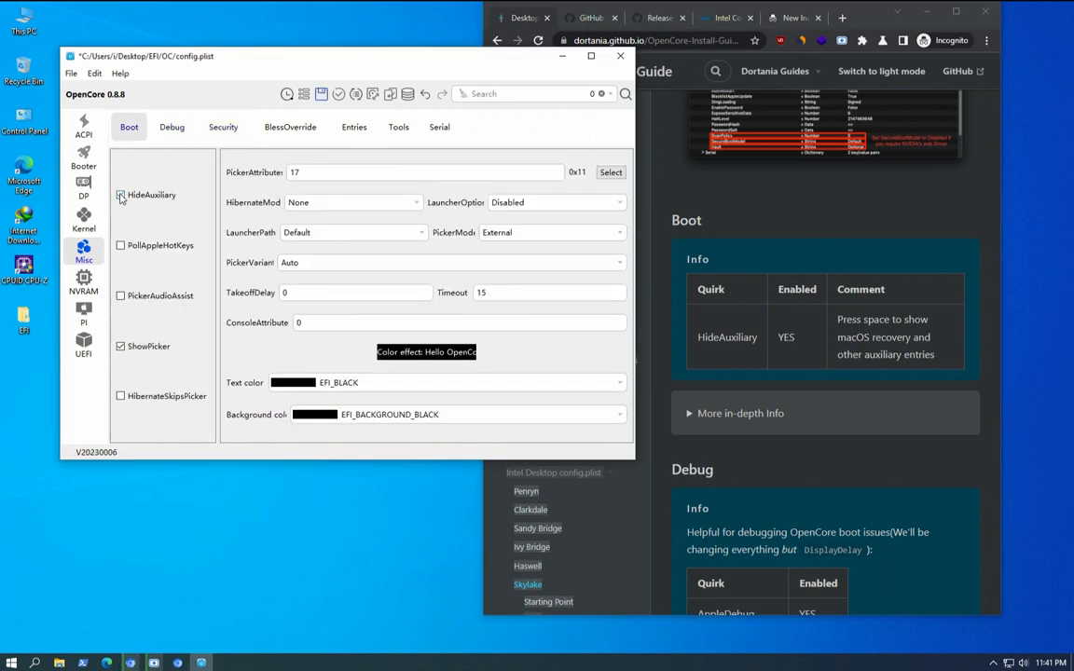
Step: Look through the Misc Security, BlessOverride, Entries, Tools and Serial settings and save config.plist
left_click(397, 127)
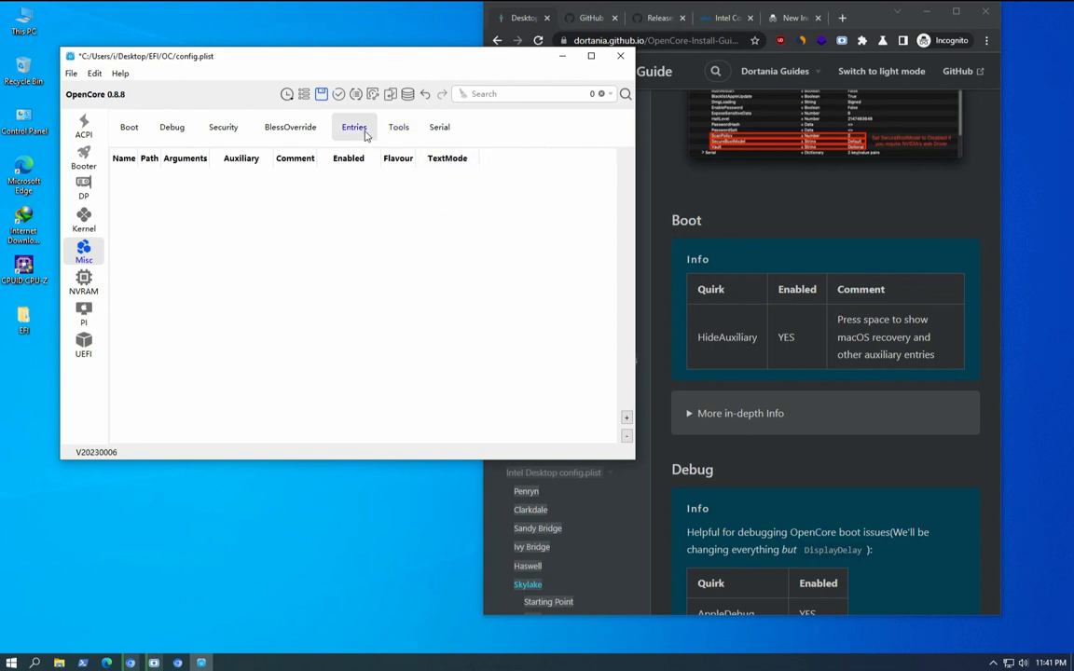
left_click(222, 130)
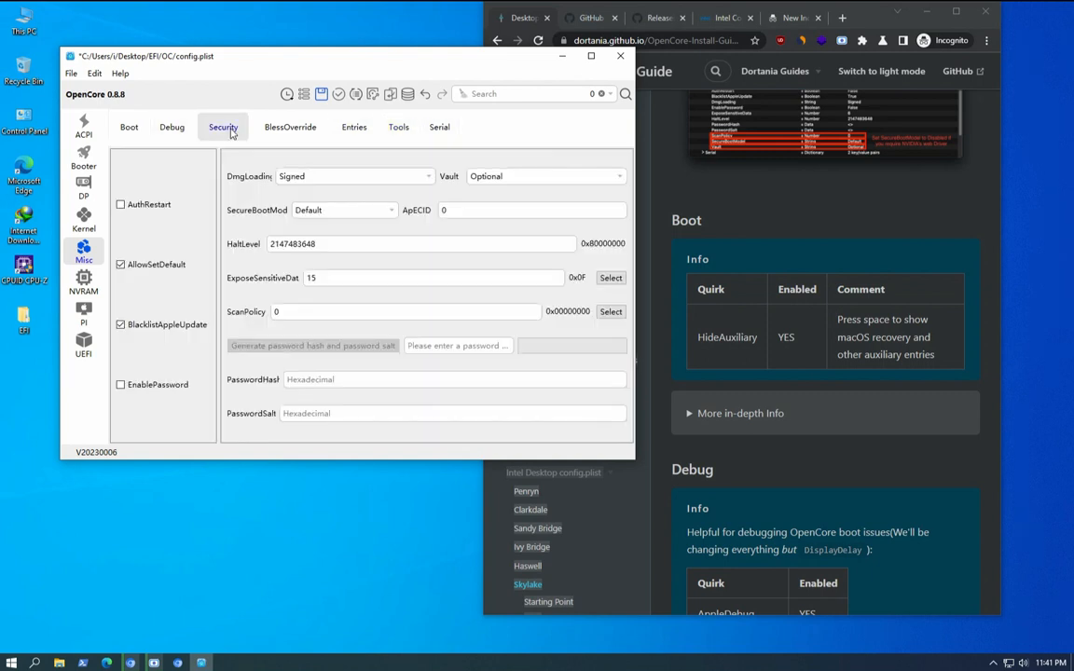
left_click(276, 132)
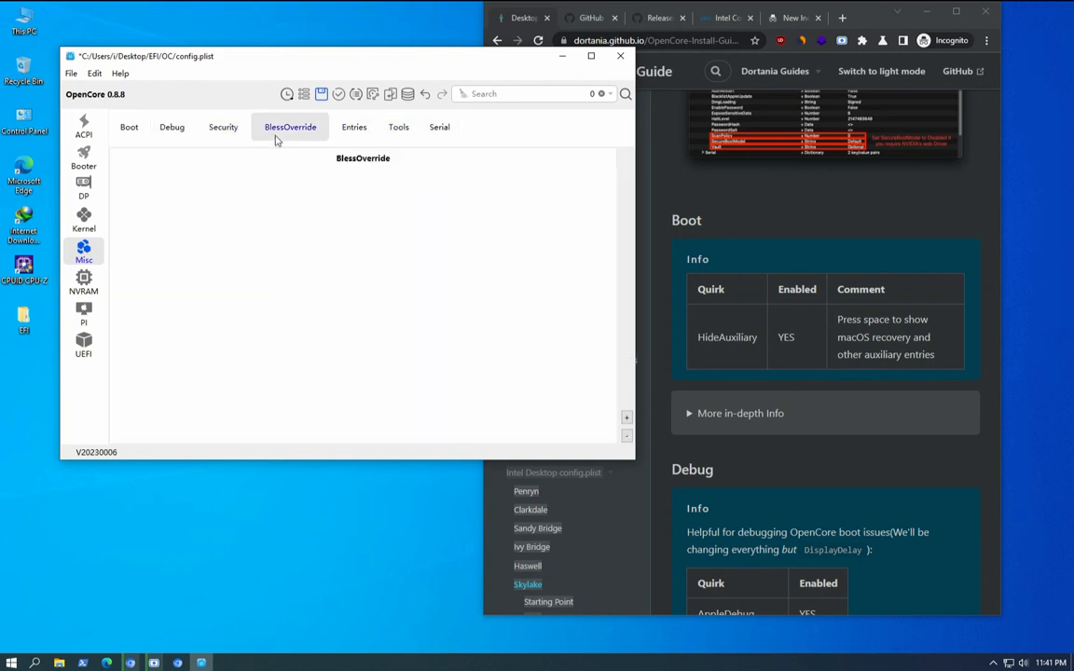
left_click(354, 128)
left_click(399, 128)
left_click(435, 133)
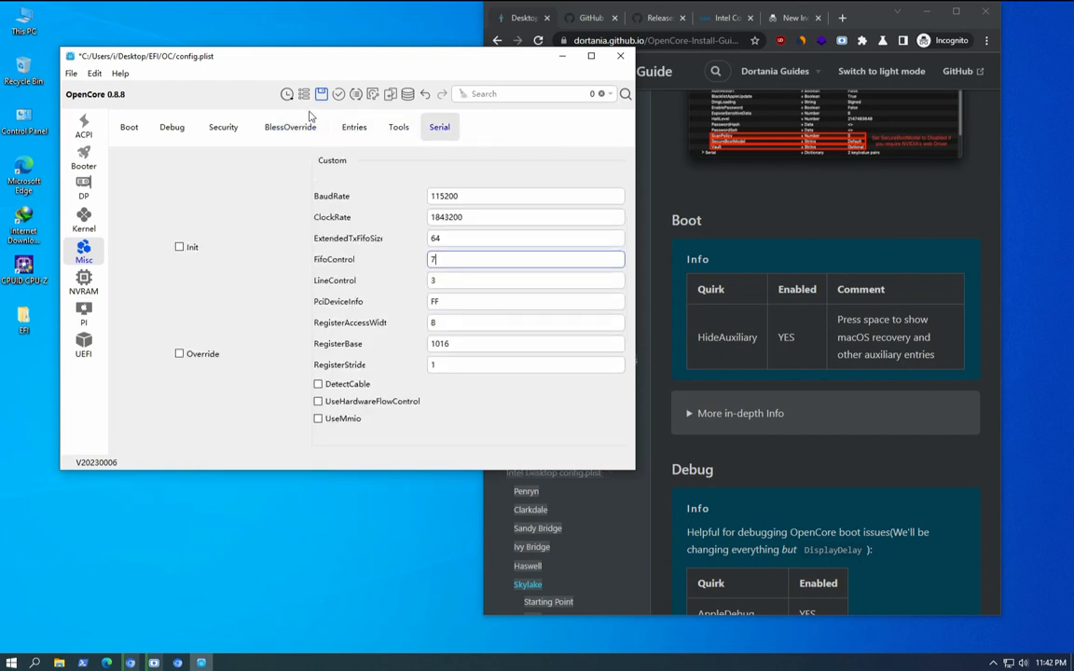
left_click(781, 239)
Step: Read the guide's Debug table and in-depth info and compare them with the Misc debug settings, including Target
scroll(760, 388, "down", 3)
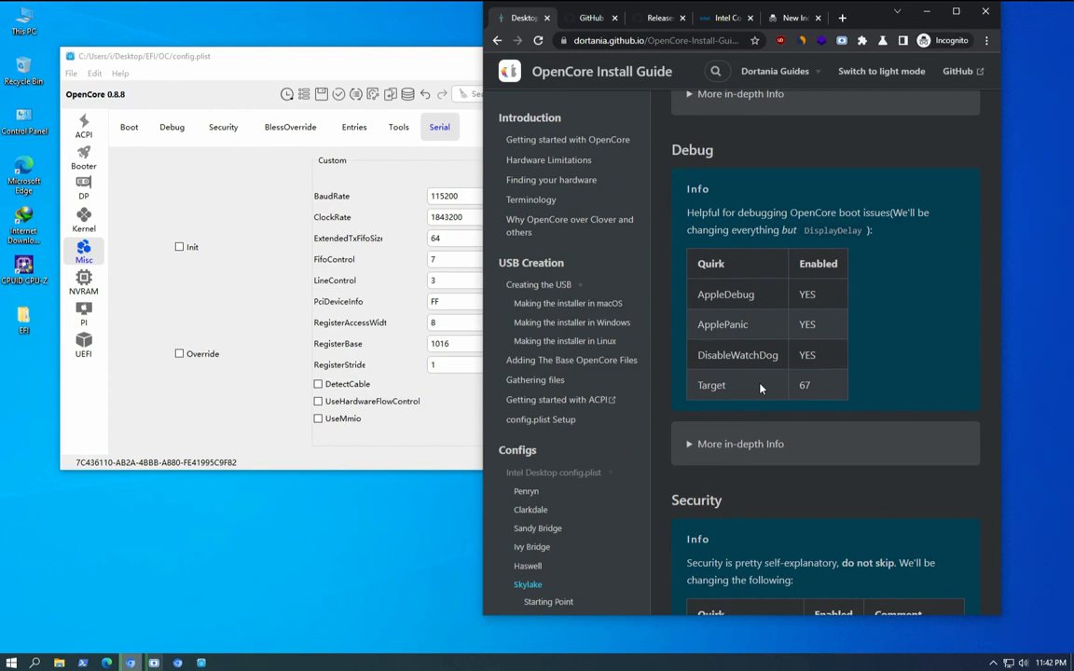
scroll(759, 387, "down", 2)
left_click(690, 253)
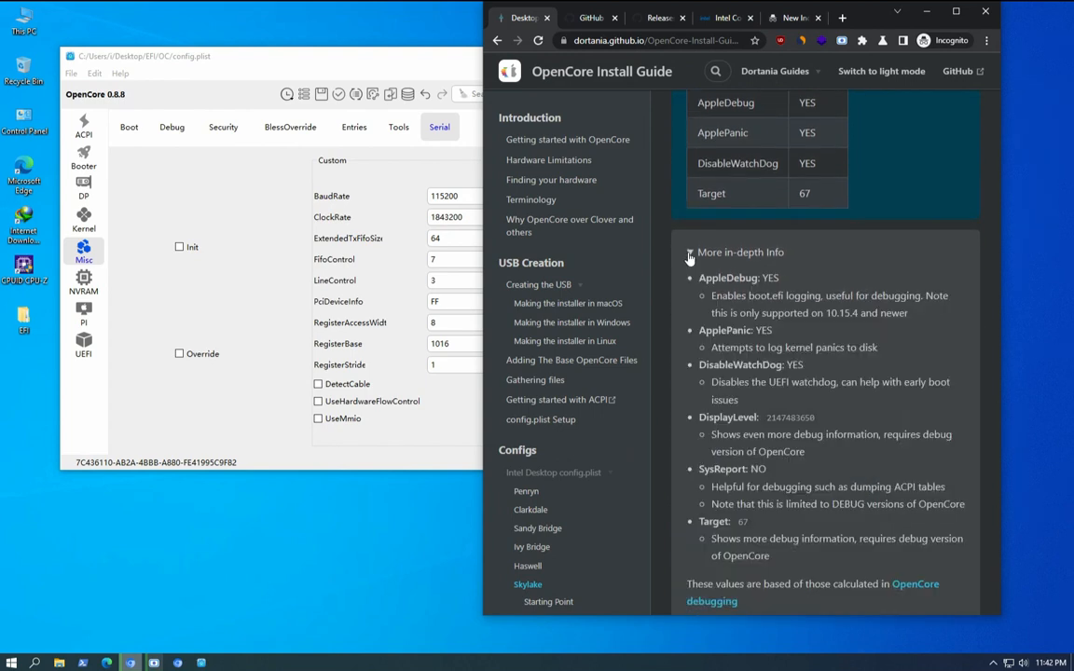
left_click(689, 253)
scroll(622, 238, "up", 3)
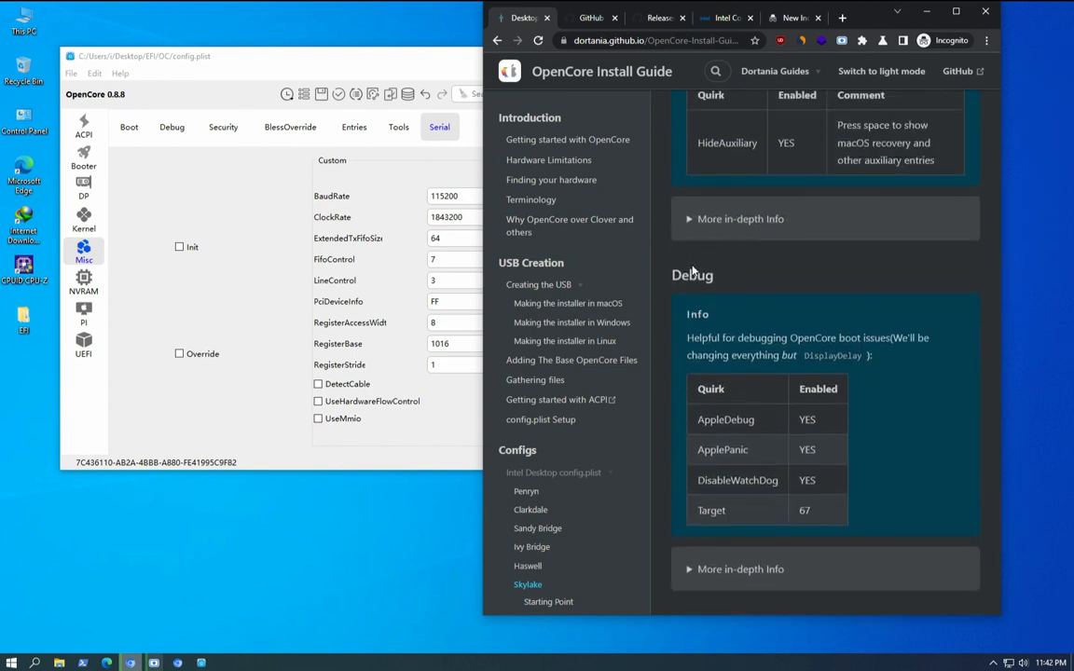
left_click(172, 127)
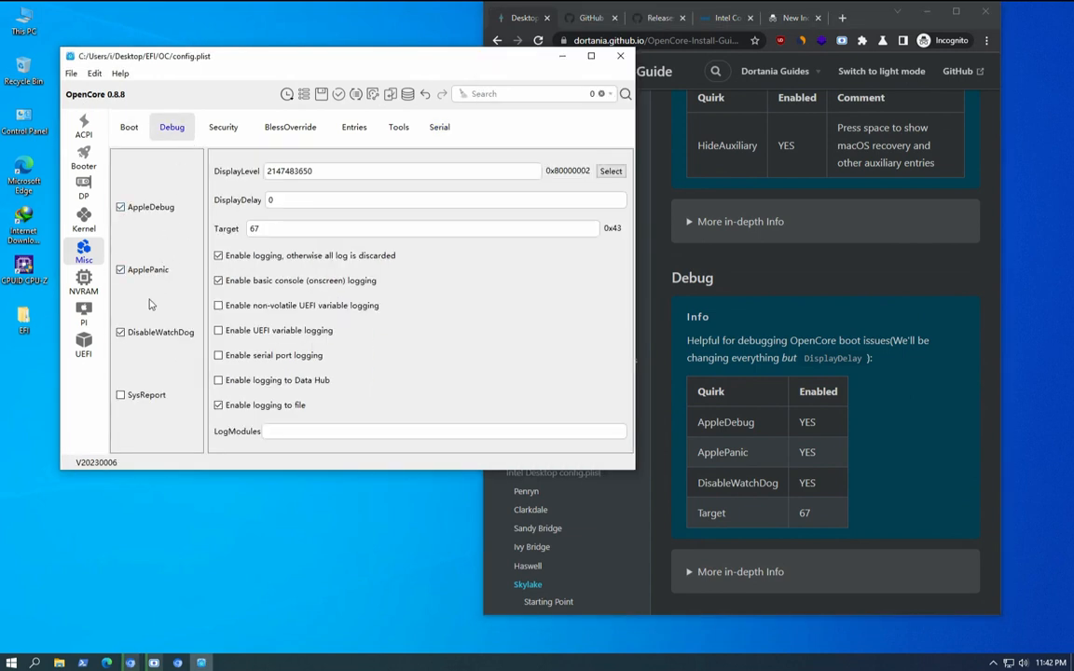
double_click(254, 228)
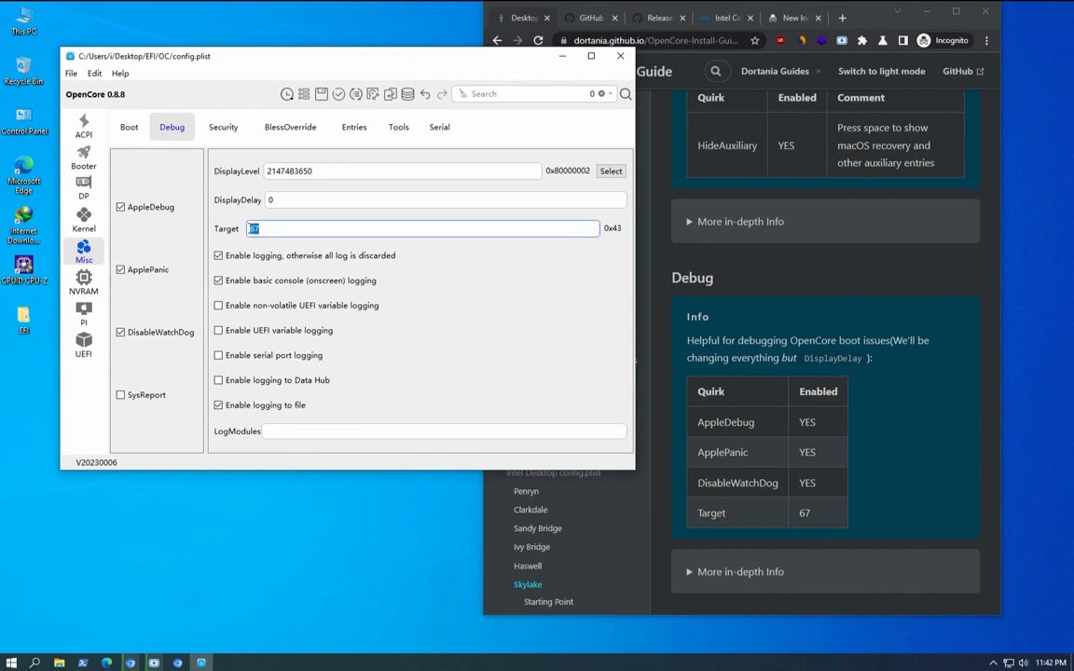
Step: Check the Misc security settings against the guide's Security table, set SecureBootModel to Disabled and save config.plist
scroll(887, 407, "down", 6)
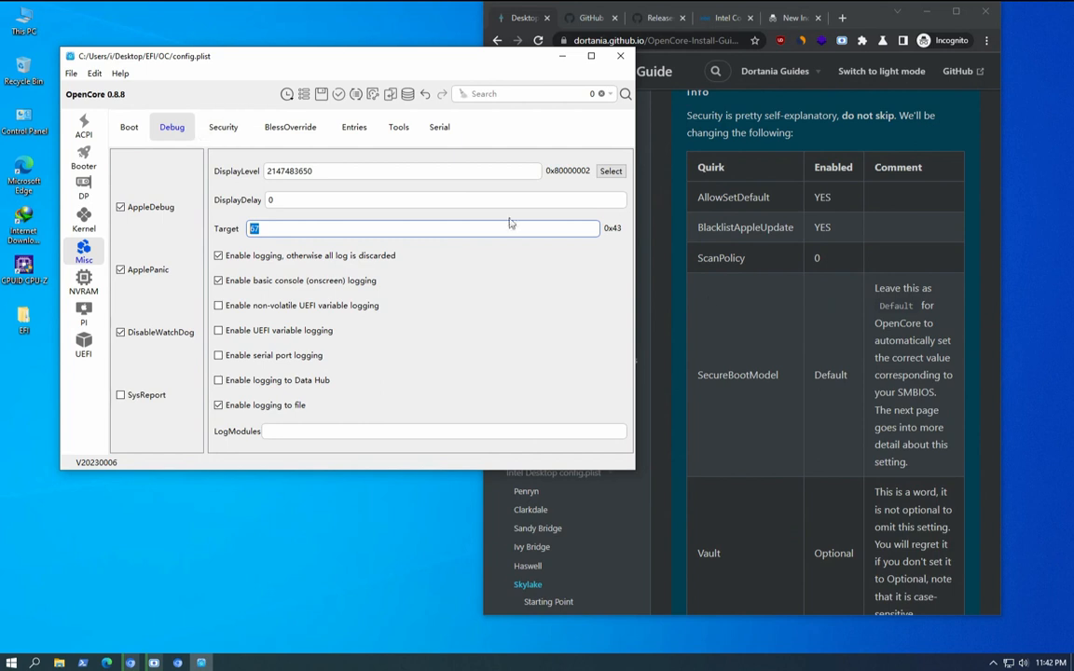
left_click(222, 128)
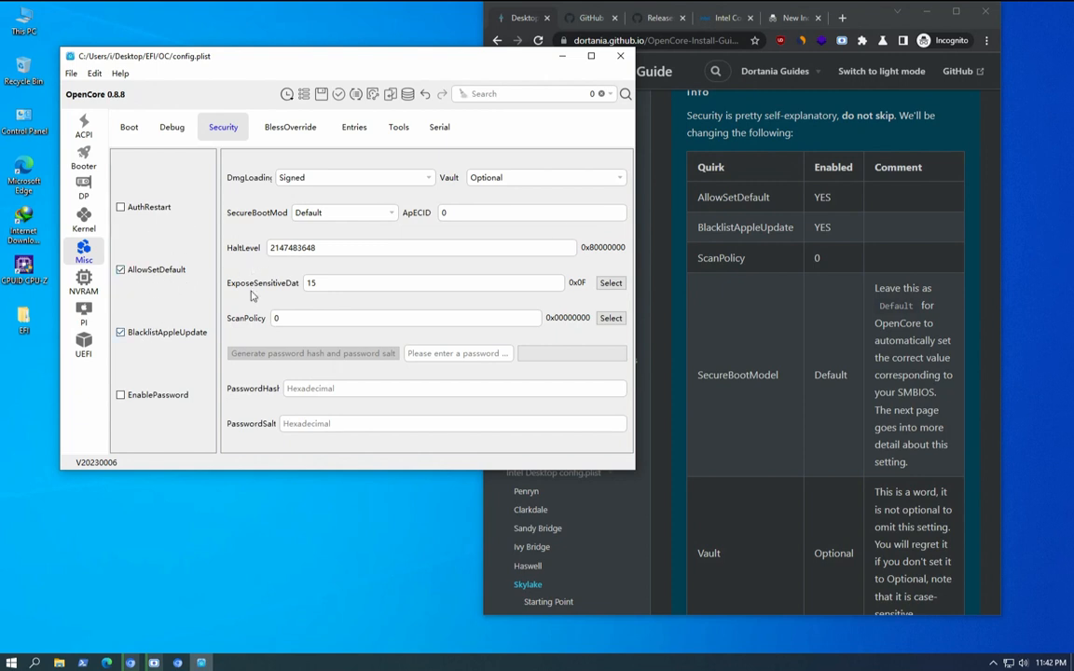
double_click(270, 319)
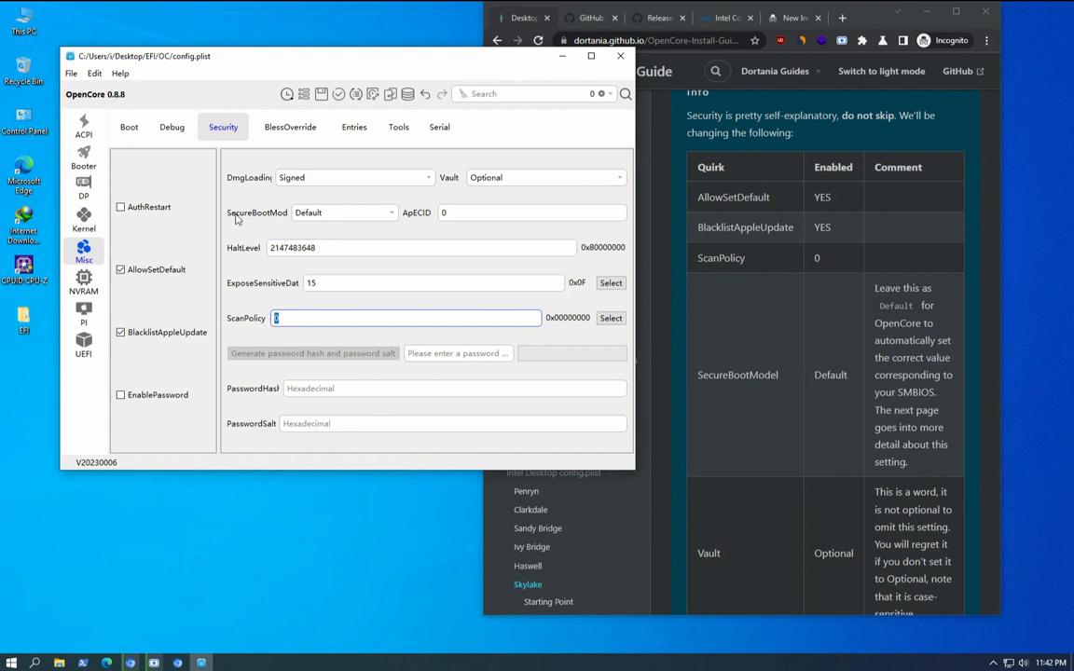
left_click(392, 216)
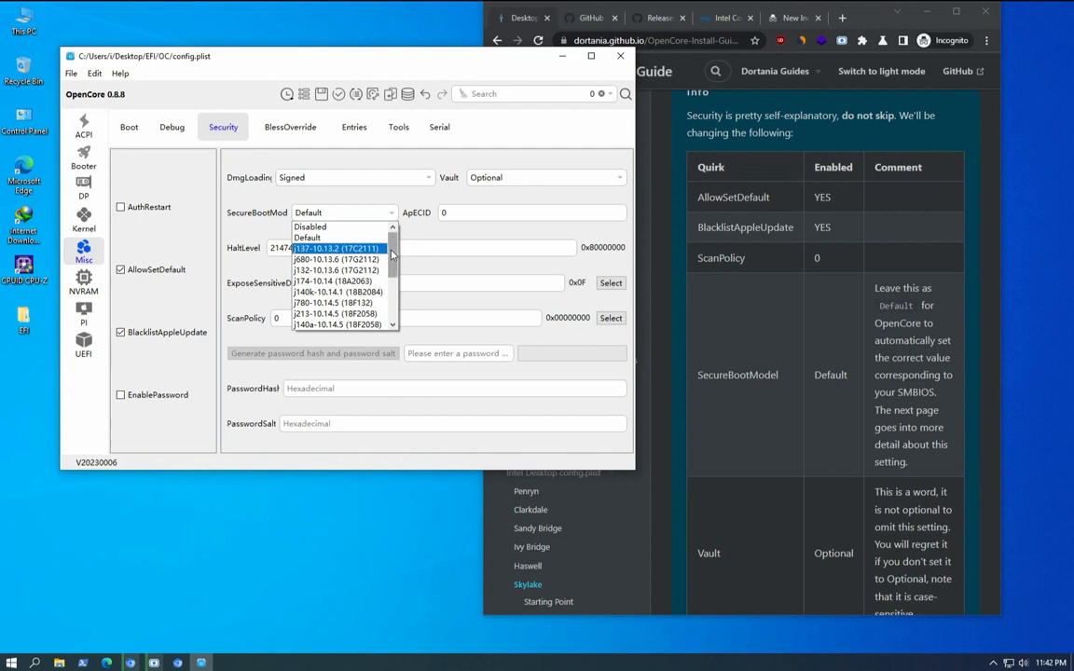
left_click(317, 227)
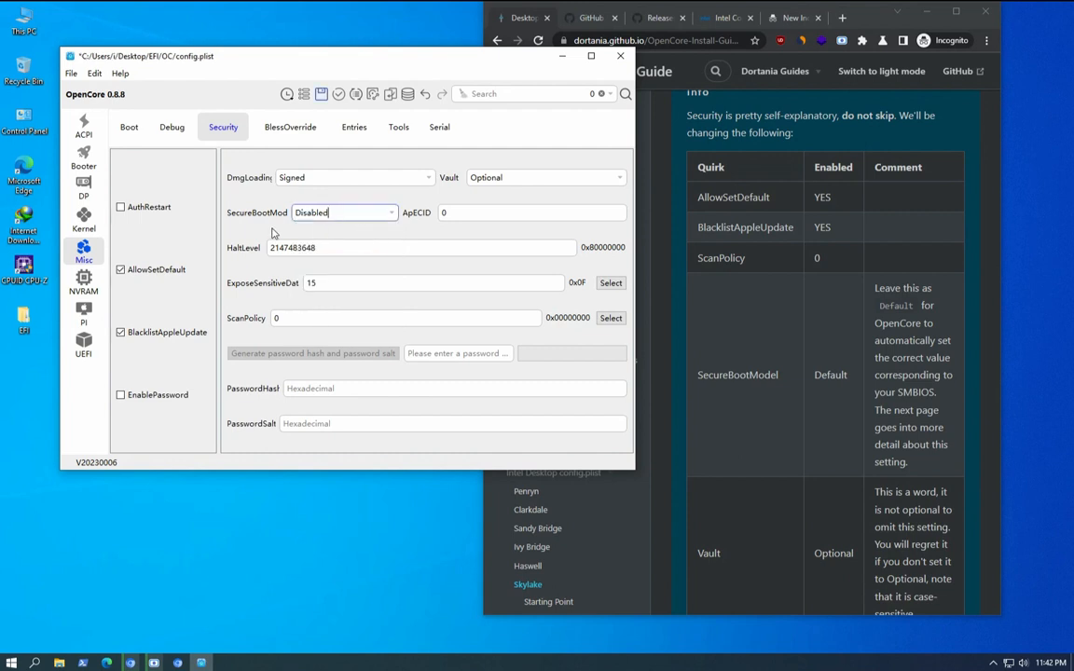
left_click(320, 96)
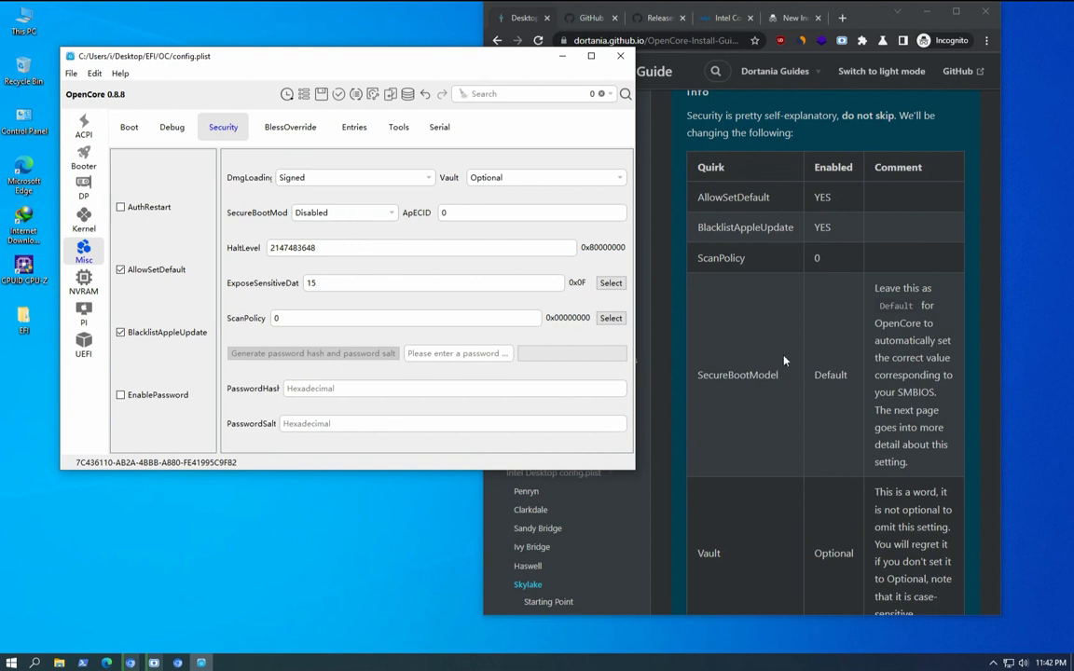
Step: Check the Vault setting and review the guide's Serial, Tools and Entries notes alongside the matching Misc sections
scroll(856, 398, "down", 3)
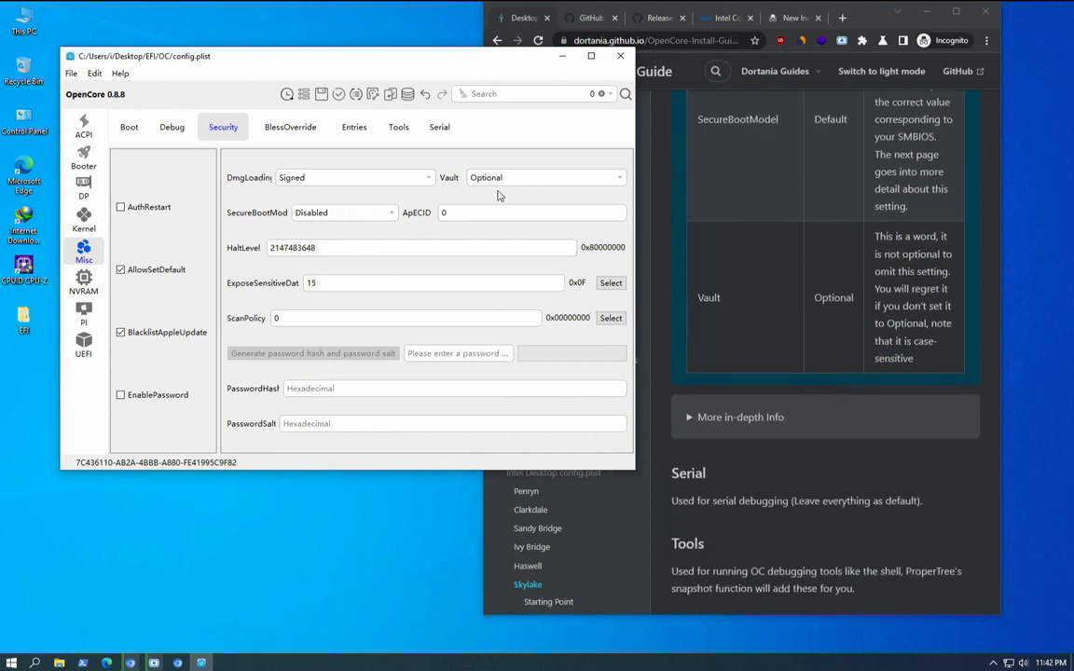
left_click_drag(516, 180, 484, 179)
scroll(768, 337, "down", 2)
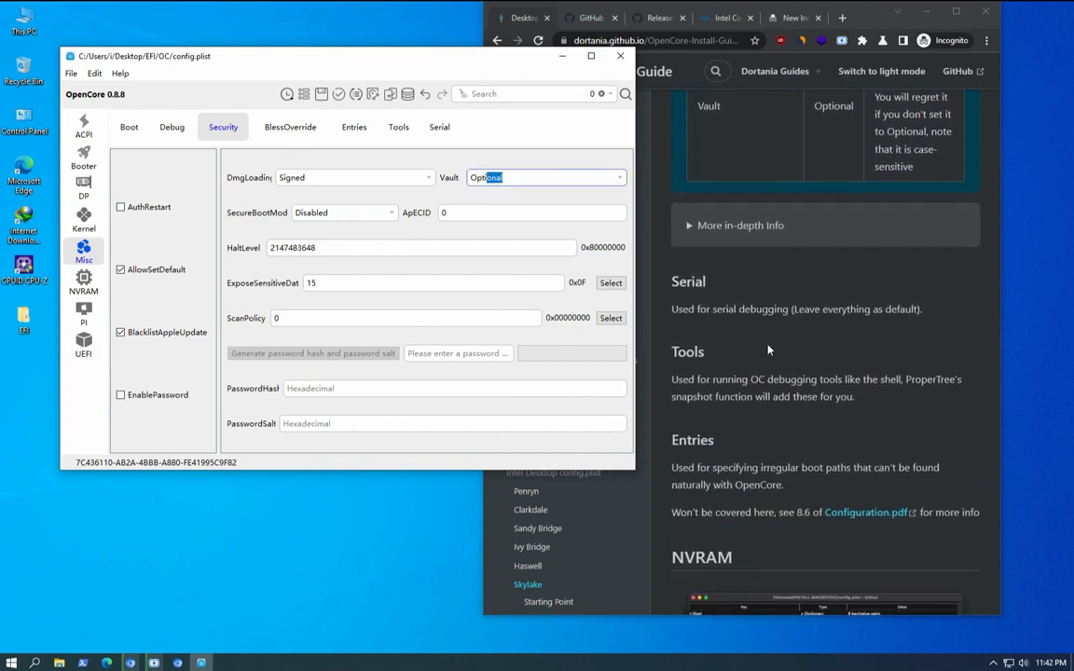
scroll(768, 349, "down", 1)
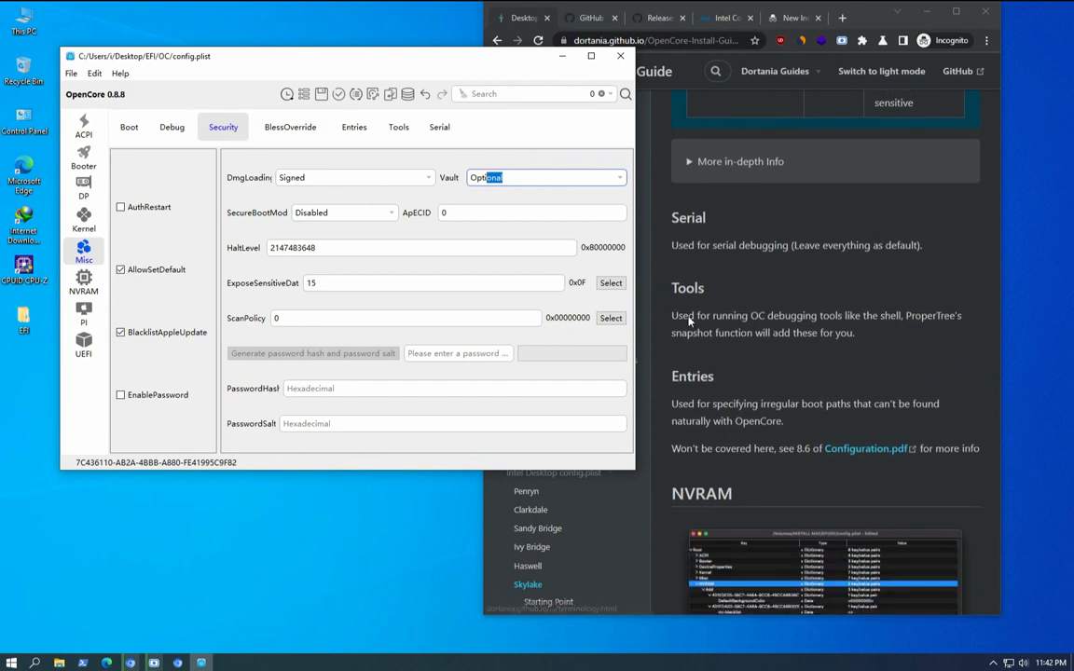
scroll(774, 317, "down", 2)
left_click(364, 130)
left_click(400, 133)
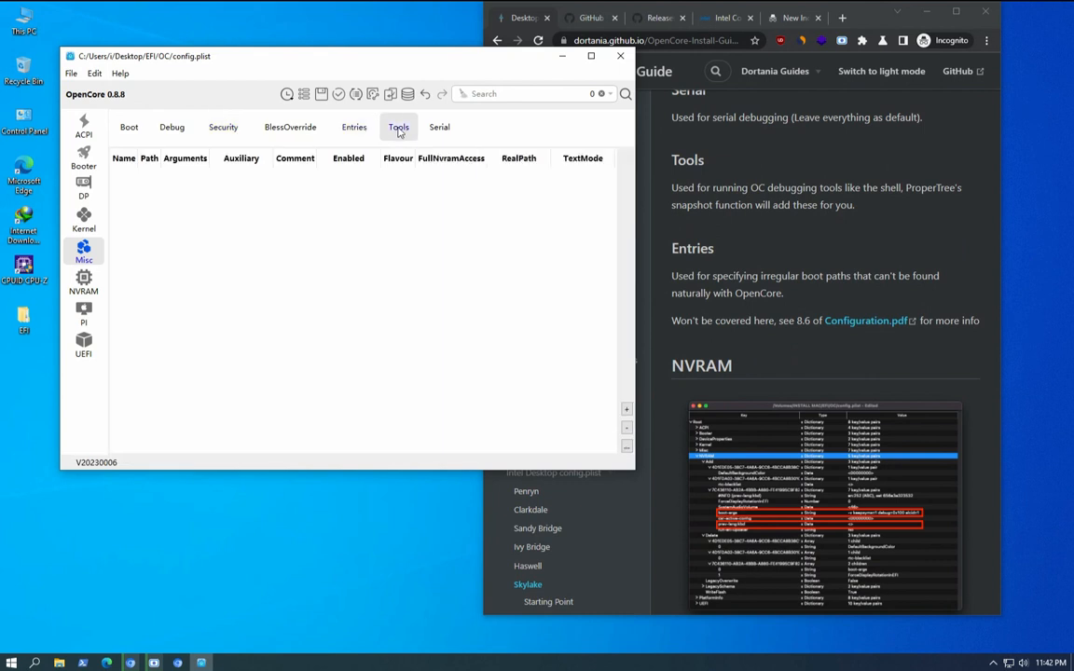
left_click(439, 131)
left_click(295, 128)
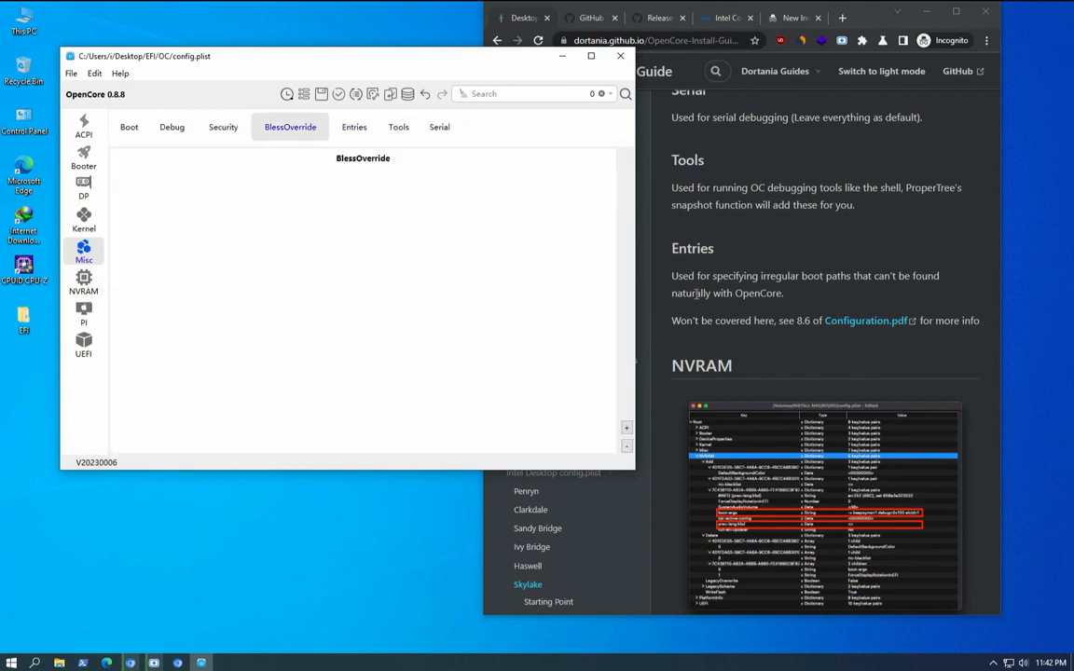
Step: Open the NVRAM section of config.plist and view the guide's enlarged NVRAM reference screenshot
scroll(695, 295, "down", 3)
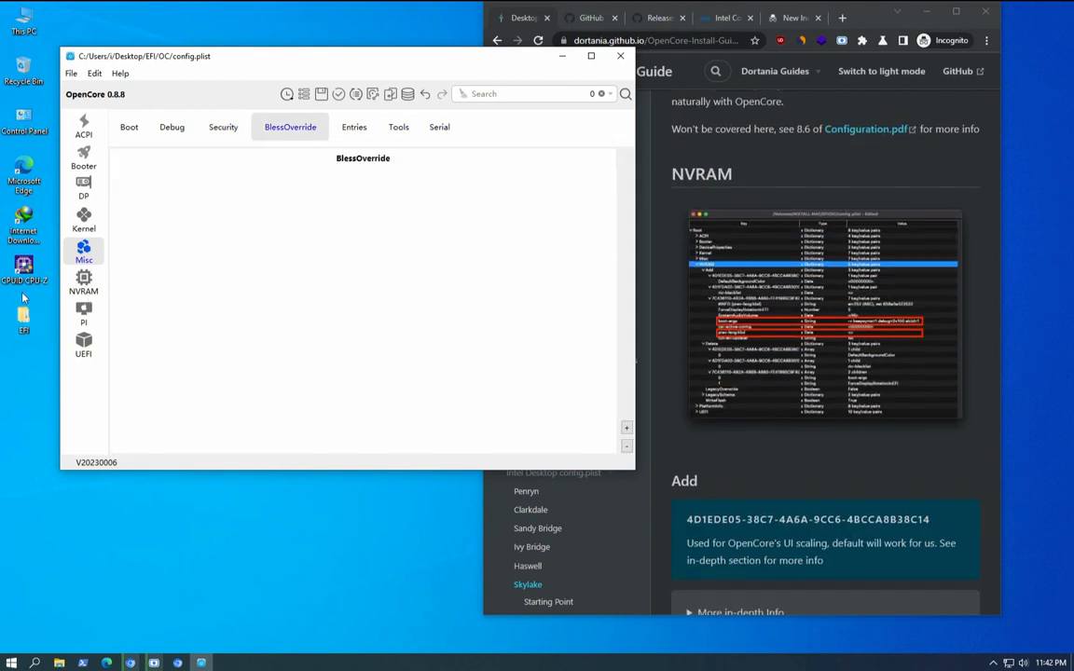
left_click(83, 279)
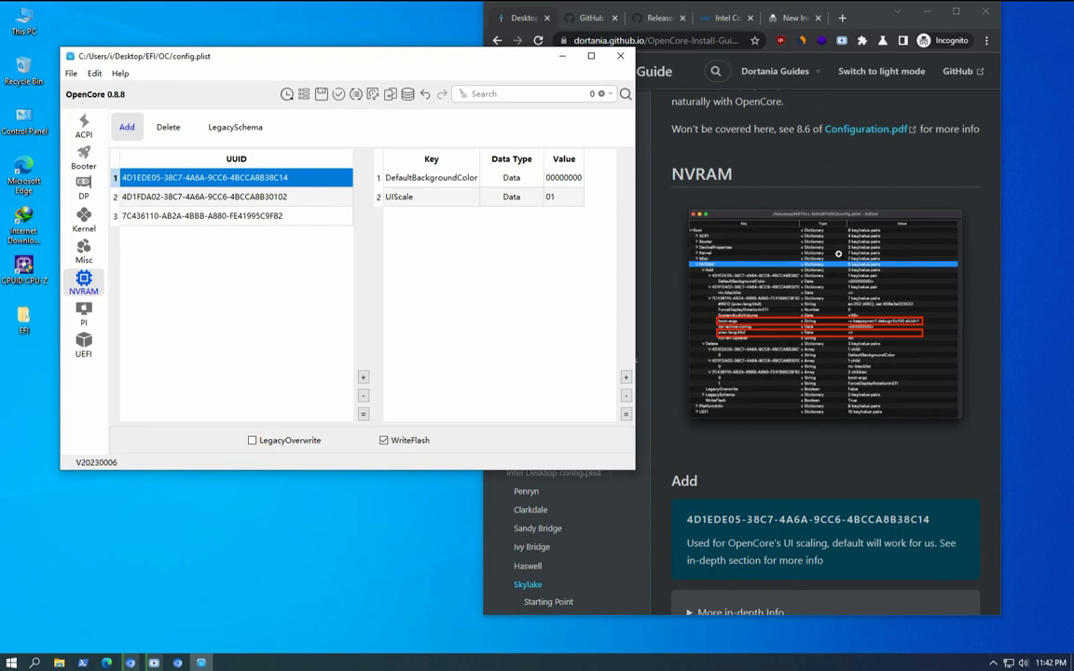
scroll(840, 293, "down", 2)
left_click(779, 210)
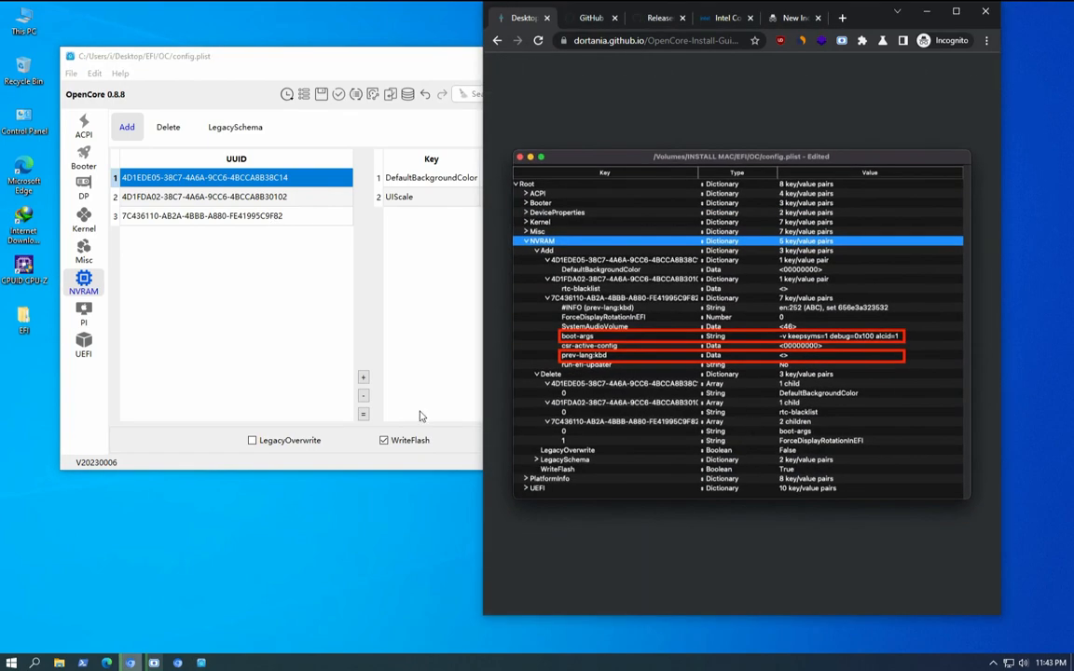
left_click(750, 372)
left_click(791, 241)
left_click(720, 350)
Step: Read the guide's NVRAM Add notes, including the in-depth info for 4D1EDE05-38C7-4A6A-9CC6-4BCCA8B38C14
scroll(709, 359, "down", 2)
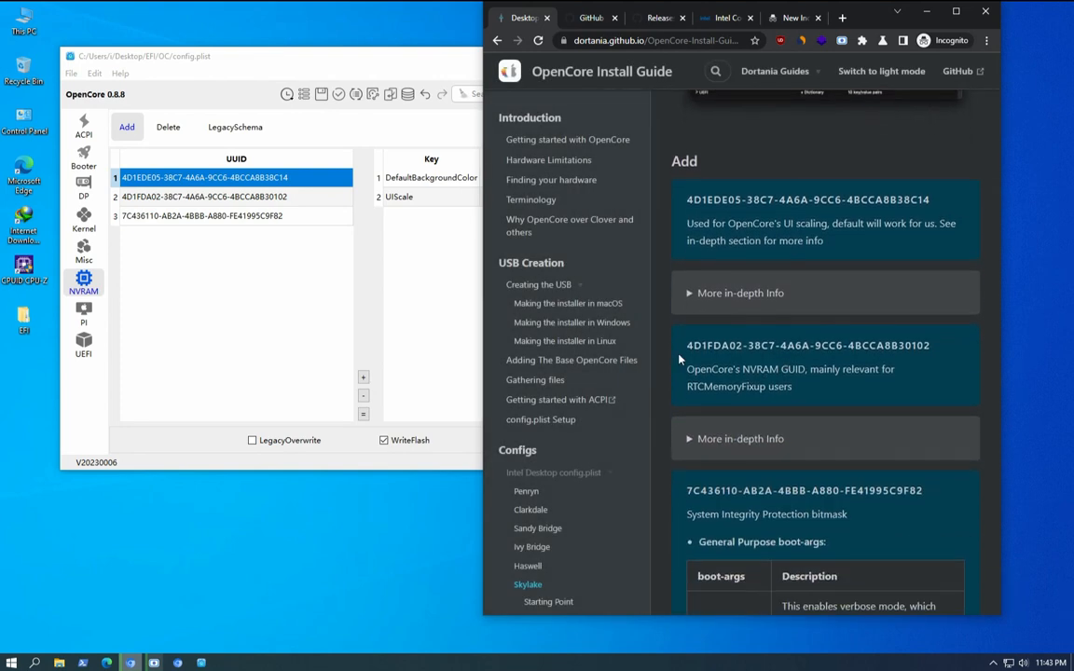
left_click(689, 298)
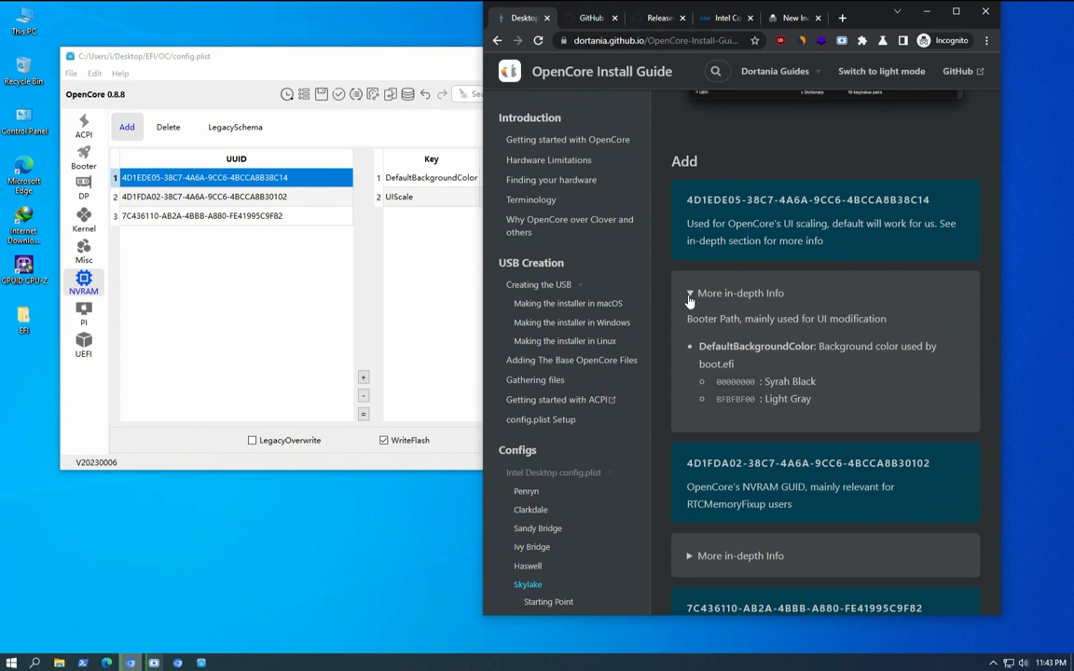
left_click(689, 298)
scroll(703, 391, "down", 3)
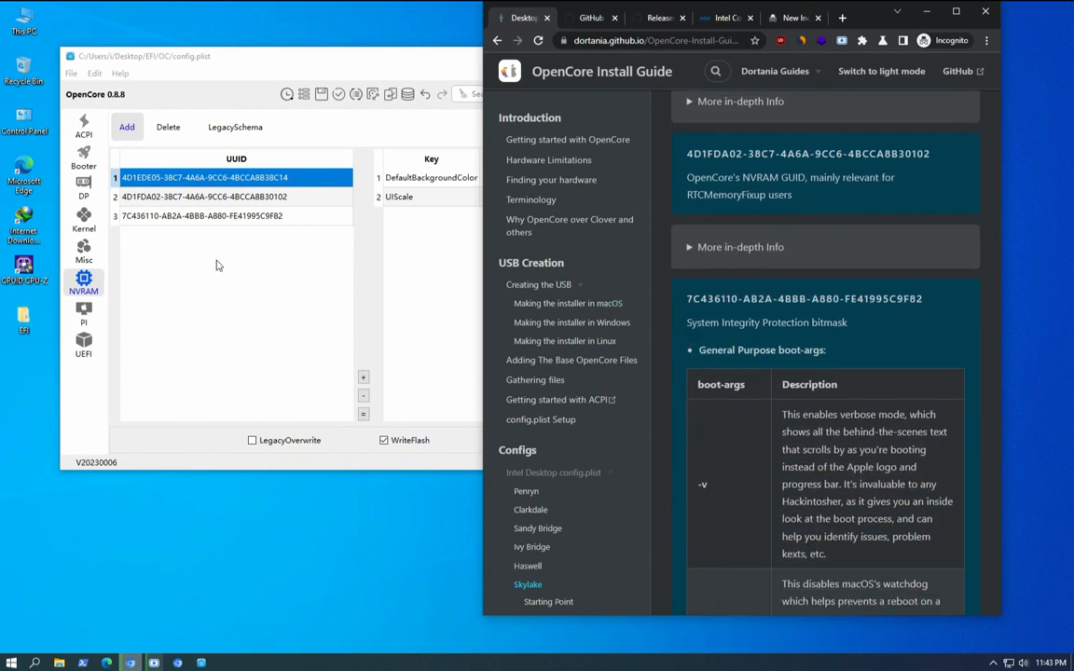
Step: Widen the config editor window and look through the keys of all three NVRAM Add UUIDs, finishing on 7C436110-AB2A-4BBB-A880-FE41995C9F82
left_click(296, 54)
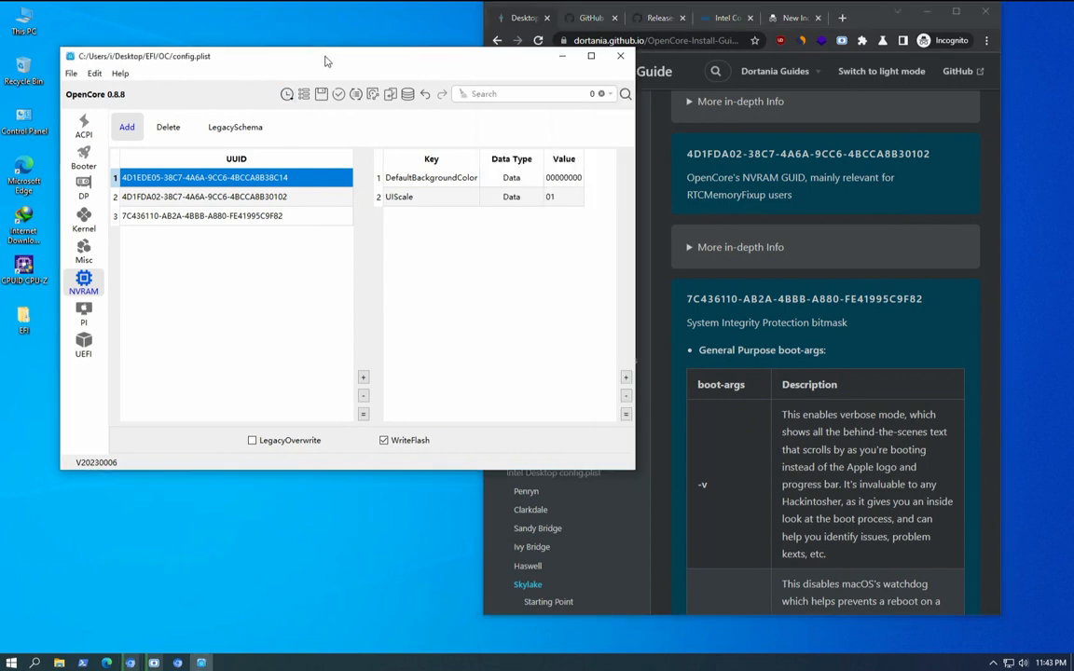
left_click(231, 214)
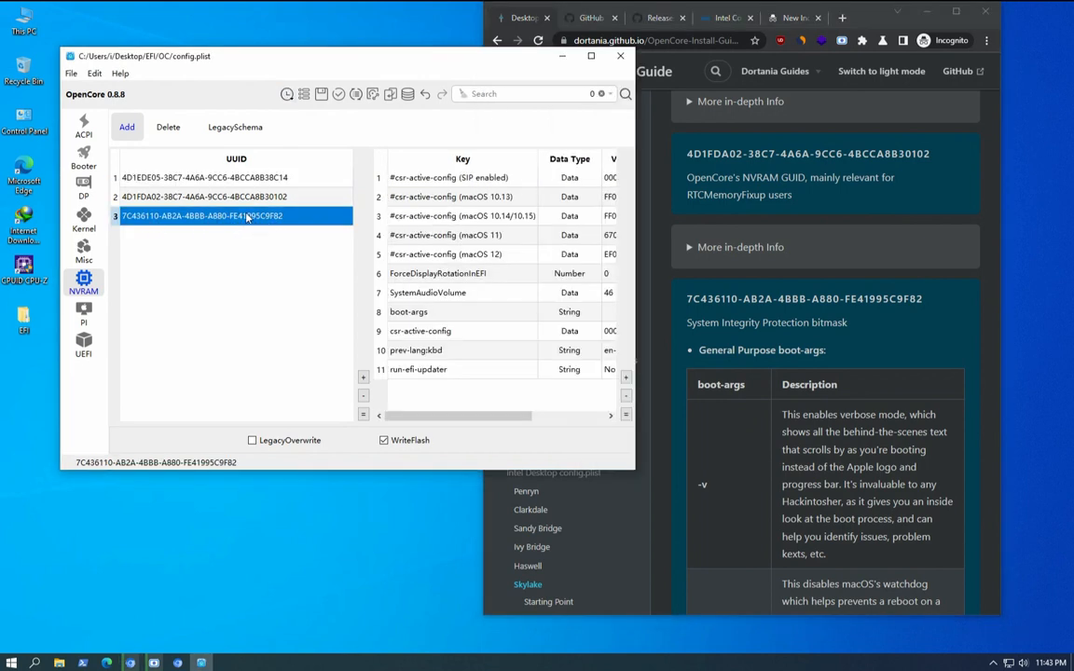
left_click_drag(635, 215, 797, 216)
left_click_drag(469, 67, 451, 54)
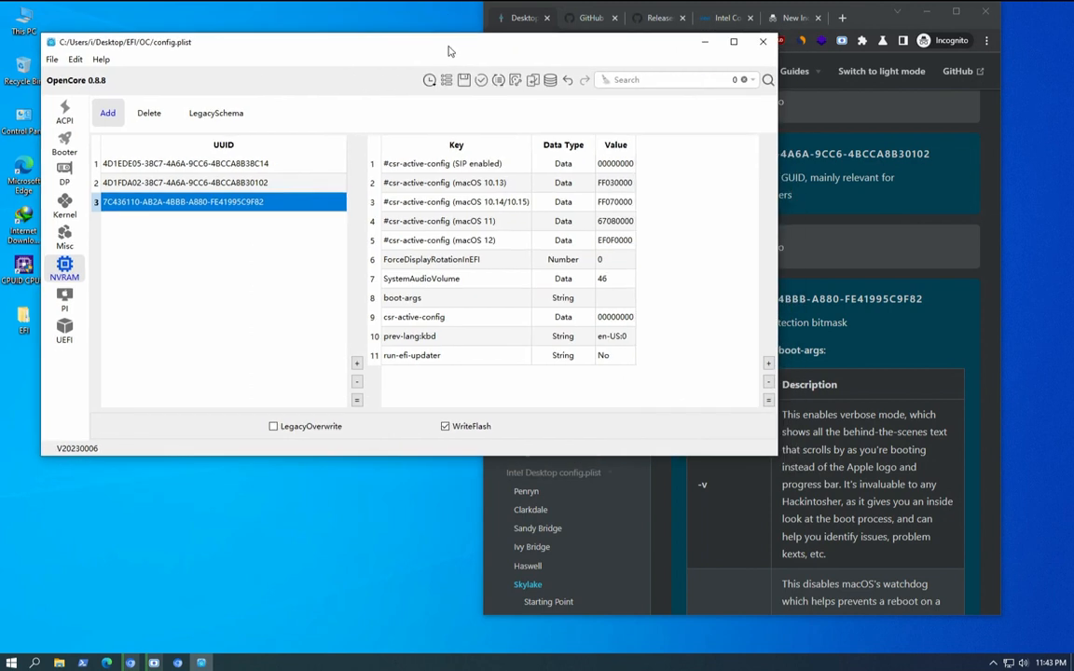
left_click(221, 164)
left_click(217, 183)
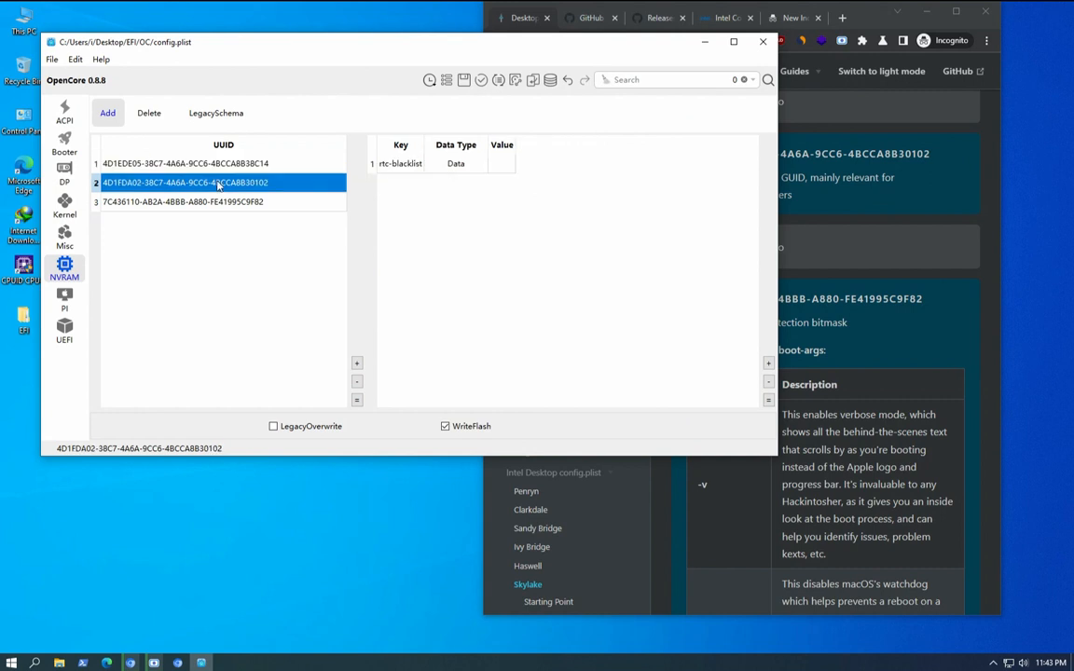
left_click(220, 171)
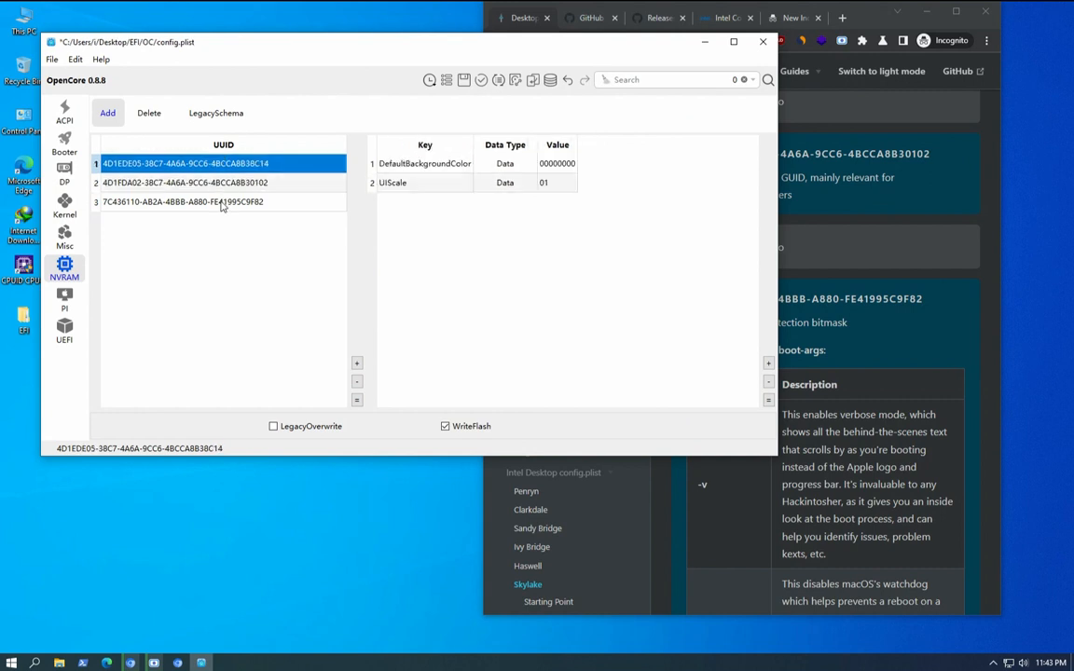
left_click(201, 200)
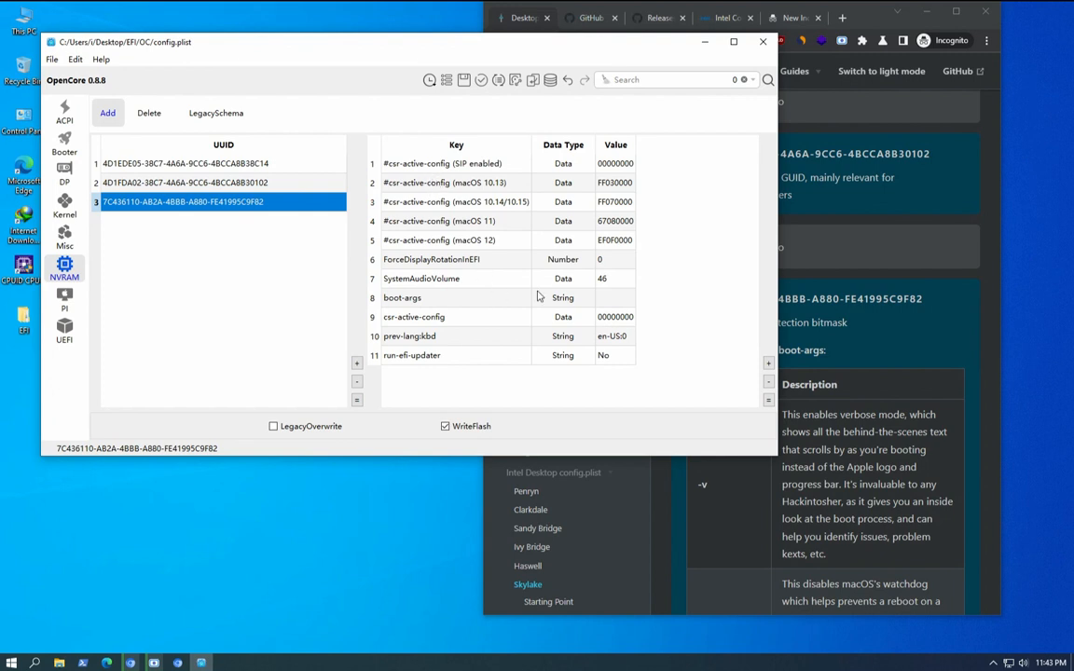
Step: Open the boot-args value for editing and read the guide's general-purpose boot-args table from -v to alcid=1
left_click(407, 300)
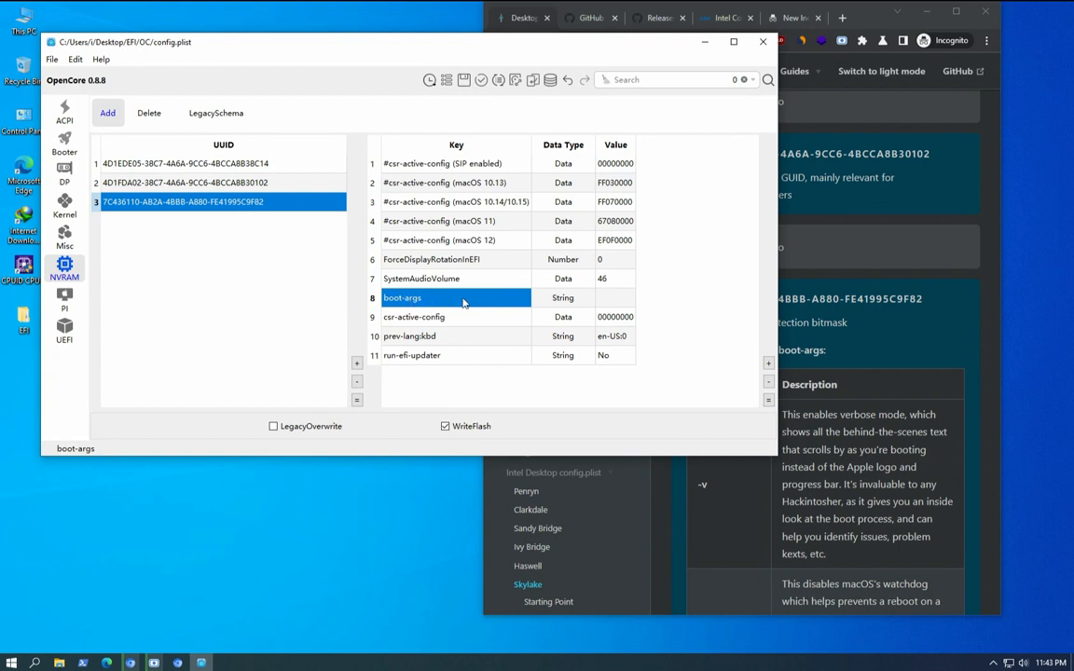
left_click(614, 298)
left_click(614, 298)
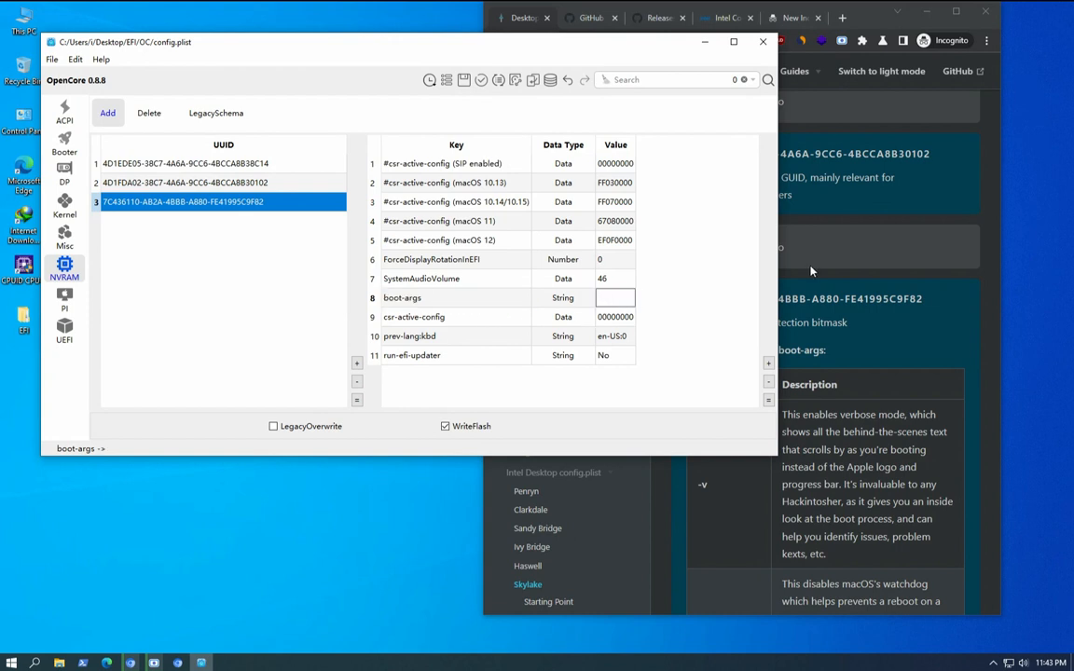
left_click(865, 325)
scroll(733, 276, "down", 5)
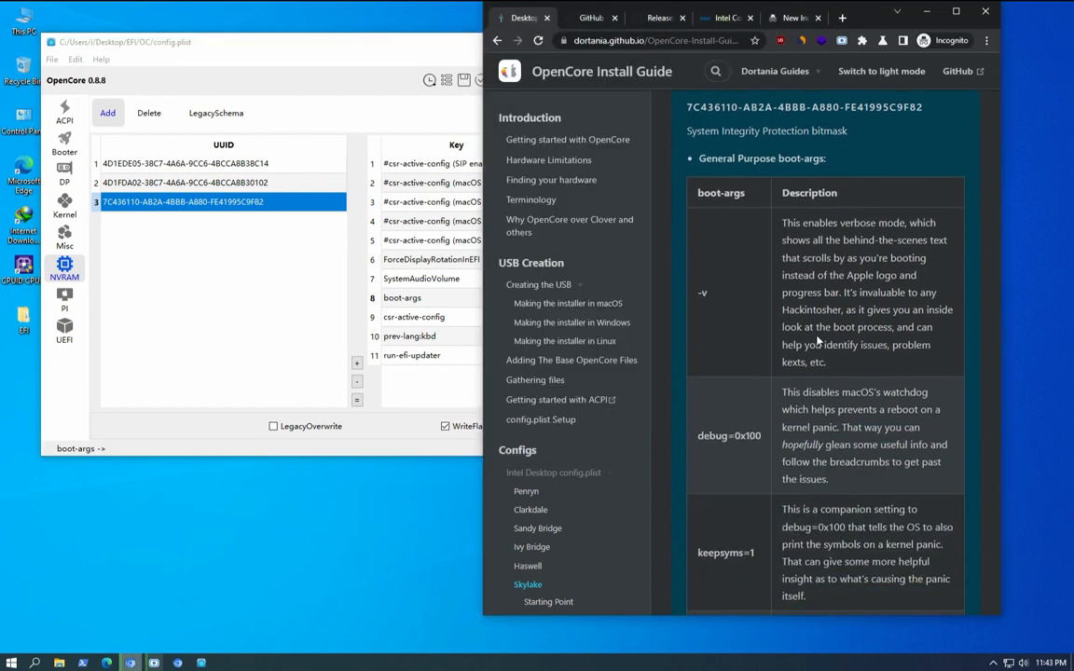
scroll(733, 298, "up", 3)
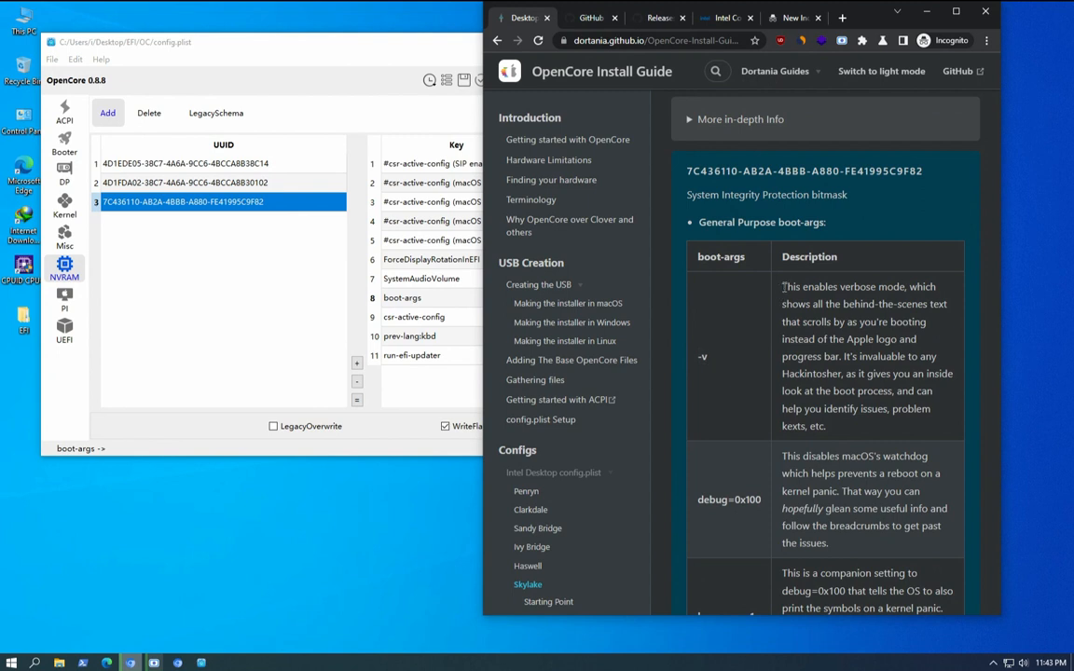
left_click_drag(781, 286, 924, 287)
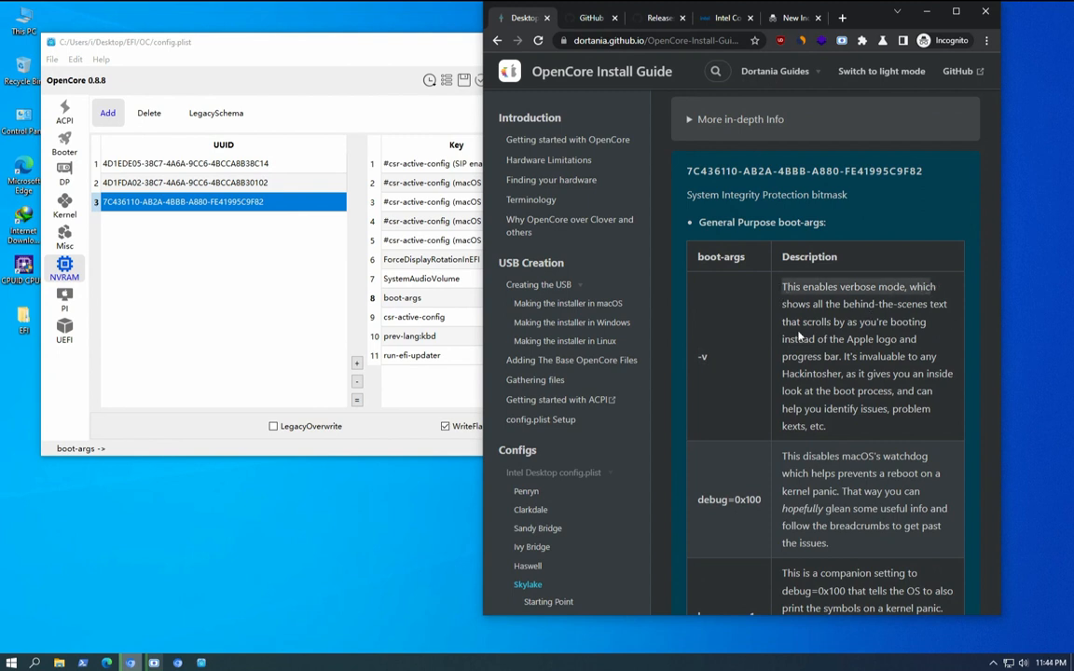
left_click_drag(802, 322, 872, 372)
scroll(858, 377, "down", 2)
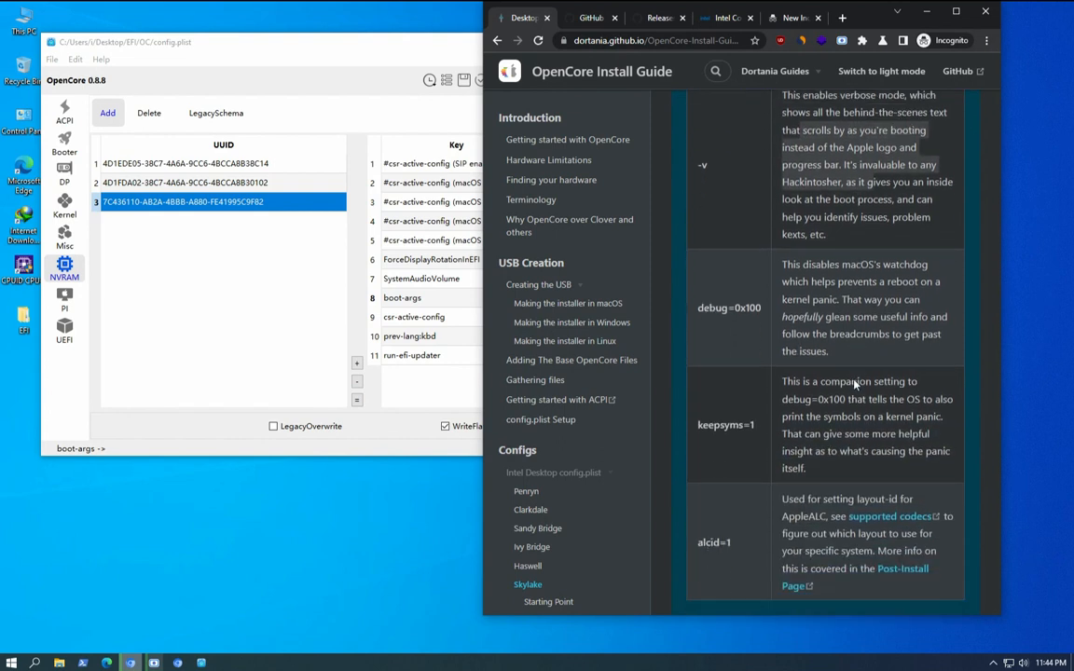
left_click(747, 308)
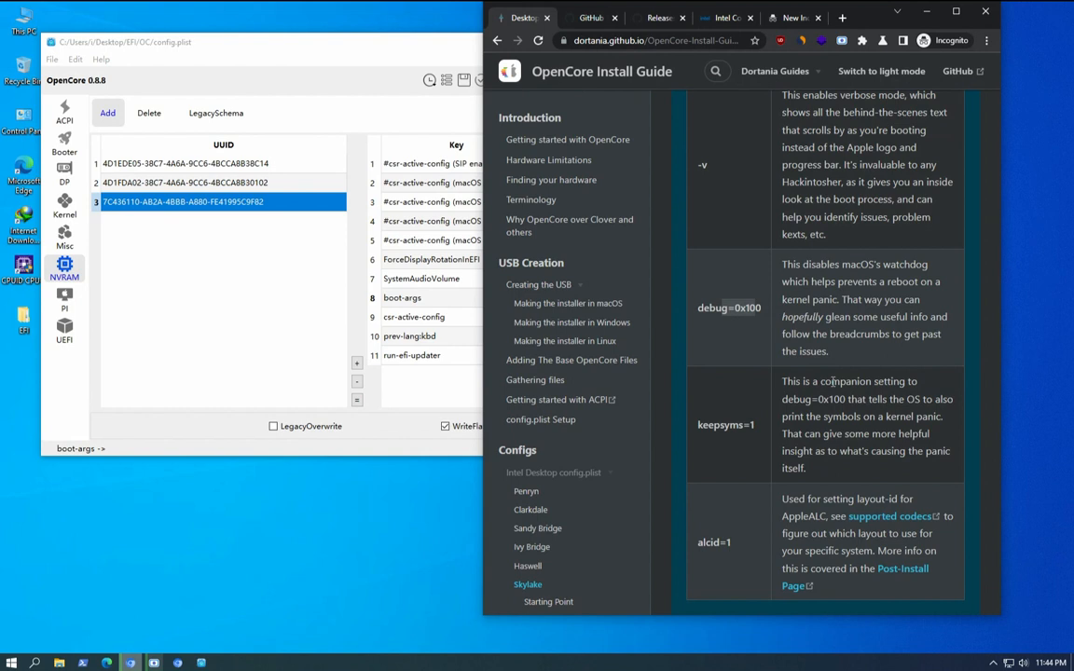
scroll(832, 381, "down", 2)
scroll(812, 398, "up", 2)
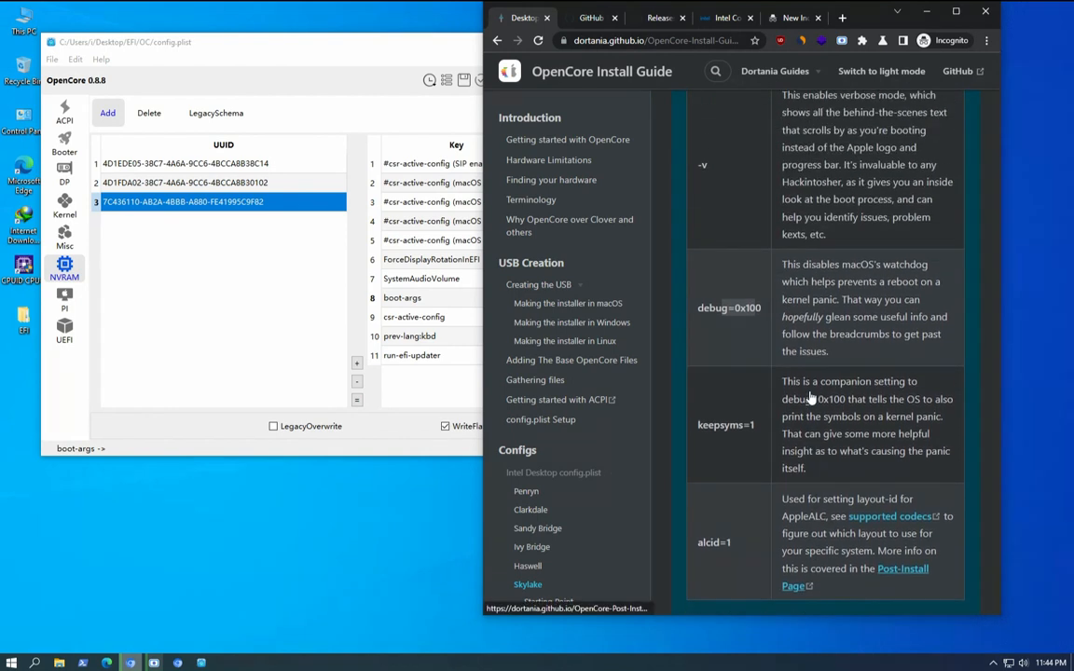
Step: Copy debug=0x100 from the guide's general-purpose boot-args table into the boot-args value
left_click(330, 42)
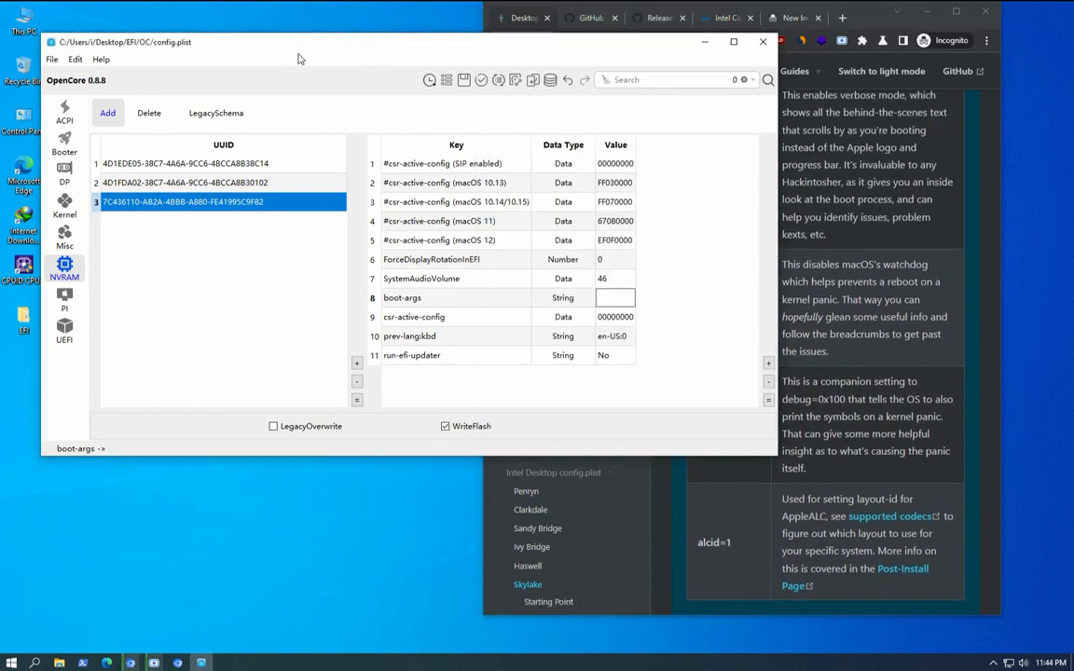
left_click_drag(429, 51, 280, 41)
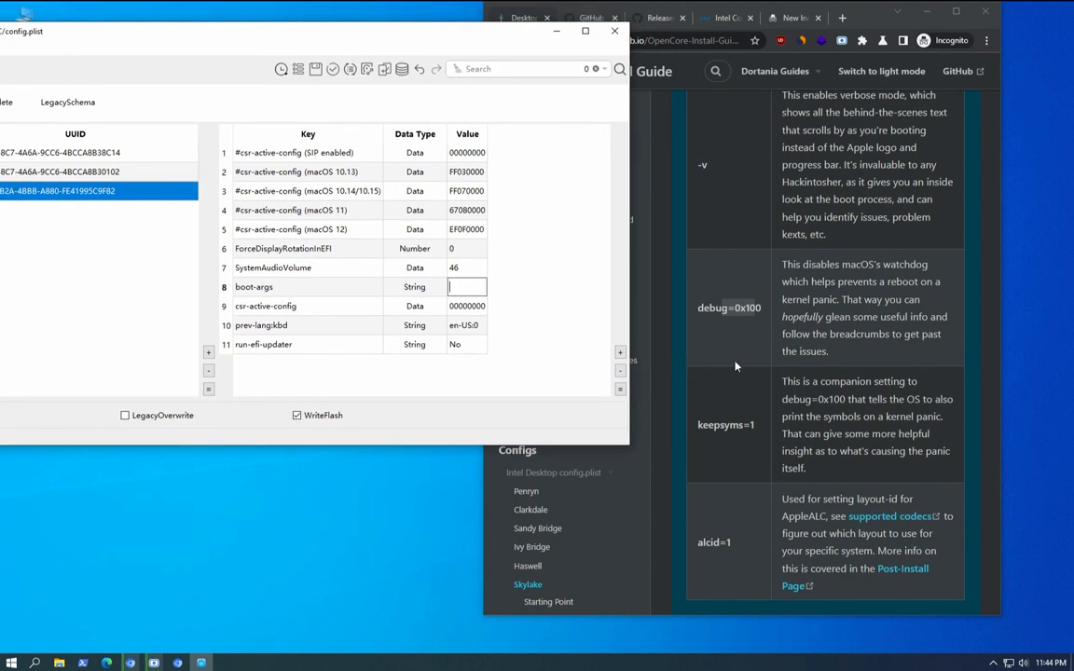
left_click(758, 311)
left_click_drag(762, 313, 700, 310)
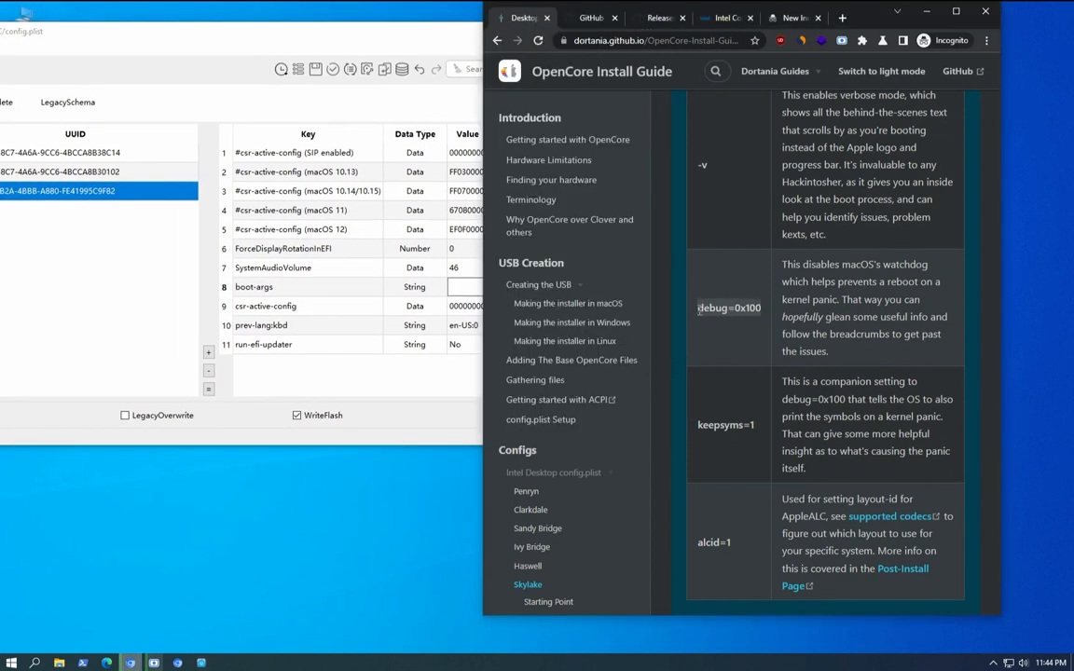
right_click(700, 309)
left_click(727, 311)
left_click(467, 287)
right_click(457, 286)
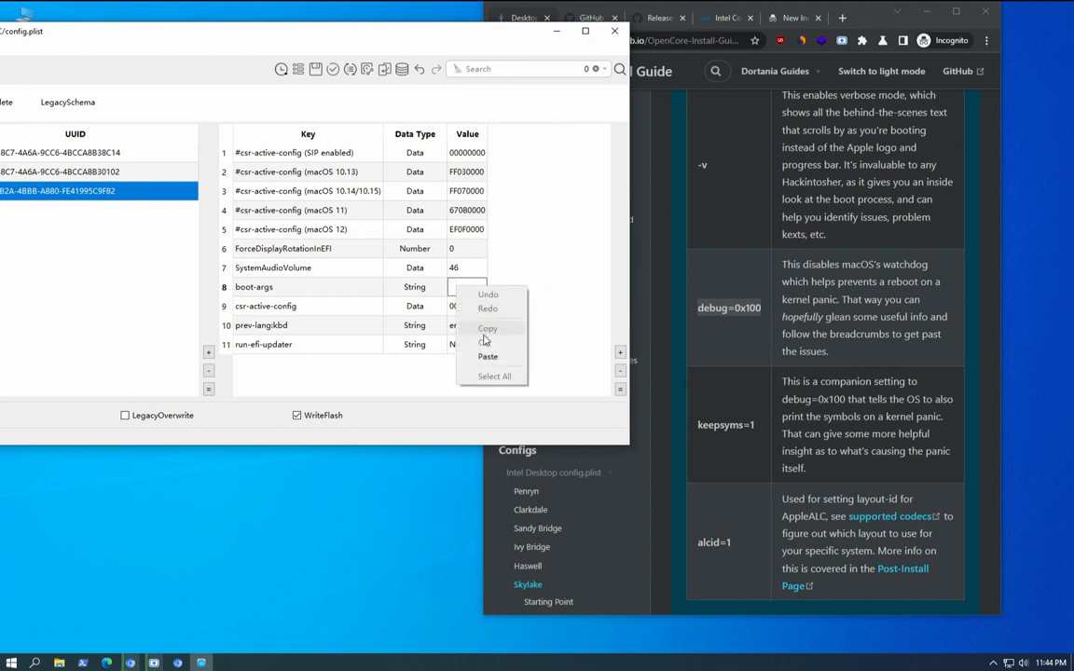
left_click(478, 353)
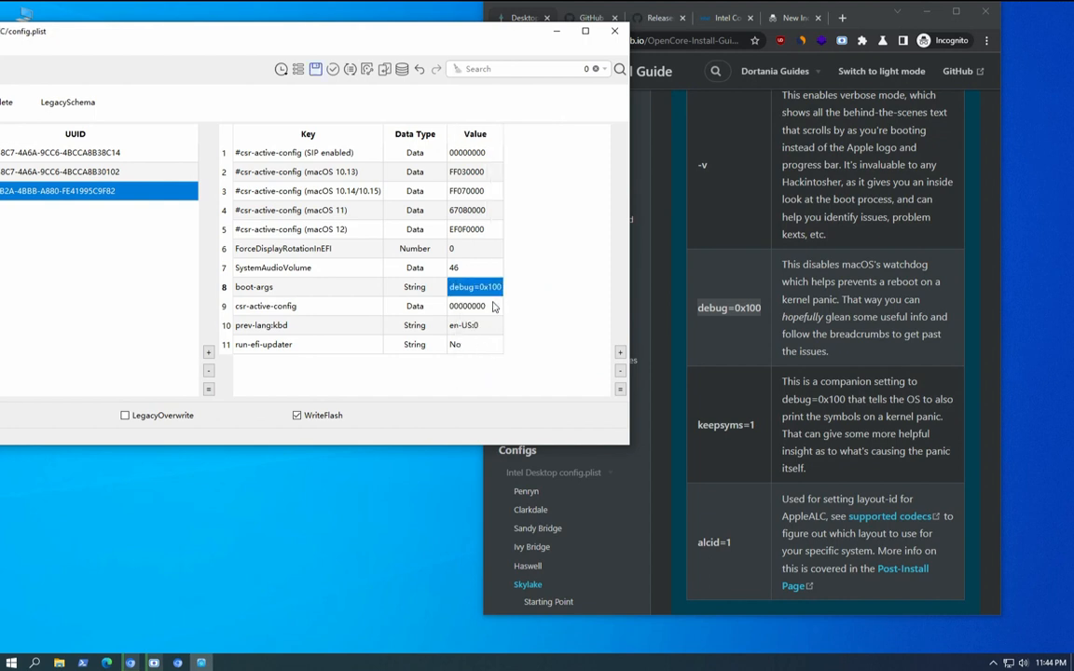
Step: Copy keepsyms=1 from the guide and append it to the boot-args value after a space
left_click(699, 425)
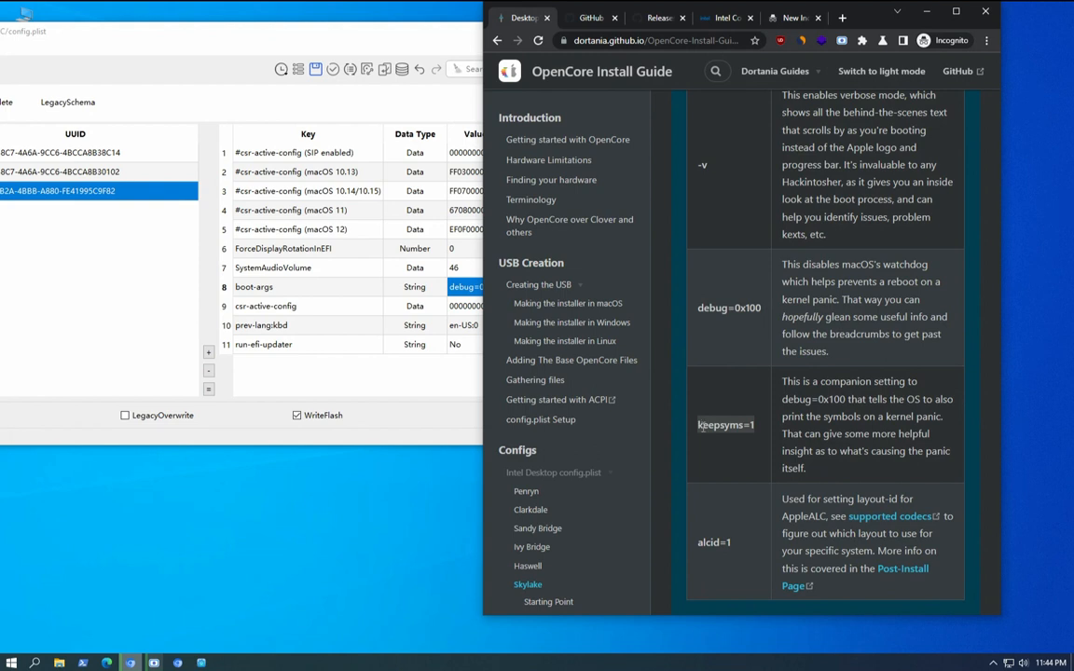
triple_click(698, 425)
right_click(701, 429)
left_click(731, 446)
left_click(457, 291)
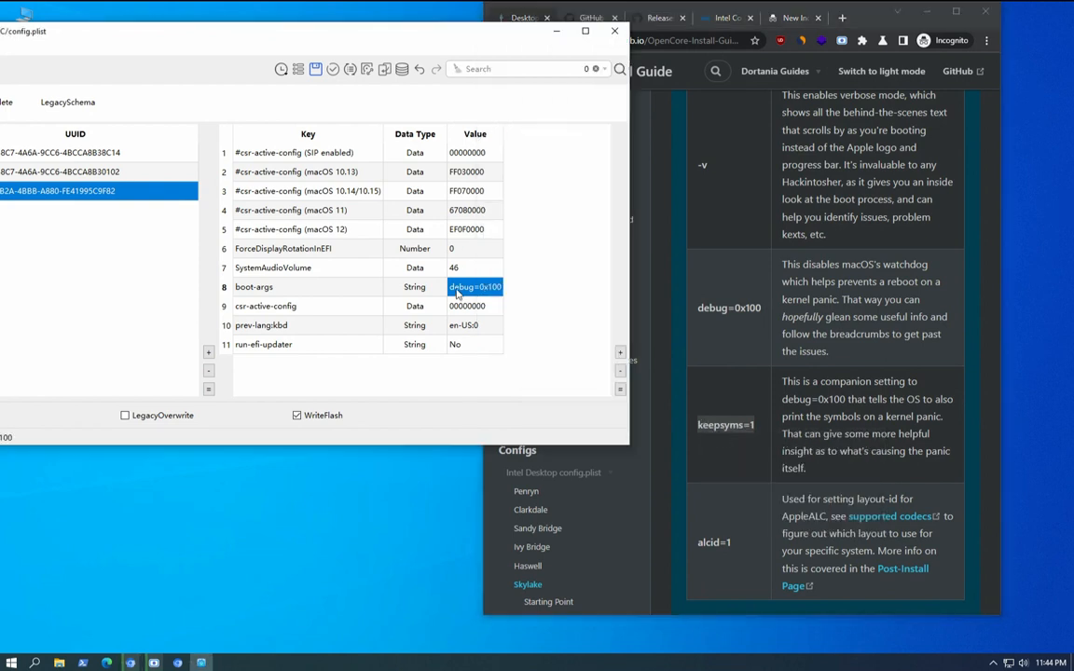
double_click(492, 289)
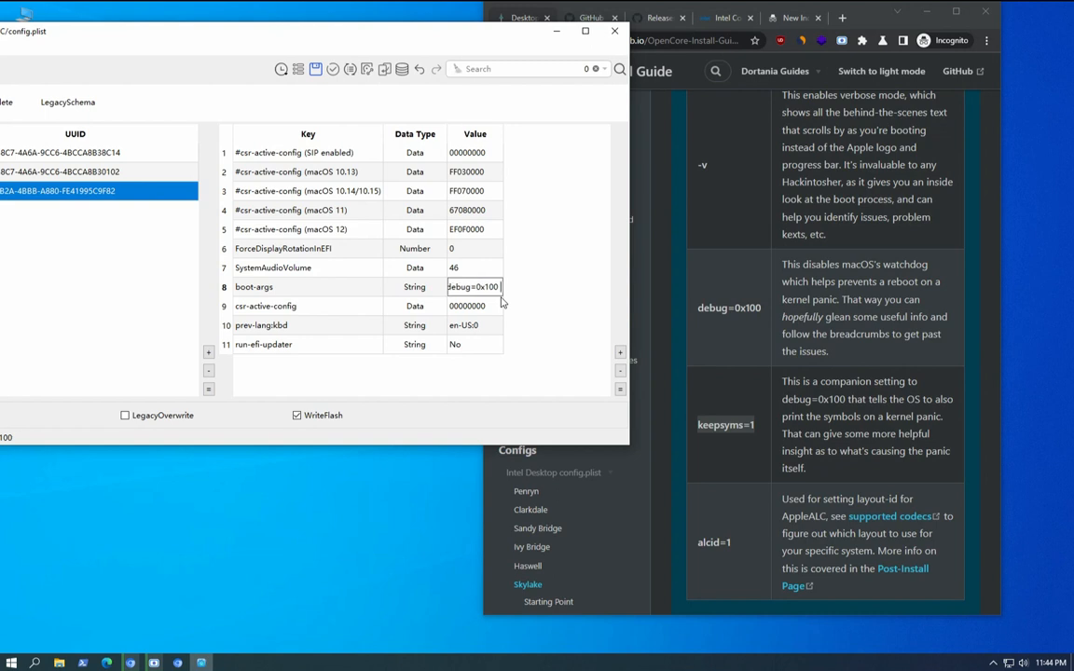
key("ctrl+v")
Step: Append alcid=66 to the boot-args value, save config.plist and move the editor window fully back into view
left_click(705, 547)
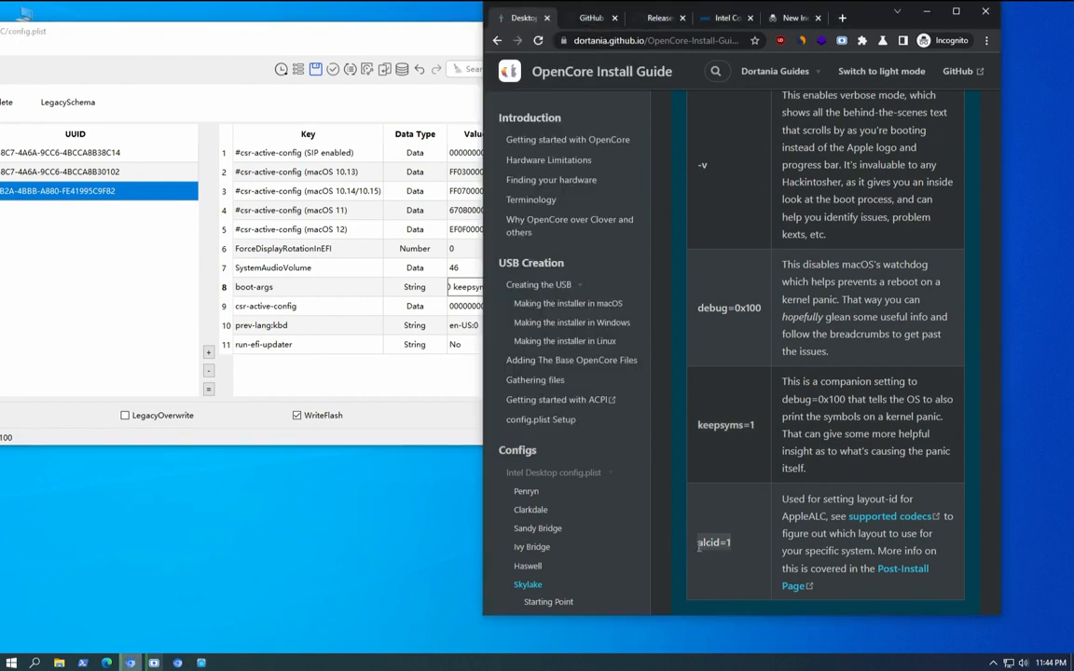
left_click(477, 293)
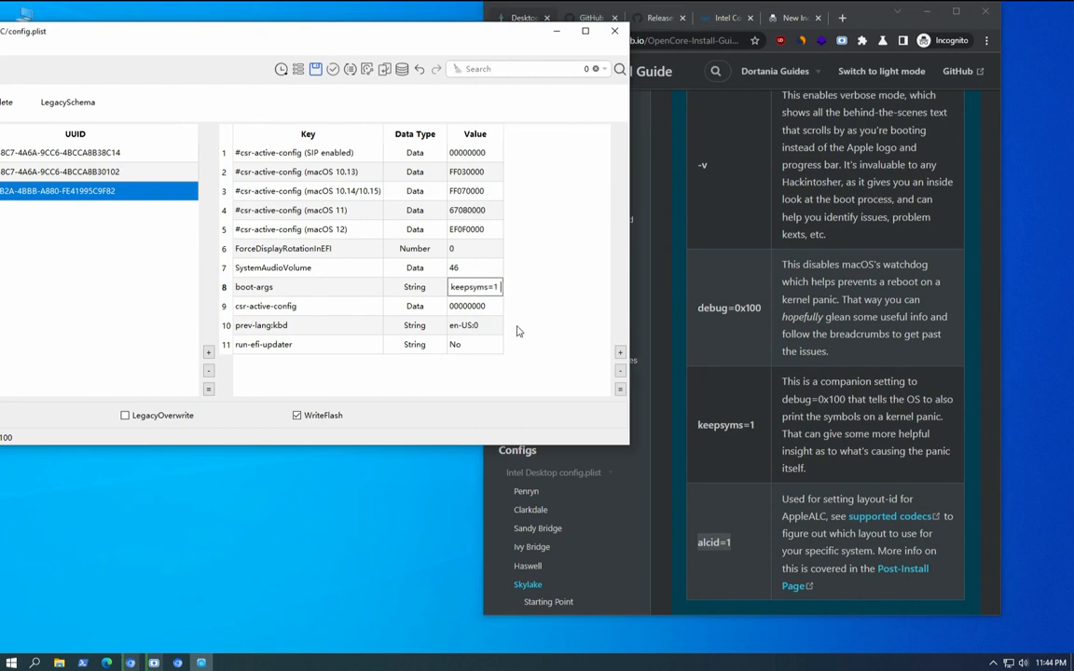
type("alcid=66")
left_click(399, 287)
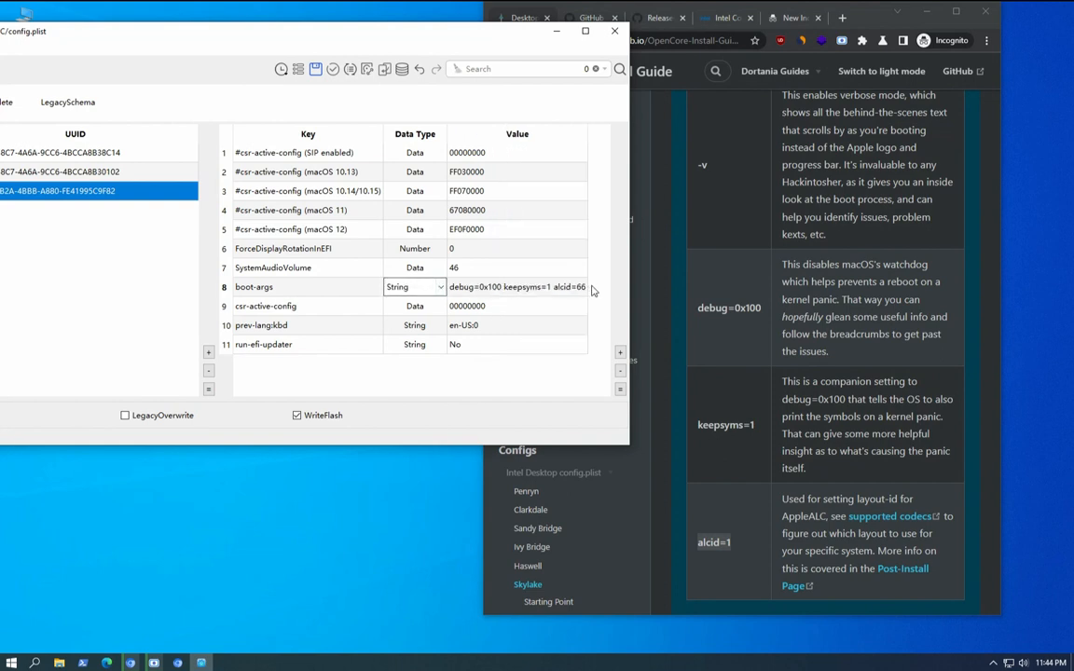
left_click(537, 292)
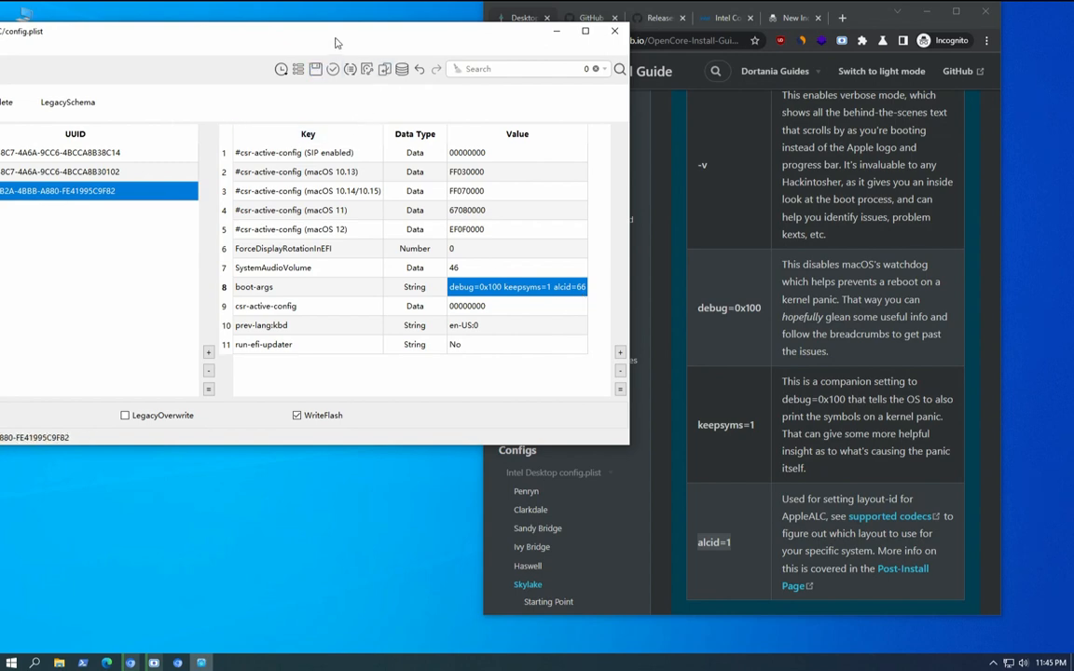
left_click_drag(336, 43, 497, 68)
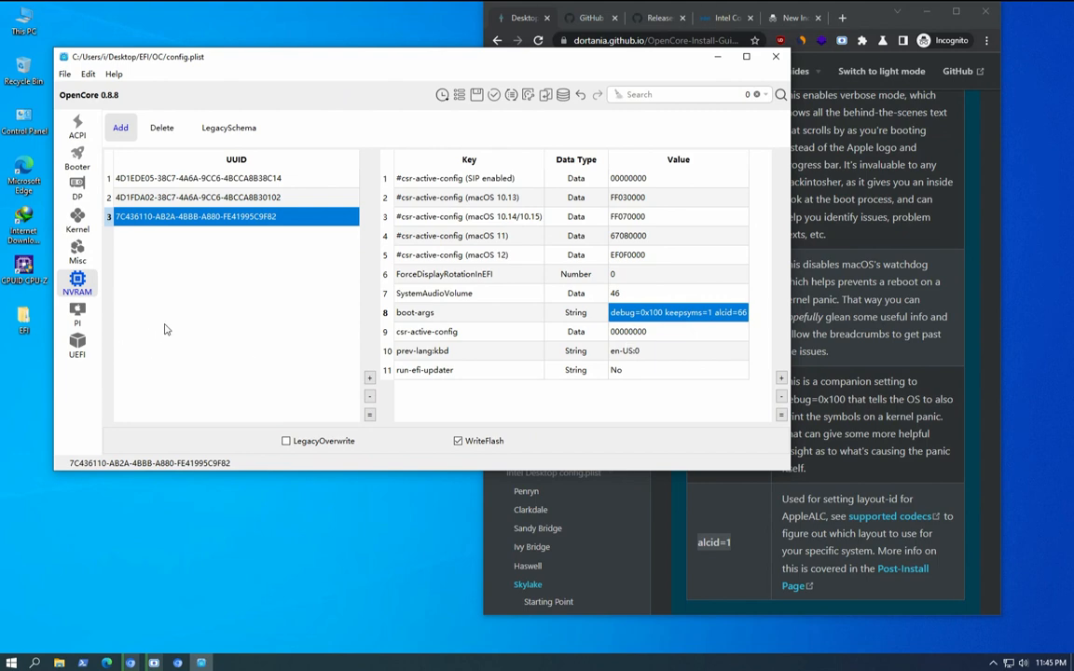
Step: Read the guide's GPU-specific boot-args table, from agdpmod=pikera to -wegnoegpu
left_click(898, 450)
scroll(855, 431, "down", 10)
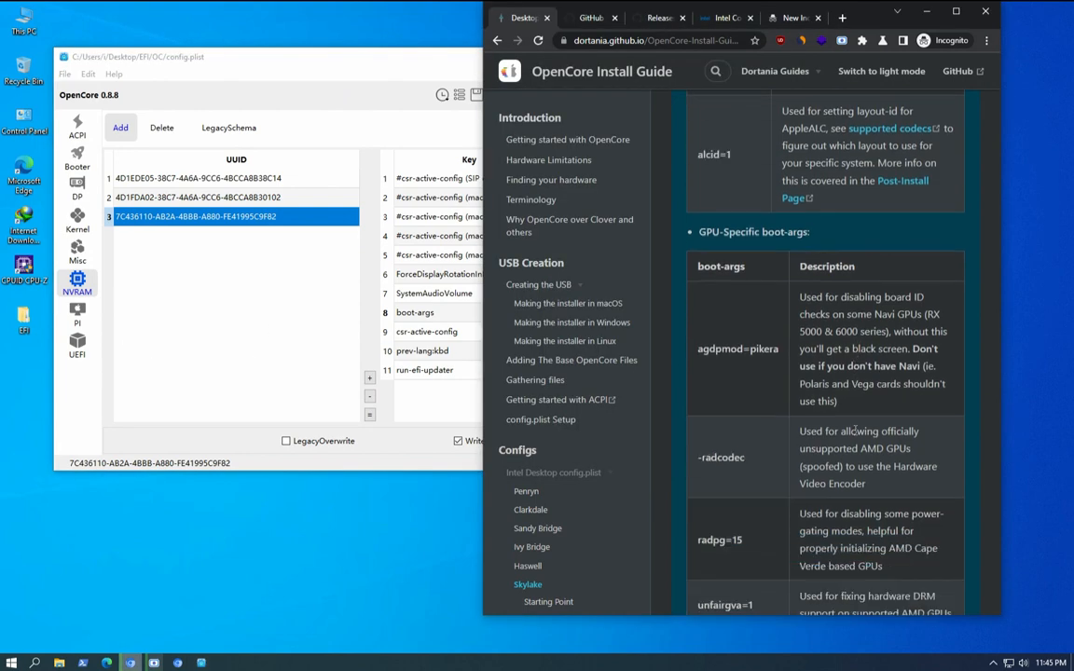
scroll(854, 431, "down", 5)
scroll(854, 431, "up", 7)
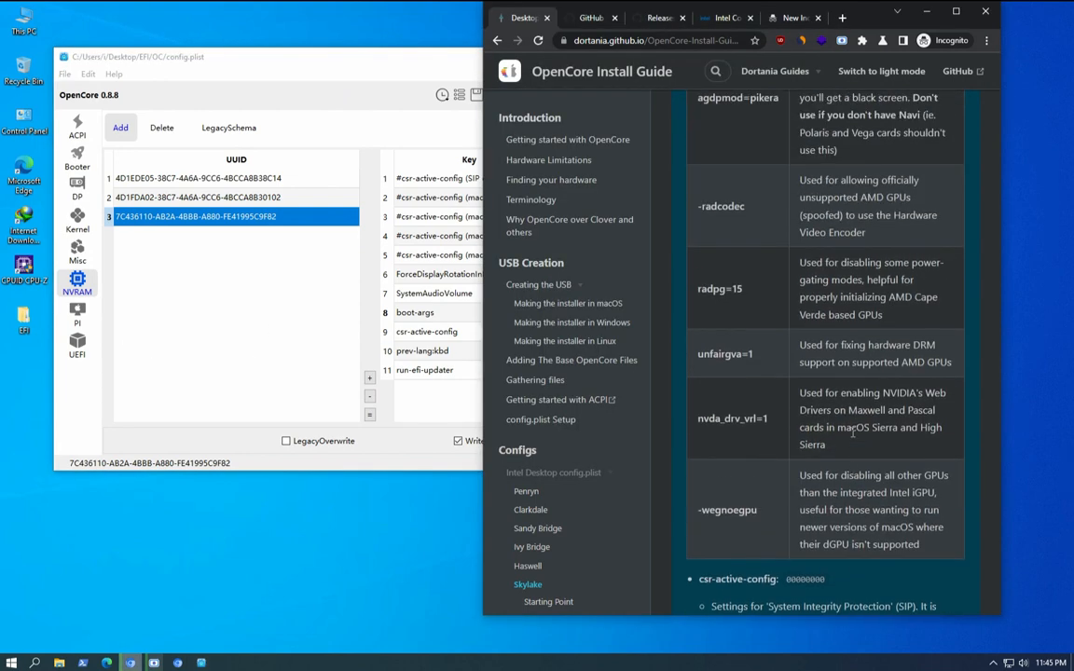
Step: Read the guide's NVRAM notes from the GPU-specific boot-args through csr-active-config, run-efi-updater and prev-lang:kbd to the Delete section
scroll(853, 435, "up", 1)
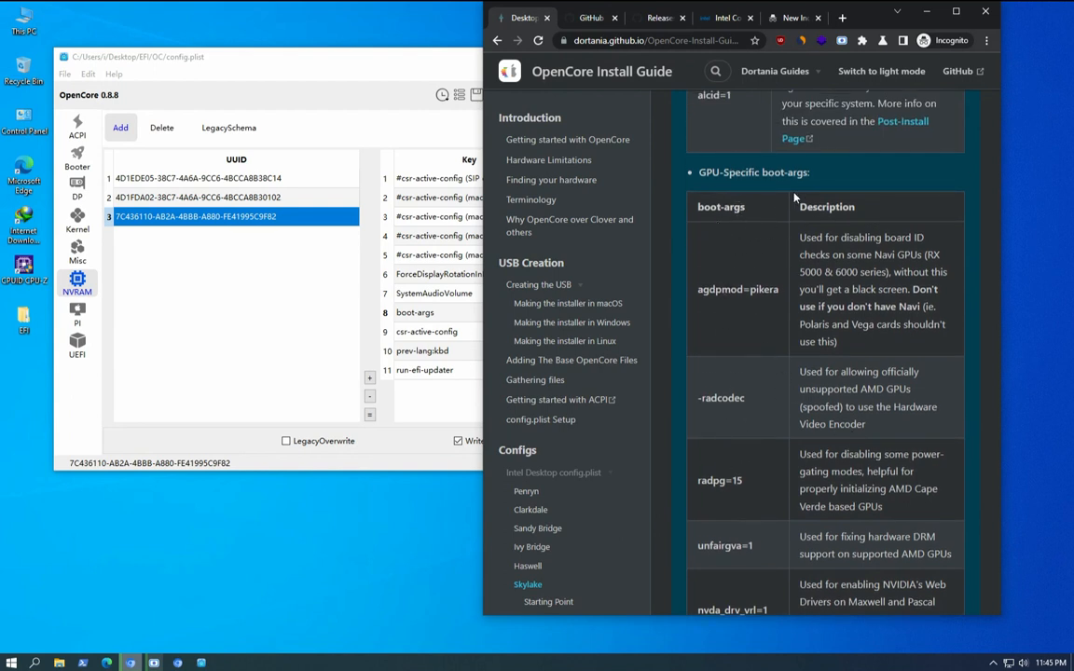
left_click_drag(818, 177, 691, 177)
scroll(708, 315, "down", 4)
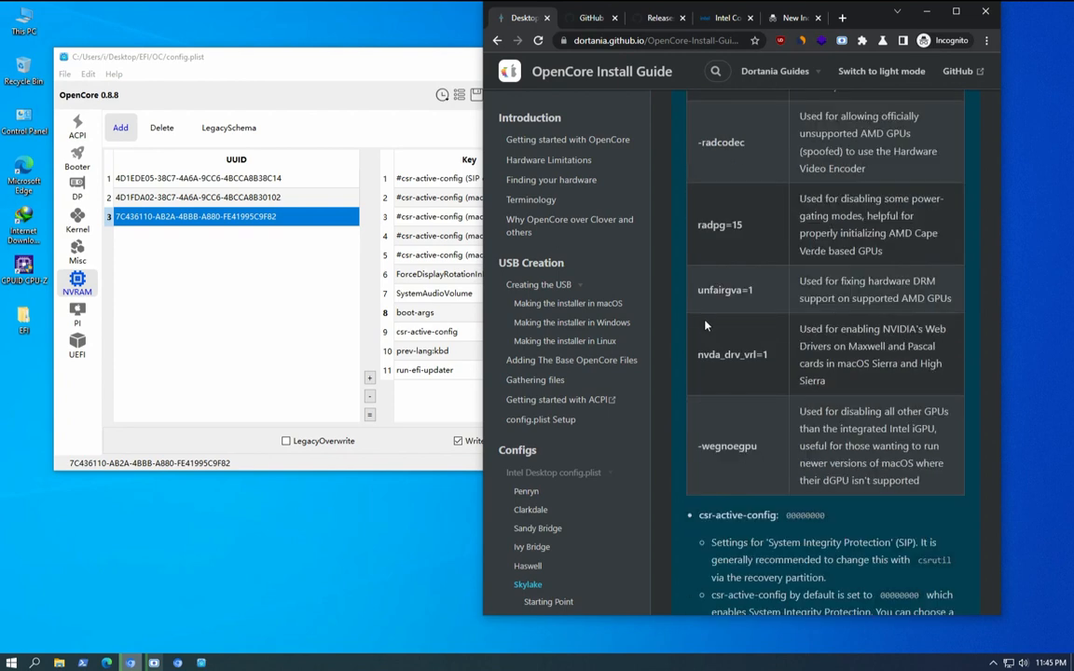
scroll(706, 327, "down", 5)
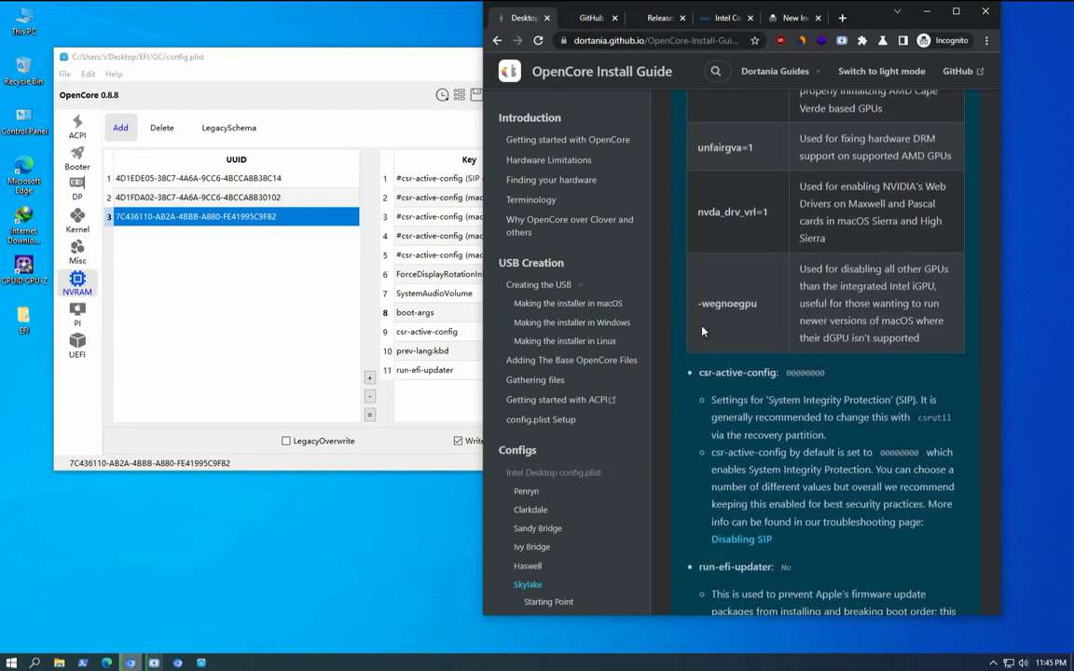
scroll(703, 330, "down", 1)
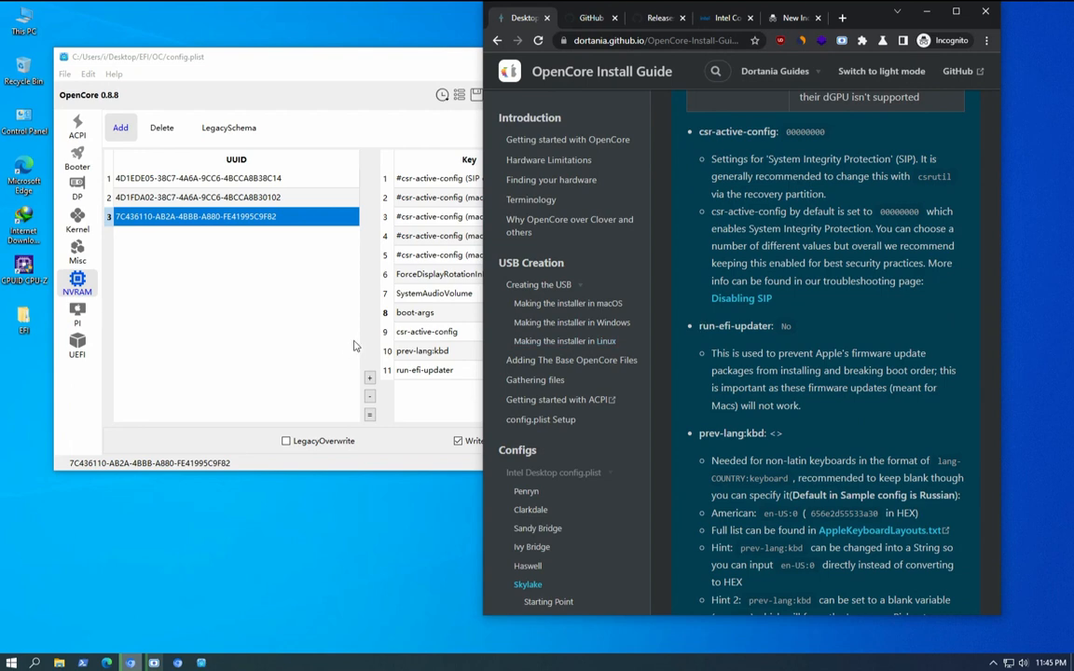
scroll(907, 374, "down", 13)
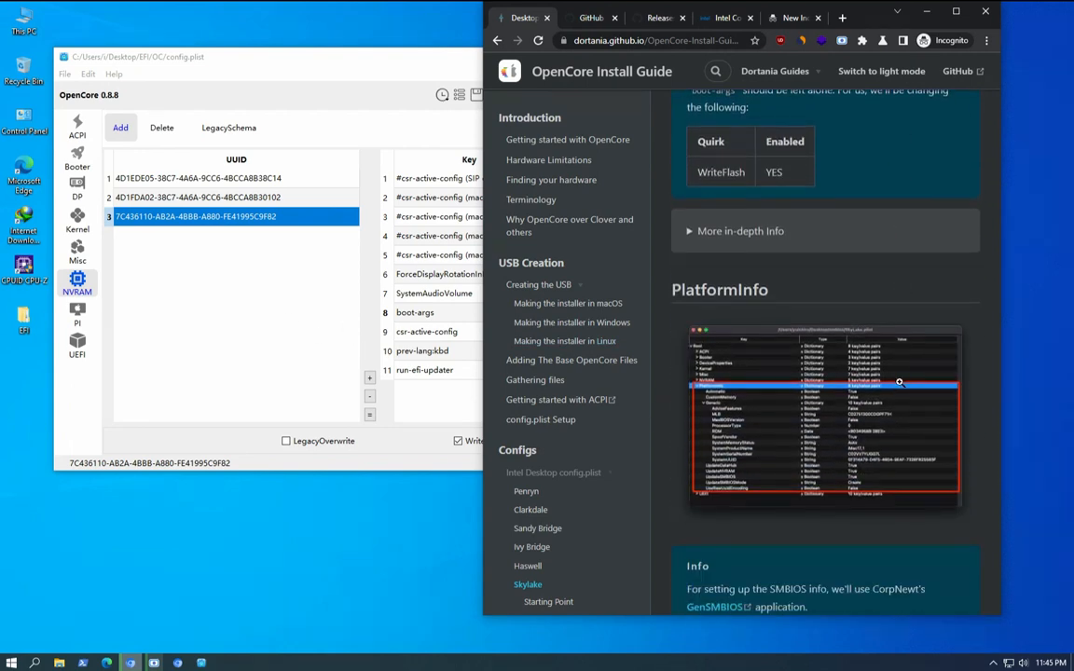
scroll(695, 252, "up", 3)
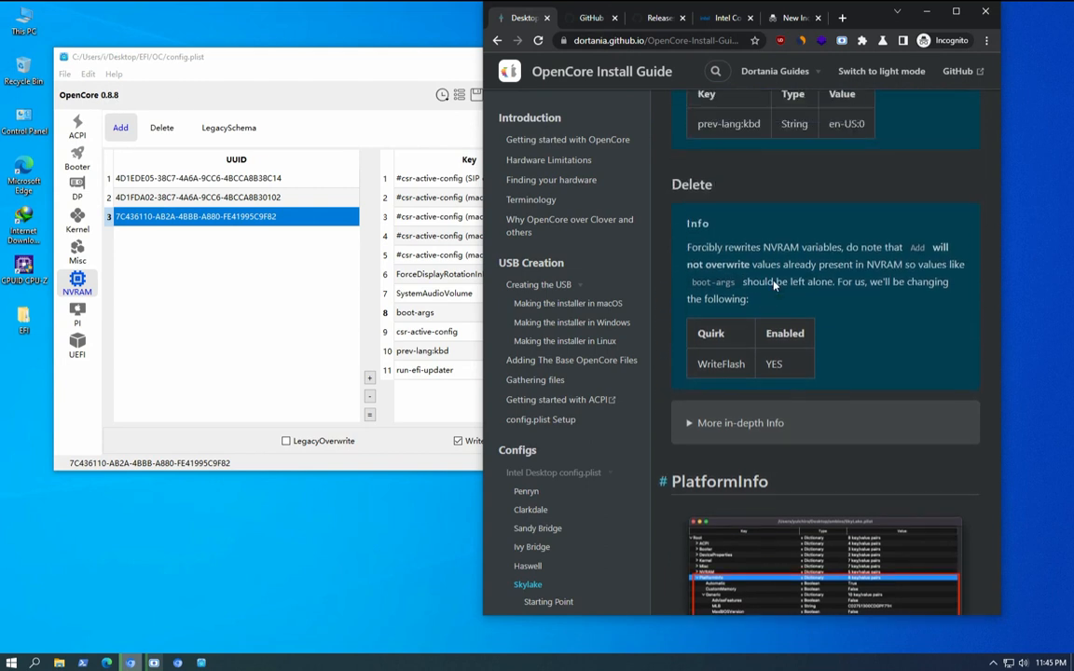
Step: Review the NVRAM Delete entries in config.plist, including those under the 4D1FDA02 and 7C436110 UUIDs
left_click(160, 130)
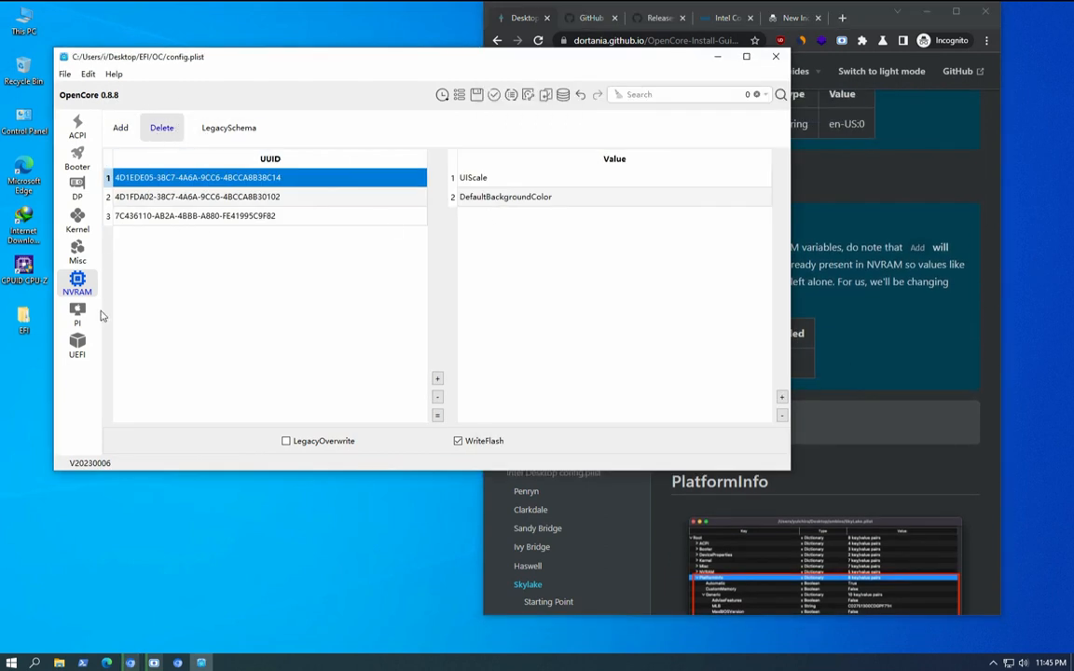
left_click(228, 128)
left_click(162, 128)
left_click(189, 199)
left_click(190, 217)
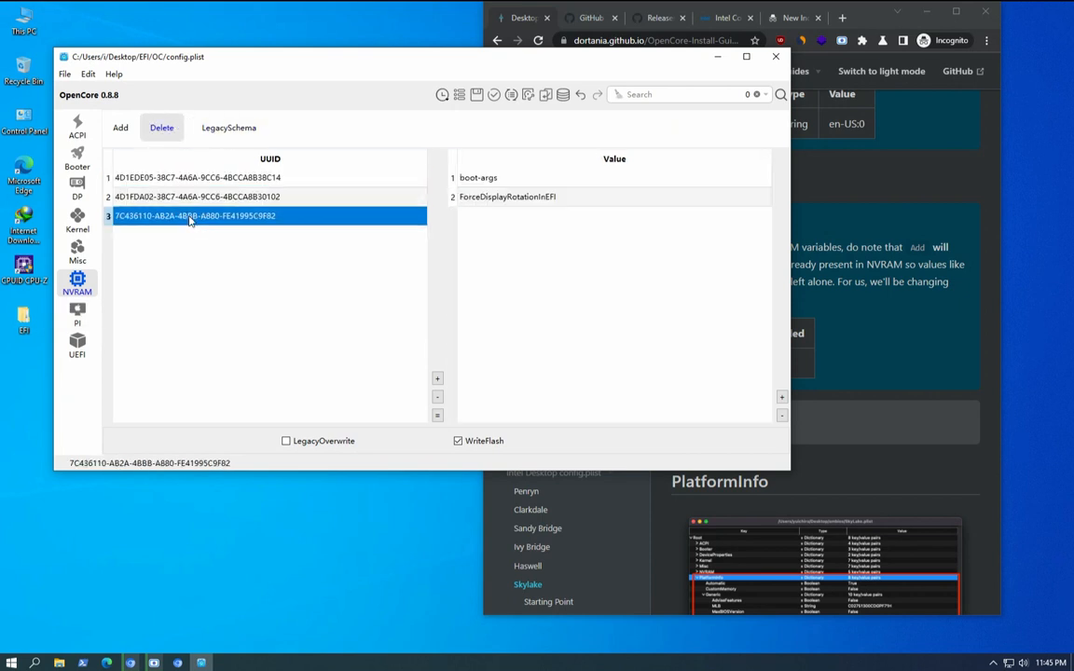
Step: Recheck the guide's NVRAM boot-args and Delete sections, including the in-depth information on LegacySchema and WriteFlash
left_click(833, 327)
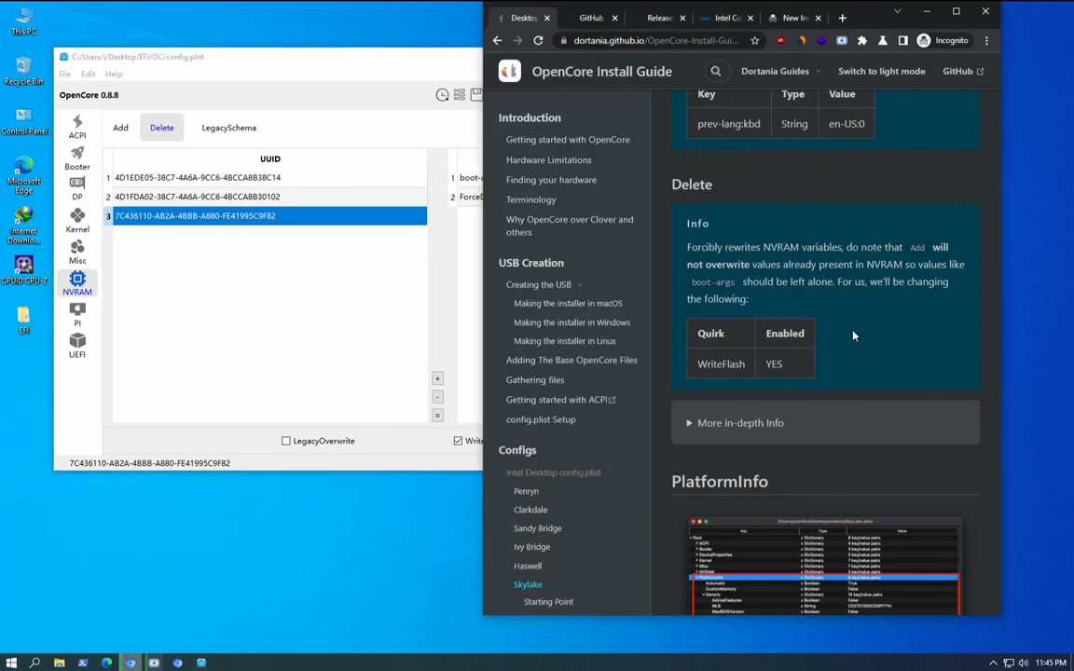
scroll(835, 336, "up", 3)
scroll(833, 336, "up", 10)
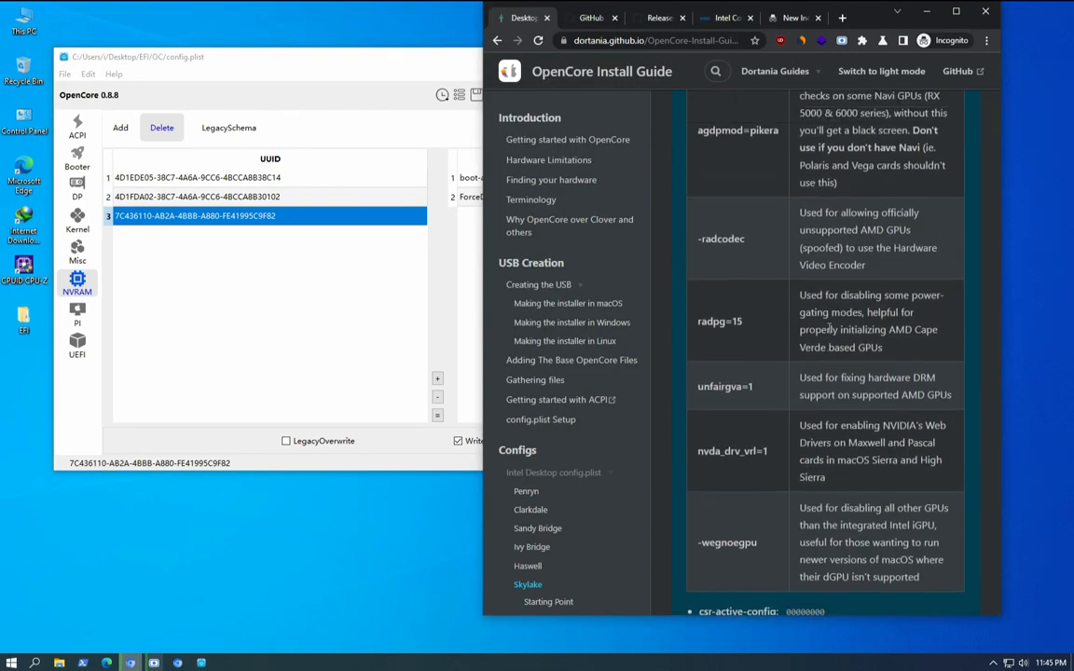
scroll(829, 327, "up", 6)
scroll(821, 321, "down", 12)
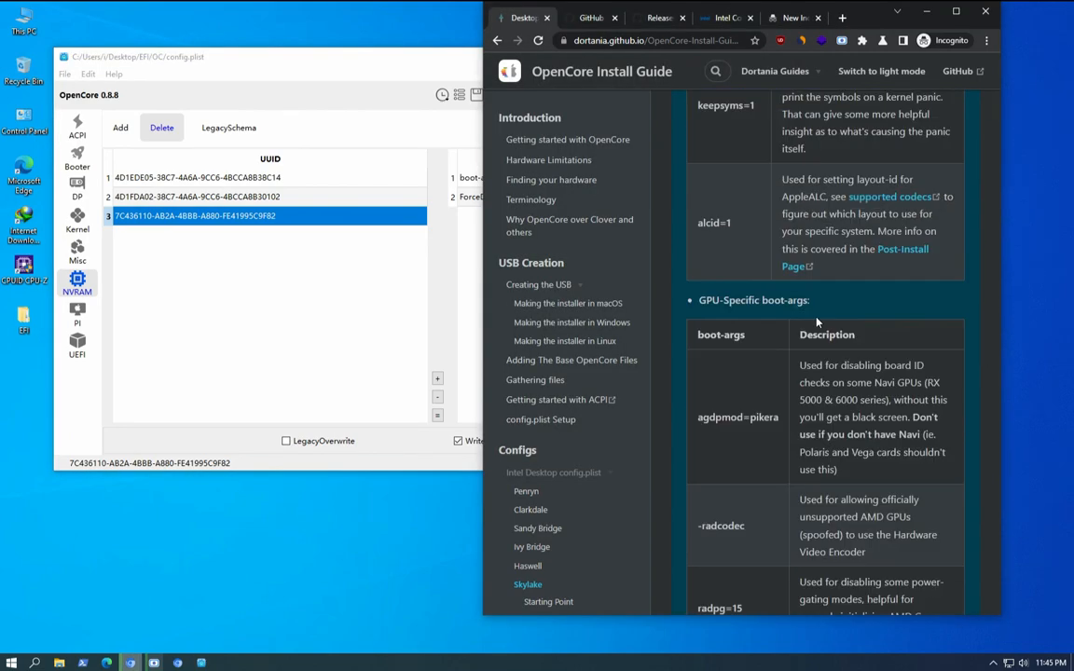
scroll(816, 319, "down", 9)
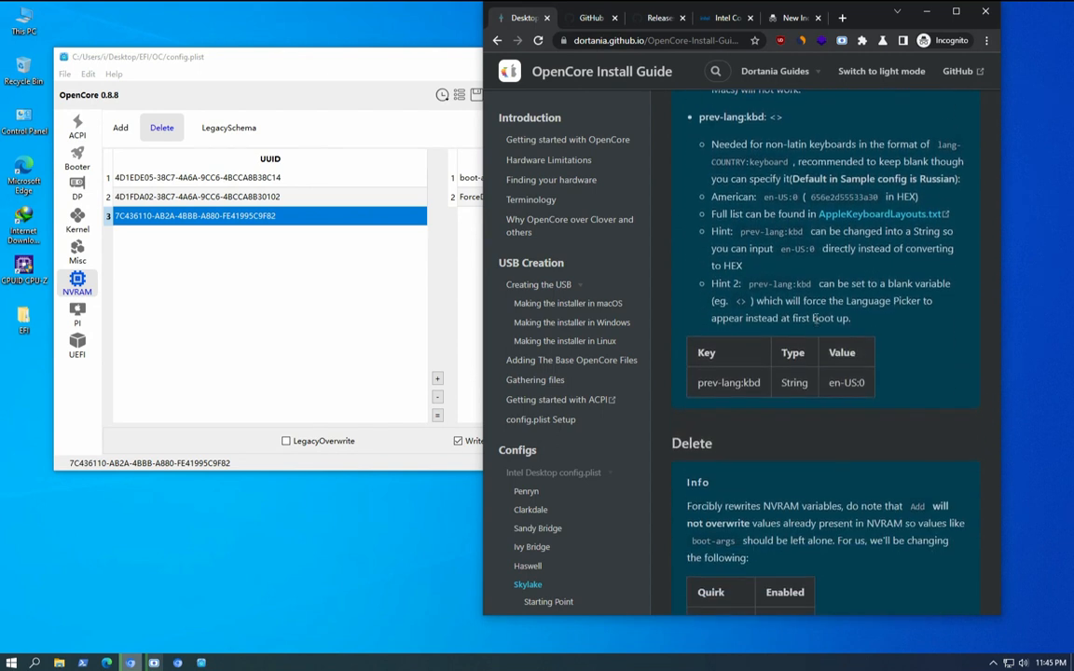
scroll(734, 285, "down", 4)
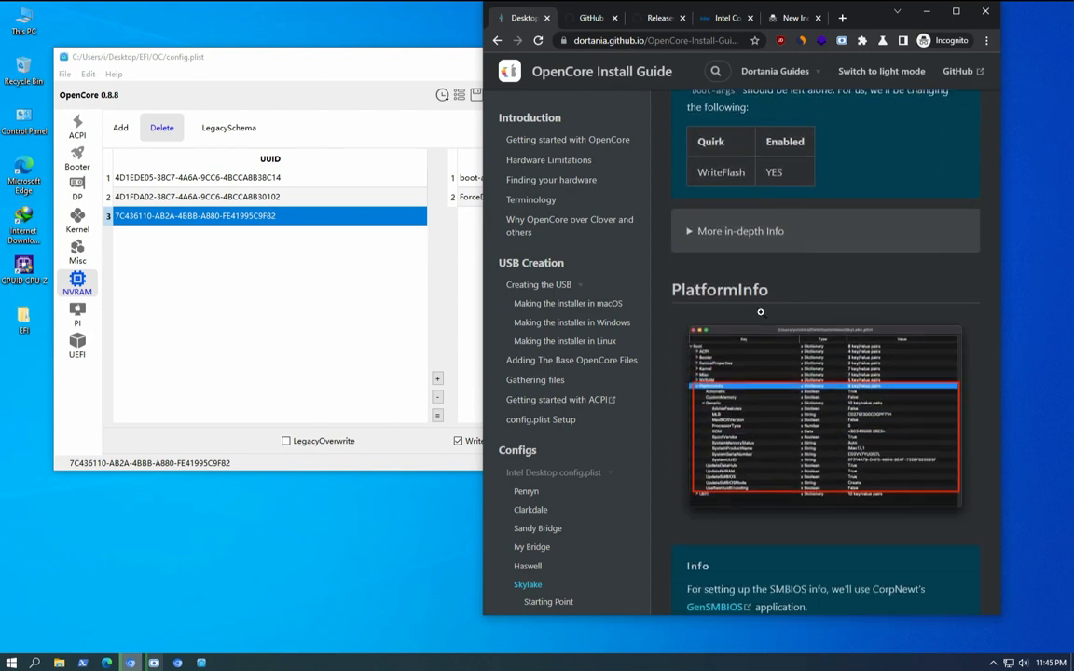
left_click(689, 232)
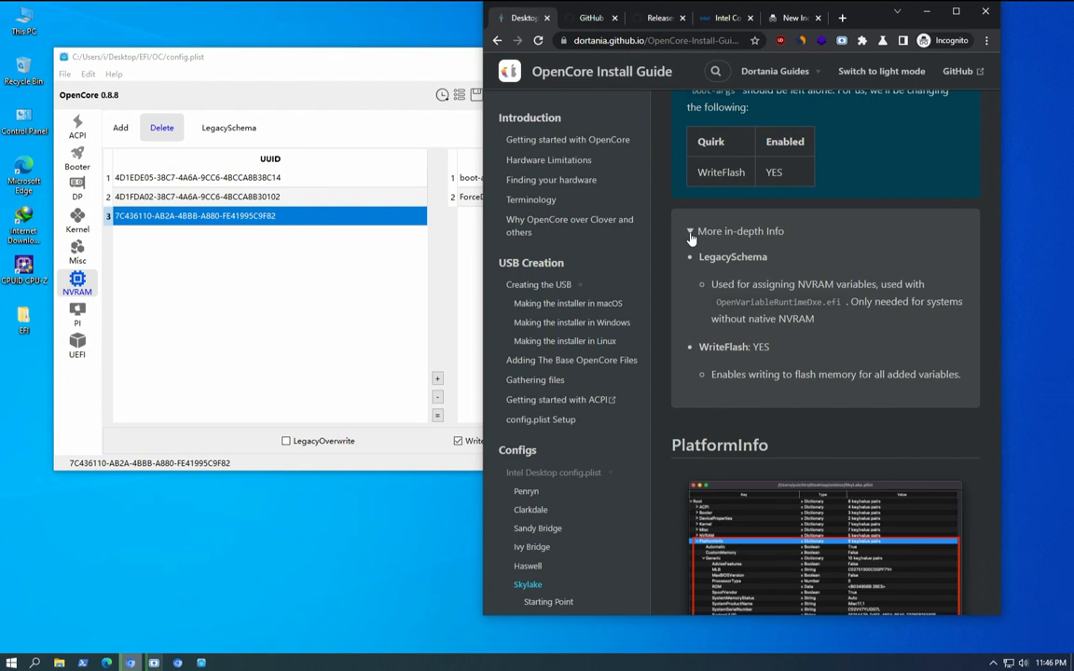
left_click(690, 239)
Step: Review the NVRAM LegacySchema values of both UUIDs in config.plist
left_click(232, 133)
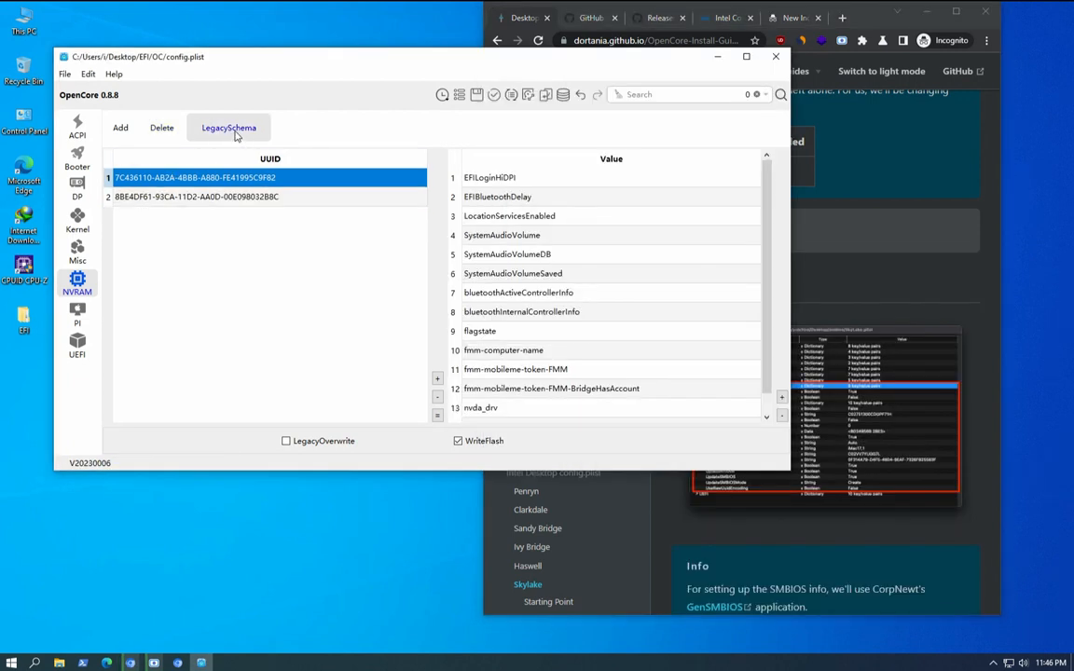
scroll(673, 319, "down", 1)
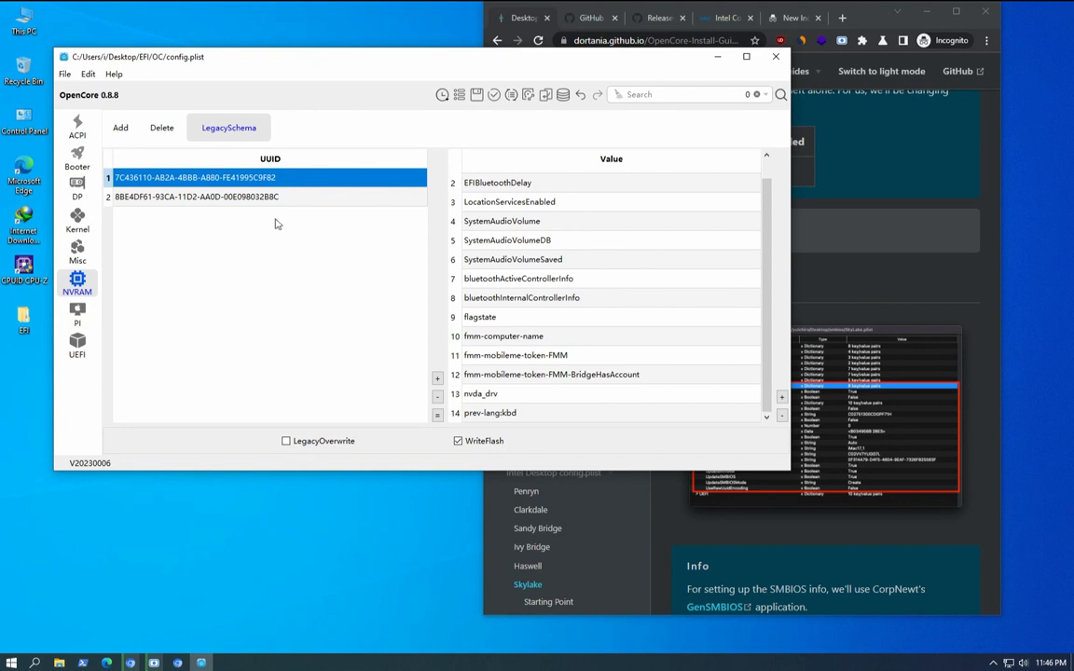
left_click(233, 207)
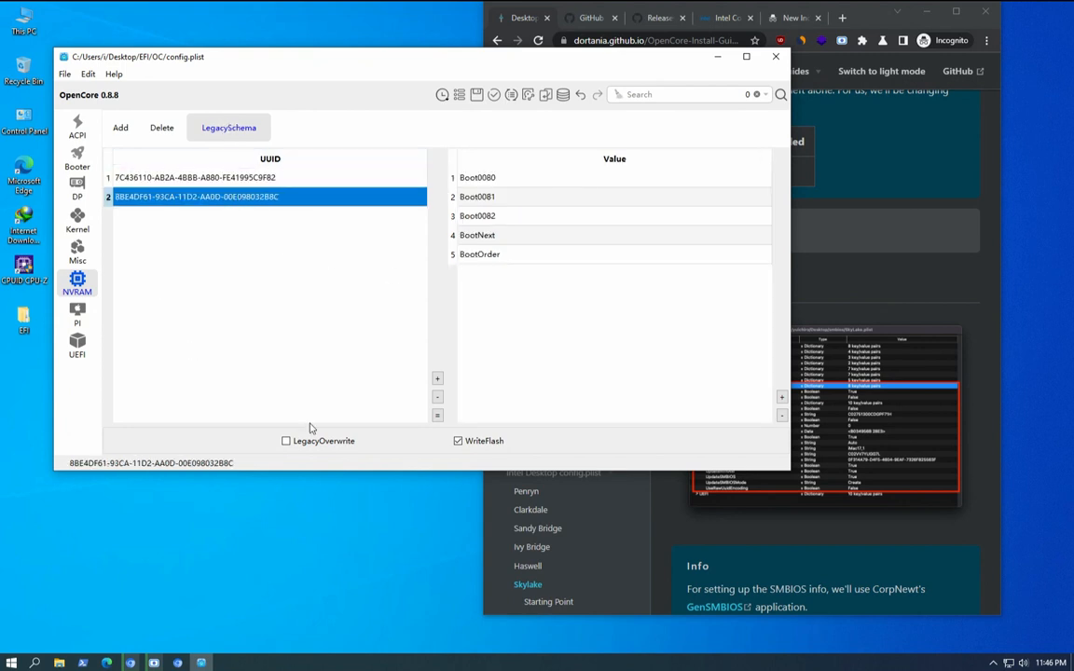
Step: Ensure WriteFlash is enabled, save config.plist and open the generic PlatformInfo settings
left_click(458, 442)
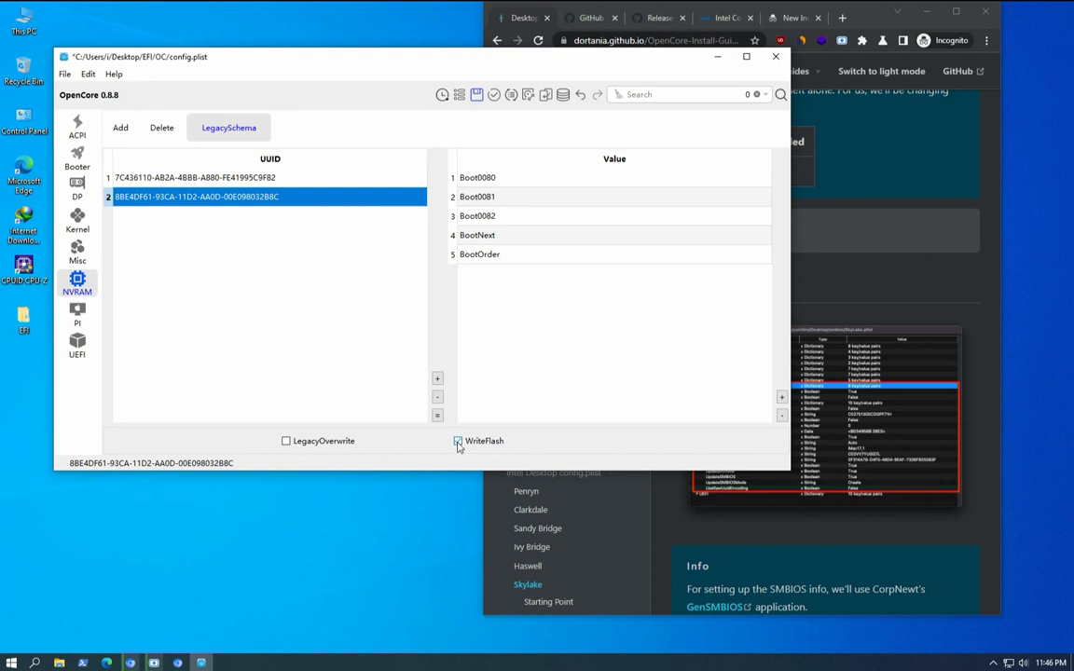
left_click(470, 103)
left_click(78, 315)
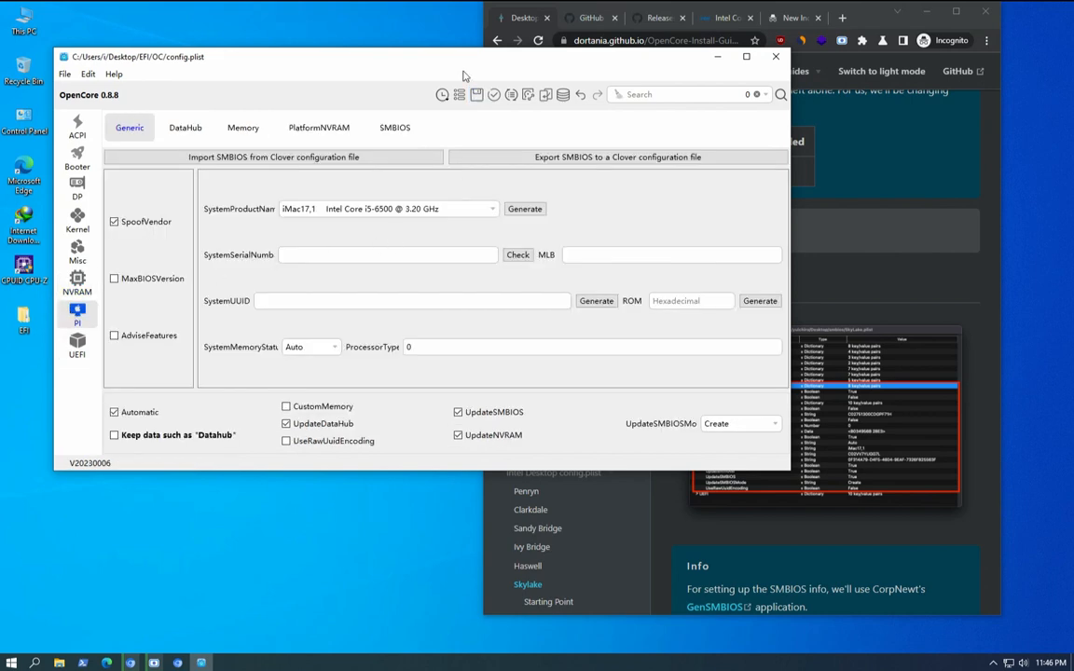
left_click_drag(434, 64, 417, 46)
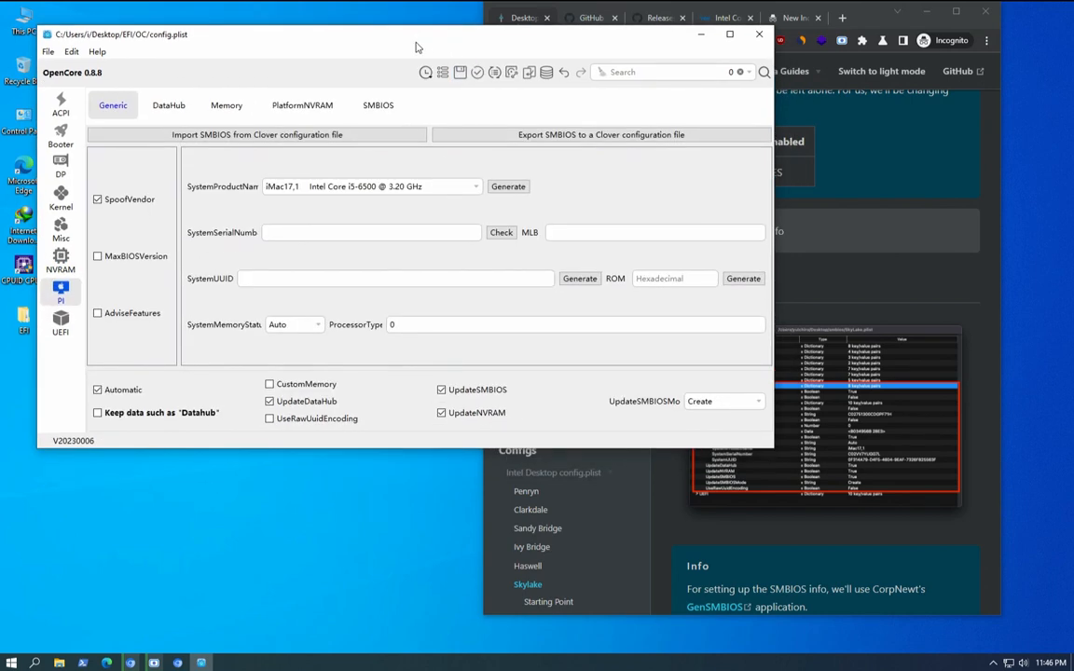
Step: Search the web for "opencore legacy patcher" in a new browser tab and open dortania's OpenCore-Legacy-Patcher repository on GitHub
left_click(842, 18)
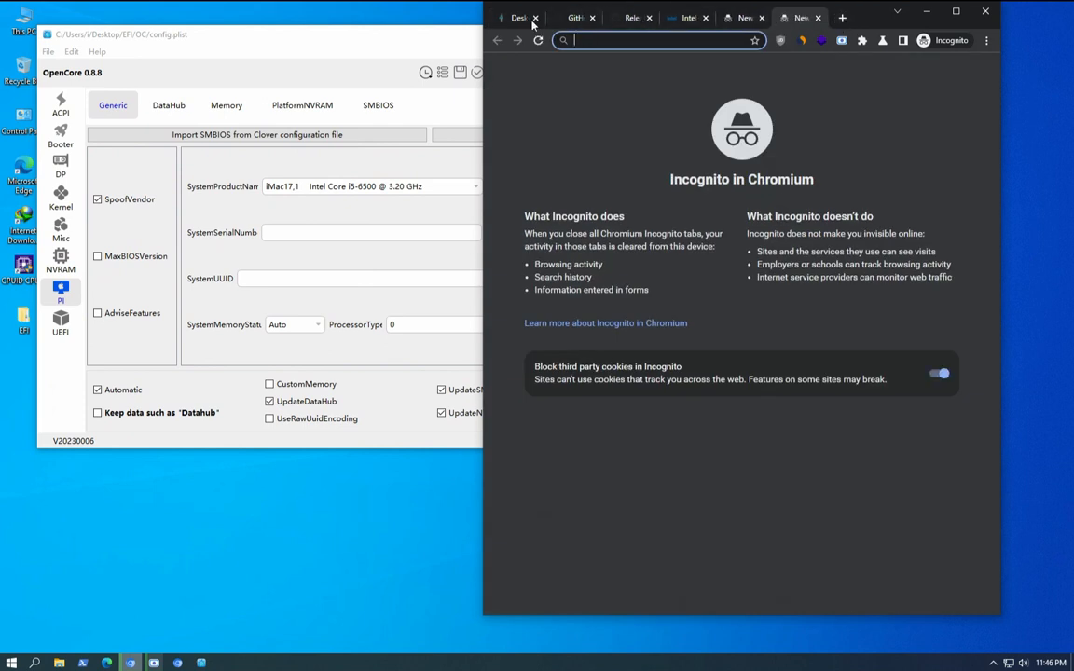
left_click(286, 49)
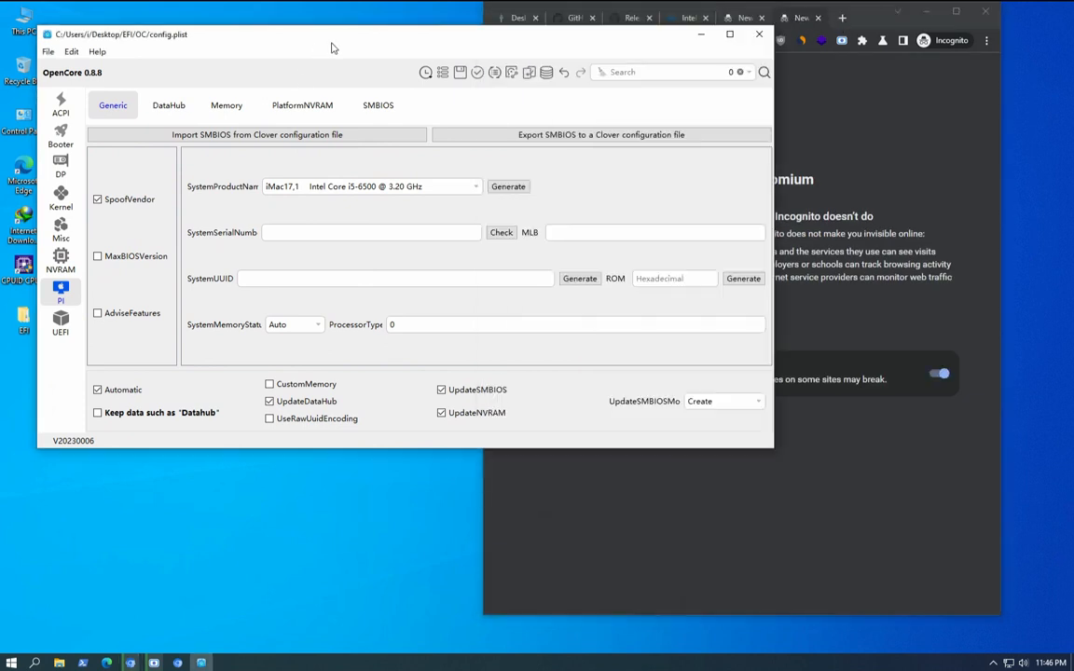
left_click_drag(331, 47, 384, 61)
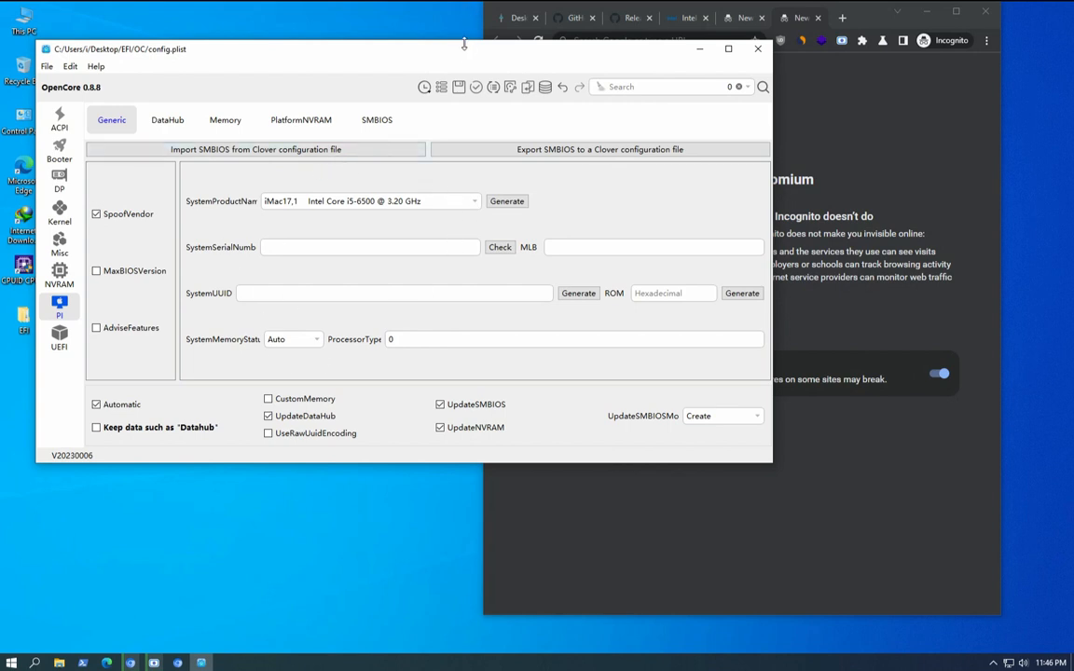
left_click_drag(464, 43, 444, 36)
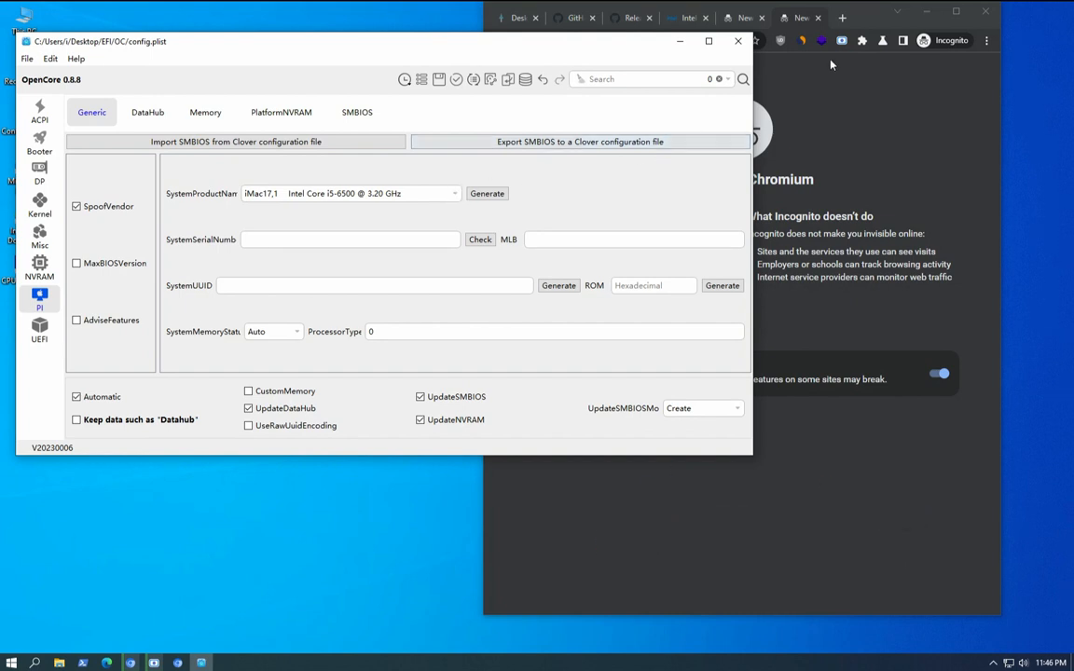
left_click(779, 19)
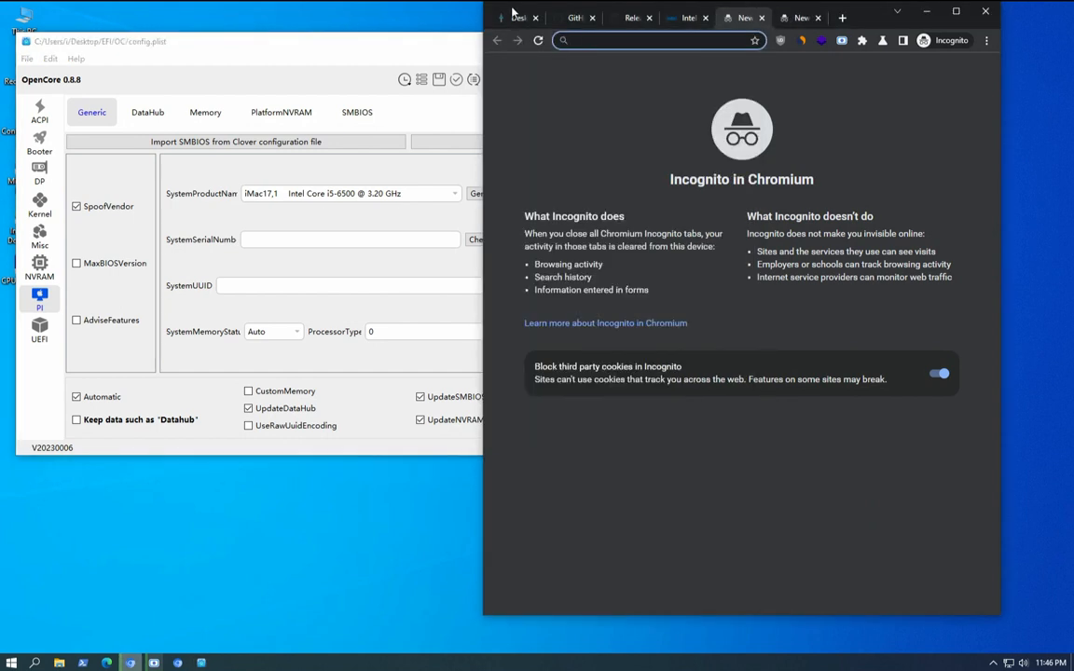
left_click(514, 15)
left_click(728, 24)
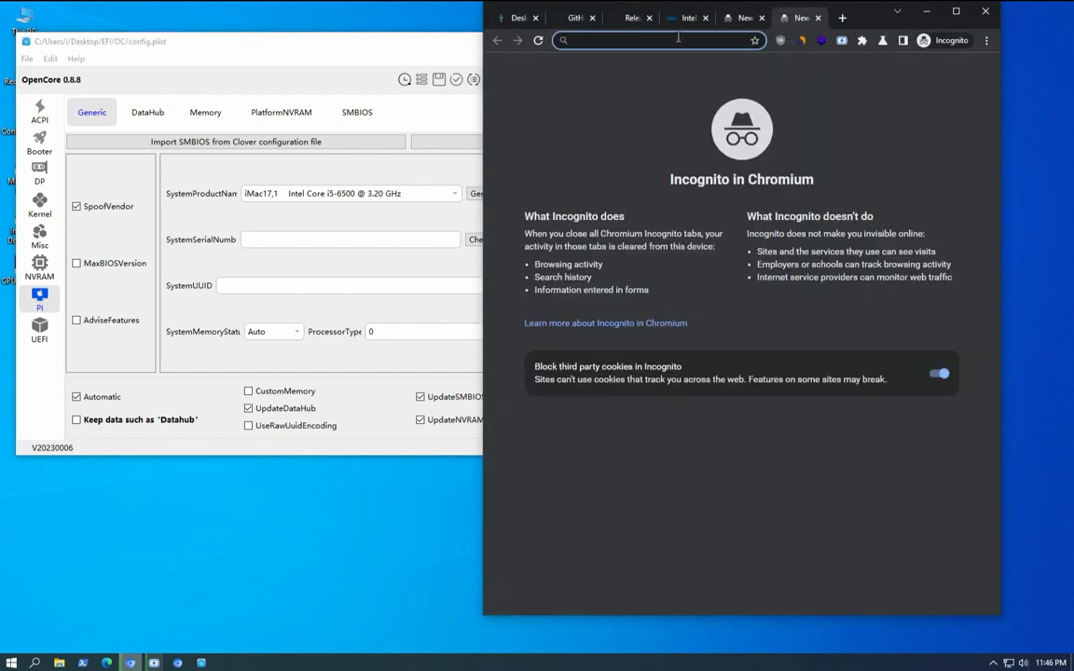
type("openc")
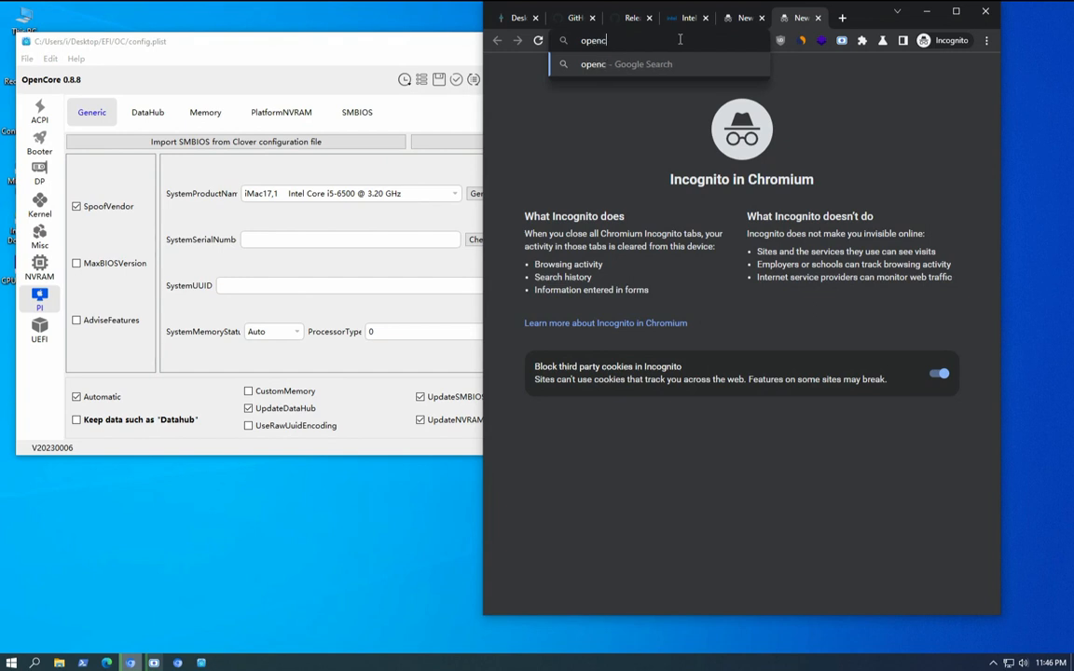
type("ore legac")
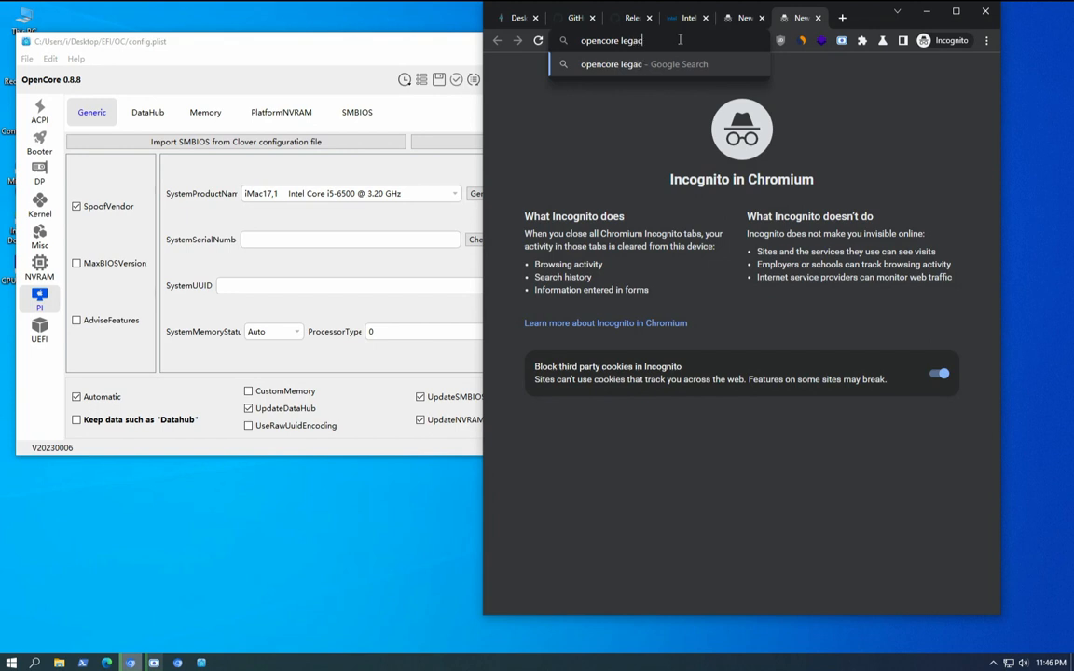
type("y patcher")
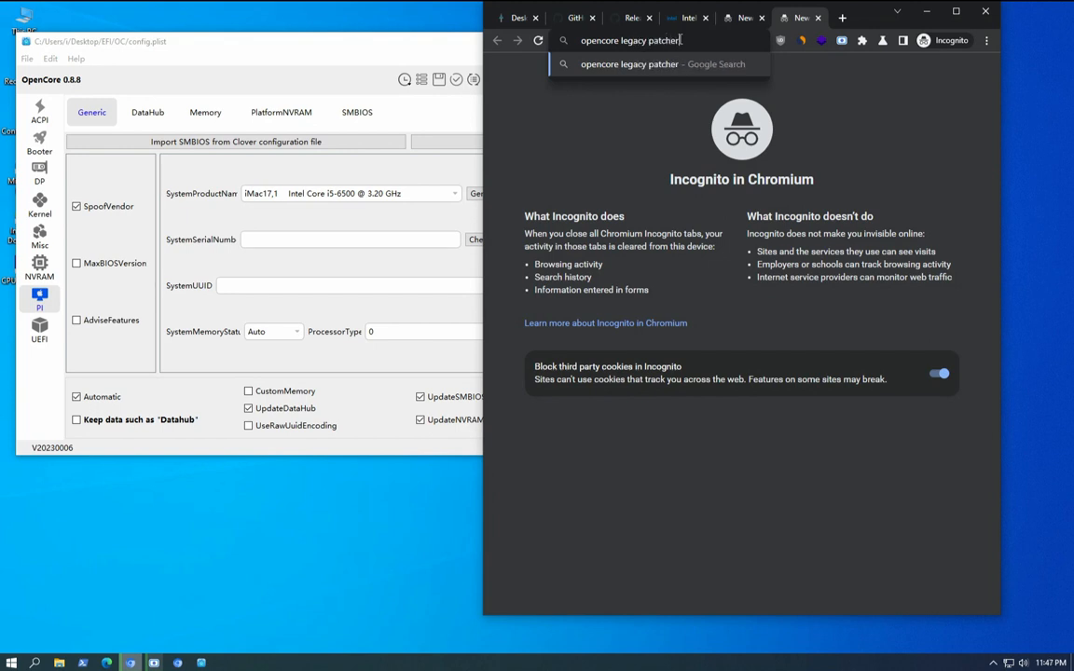
key("Return")
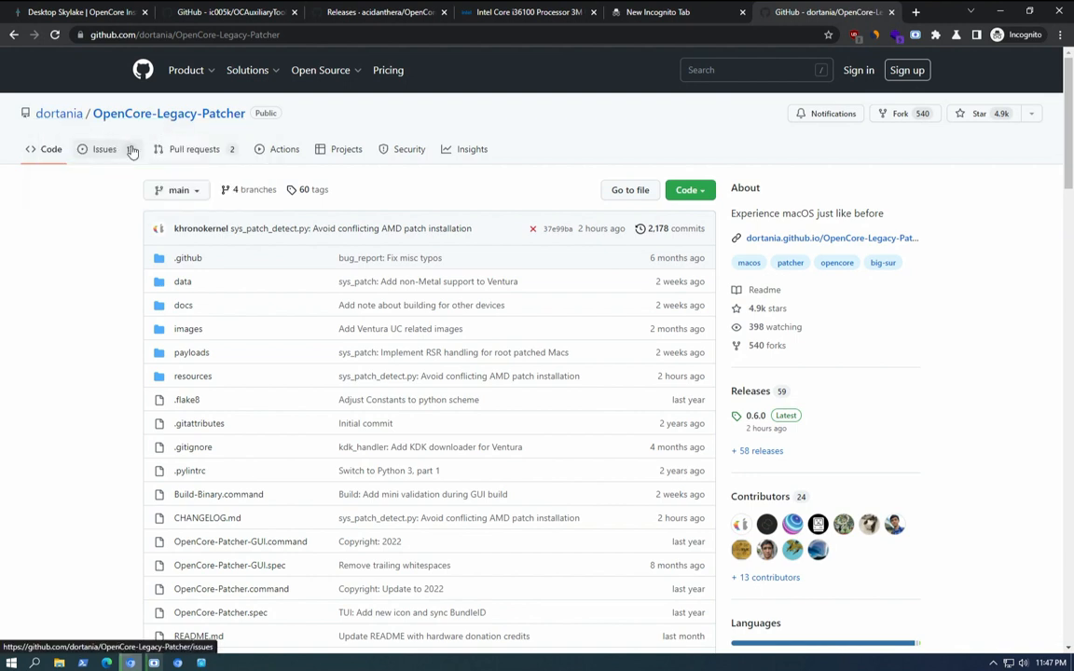
Step: Open the repository's issue "macOS Ventura and OpenCore Legacy Patcher Support" and read its list of Ventura changes
left_click(117, 151)
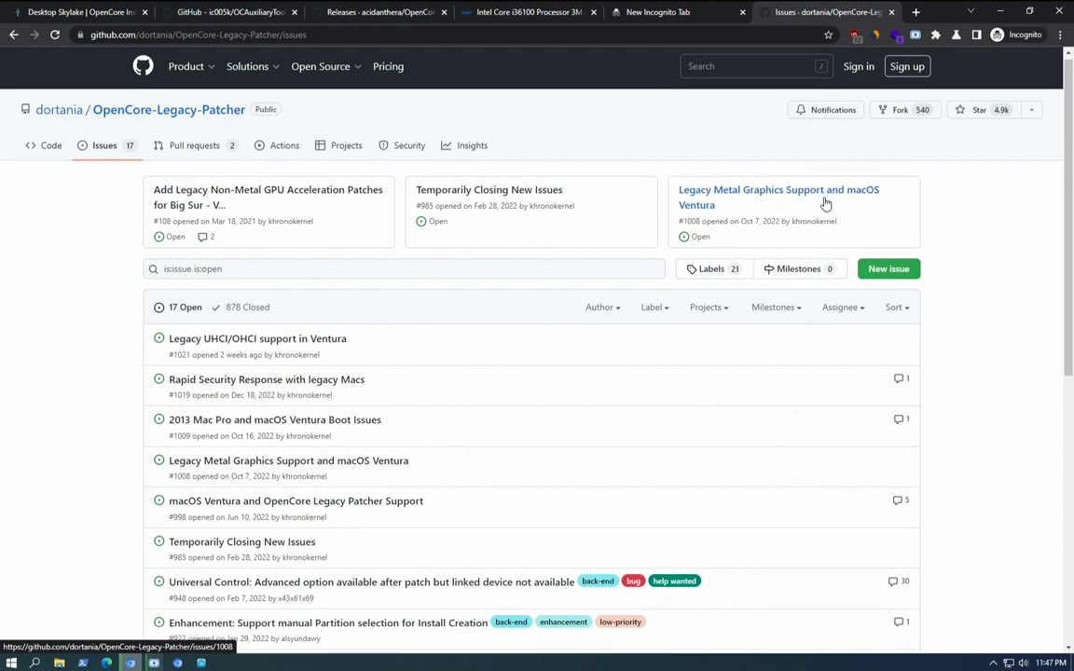
scroll(715, 257, "down", 2)
mouse_move(296, 382)
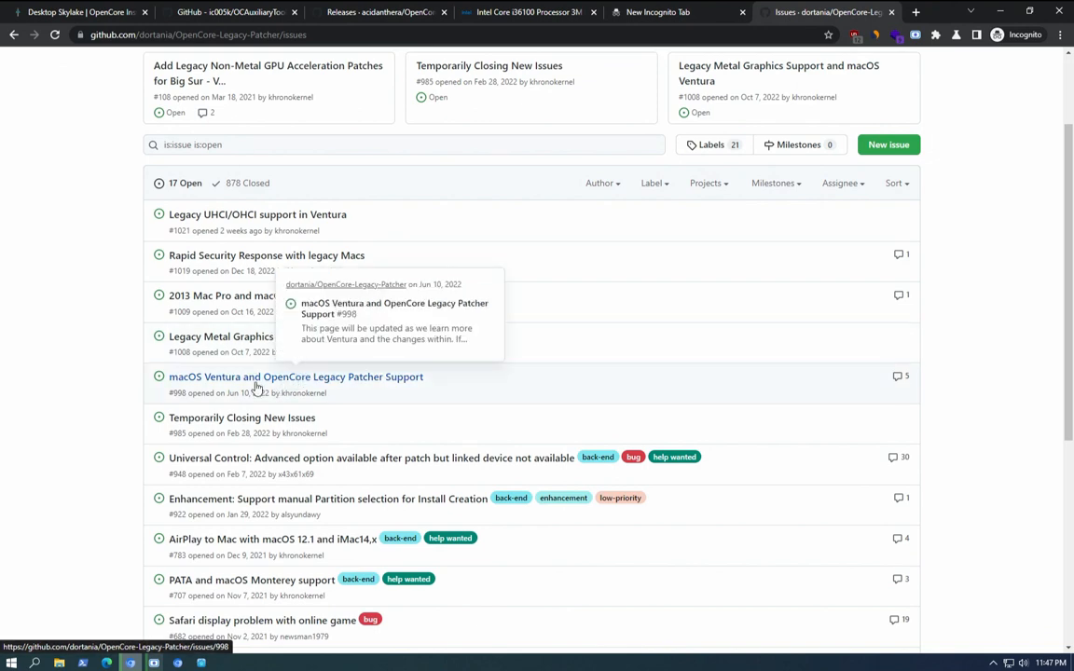
left_click(258, 383)
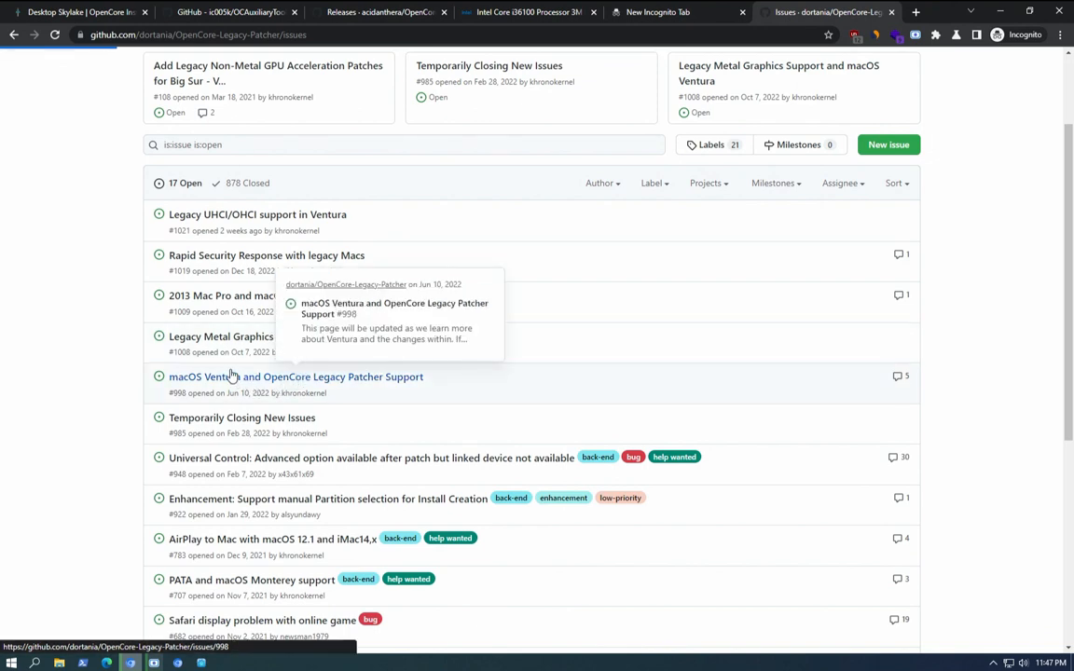
scroll(232, 370, "down", 2)
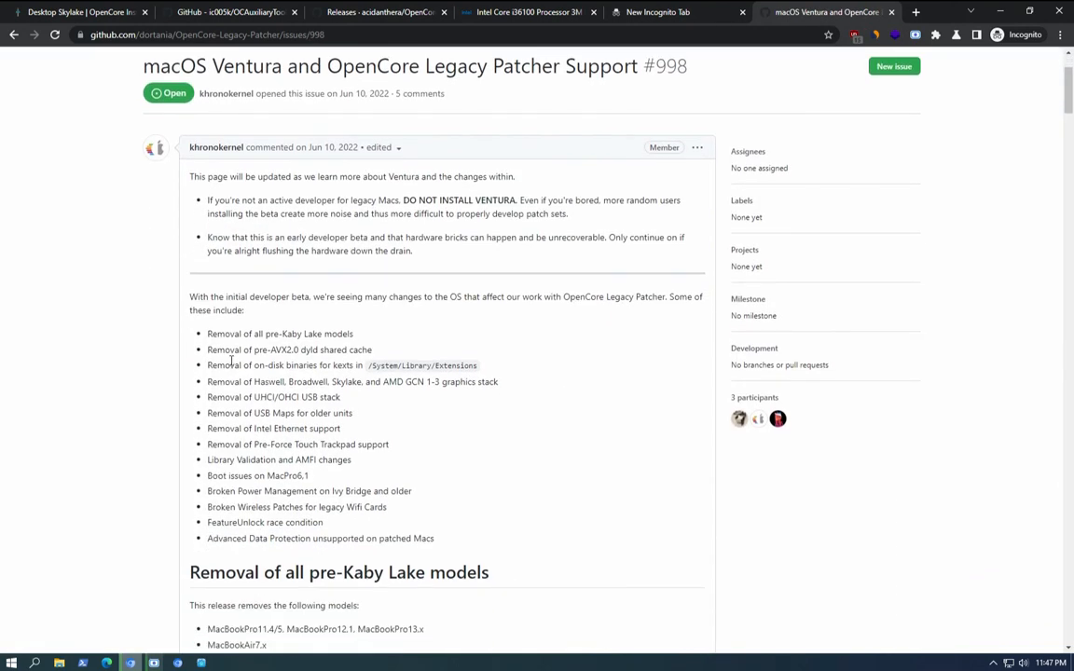
scroll(225, 329, "down", 1)
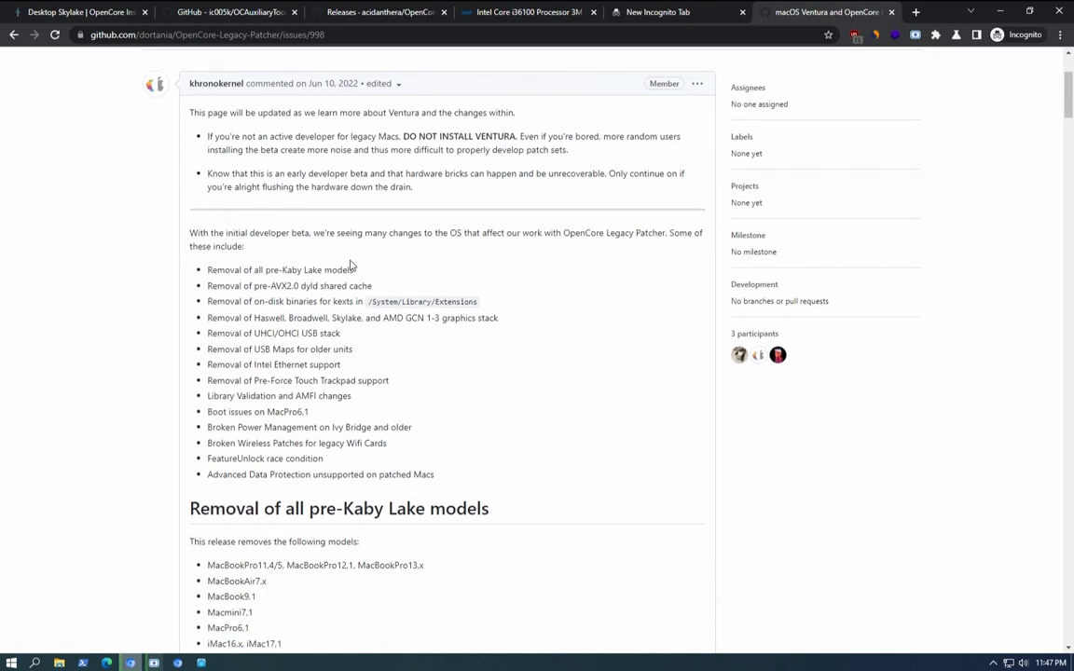
Step: Read the issue's sections on removed models, the dyld shared cache, the graphics stack, USB and Ethernet support in Ventura
scroll(363, 279, "down", 8)
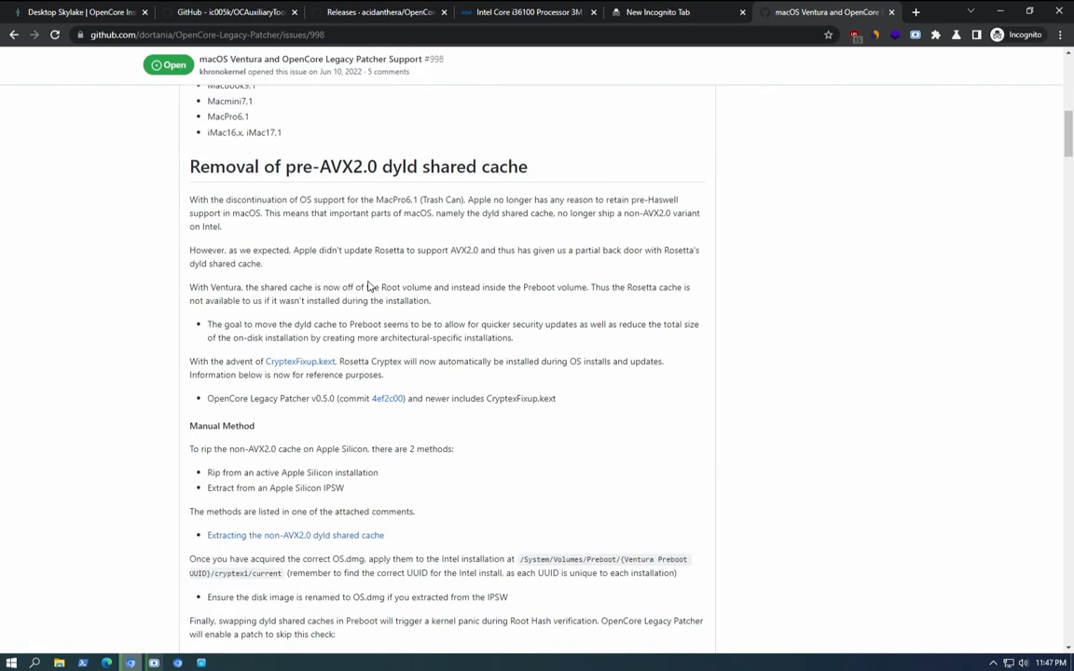
scroll(368, 284, "down", 5)
scroll(368, 282, "down", 13)
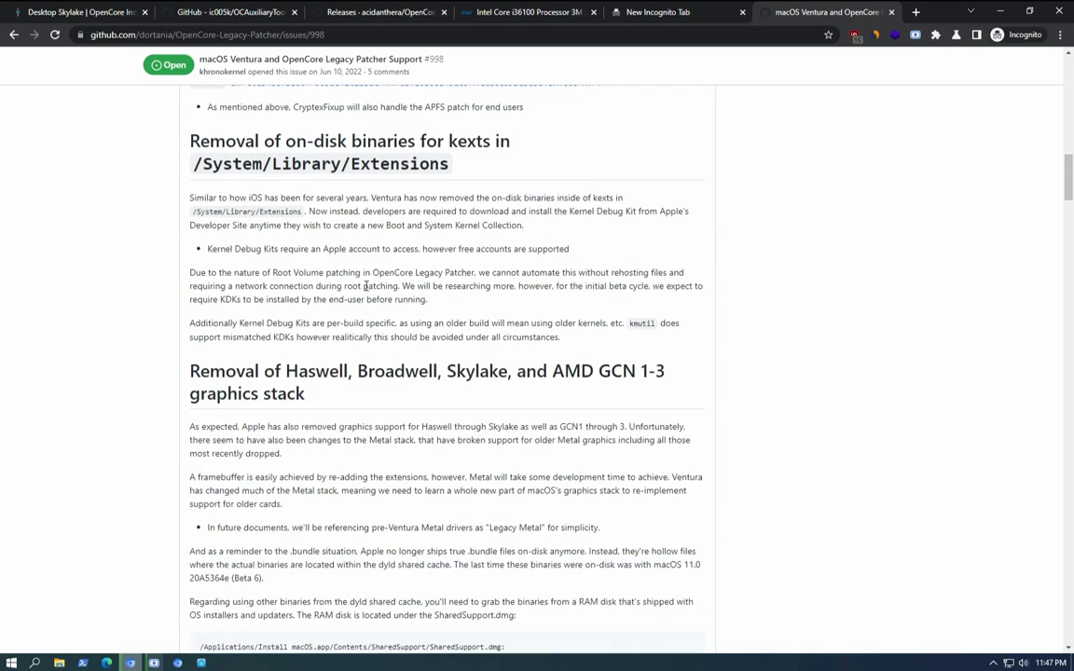
scroll(365, 291, "down", 1)
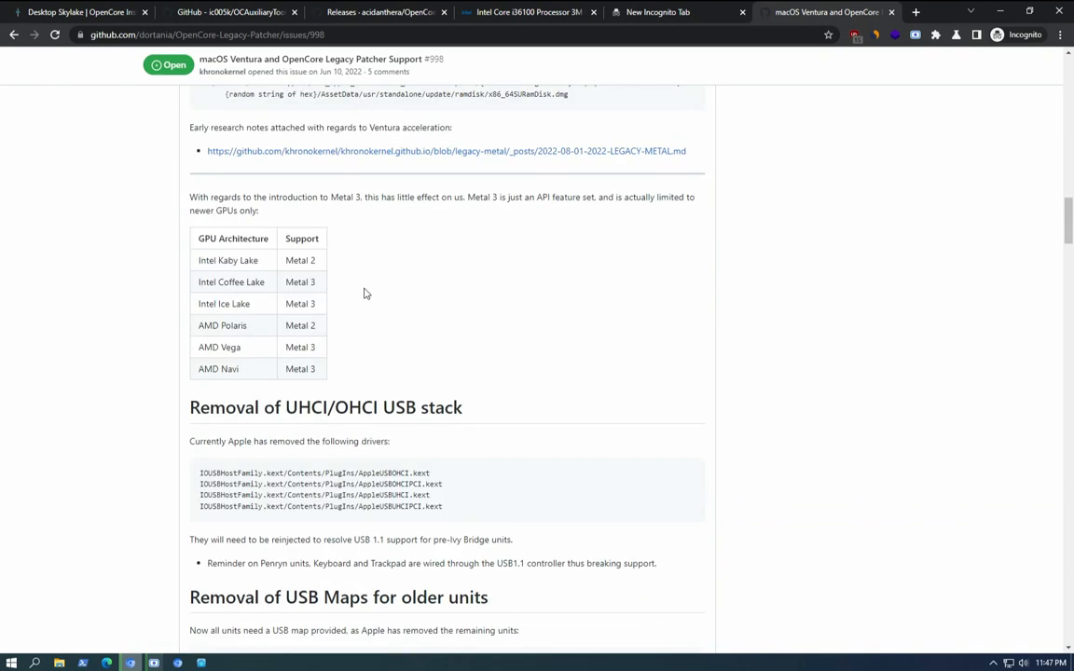
scroll(221, 207, "down", 10)
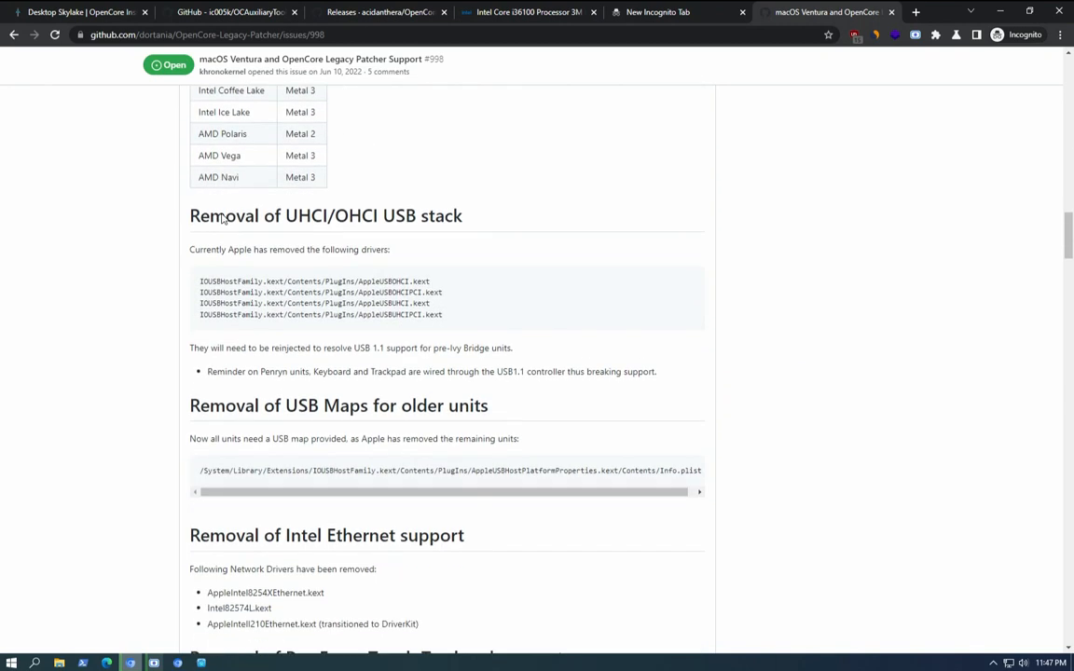
scroll(222, 219, "up", 6)
Step: Return to the OpenCore-Legacy-Patcher issue list and look through its open and pinned issues
key("alt+Left")
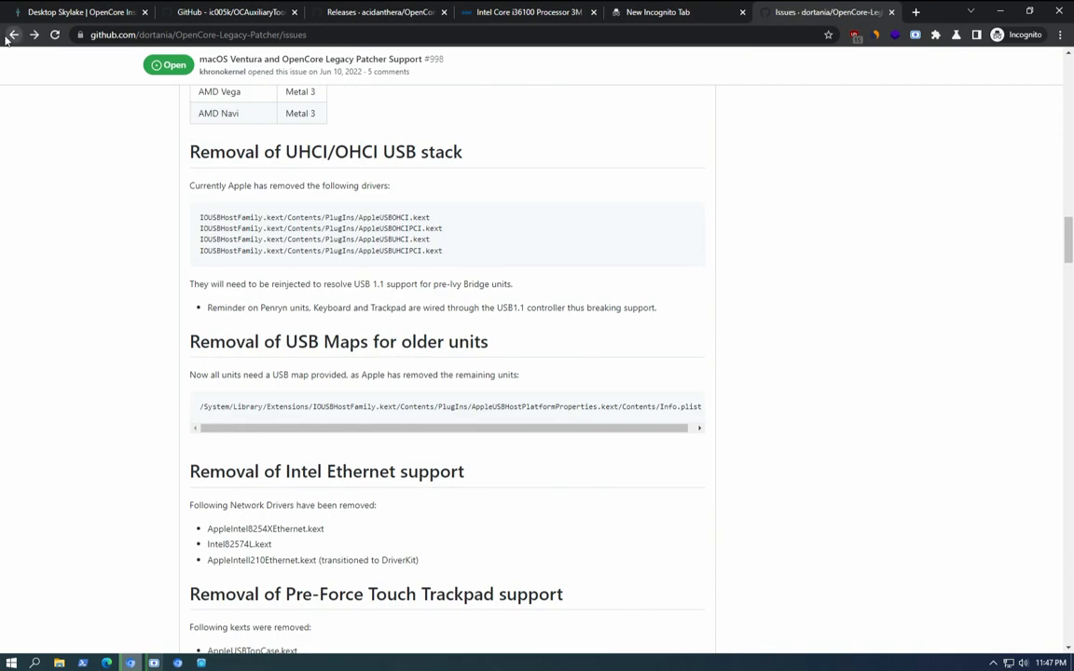
scroll(250, 318, "up", 2)
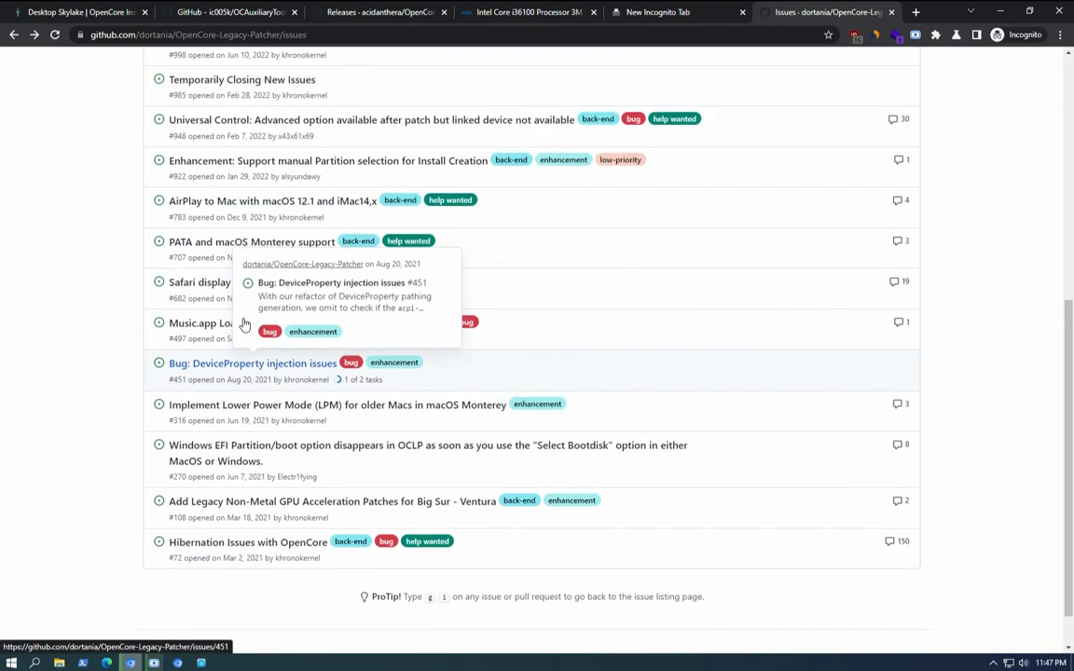
scroll(245, 321, "up", 3)
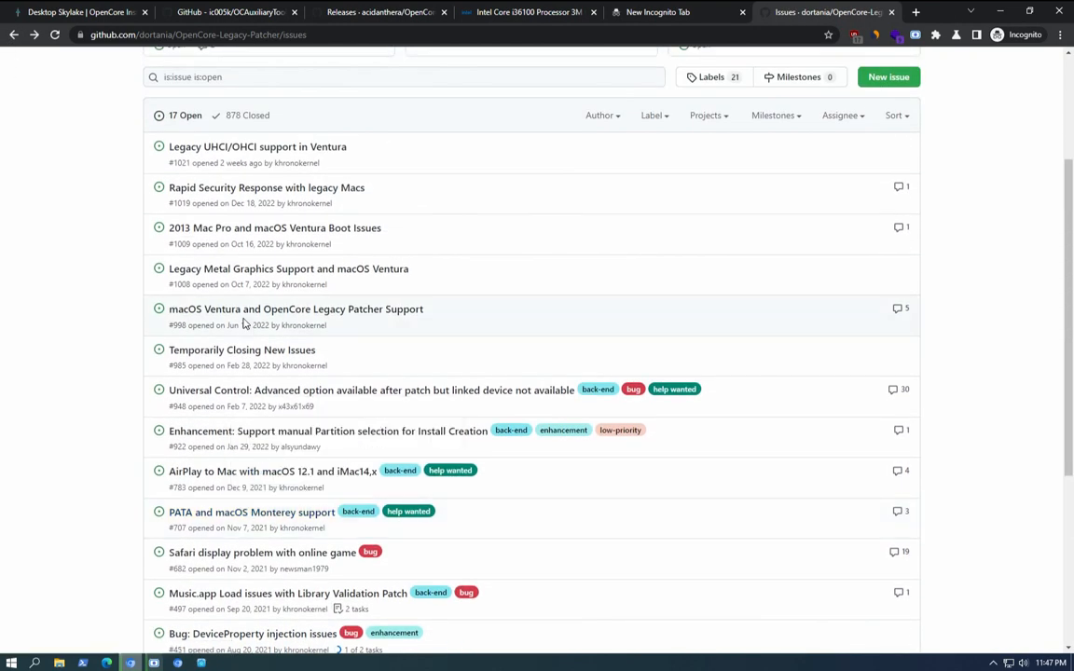
scroll(242, 317, "up", 3)
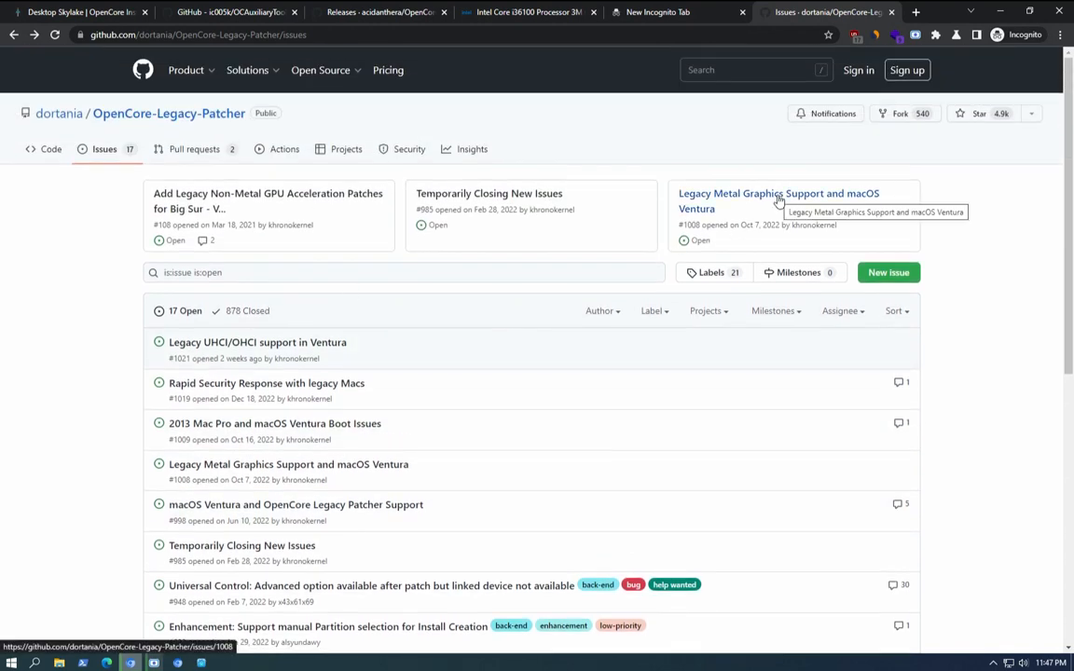
scroll(319, 403, "down", 2)
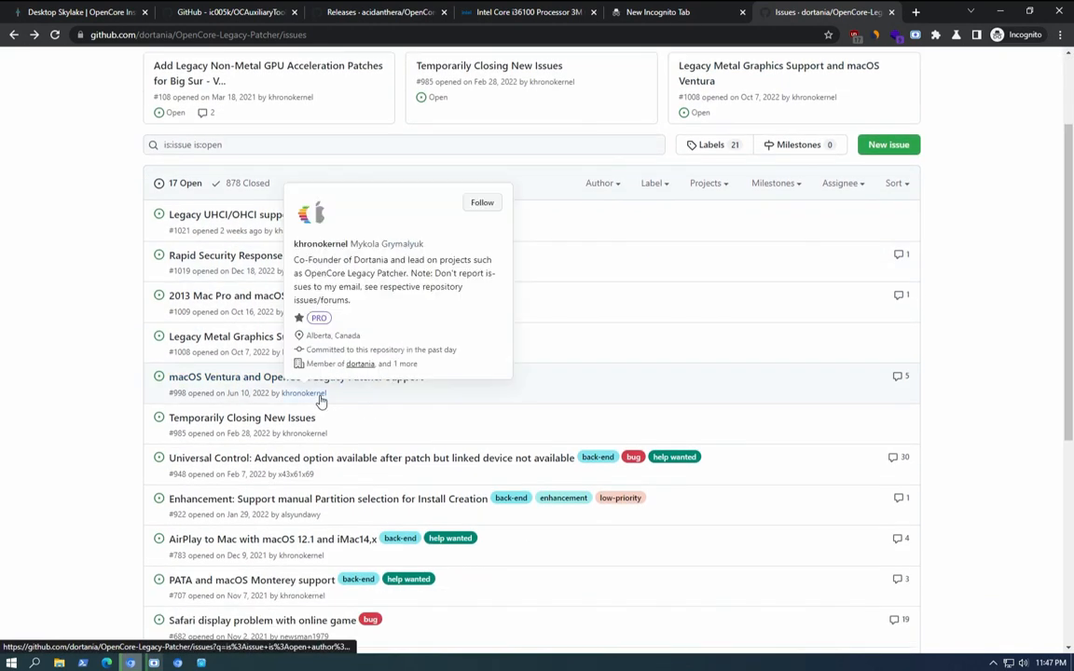
scroll(321, 400, "down", 2)
scroll(320, 401, "down", 1)
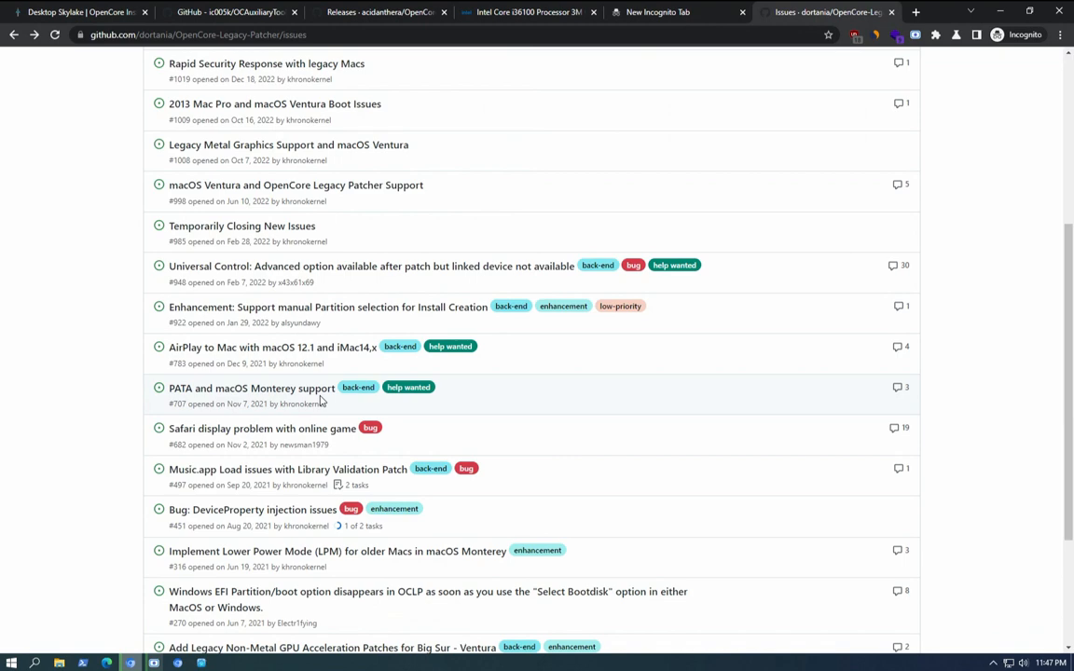
scroll(320, 401, "up", 4)
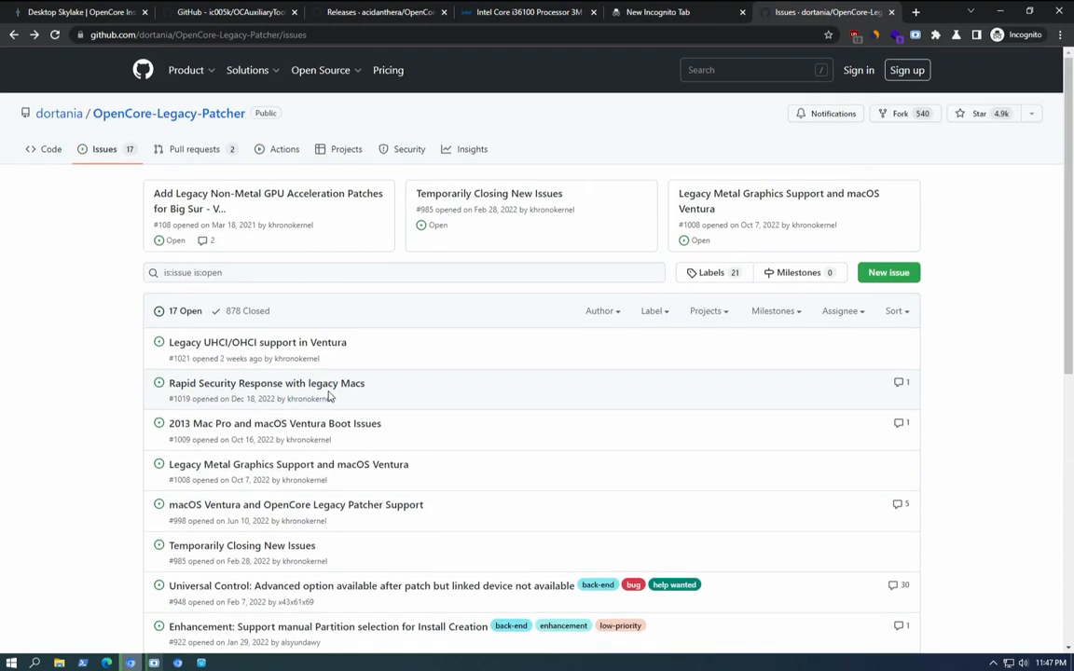
Step: Open the pinned issue "Legacy Metal Graphics Support and macOS Ventura" and examine its supported Intel, Nvidia and AMD GPU models
left_click(725, 204)
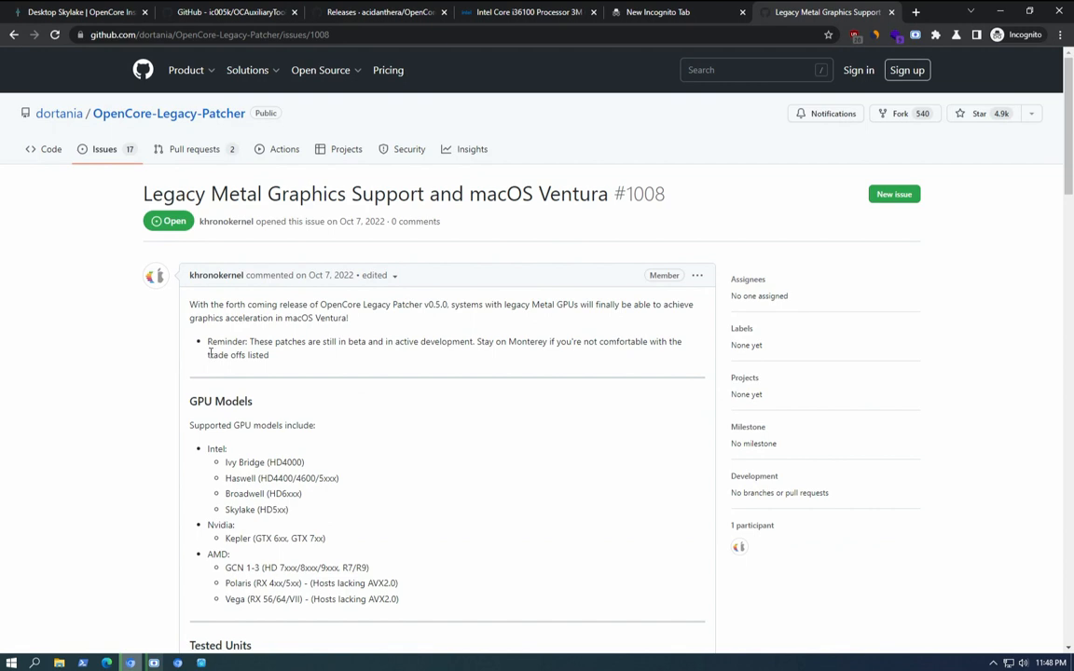
scroll(210, 352, "down", 2)
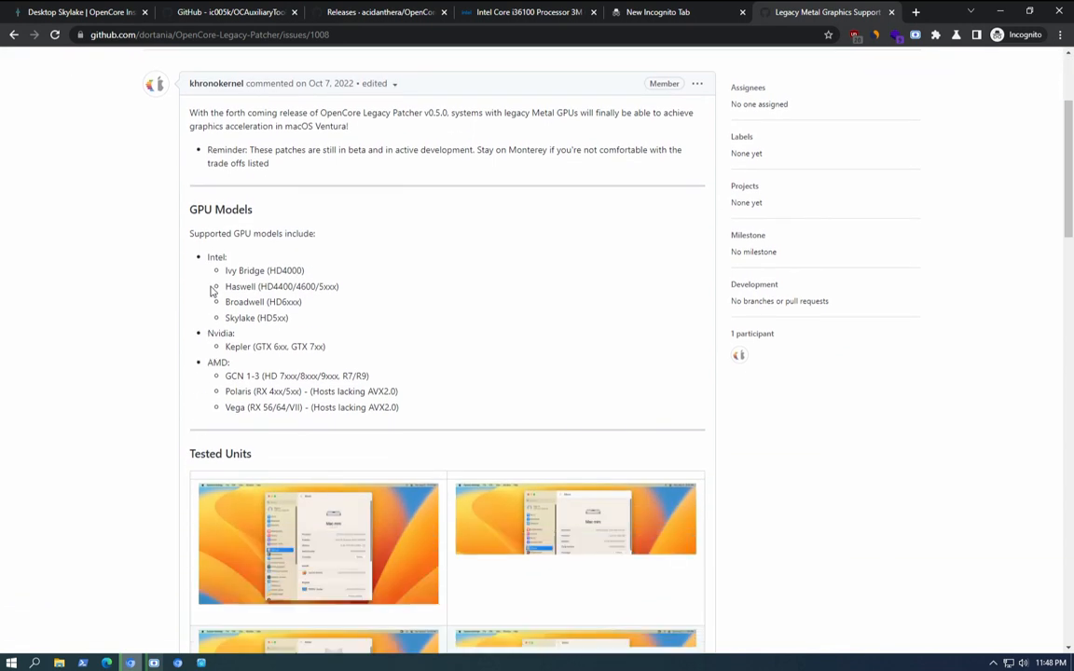
scroll(212, 292, "up", 1)
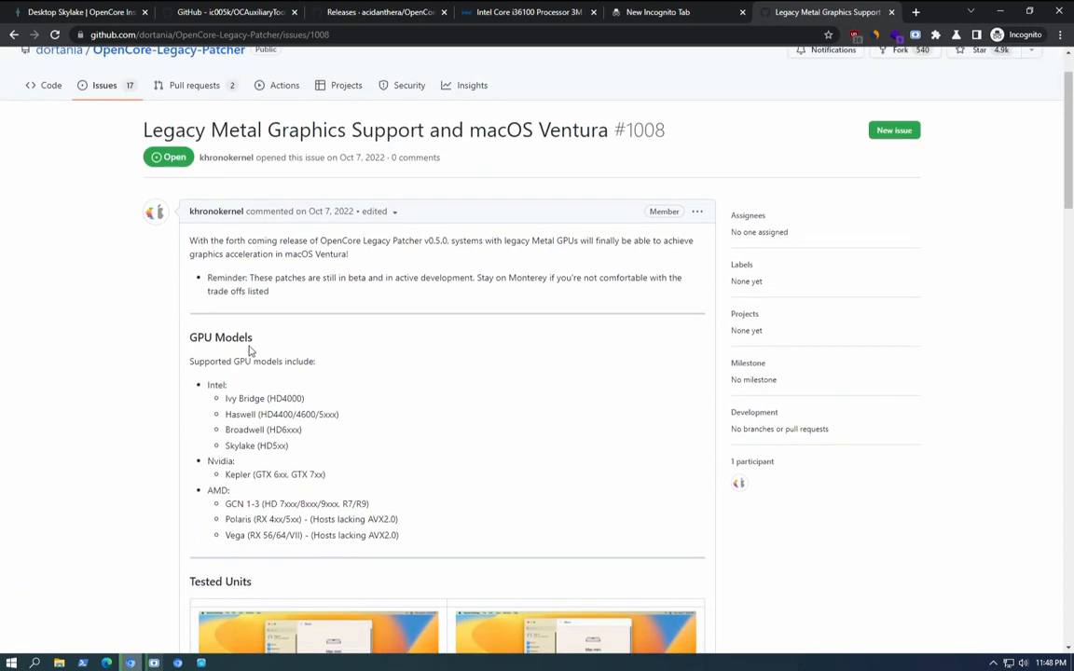
left_click_drag(250, 351, 310, 407)
left_click_drag(227, 419, 332, 412)
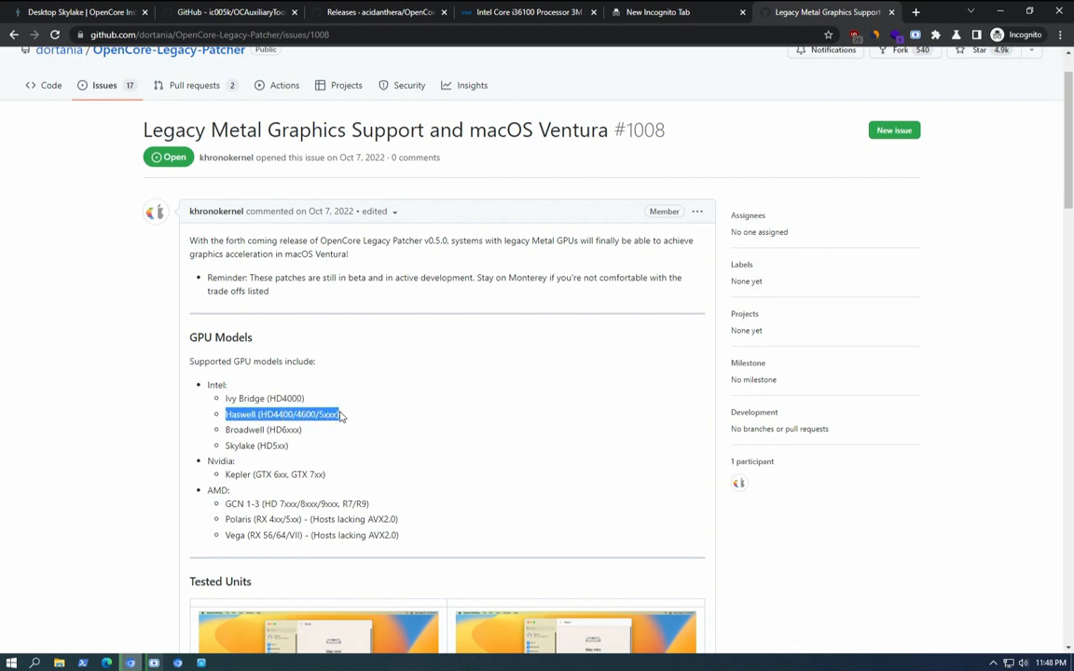
left_click_drag(231, 432, 307, 433)
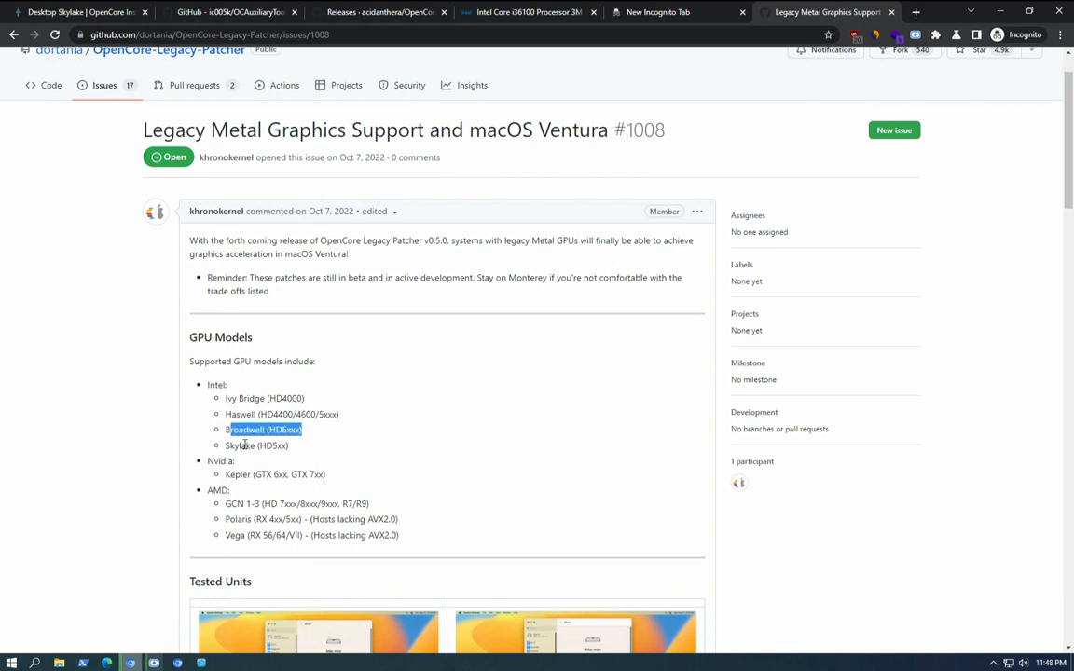
left_click_drag(226, 445, 303, 447)
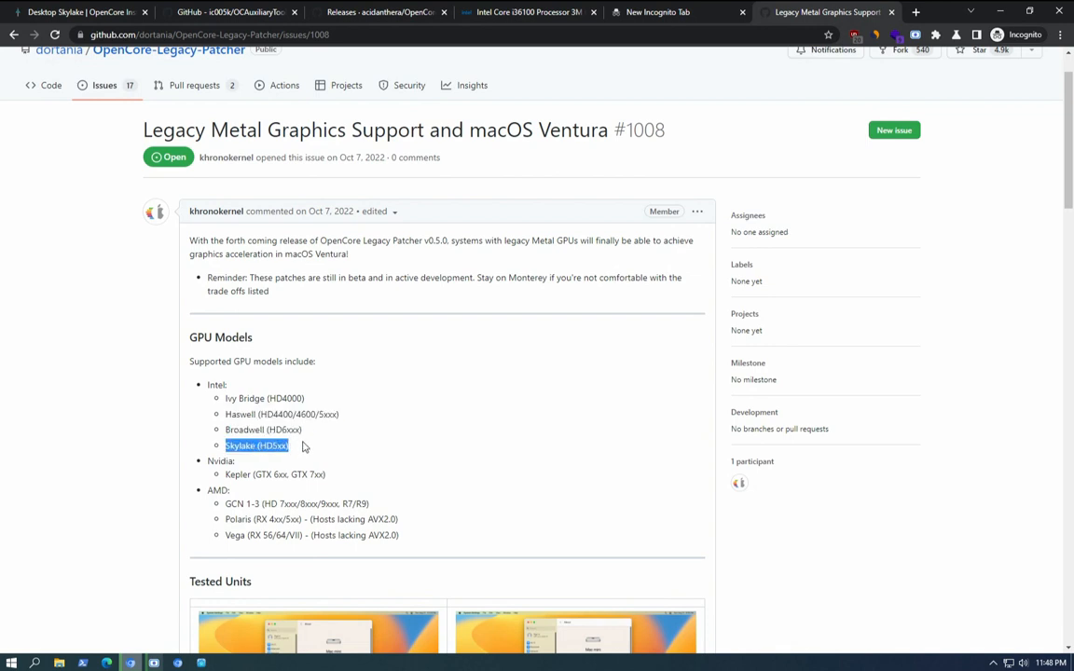
scroll(303, 448, "down", 2)
left_click_drag(224, 347, 327, 351)
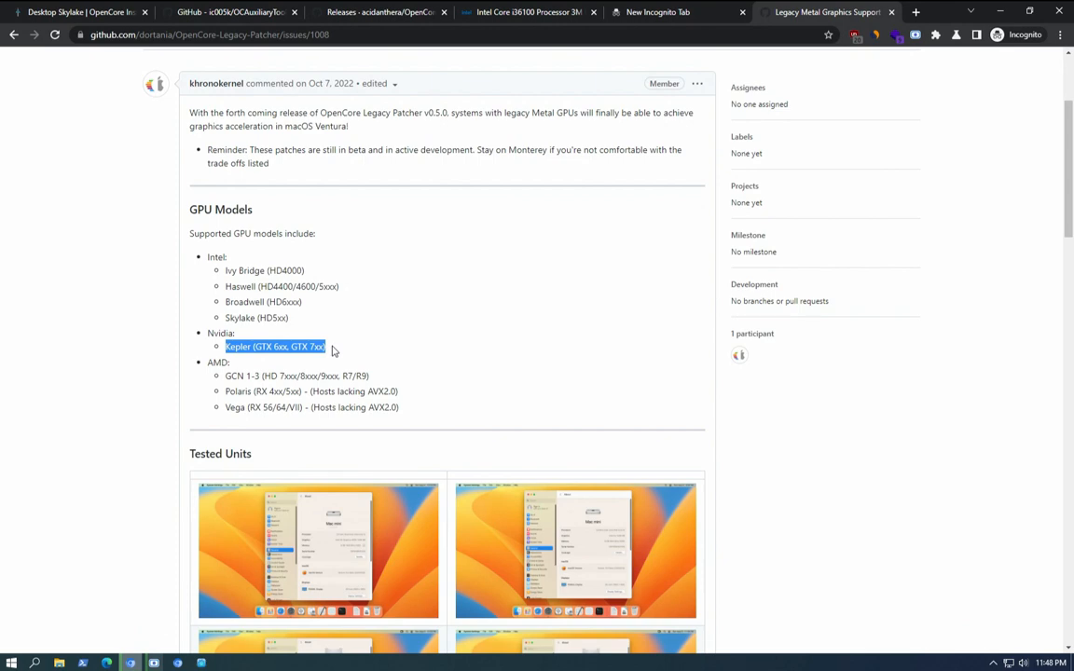
left_click_drag(226, 380, 364, 376)
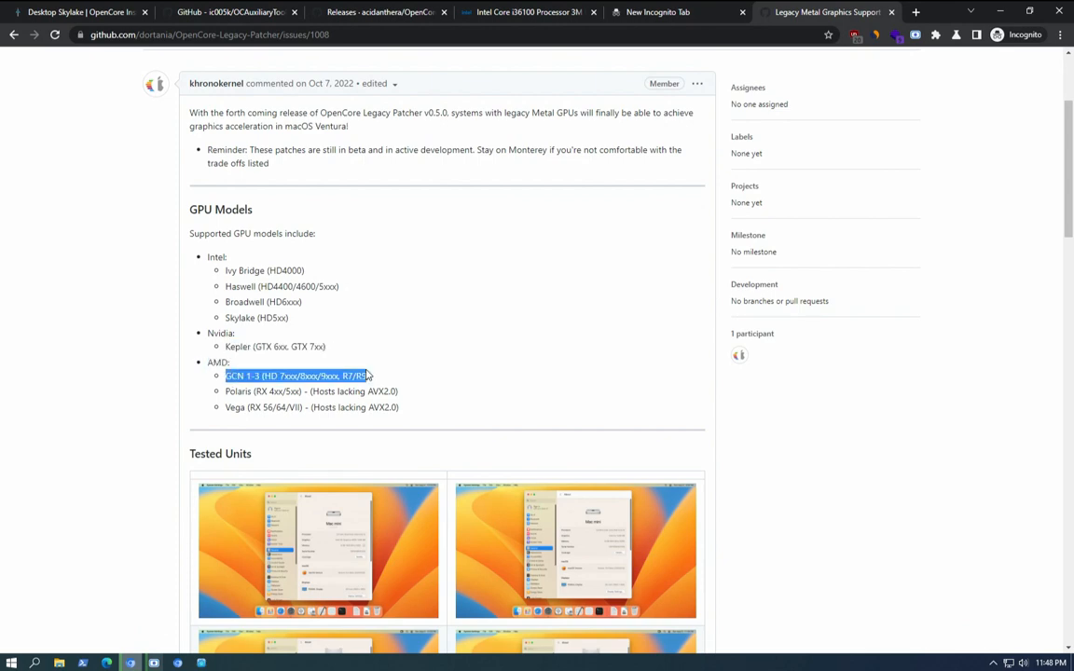
Step: Review the known issues, notes and resolved issues for legacy Metal GPUs further down the same issue
scroll(396, 362, "down", 5)
scroll(261, 284, "down", 4)
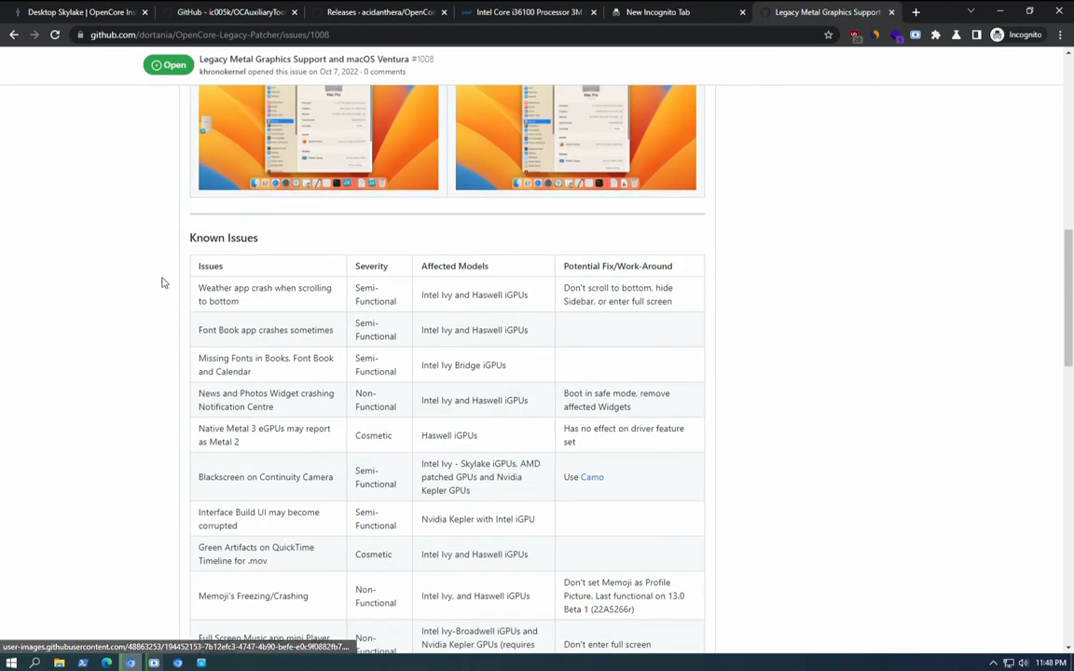
scroll(162, 284, "down", 5)
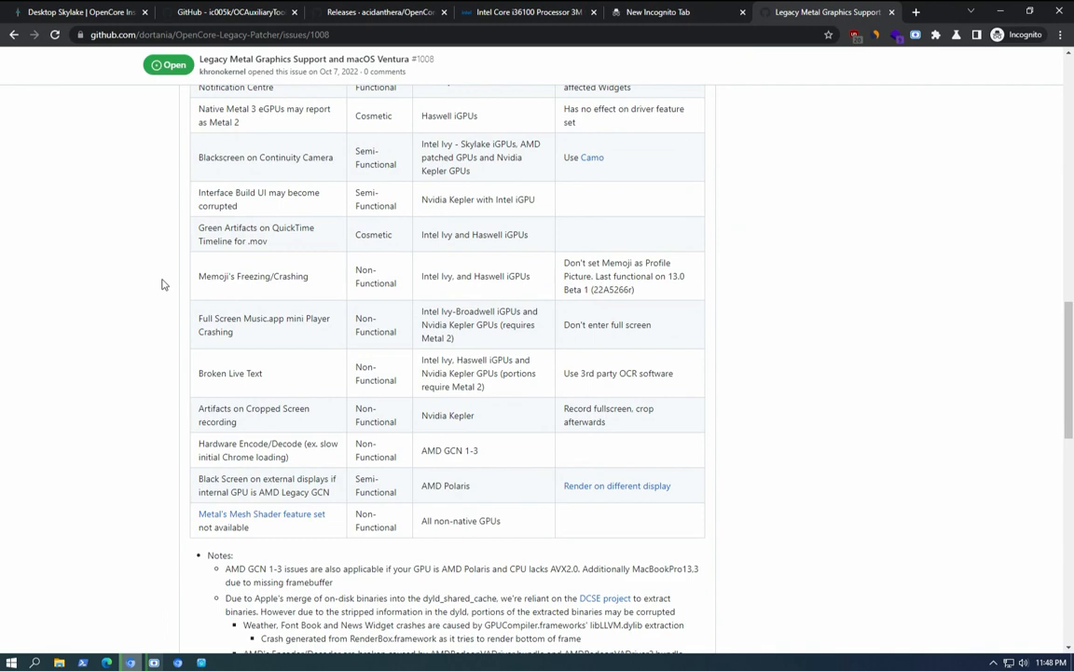
scroll(283, 312, "down", 5)
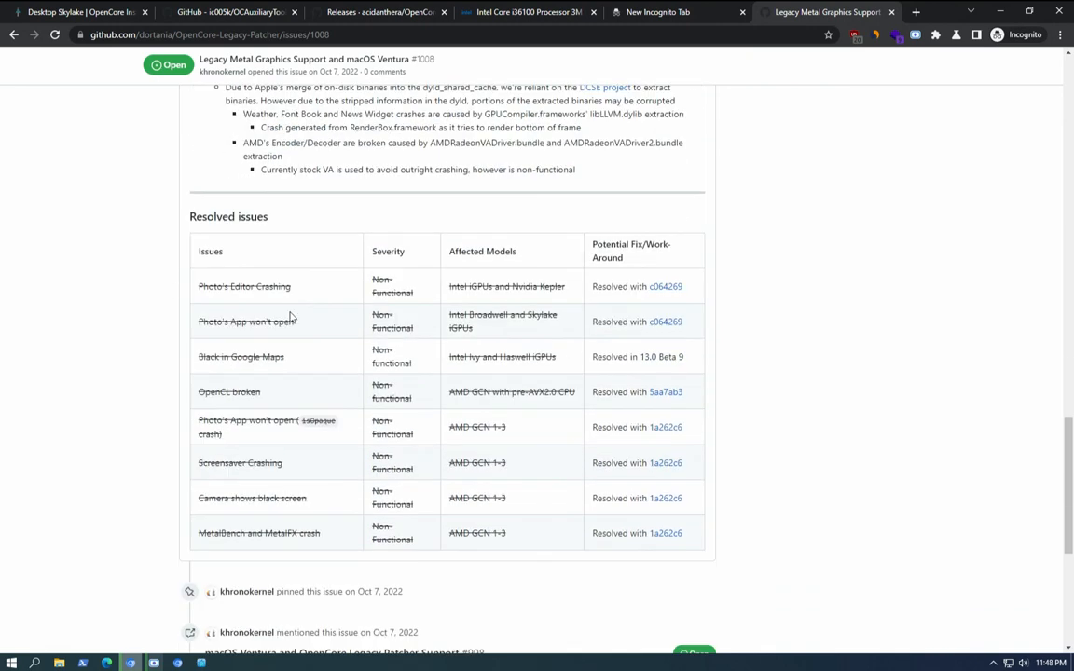
scroll(294, 308, "down", 5)
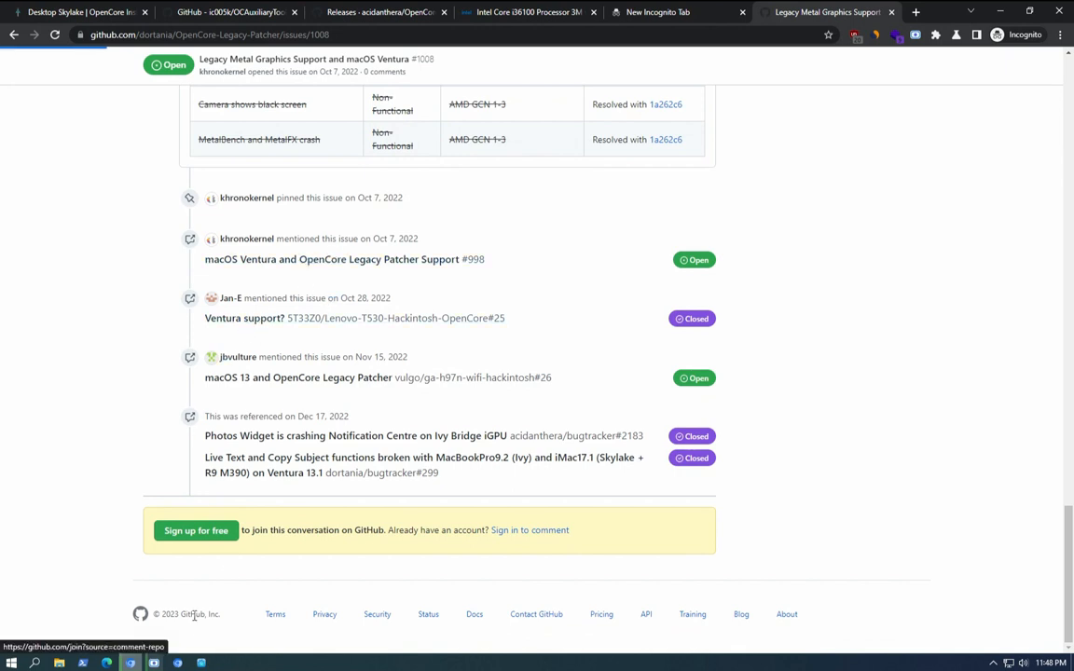
Step: Switch to OCAuxiliaryTools, set SystemProductName to Macmini8,1 and generate its serial number, MLB and system UUID
left_click(200, 662)
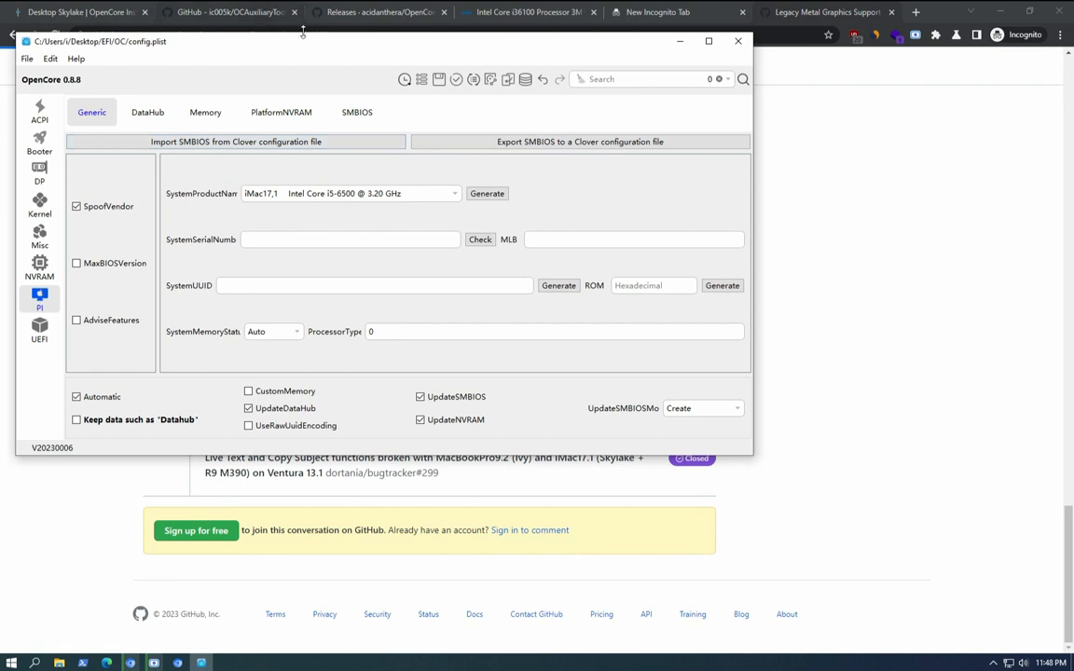
left_click_drag(331, 46, 409, 64)
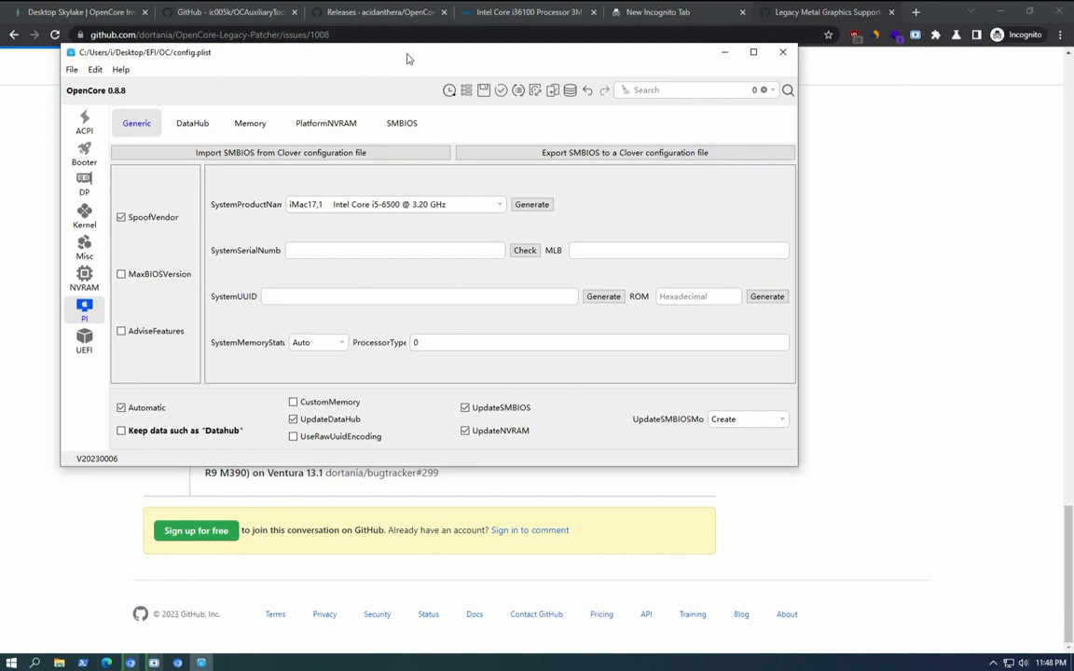
left_click_drag(408, 59, 441, 82)
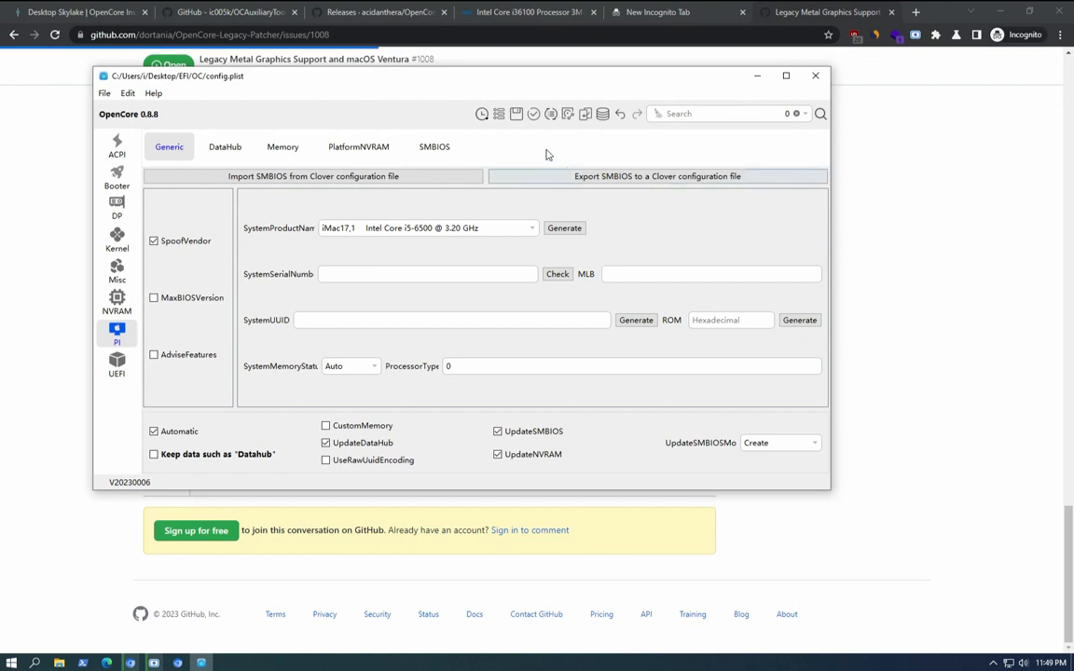
left_click(532, 232)
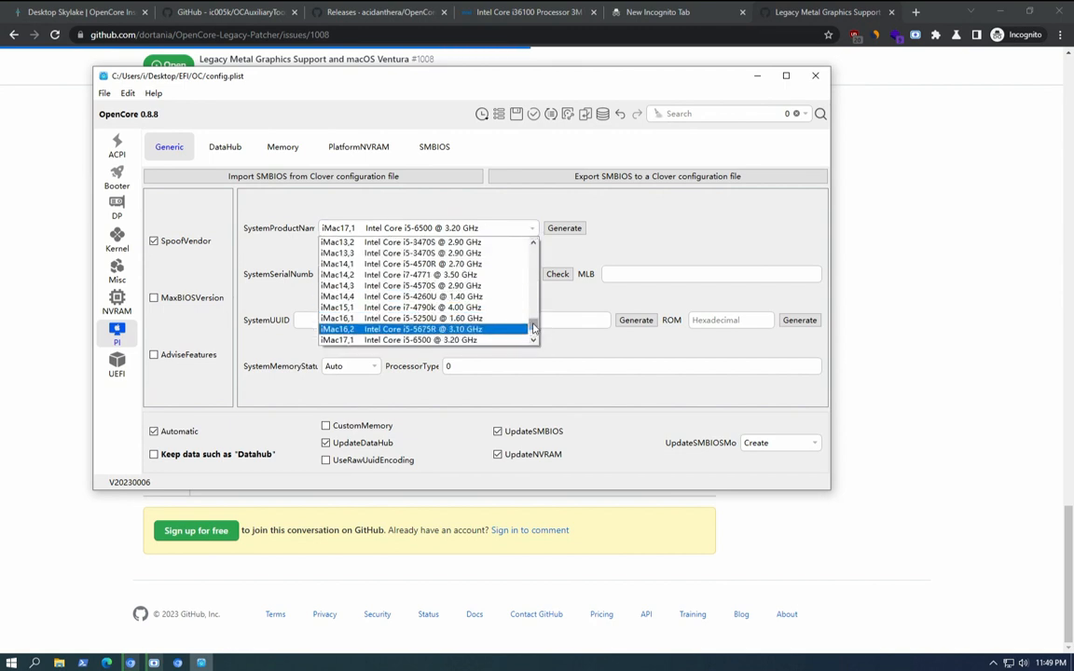
left_click_drag(534, 329, 533, 307)
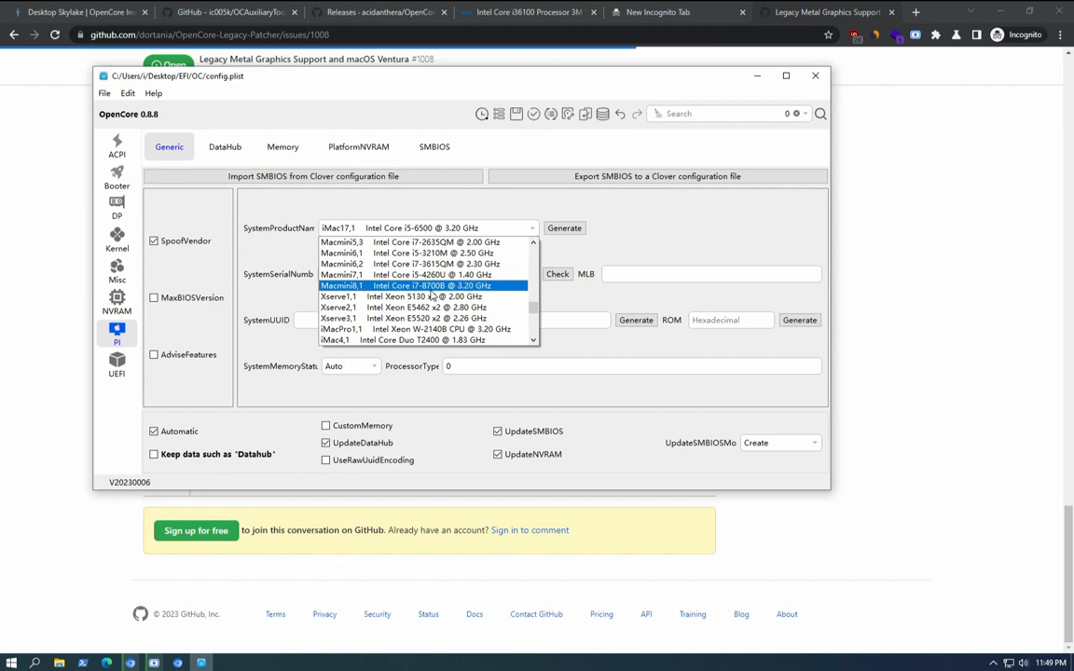
left_click(437, 287)
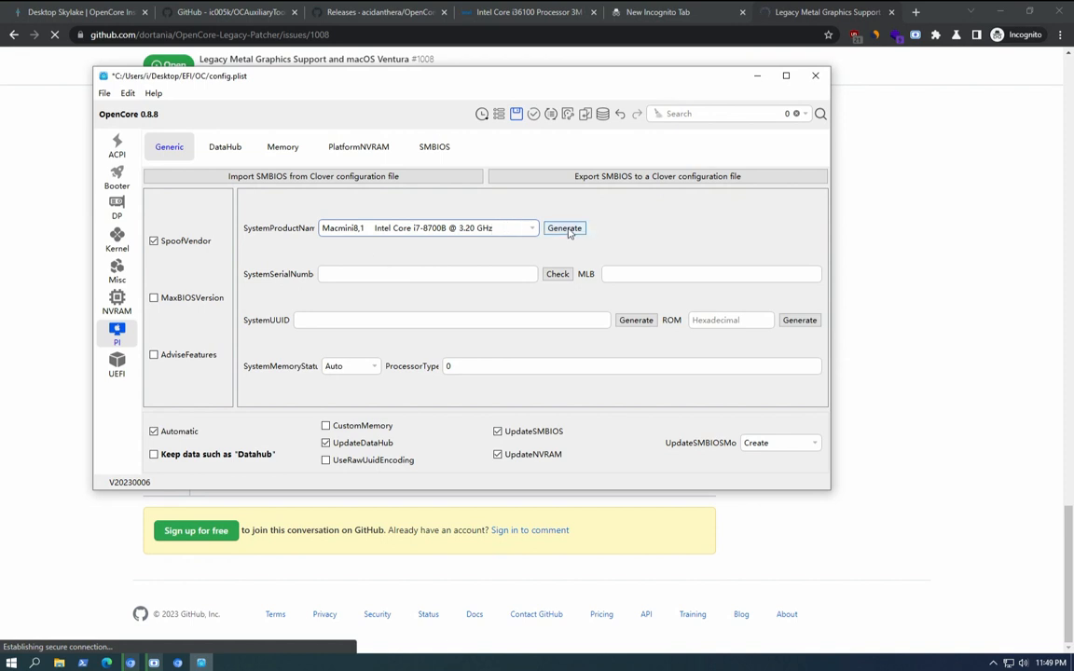
left_click(560, 232)
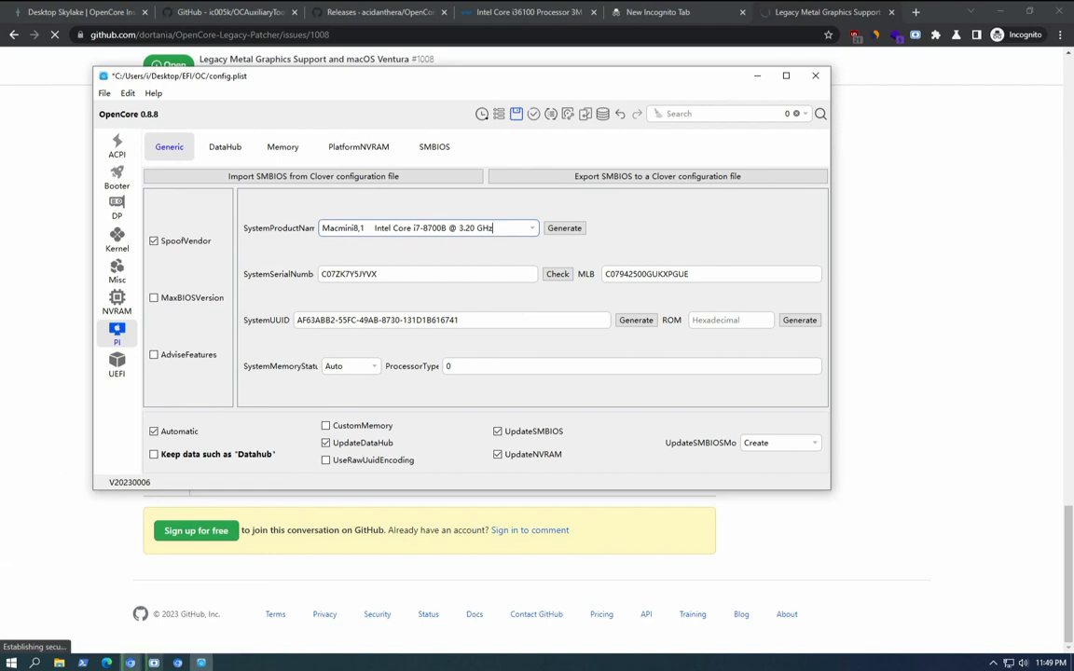
left_click(155, 662)
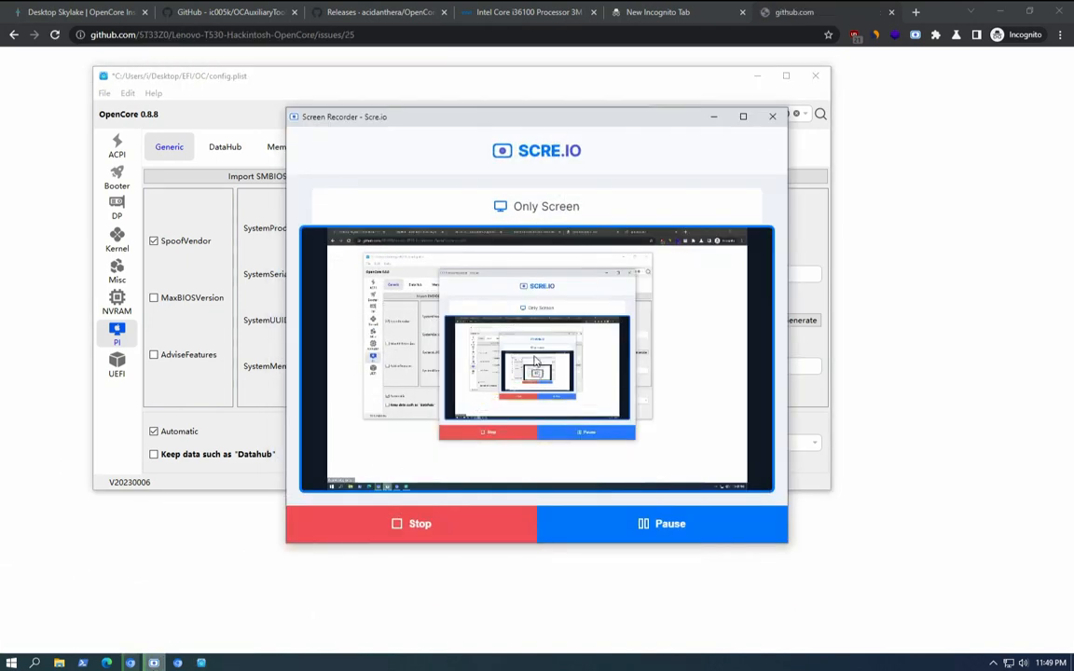
left_click(713, 117)
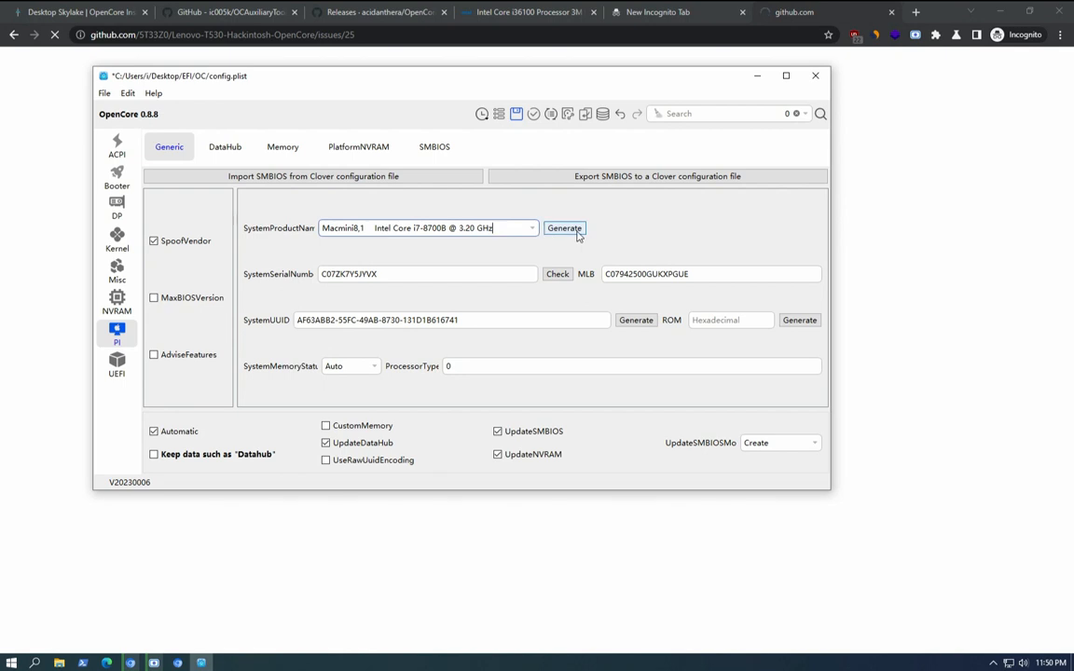
Step: Save config.plist and open the AppleInput settings of the UEFI section
left_click(515, 112)
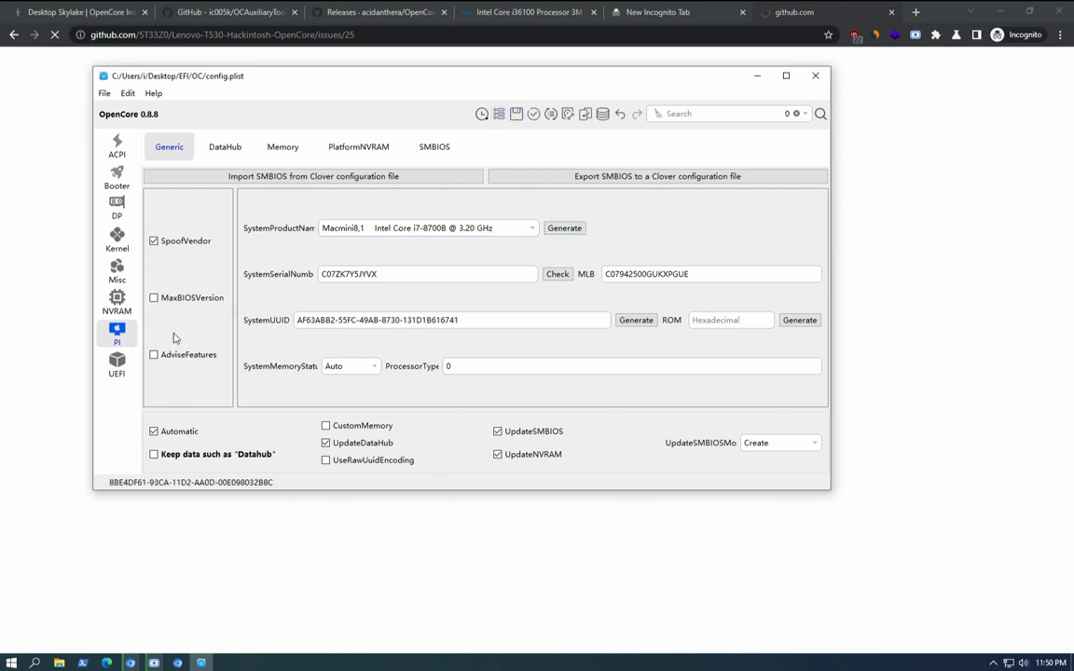
left_click(117, 368)
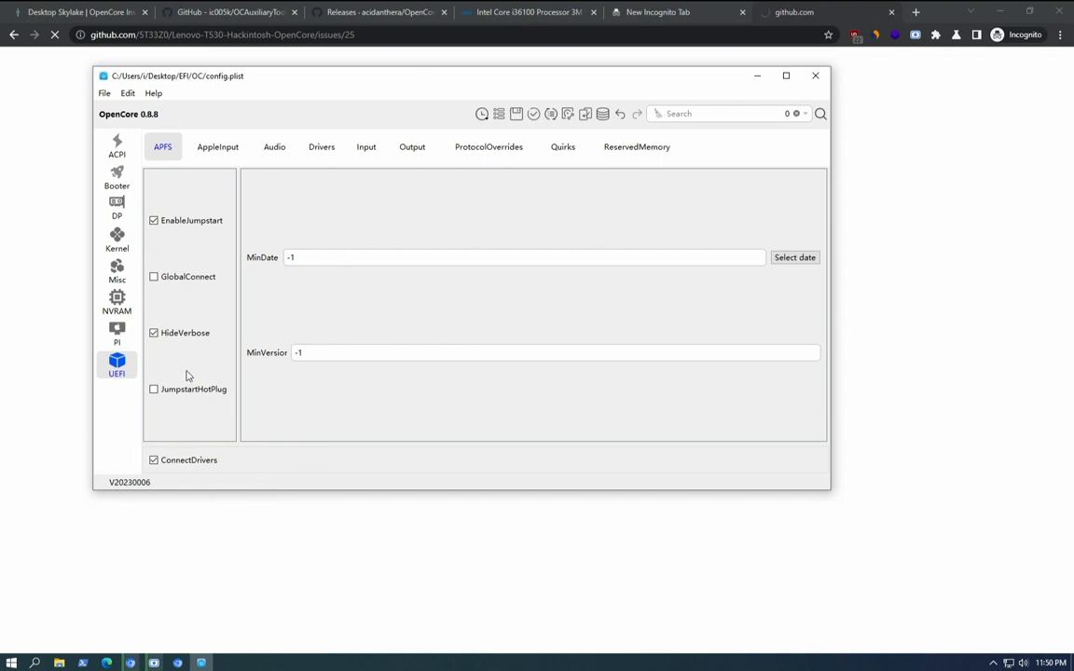
left_click(208, 149)
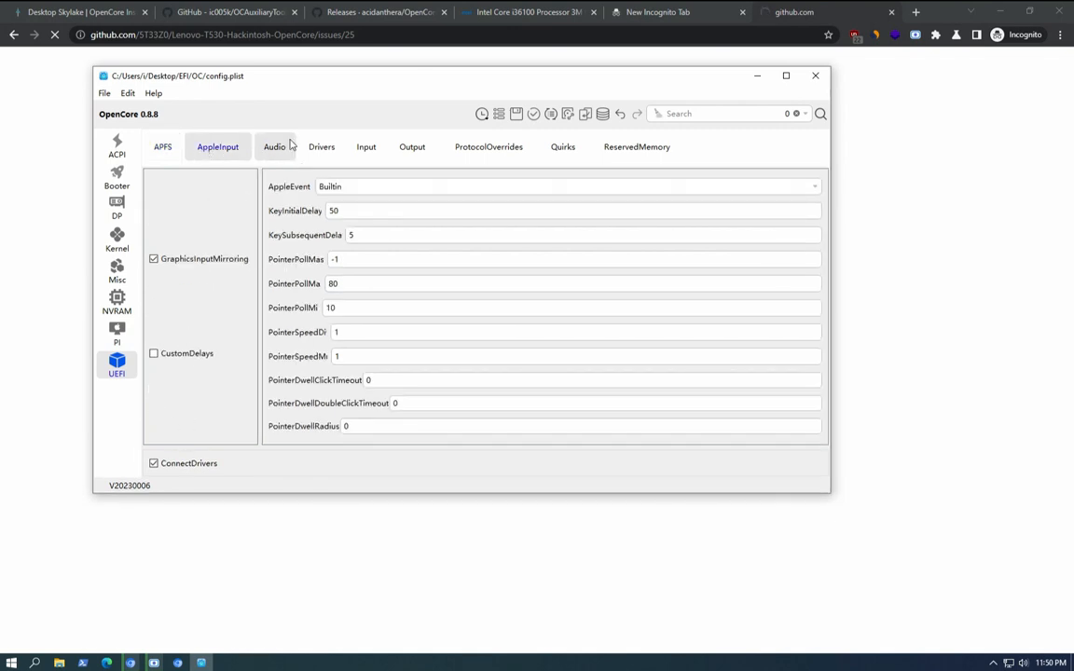
Step: Review the UEFI settings of config.plist from Audio through ReservedMemory and back to APFS
left_click(285, 147)
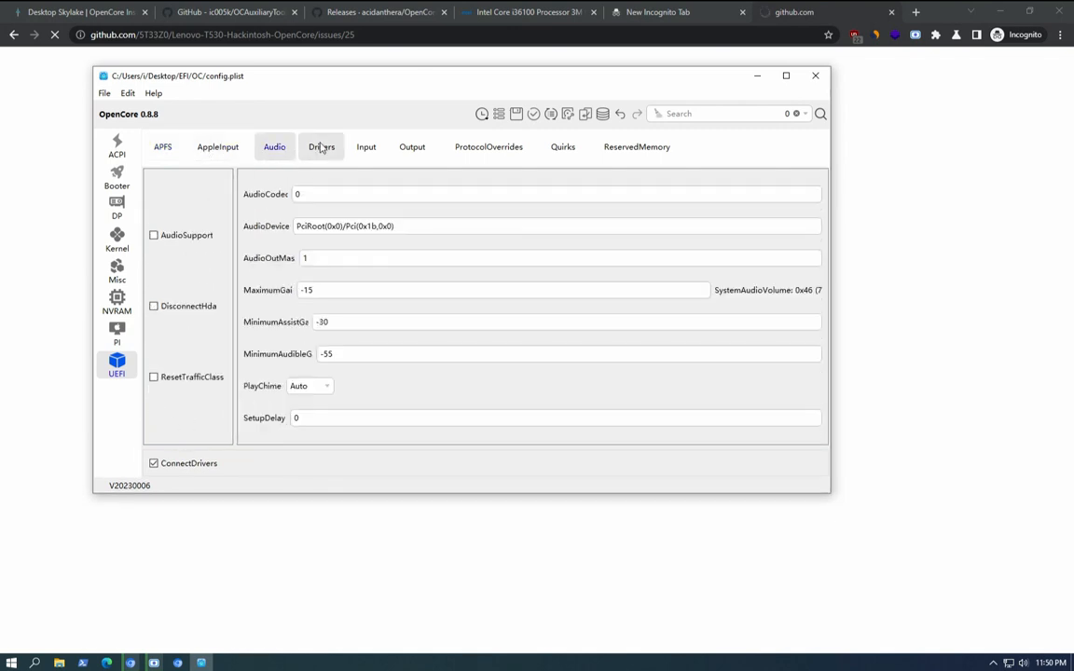
left_click(323, 147)
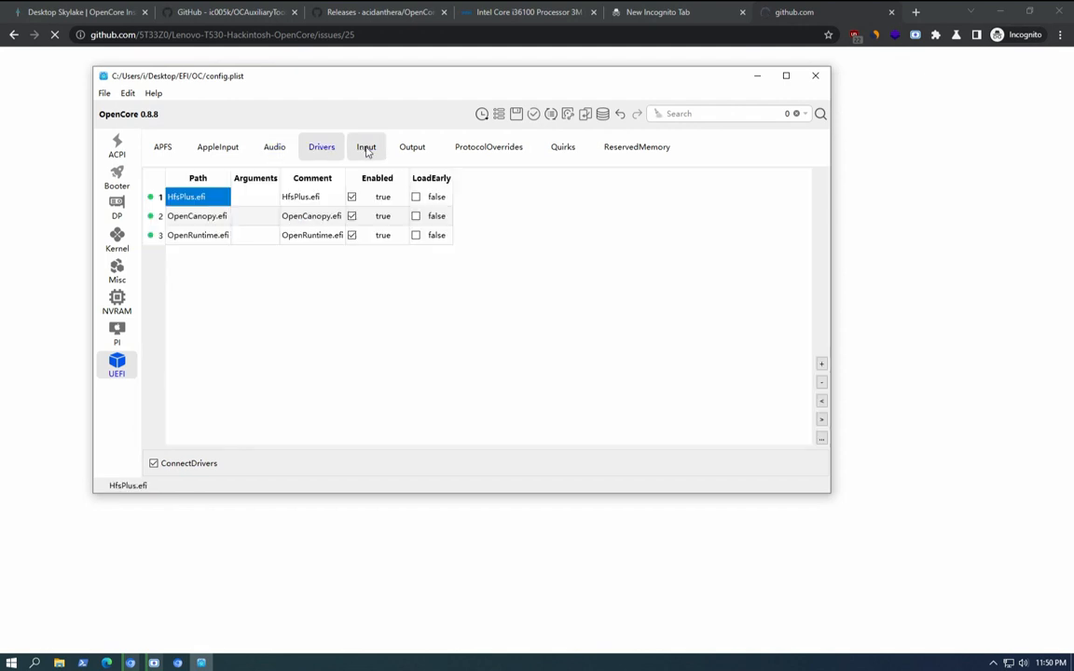
left_click(366, 148)
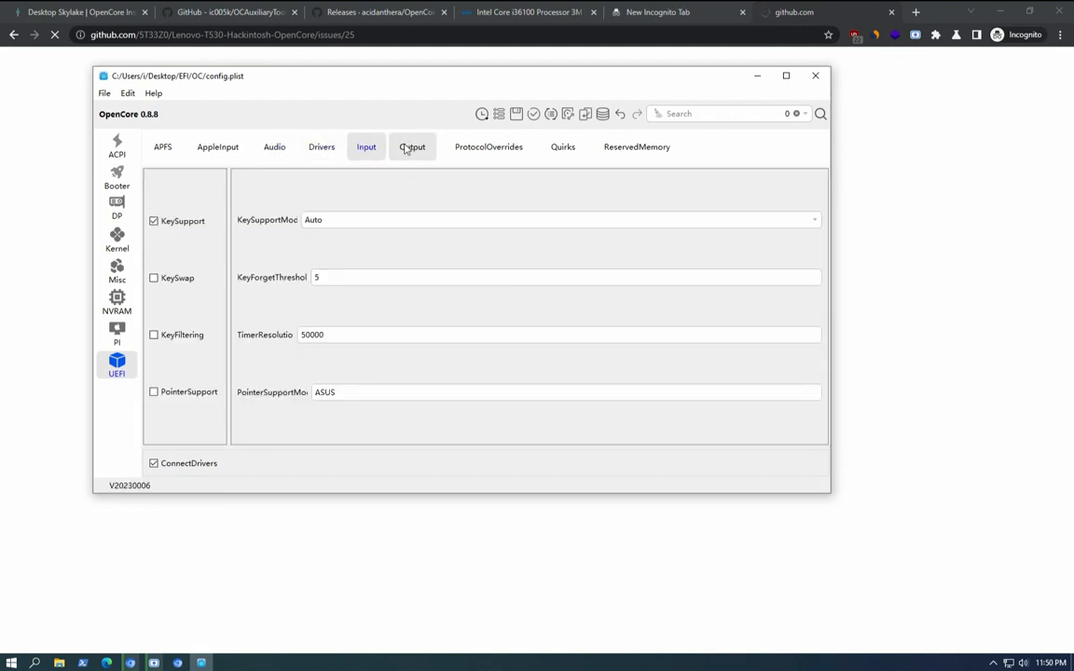
left_click(407, 149)
left_click(480, 147)
left_click(565, 149)
left_click(632, 153)
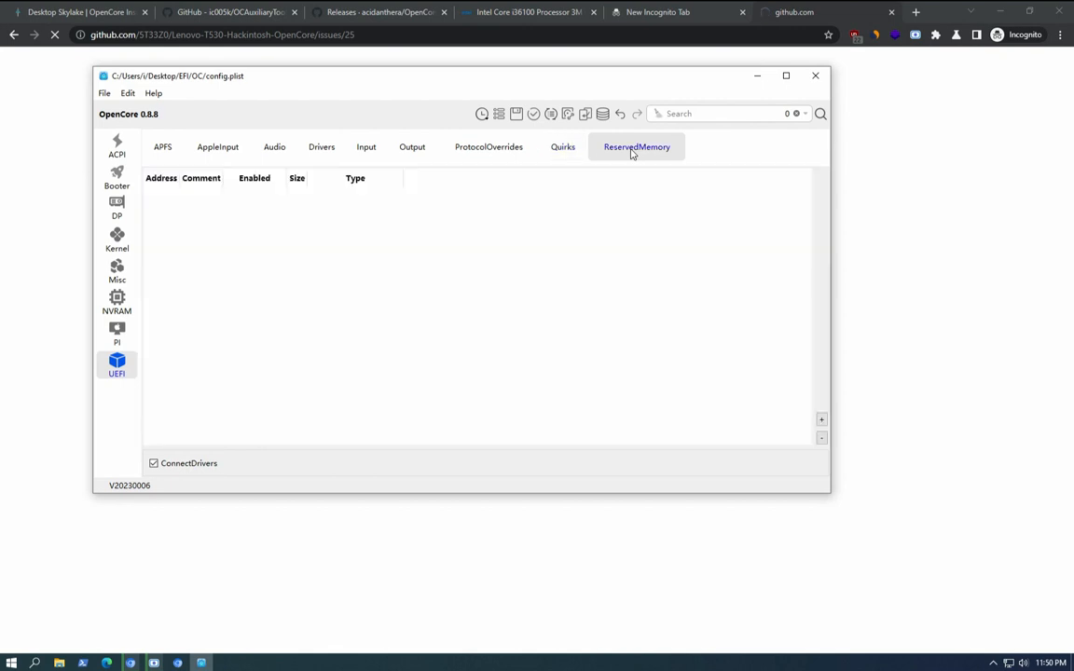
left_click(563, 147)
left_click(488, 147)
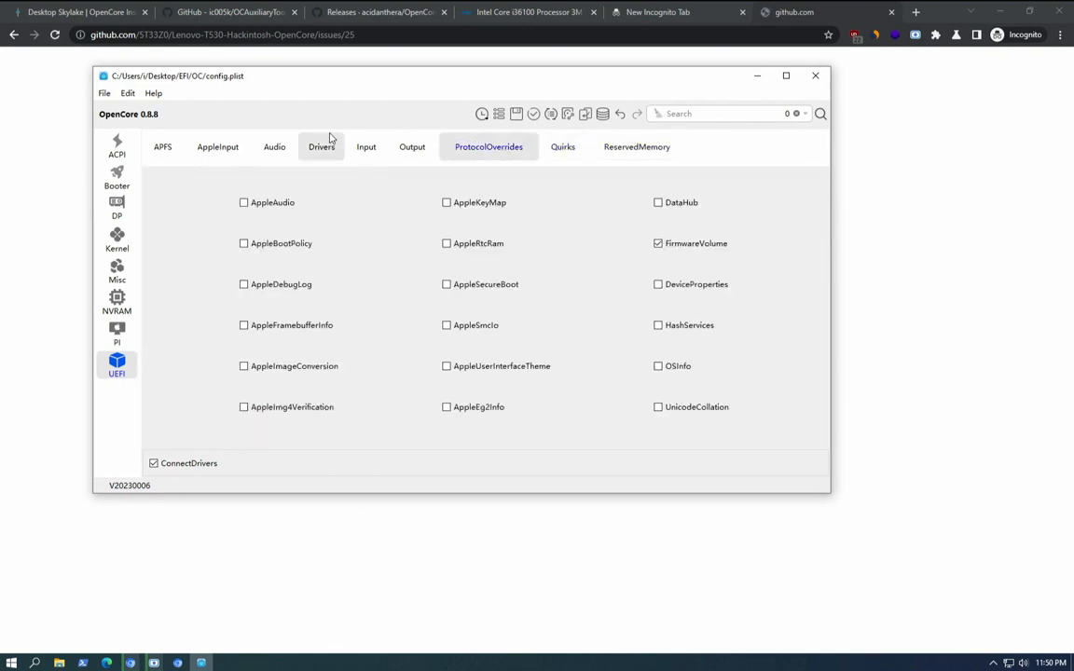
left_click(326, 144)
left_click(275, 146)
left_click(220, 151)
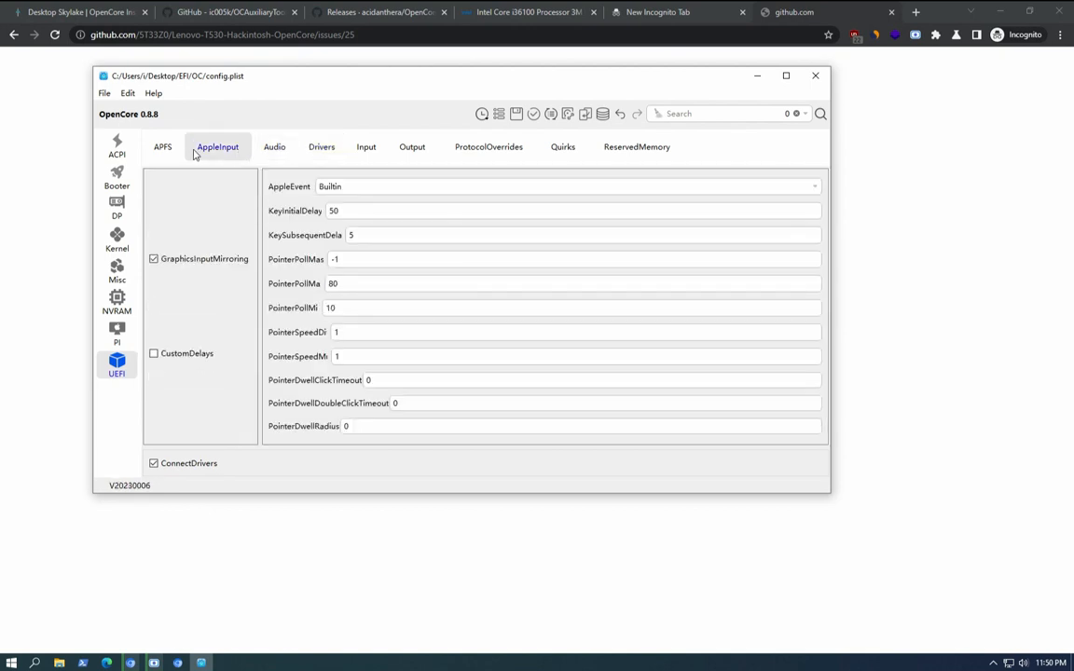
left_click(166, 149)
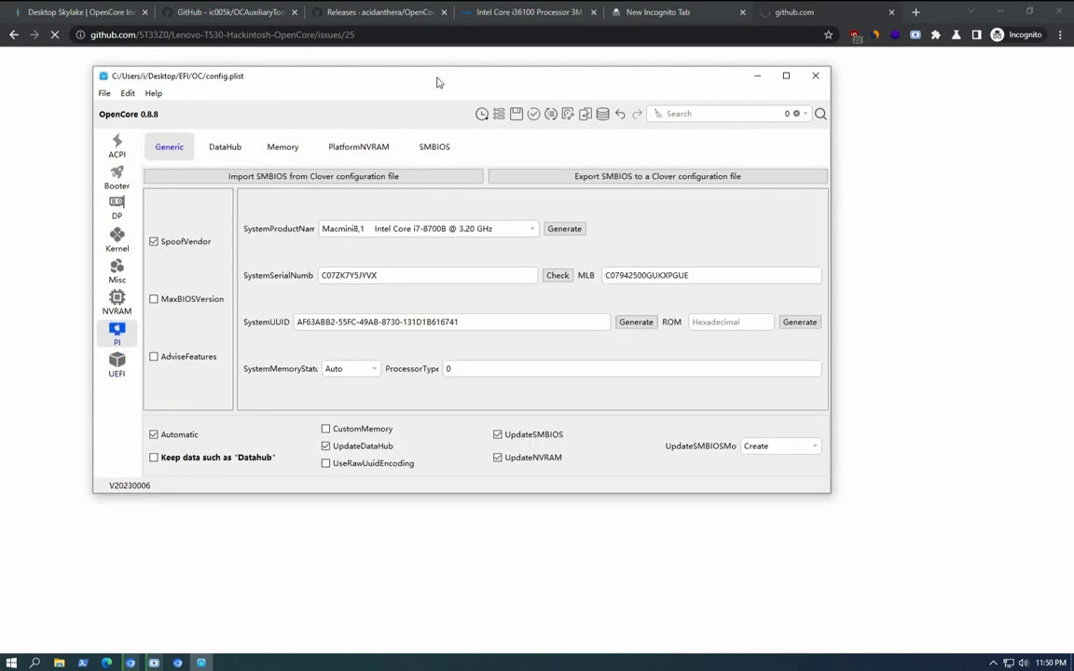
Step: Check the Macmini8,1 SMBIOS in PlatformInfo against the AAPL,ig-platform-id entry in the device properties
left_click_drag(436, 81, 538, 135)
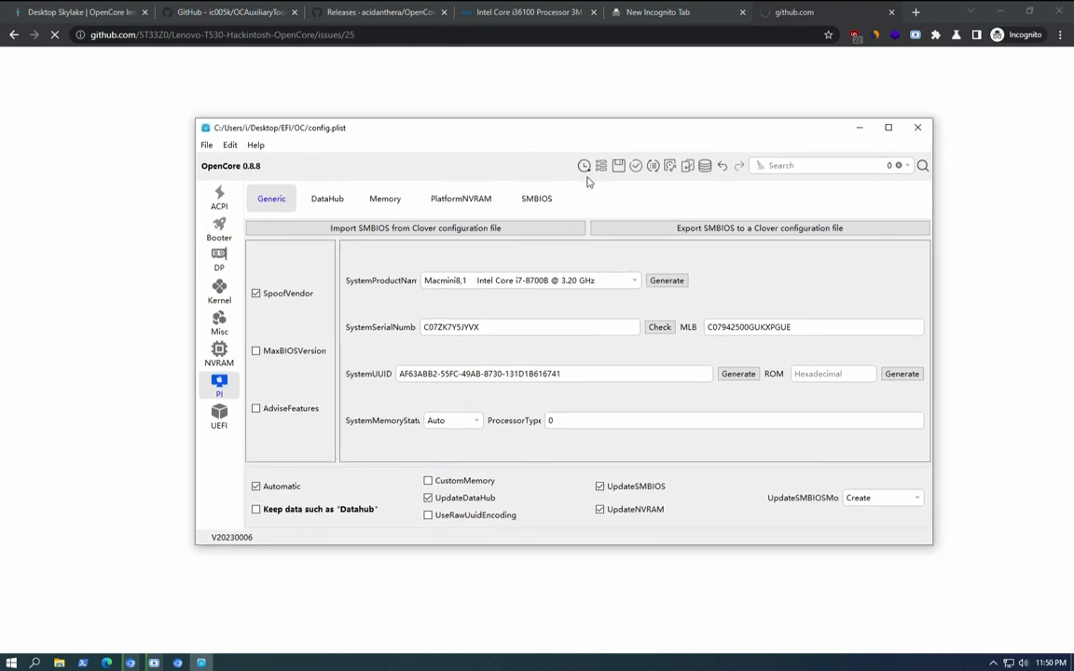
left_click(219, 261)
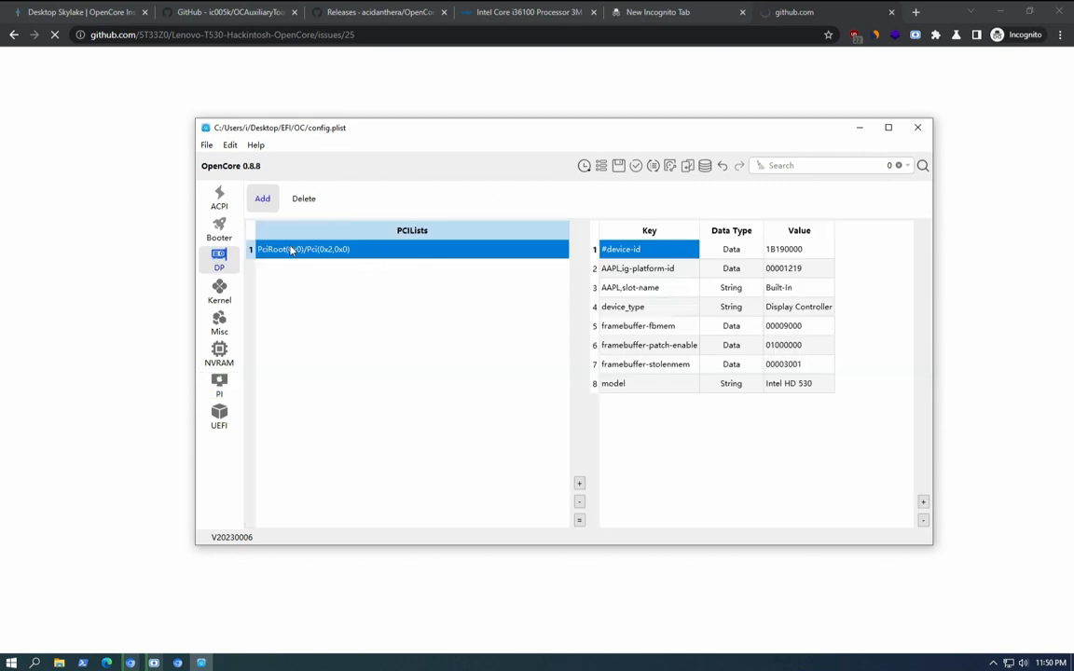
left_click(219, 385)
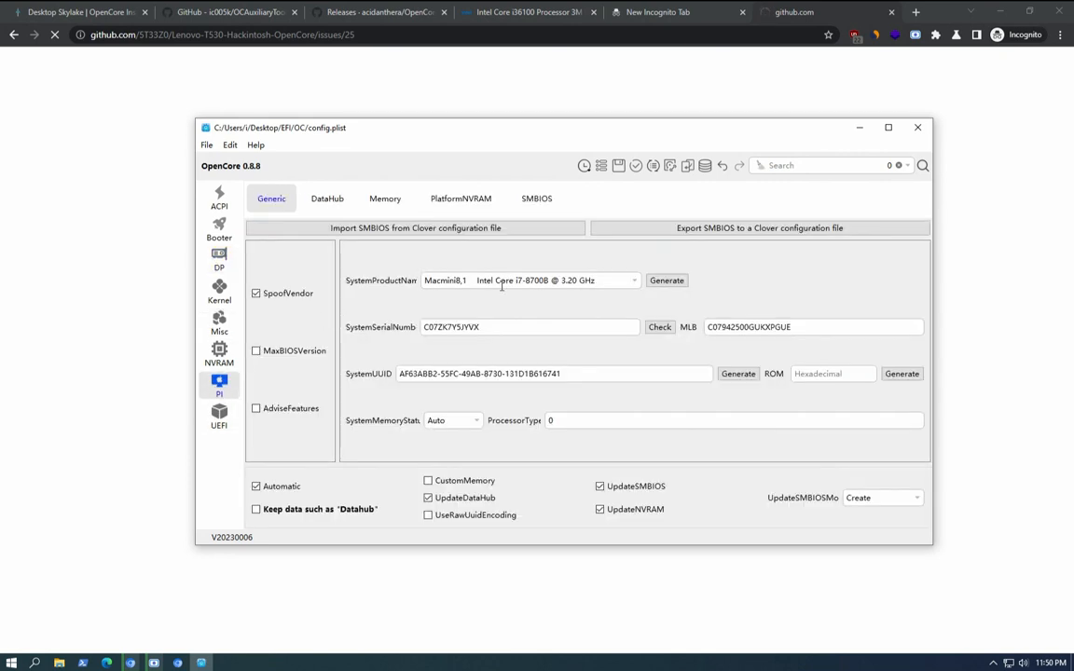
left_click_drag(597, 280, 419, 285)
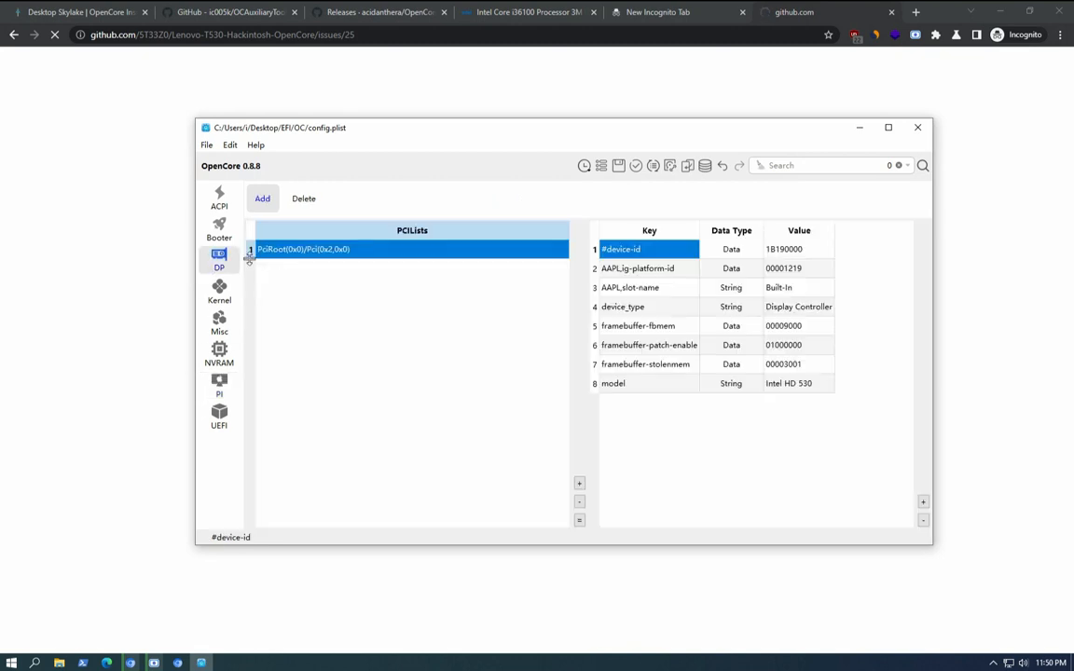
left_click(219, 259)
left_click(808, 272)
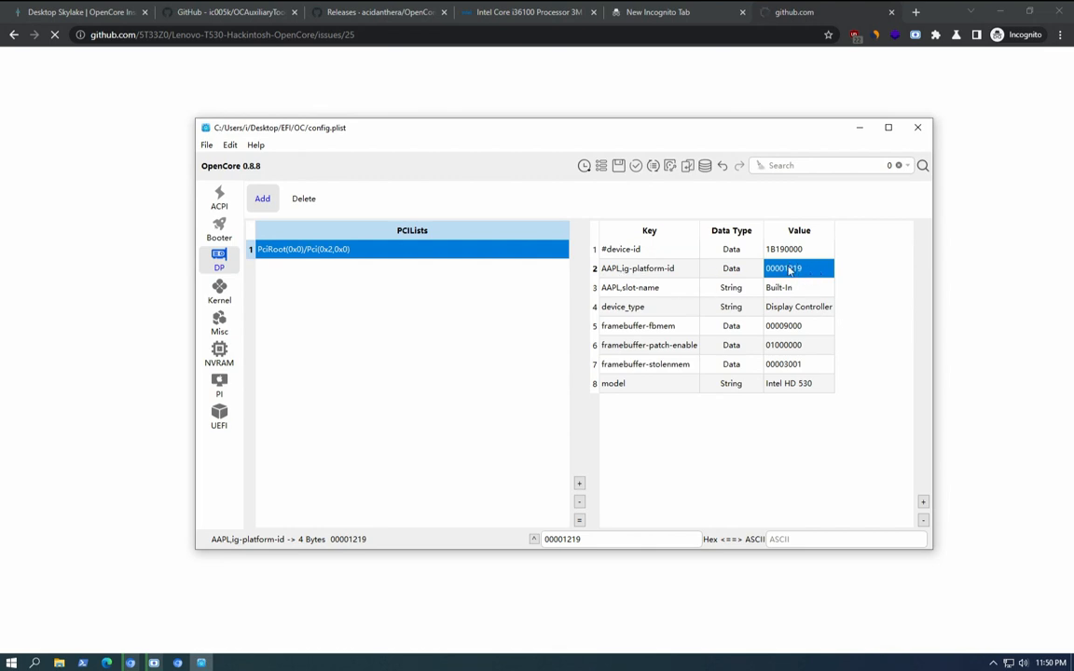
Step: Switch to the OpenCore Install Guide in the browser, search for "kaby" and try to open the Desktop Kaby Lake page
left_click(82, 11)
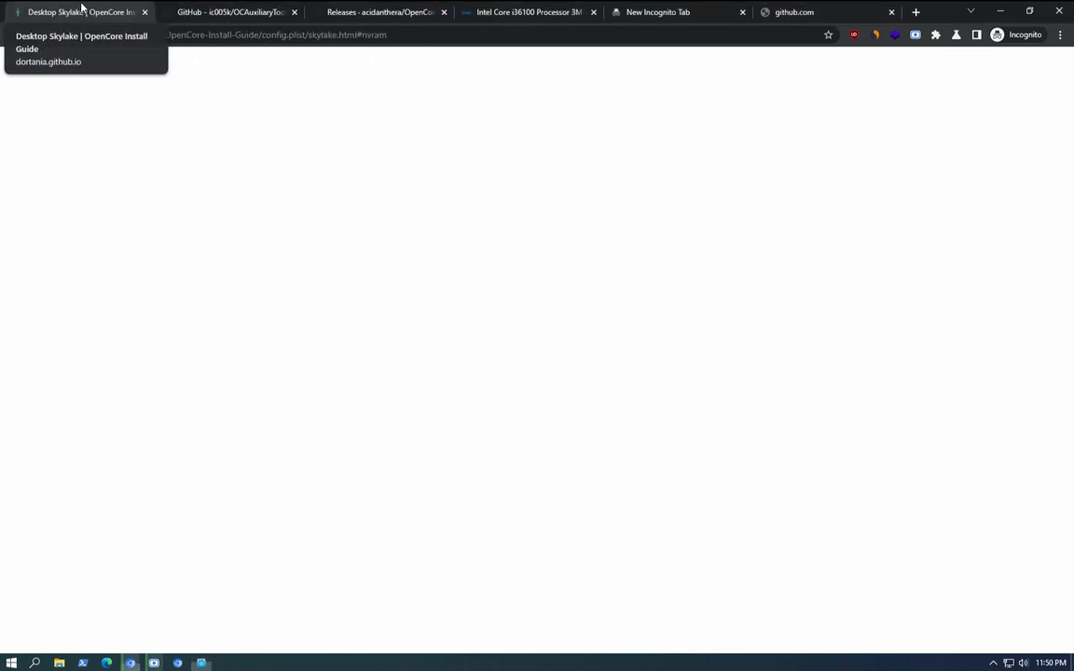
scroll(560, 279, "down", 15)
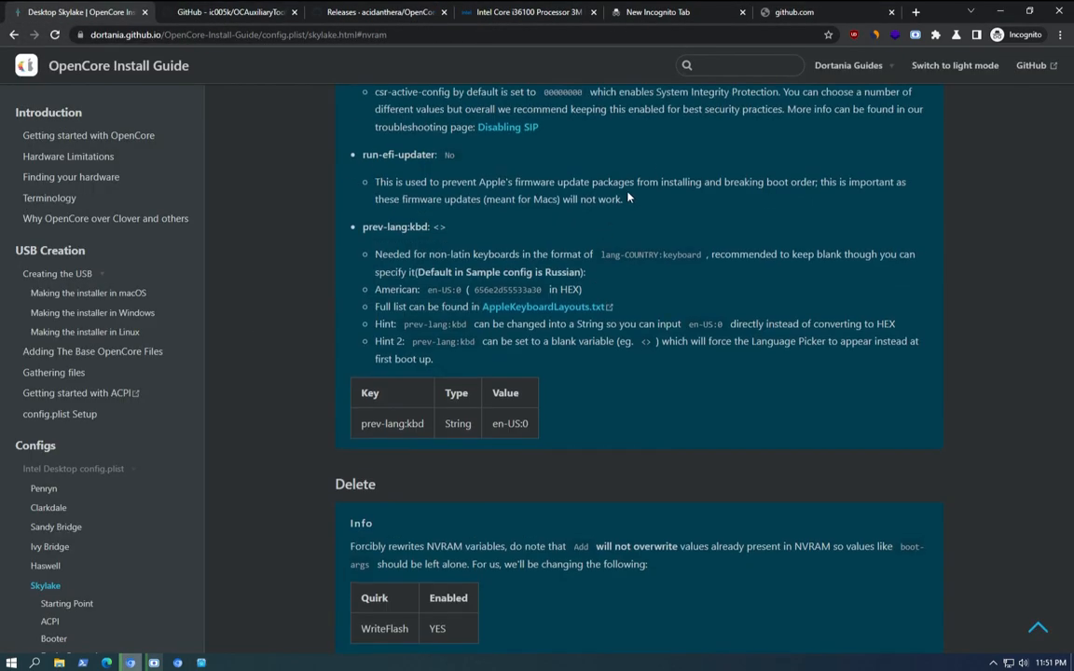
scroll(564, 171, "up", 4)
left_click(752, 67)
type("kaby")
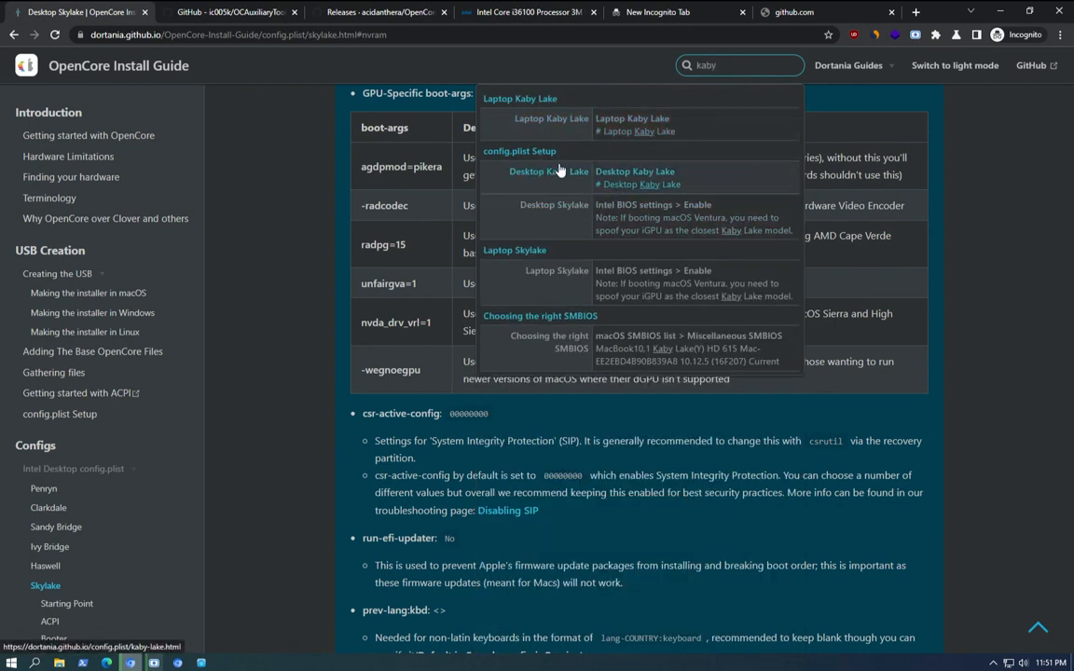
left_click(682, 176)
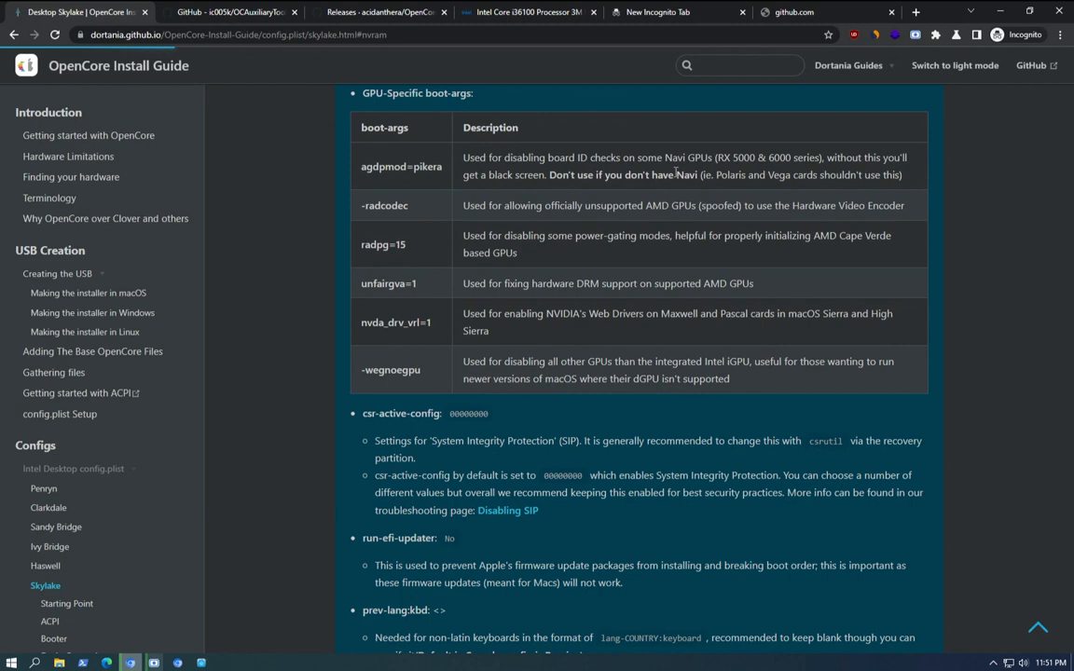
left_click(201, 663)
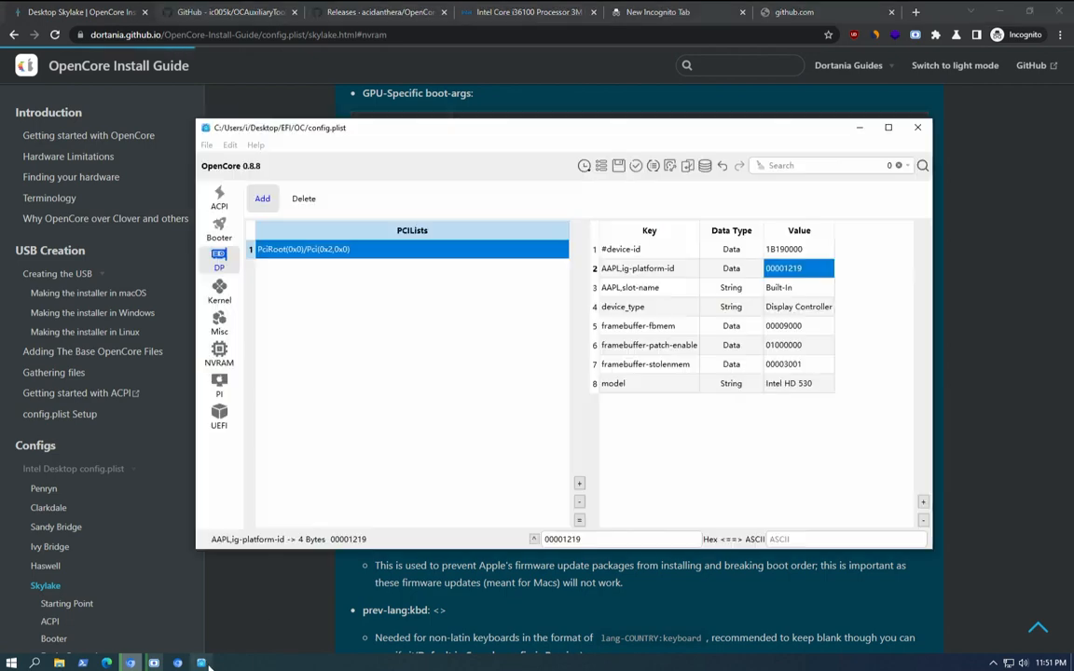
left_click(636, 7)
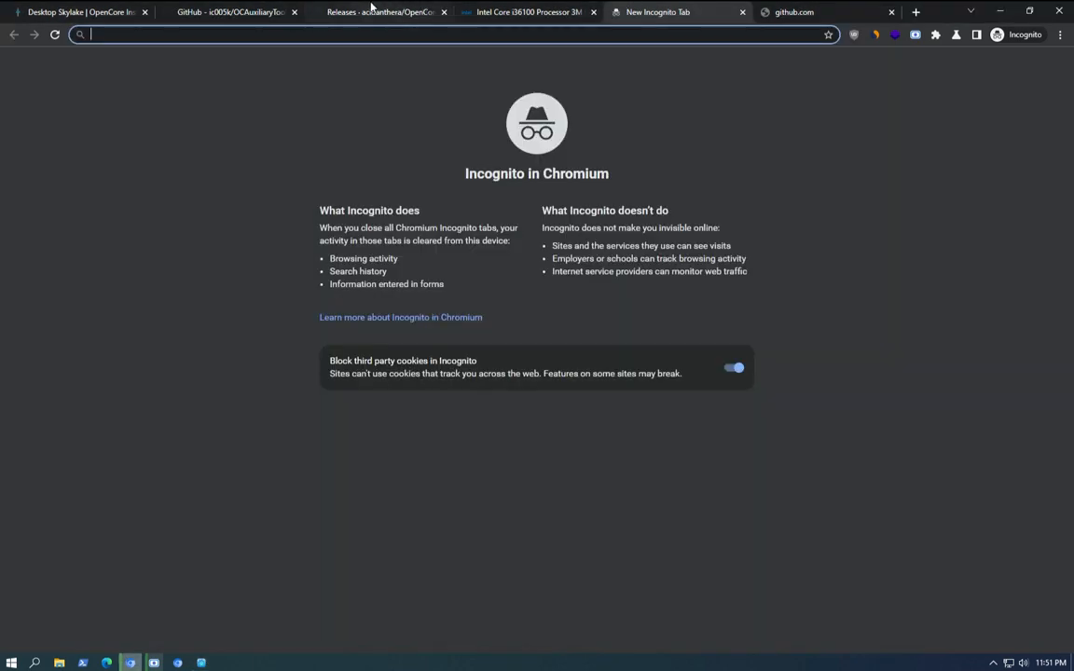
left_click(371, 7)
left_click(177, 8)
left_click(496, 7)
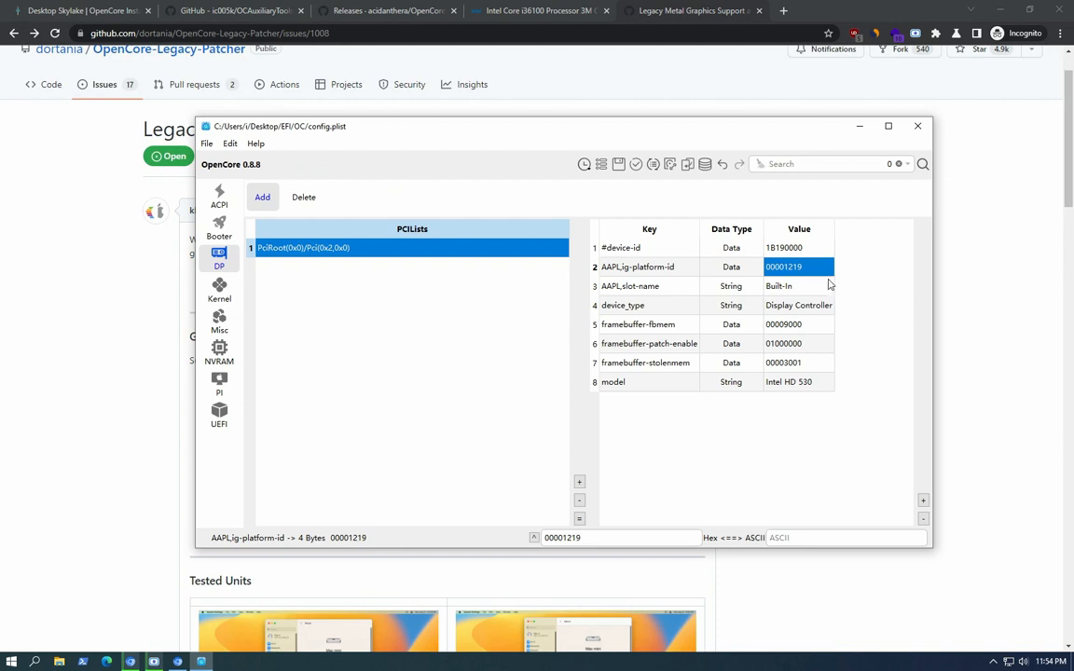
Step: Open the AAPL,ig-platform-id value in the device properties for editing, leave the edit and select its key
double_click(799, 271)
left_click(801, 268)
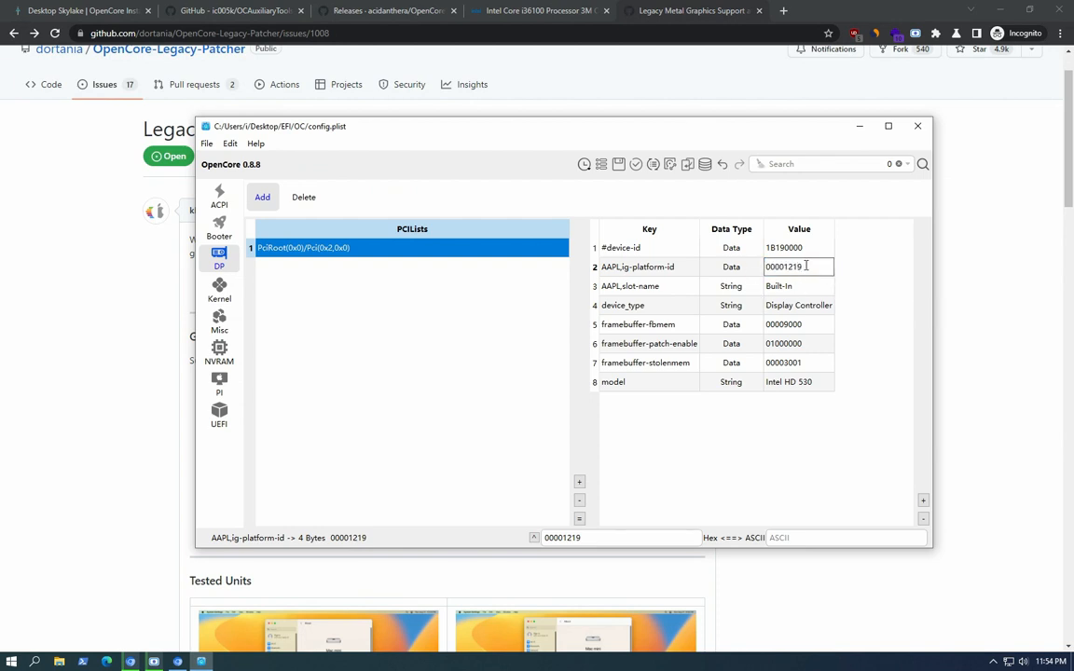
left_click_drag(802, 268, 766, 268)
left_click(644, 268)
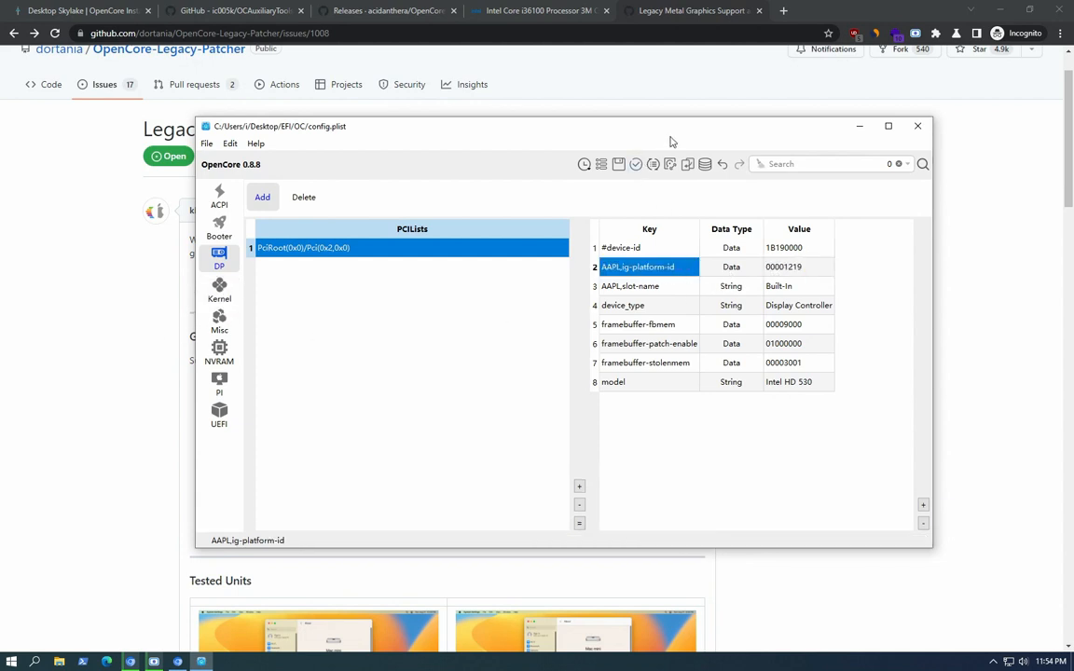
Step: Switch to the legacy Metal graphics issue in the browser and examine its supported Intel and Nvidia GPU models and tested units
left_click_drag(704, 132, 698, 165)
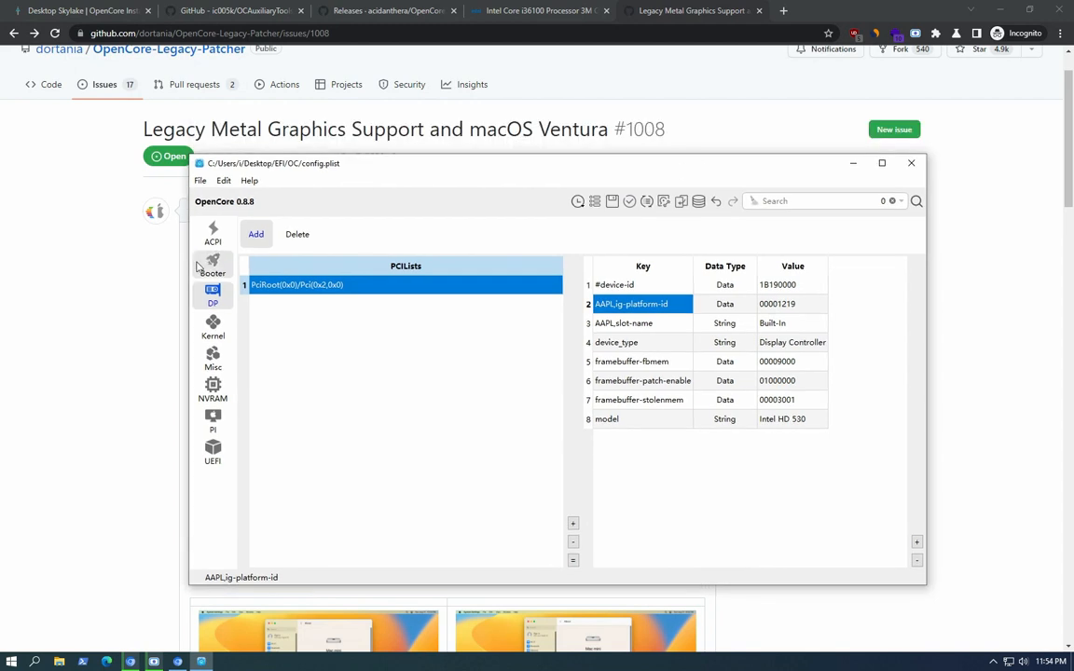
left_click(74, 268)
scroll(264, 371, "down", 3)
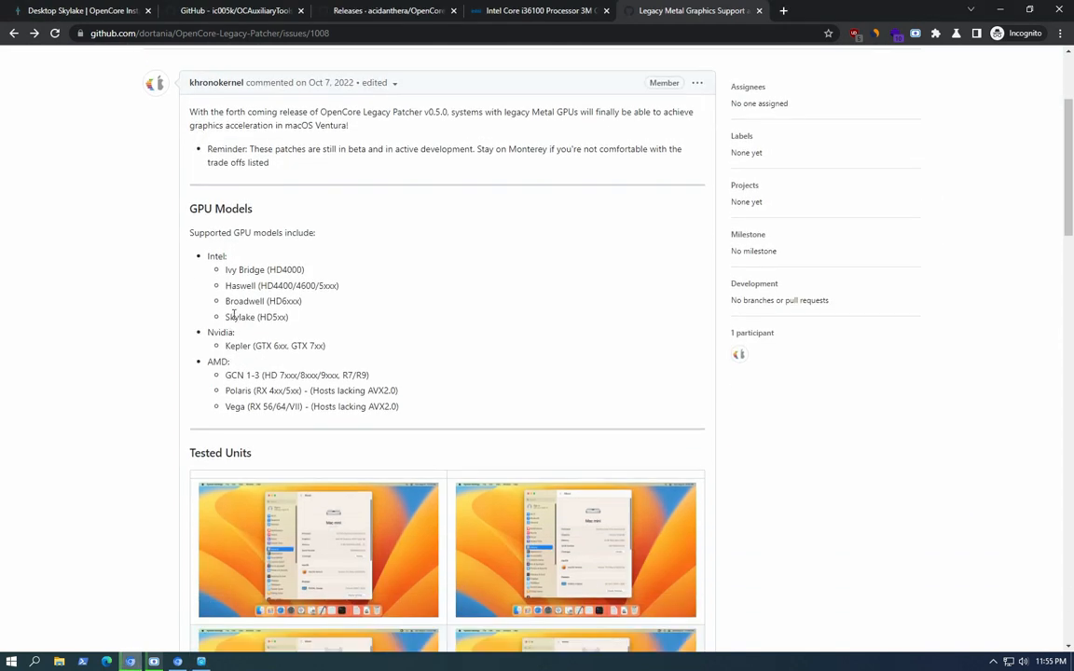
mouse_move(257, 285)
left_mouse_down()
mouse_move(239, 285)
mouse_move(264, 270)
mouse_move(239, 271)
mouse_move(248, 301)
left_mouse_up()
left_click_drag(327, 346, 223, 348)
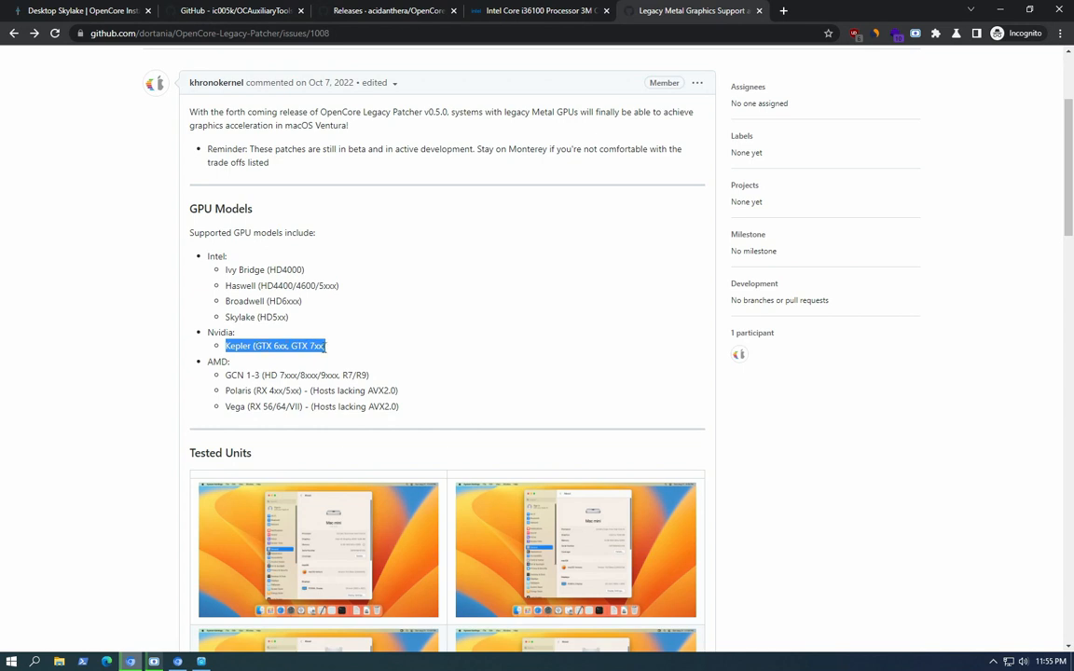
scroll(323, 359, "up", 2)
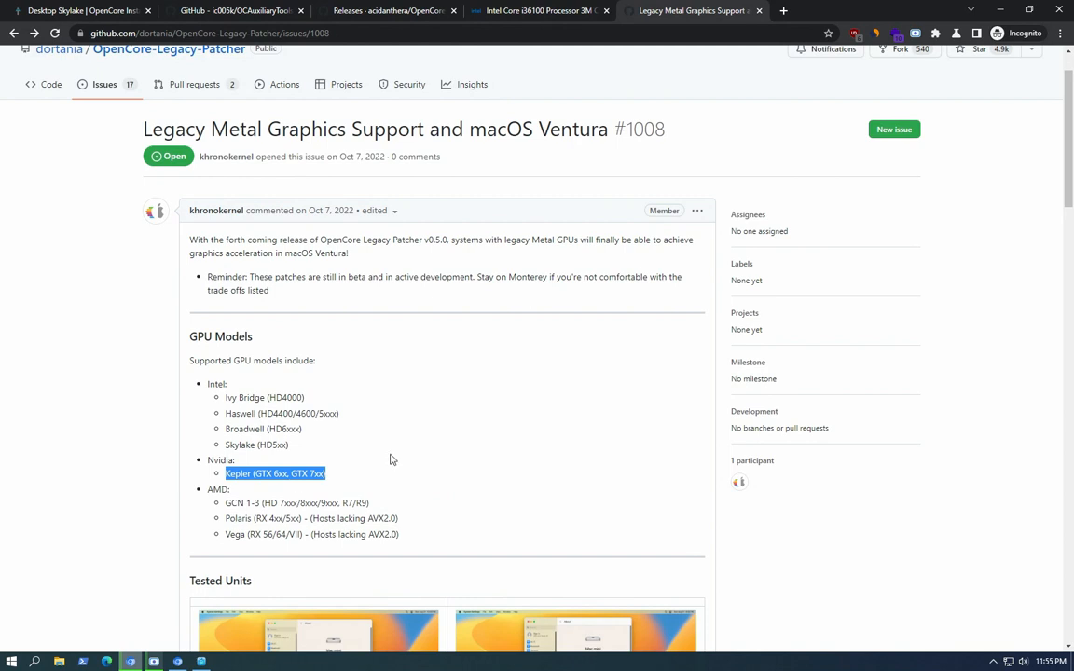
left_click_drag(340, 413, 226, 418)
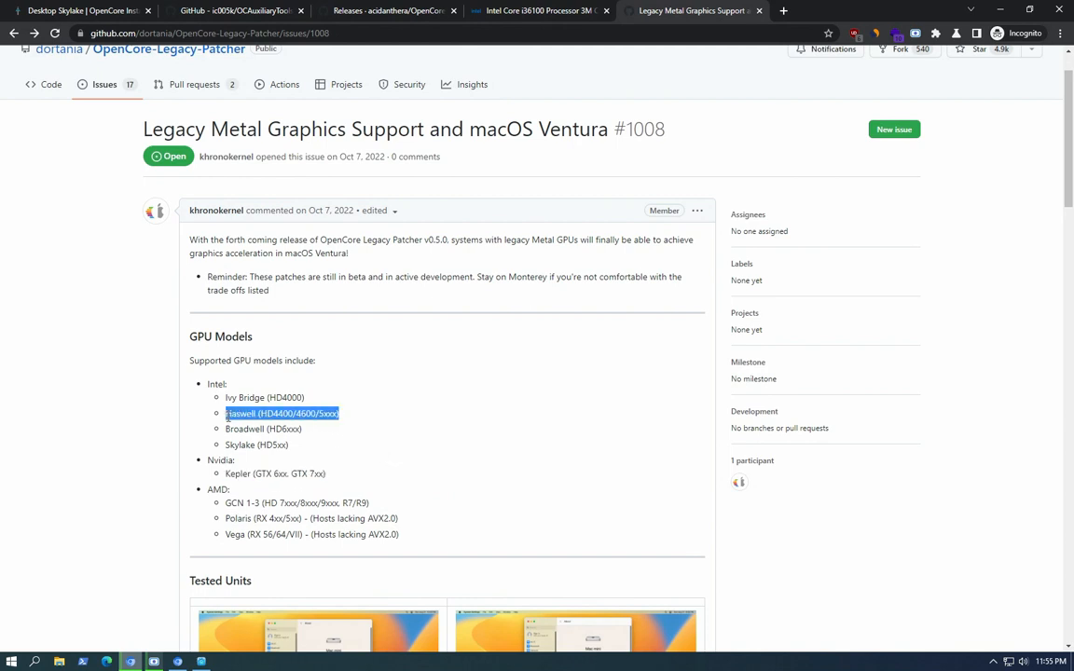
scroll(226, 419, "up", 1)
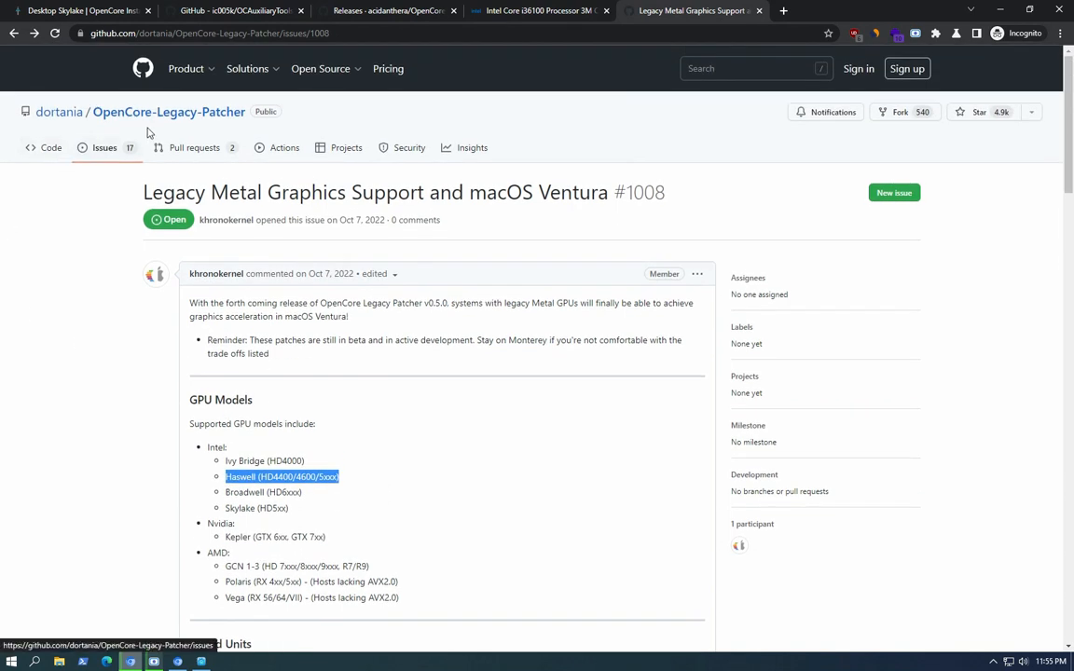
scroll(278, 200, "down", 3)
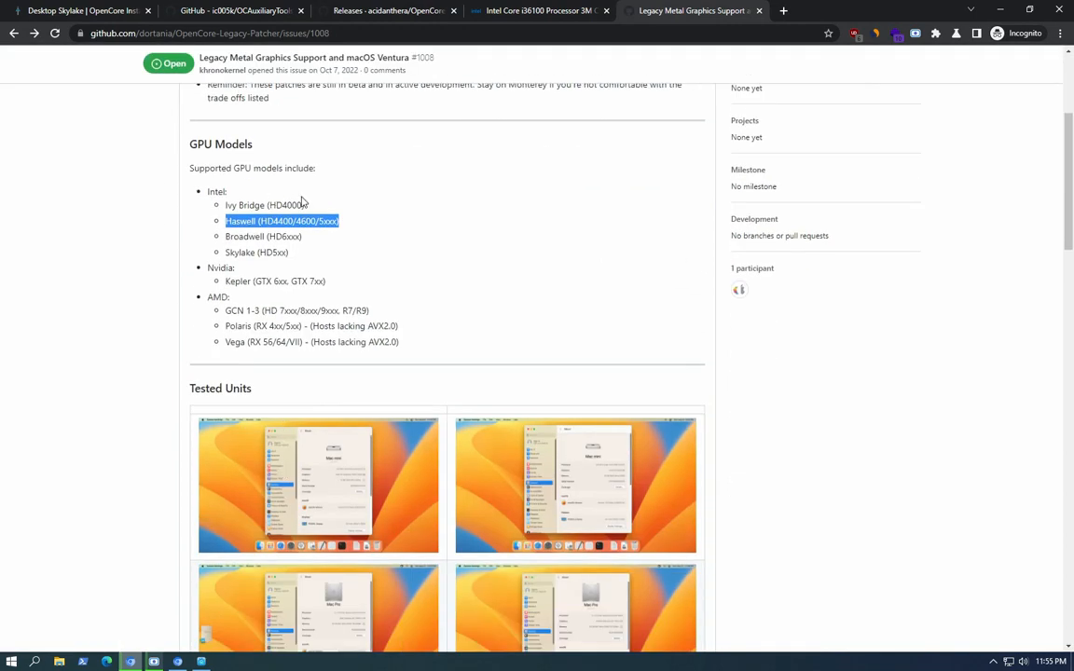
scroll(261, 338, "down", 3)
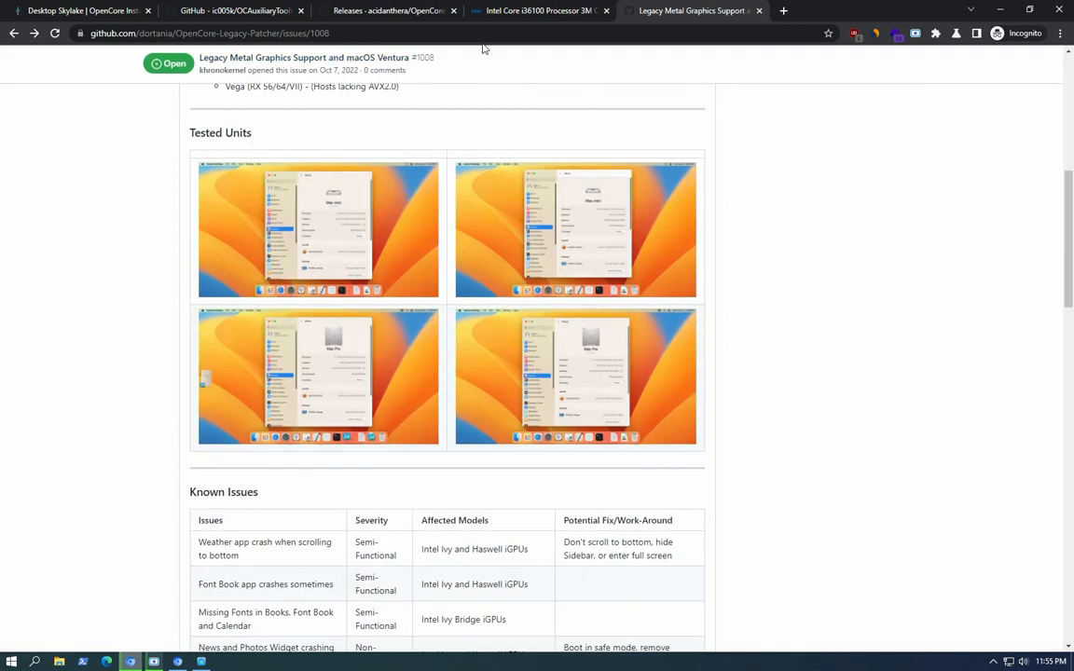
Step: Return to the OpenCore Install Guide, search for "kaby" and open the Desktop Kaby Lake page
left_click(58, 10)
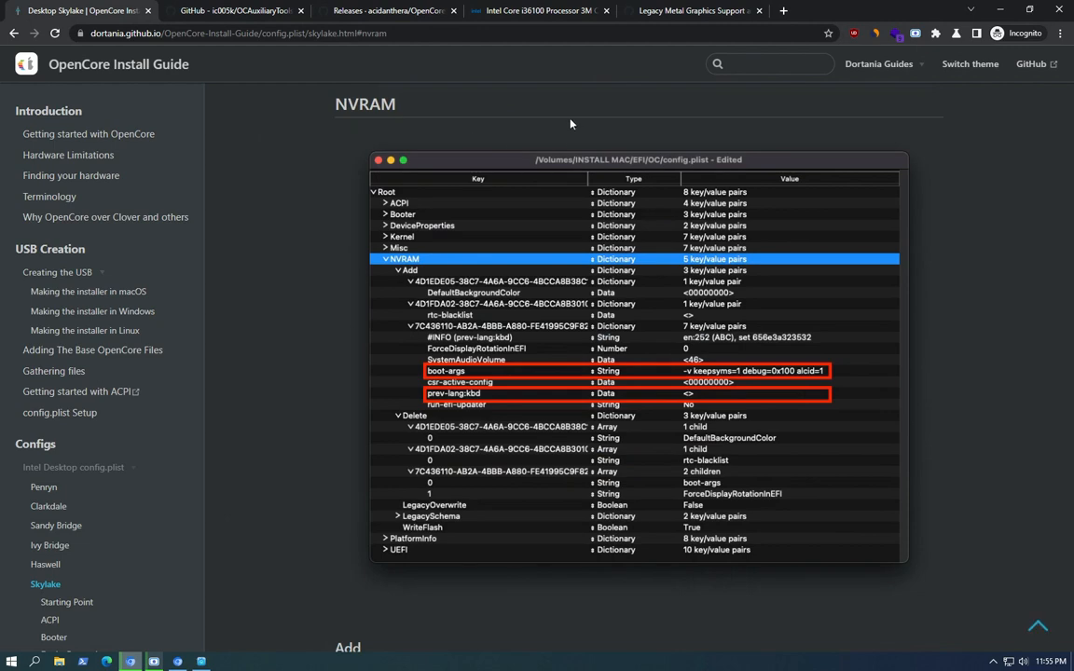
scroll(540, 107, "up", 3)
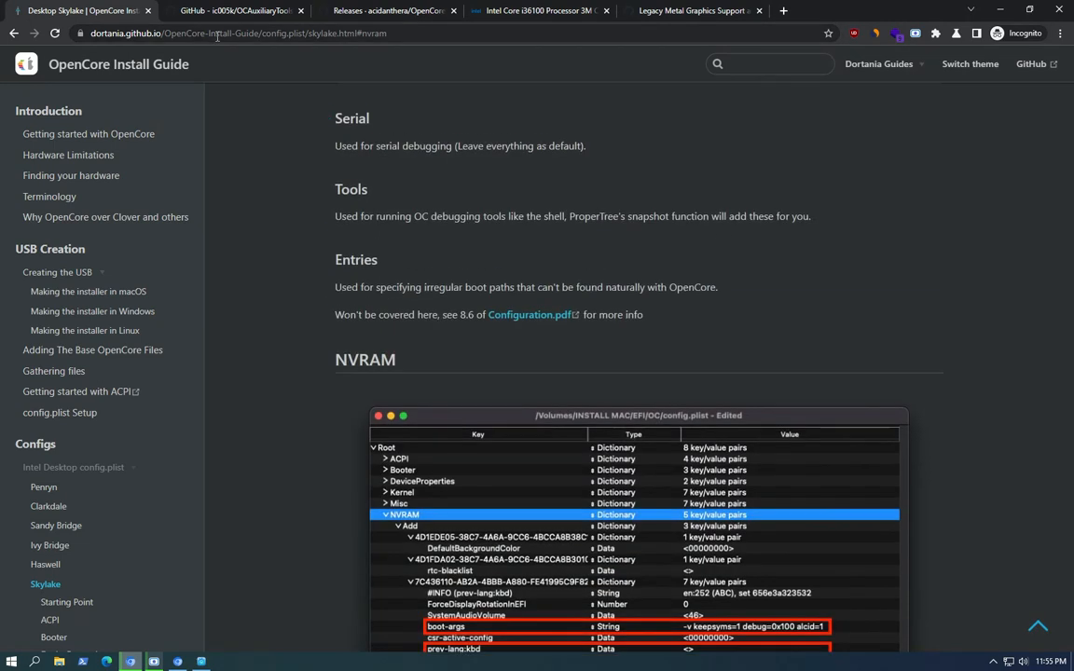
left_click(755, 63)
type("kaby")
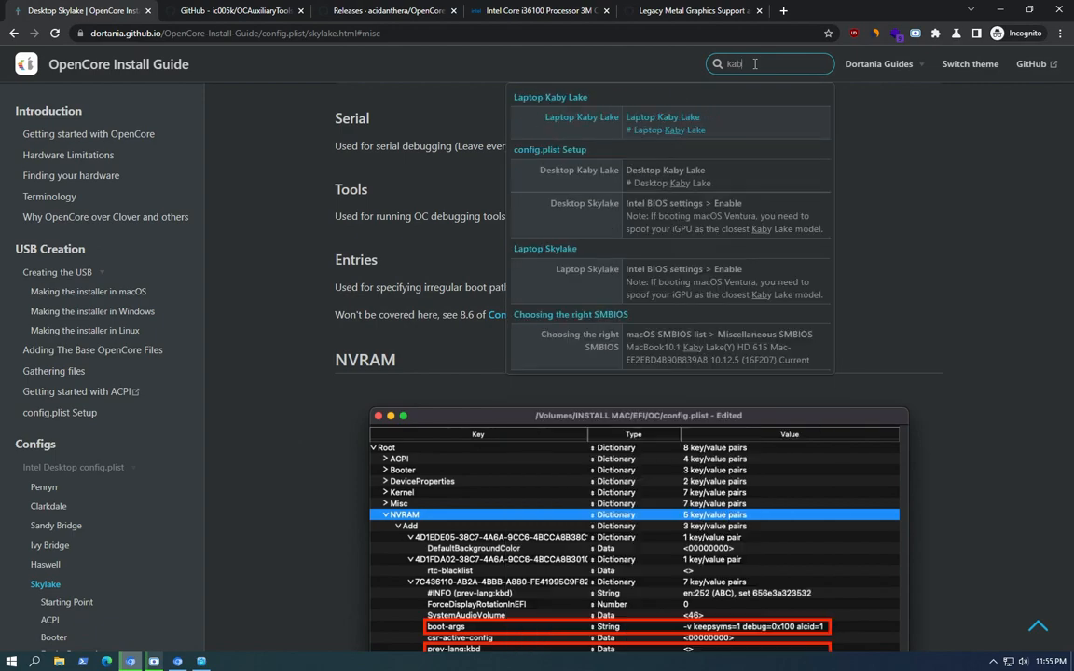
left_click(665, 172)
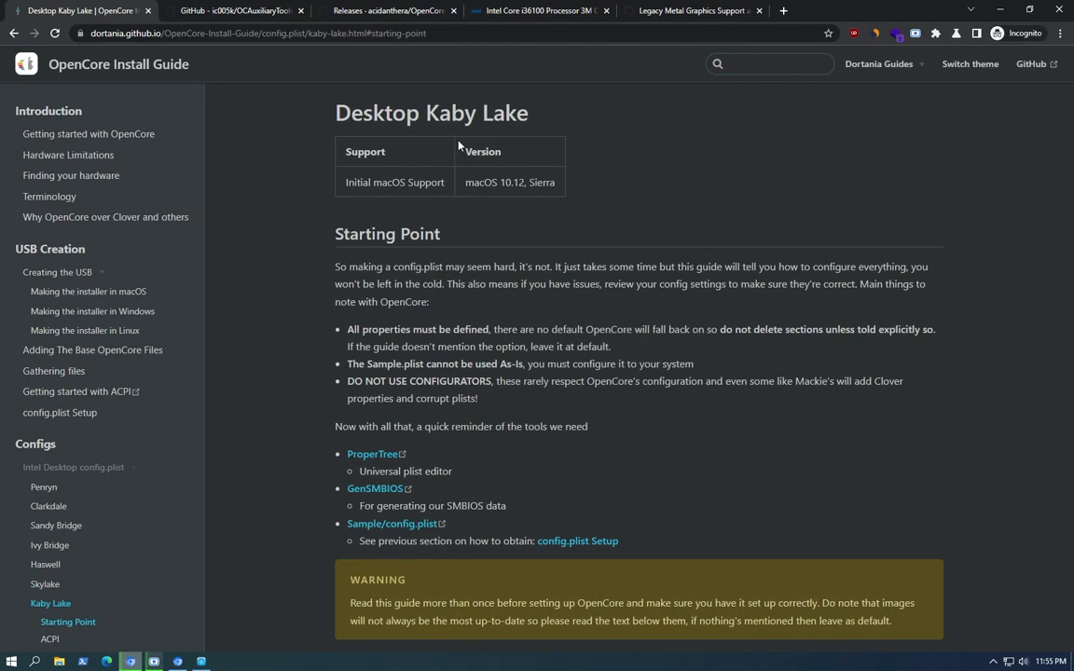
left_click_drag(545, 126, 299, 110)
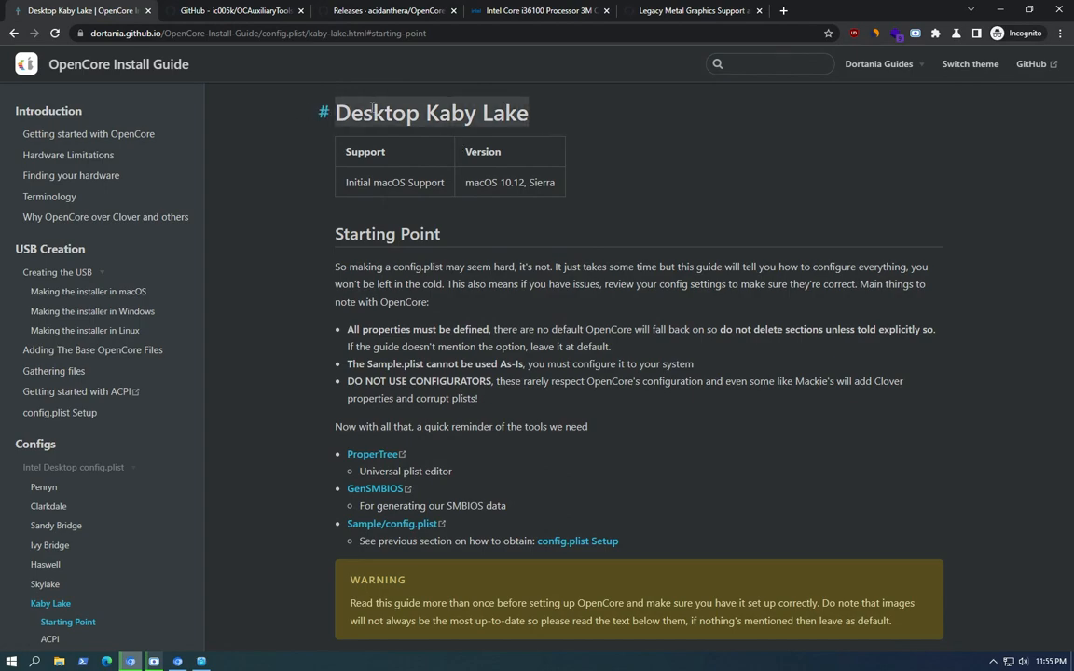
Step: Examine the two AAPL,ig-platform-id options and their comments in the DeviceProperties section of the Kaby Lake guide
scroll(373, 121, "down", 20)
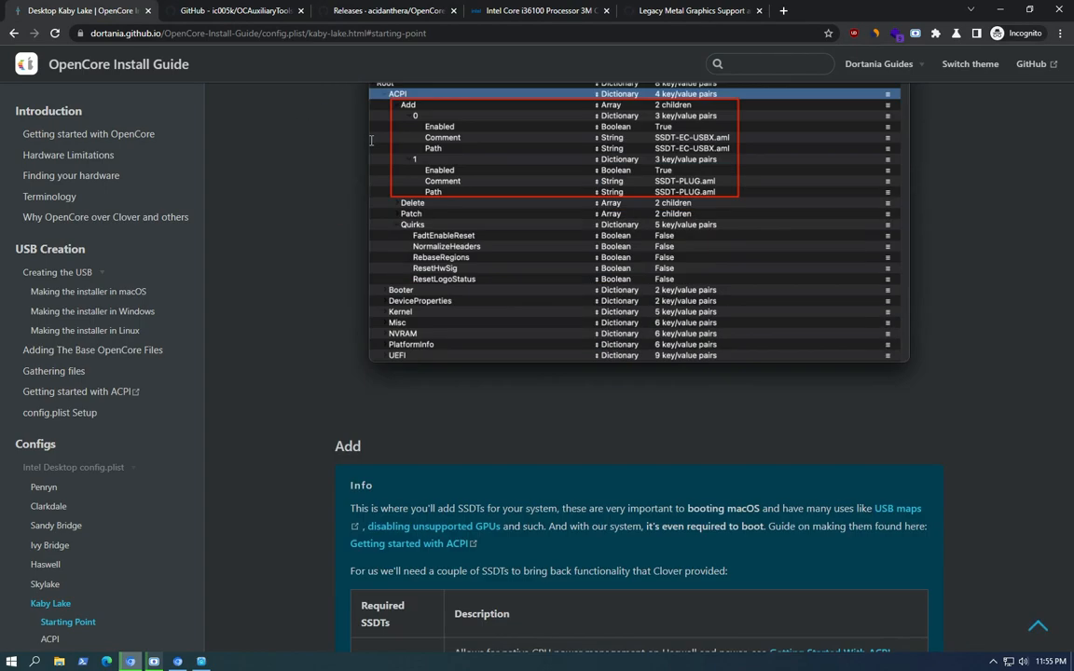
scroll(371, 140, "down", 5)
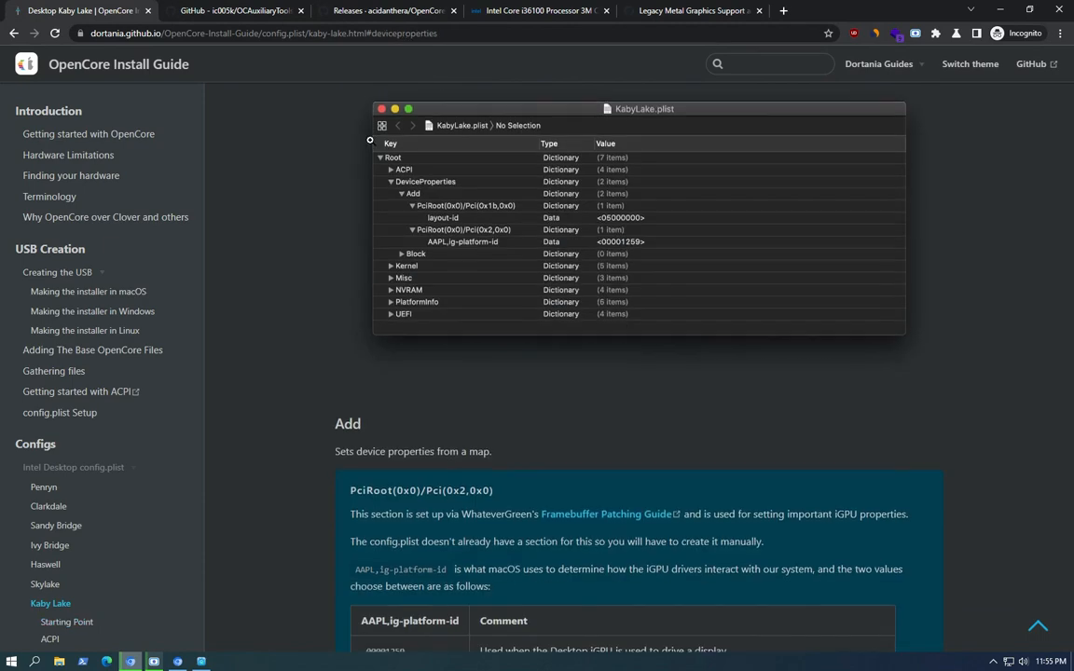
scroll(371, 140, "up", 7)
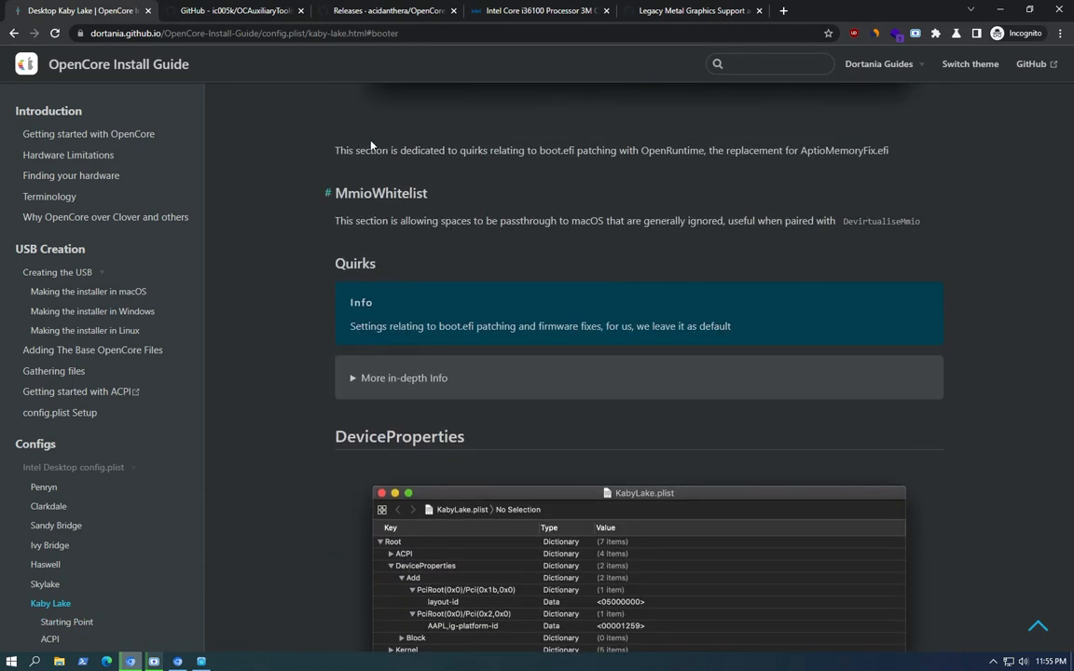
scroll(495, 292, "down", 6)
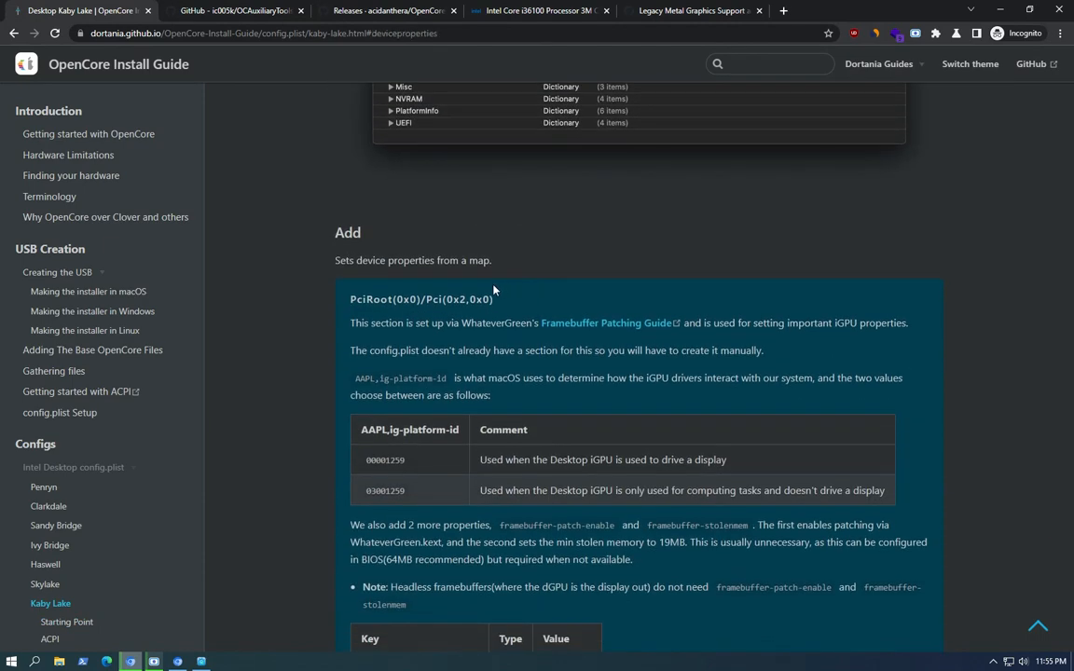
scroll(494, 292, "down", 2)
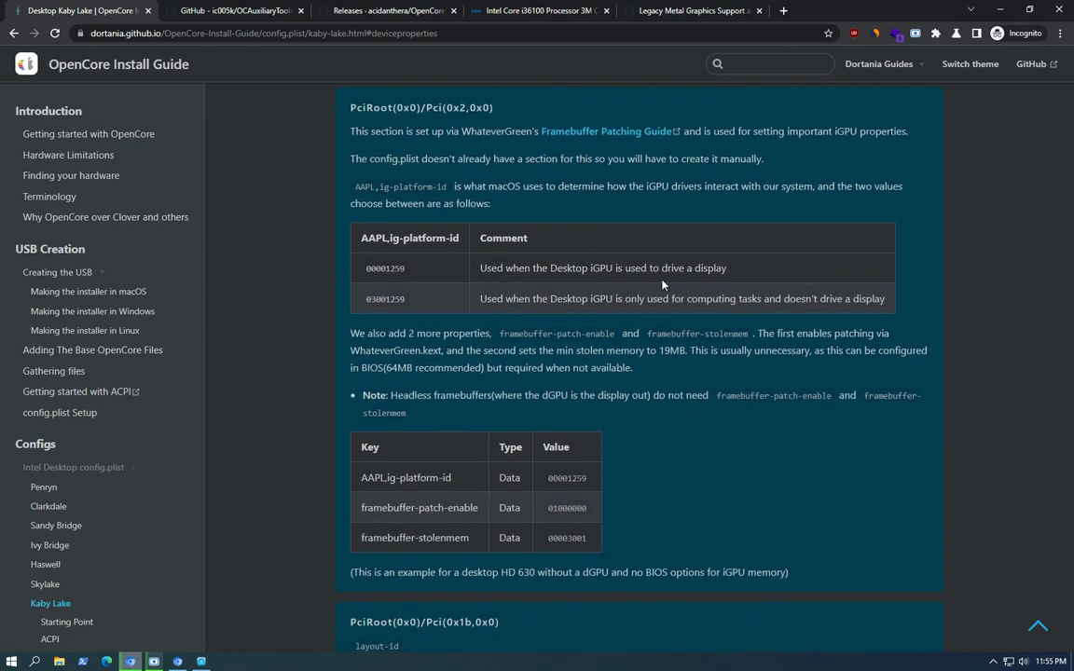
left_click_drag(731, 272, 418, 259)
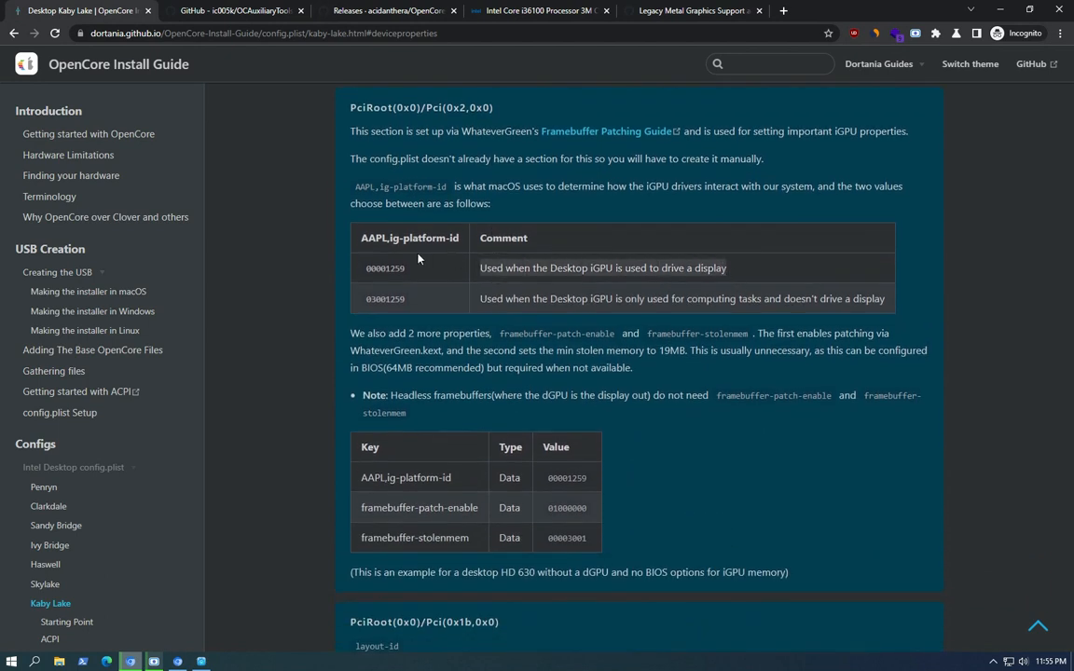
left_click(510, 270)
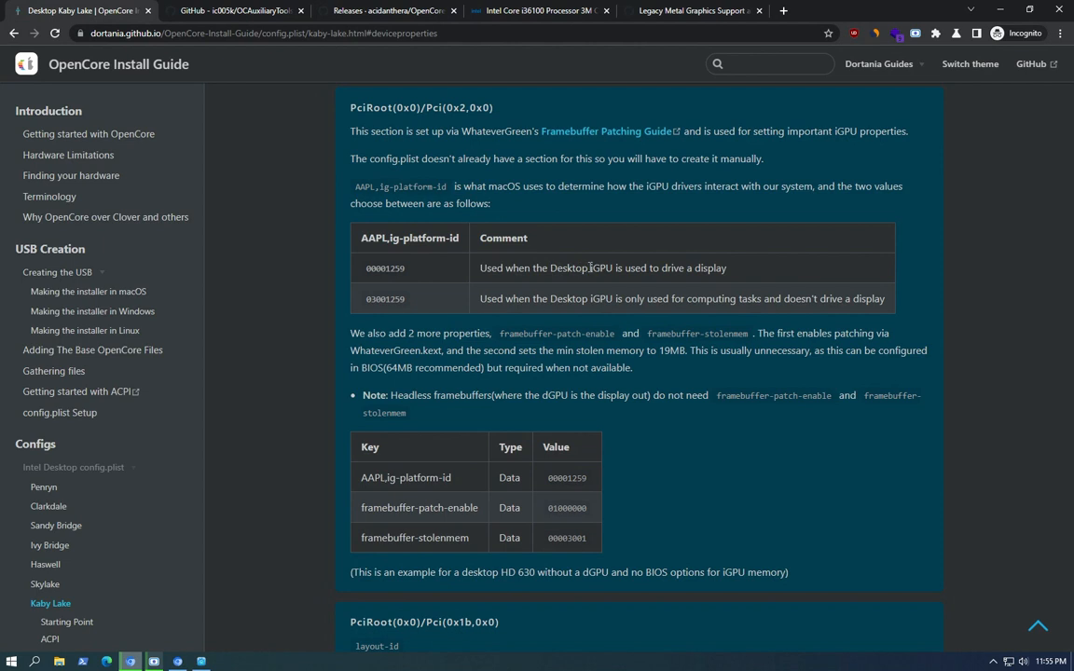
left_click_drag(590, 267, 726, 280)
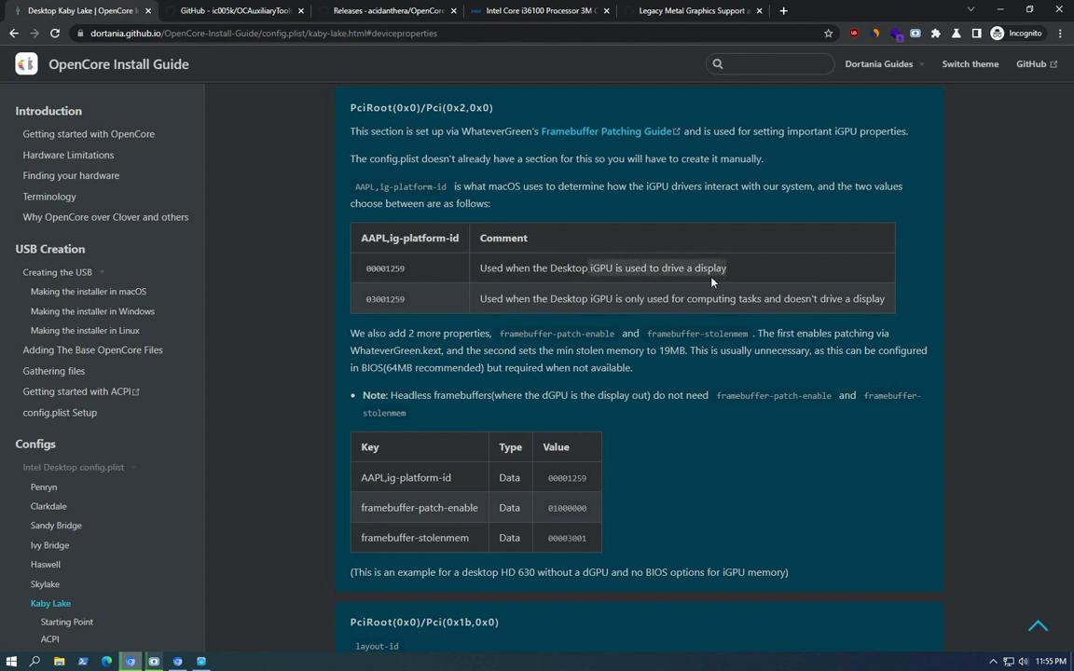
left_click(373, 299)
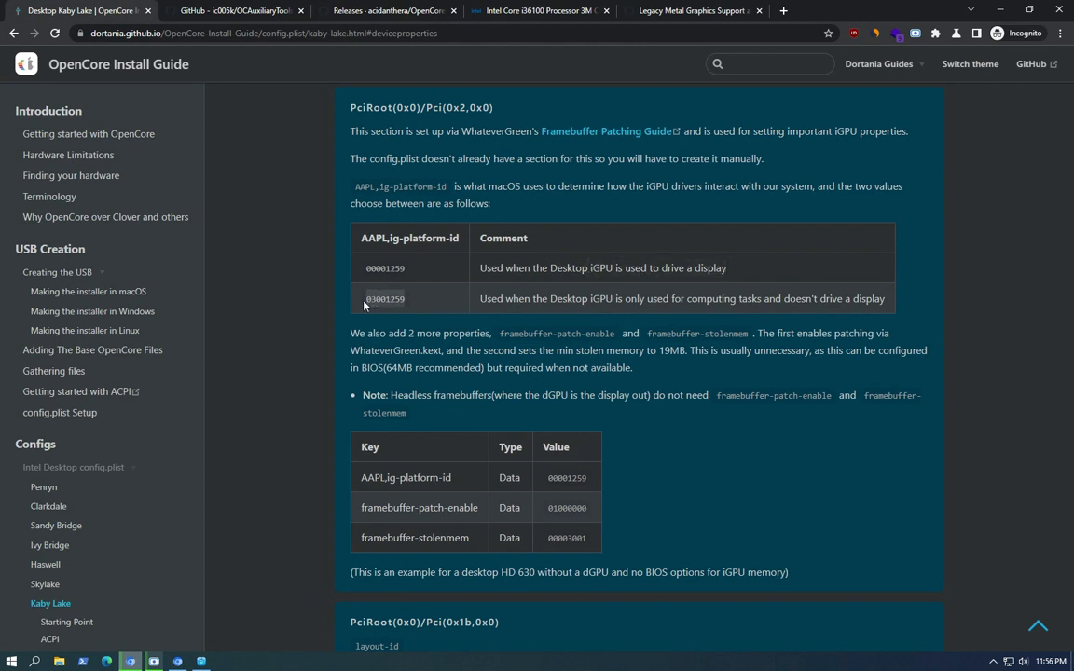
left_click_drag(482, 299, 887, 307)
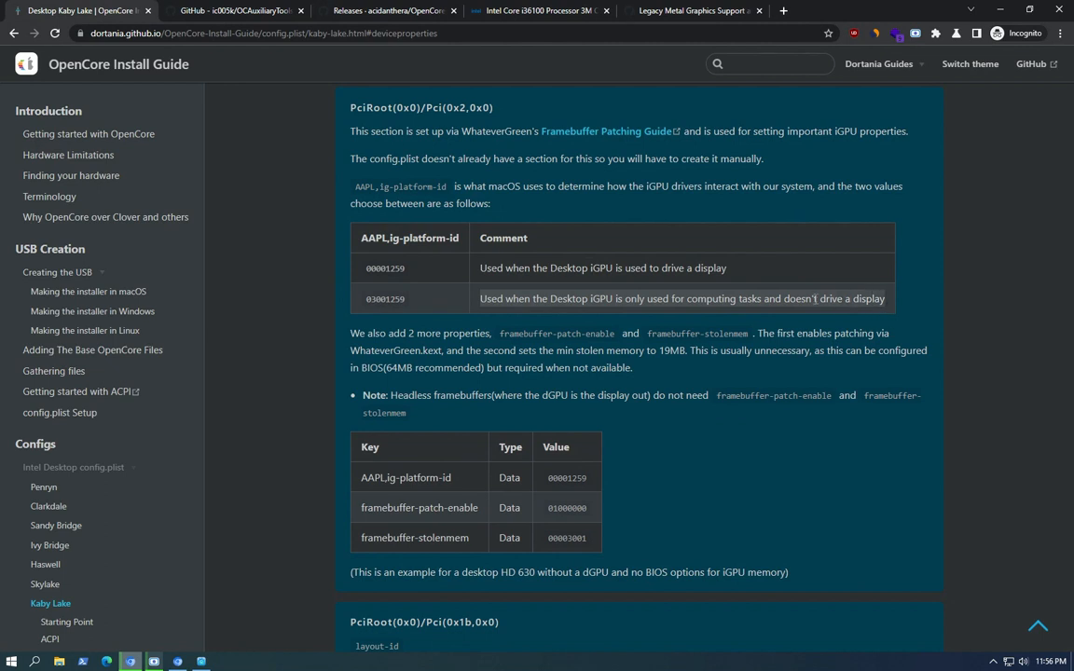
left_click(383, 262)
left_click_drag(407, 269, 368, 269)
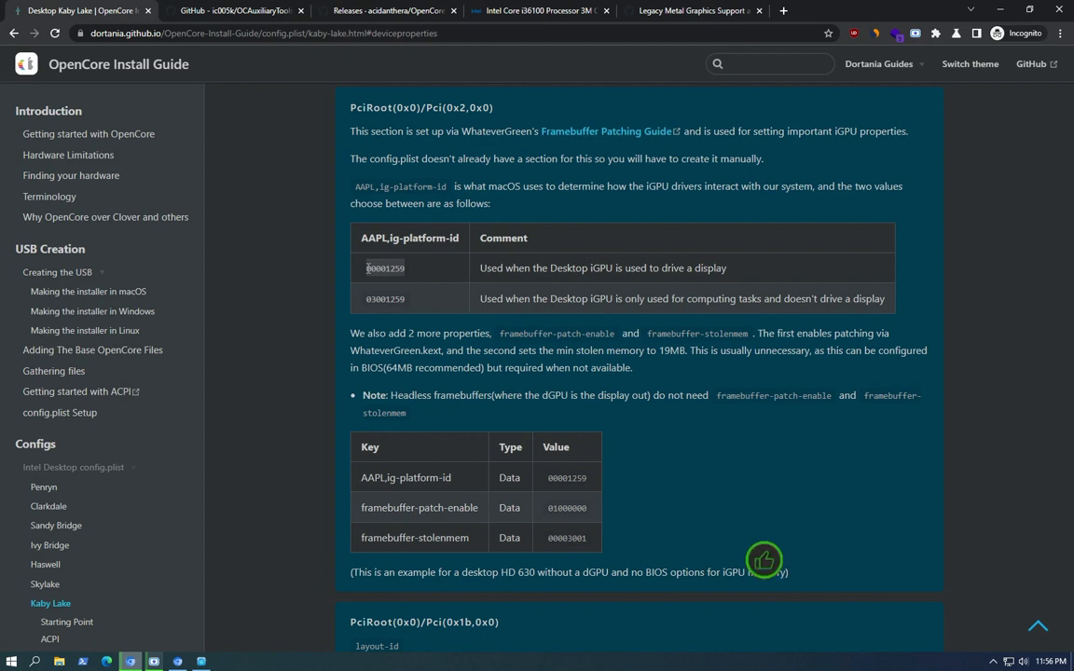
Step: Copy the AAPL,ig-platform-id value 00001259 from the guide's example table and set it in the config.plist device properties
scroll(589, 293, "down", 2)
left_click_drag(589, 290, 561, 285)
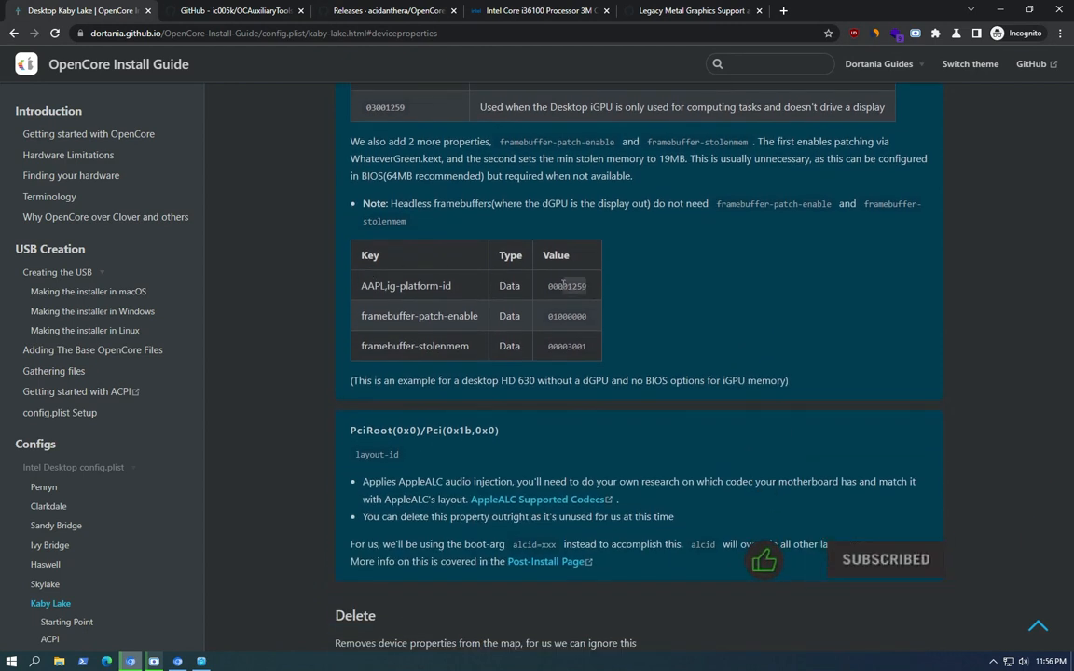
right_click(560, 284)
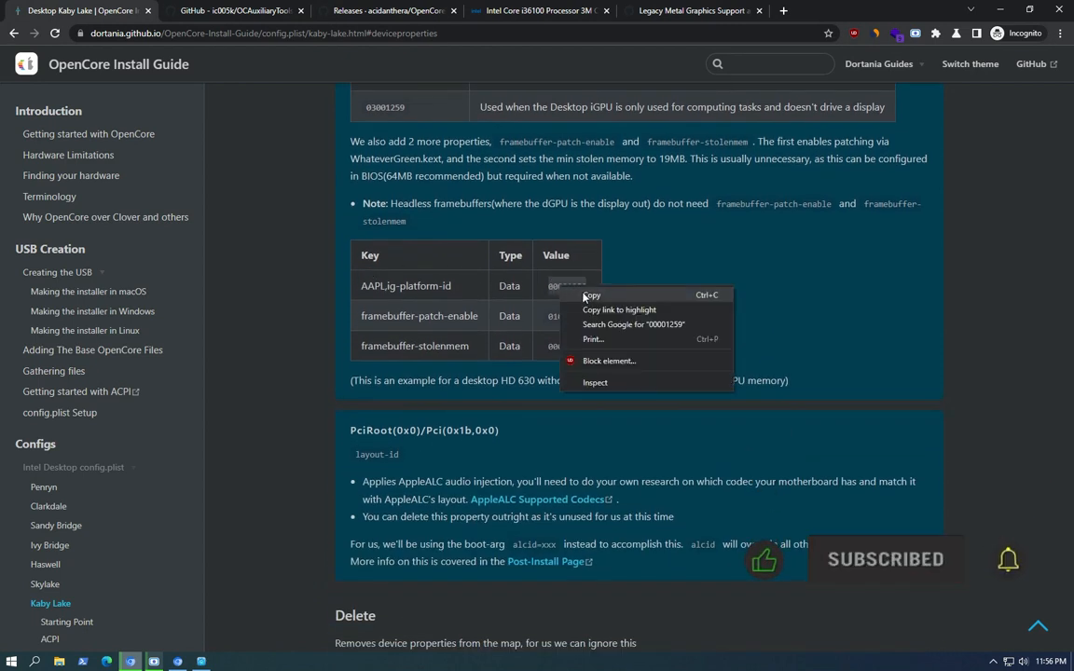
left_click(583, 295)
left_click(201, 661)
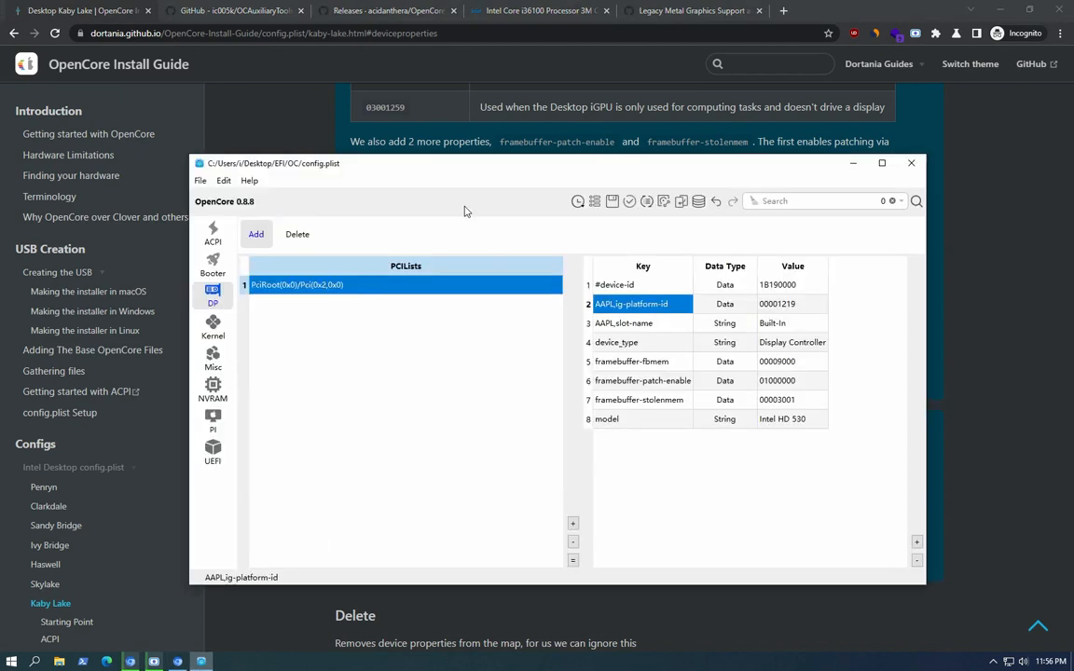
double_click(780, 302)
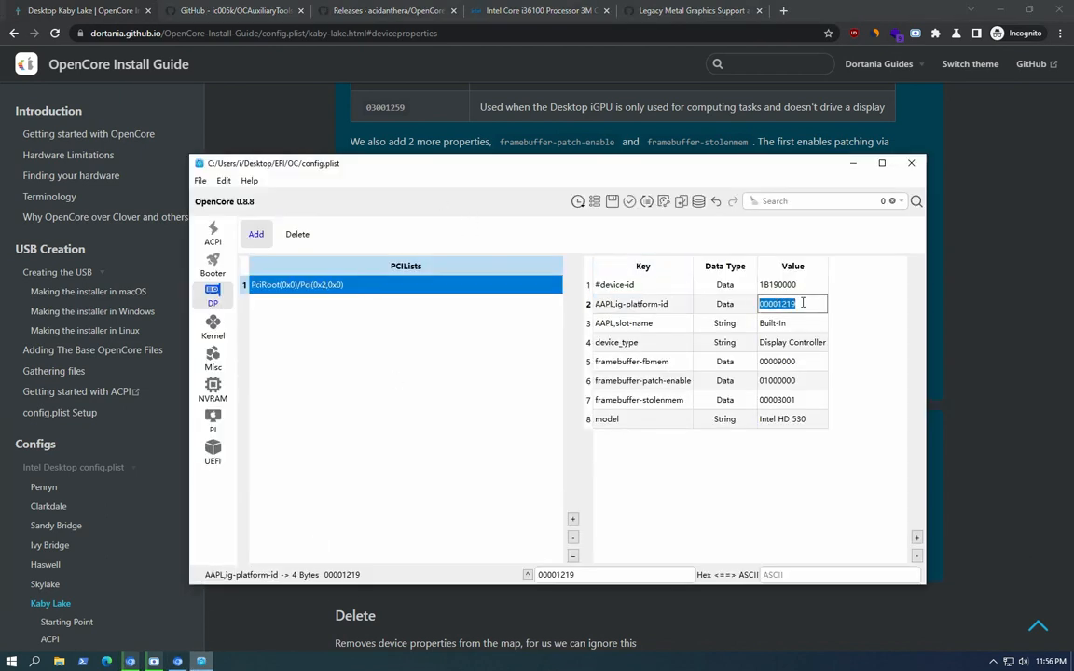
key("BackSpace")
key("ctrl+v")
left_click_drag(609, 163, 562, 244)
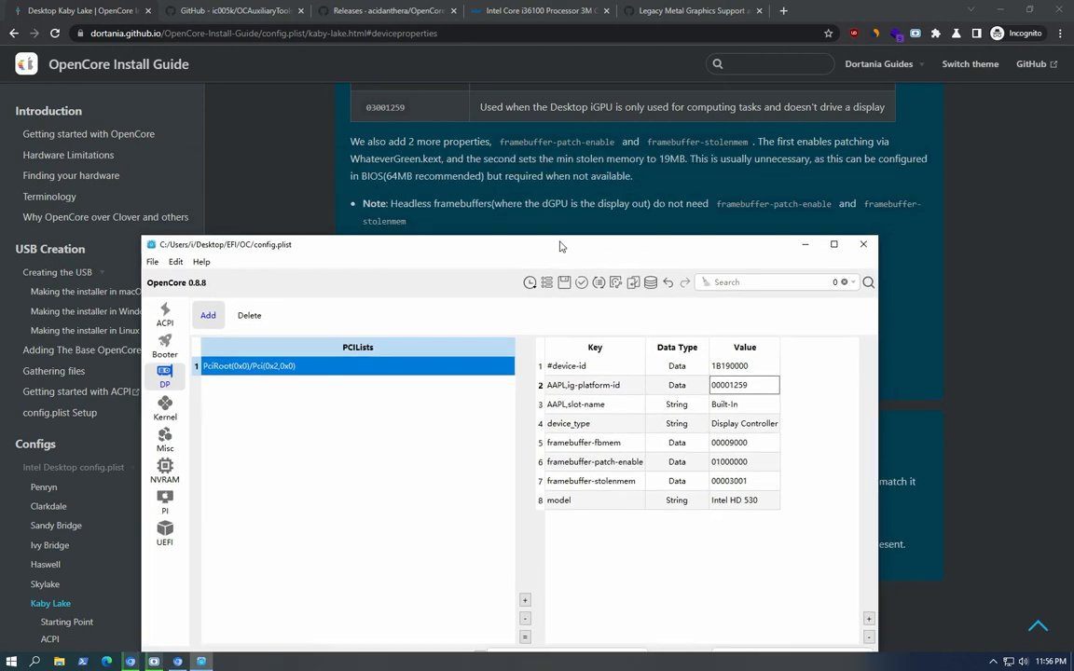
left_click(746, 404)
Step: Compare the framebuffer entries in the device properties with the example table in the Kaby Lake guide
left_click_drag(753, 247, 751, 407)
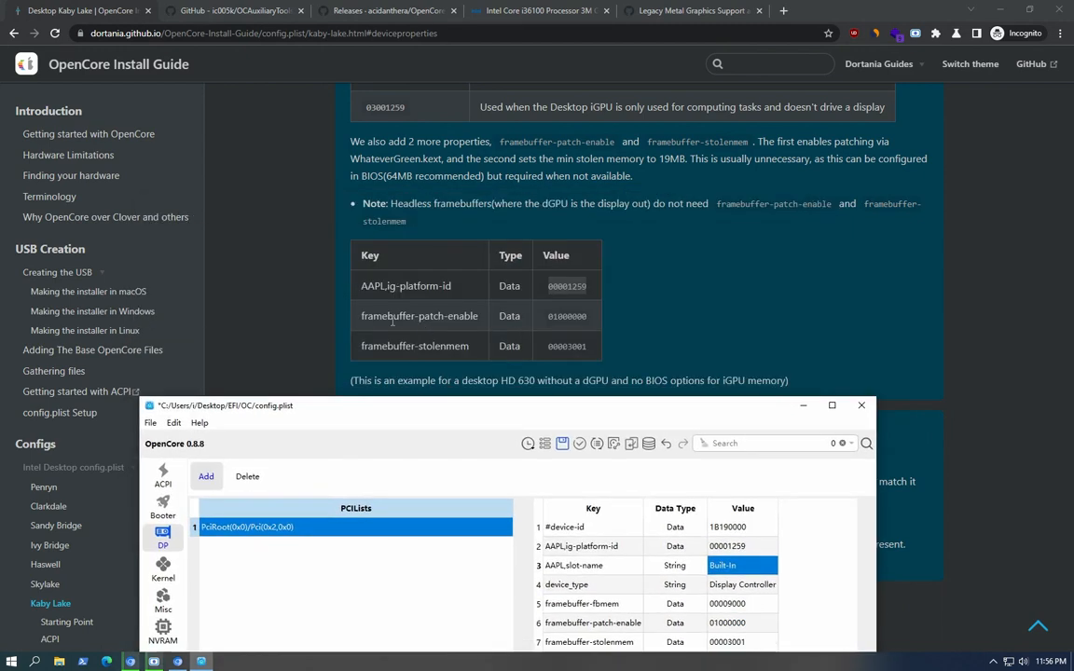
left_click_drag(677, 411, 698, 253)
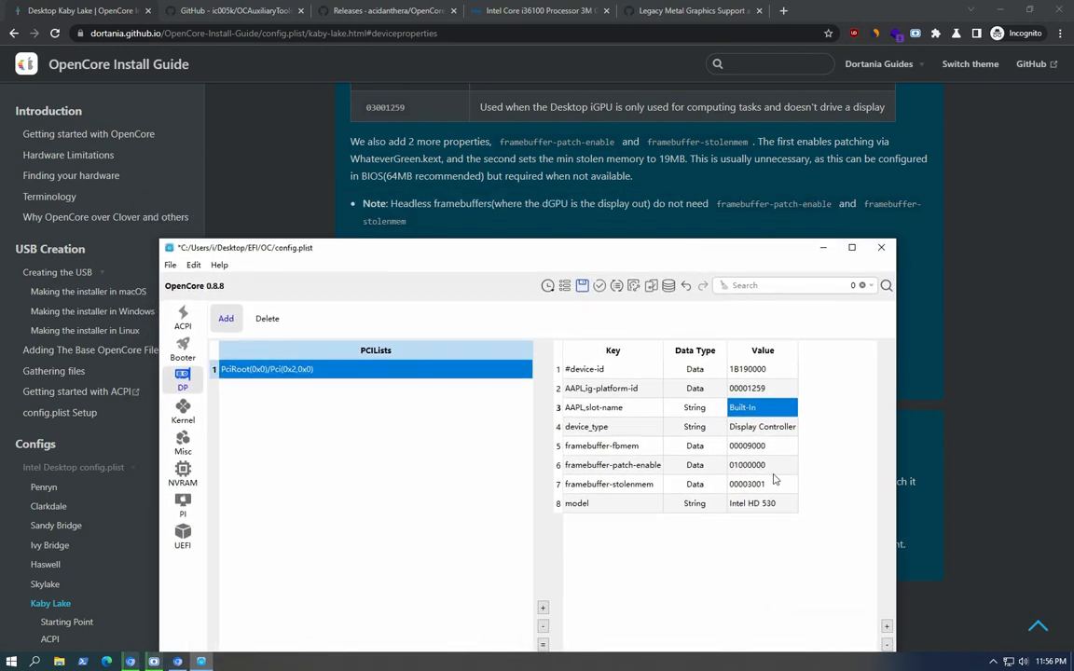
left_click_drag(631, 240, 604, 176)
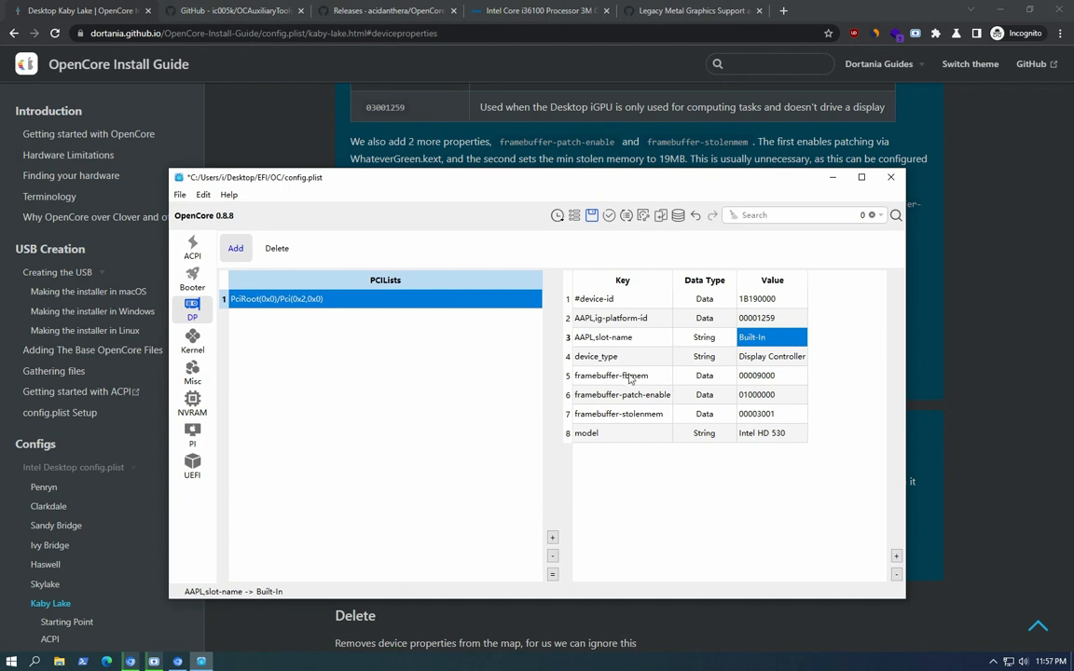
Step: Remove the framebuffer-fbmem property from PciRoot(0x0)/Pci(0x2,0x0) and save config.plist
left_click(652, 379)
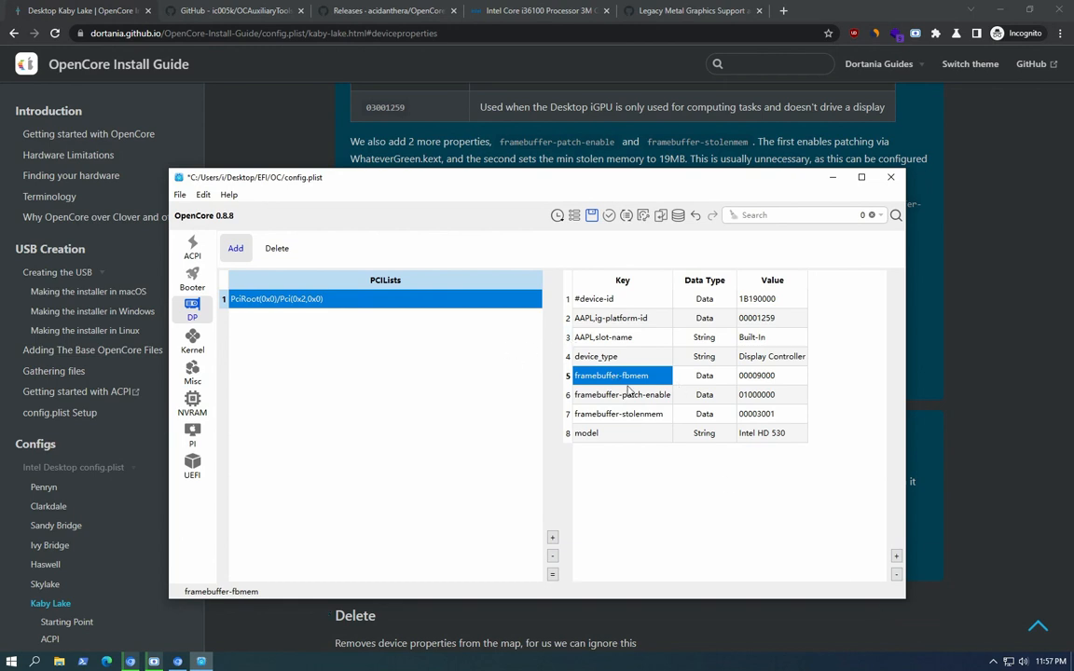
left_click(896, 575)
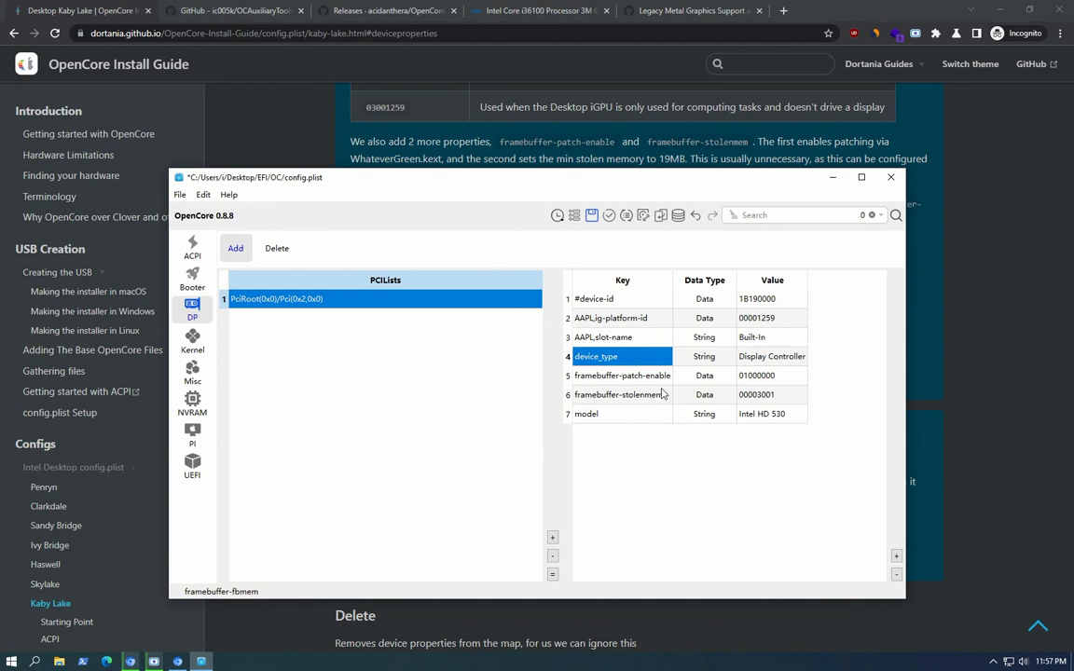
left_click(593, 216)
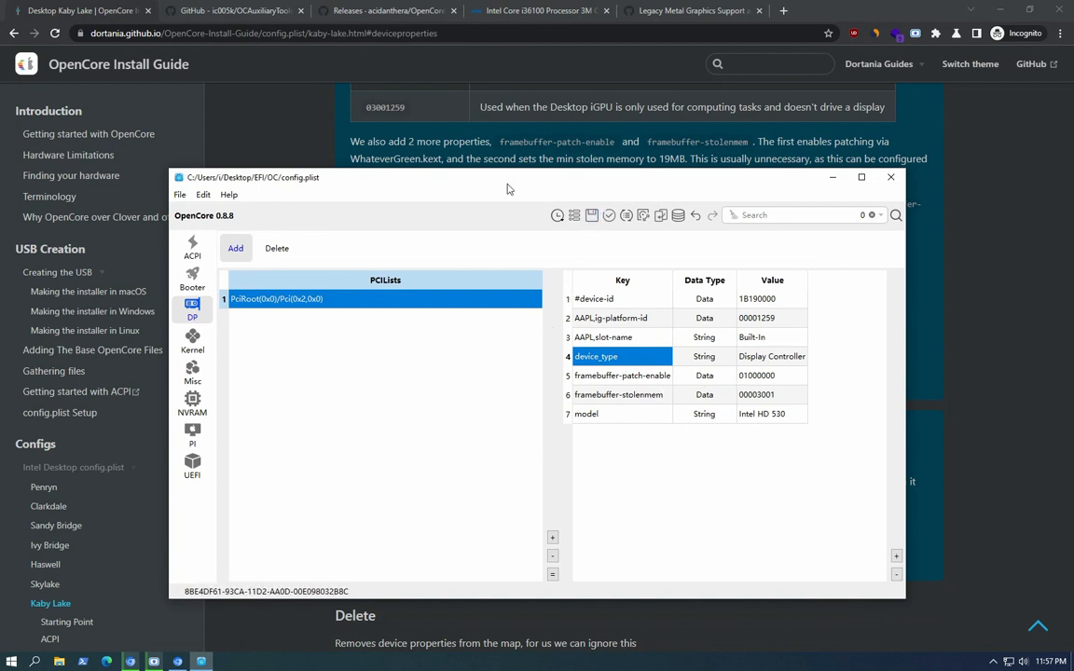
Step: Review the Kernel, Booter and ACPI sections of config.plist, including the ACPI quirks, and close the plist editor
left_click_drag(457, 175, 507, 151)
left_click(240, 318)
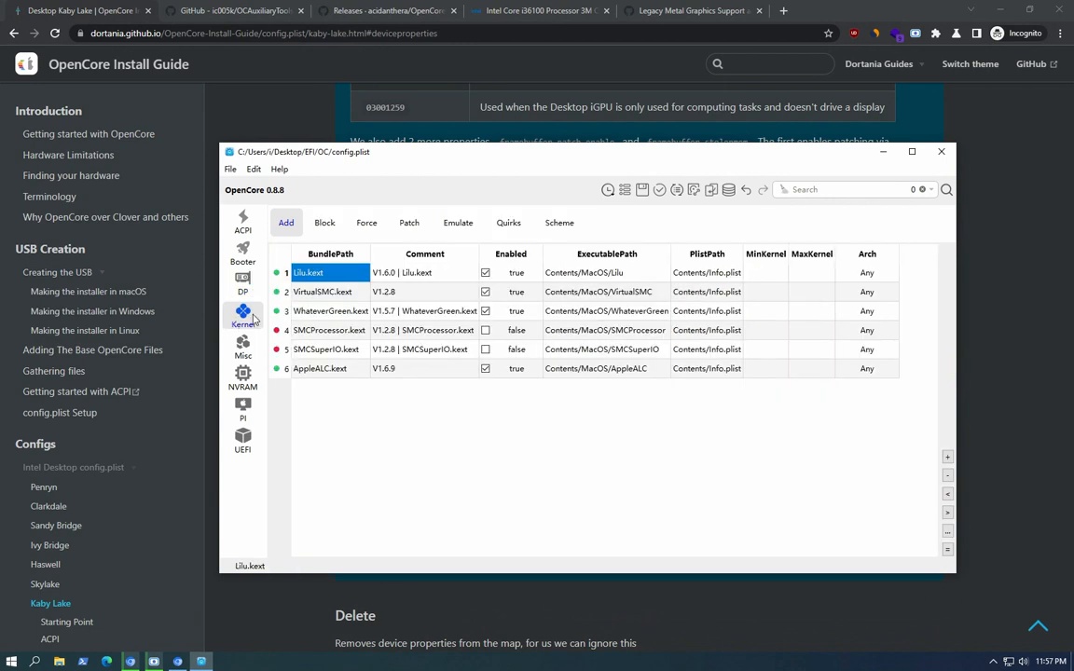
left_click(249, 252)
left_click(243, 222)
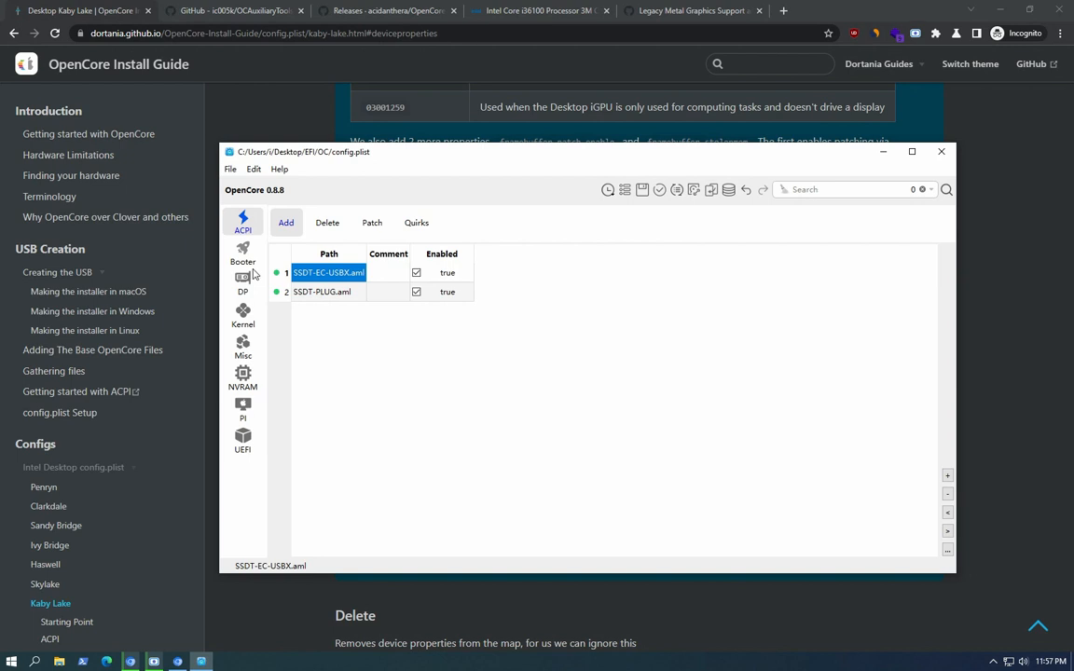
left_click(327, 223)
left_click(372, 223)
left_click(412, 223)
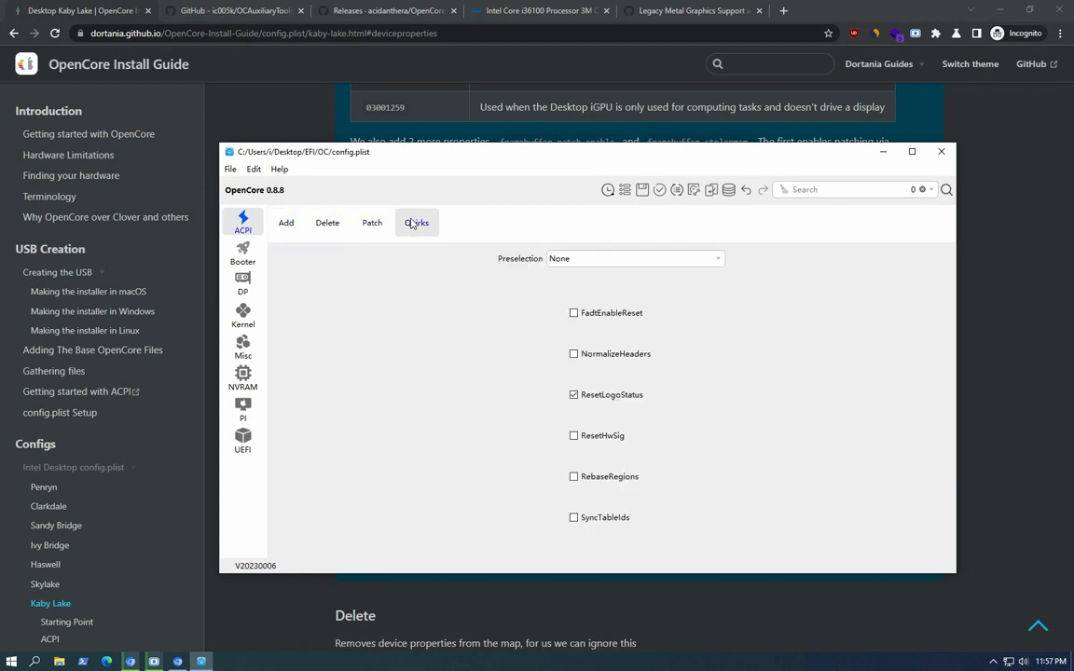
left_click(941, 151)
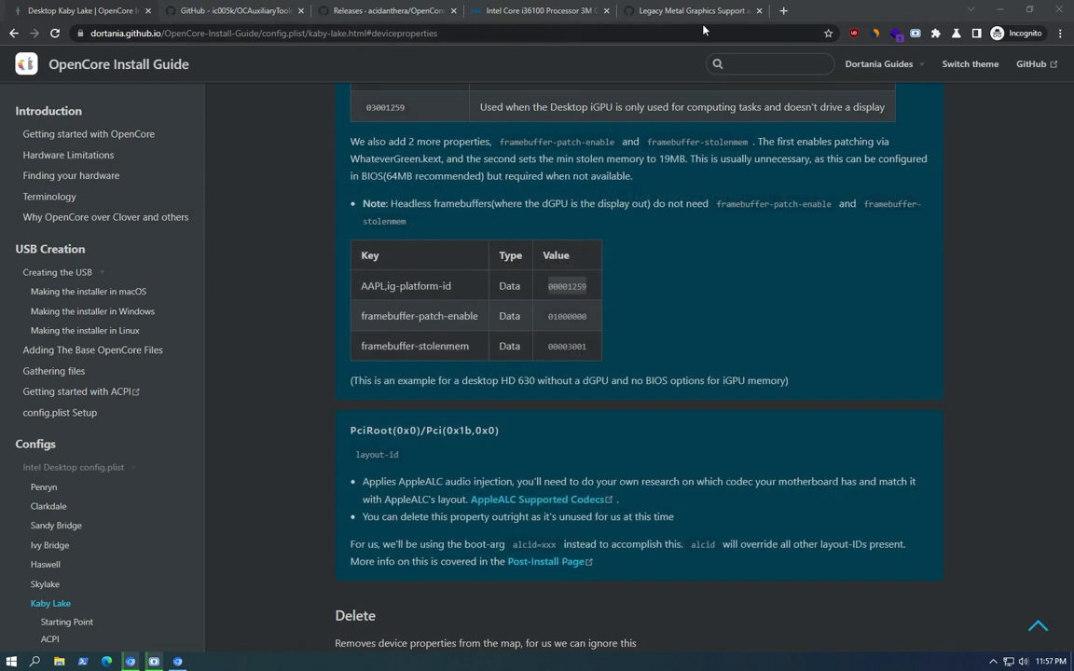
Step: Minimize the browser, open the OC folder inside the desktop EFI folder and check its Drivers and Kexts contents
left_click(1001, 9)
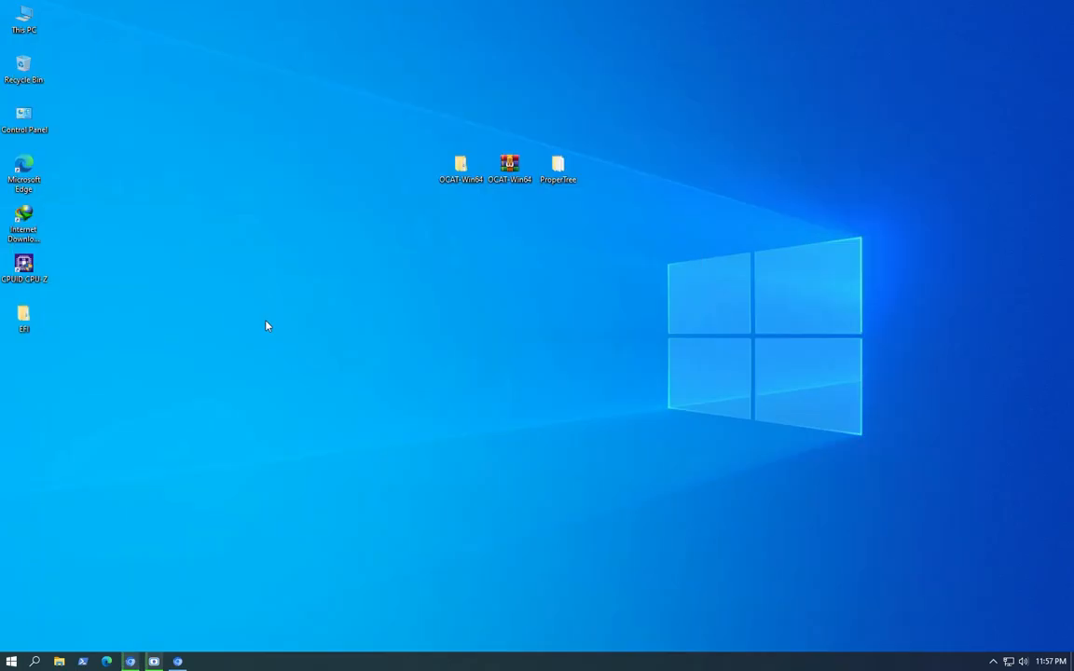
double_click(24, 317)
double_click(357, 156)
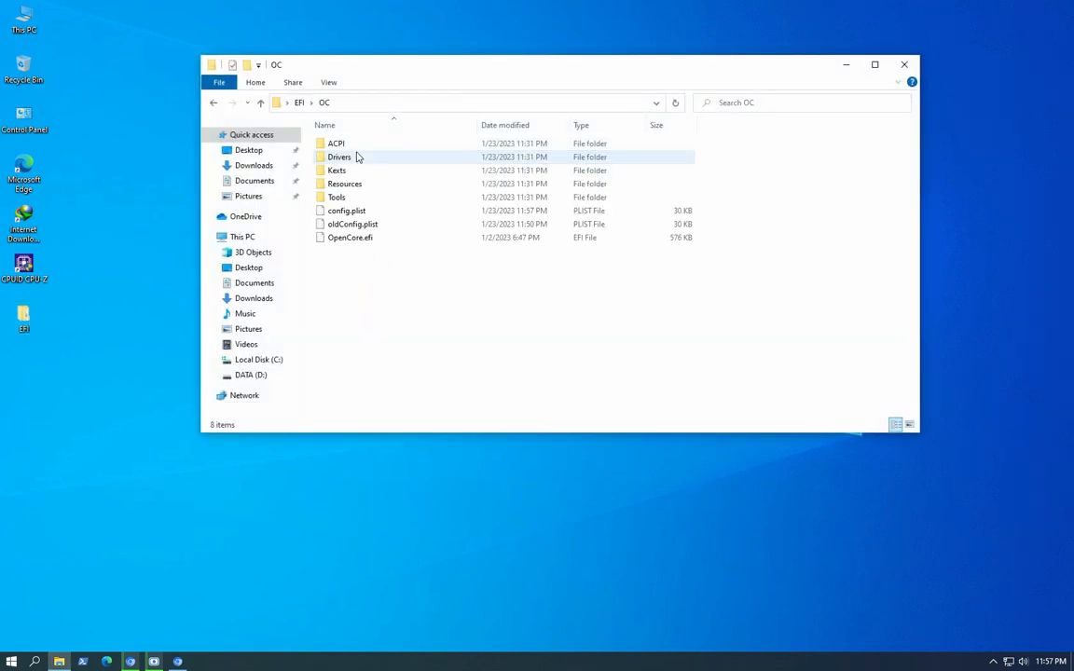
double_click(361, 161)
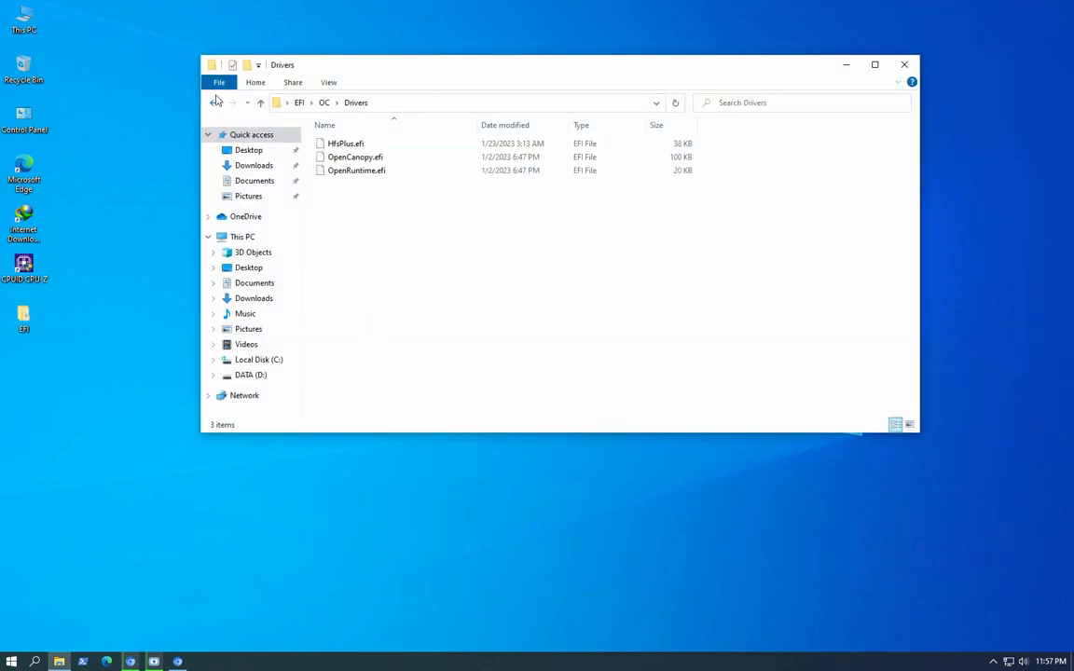
left_click(214, 102)
double_click(364, 172)
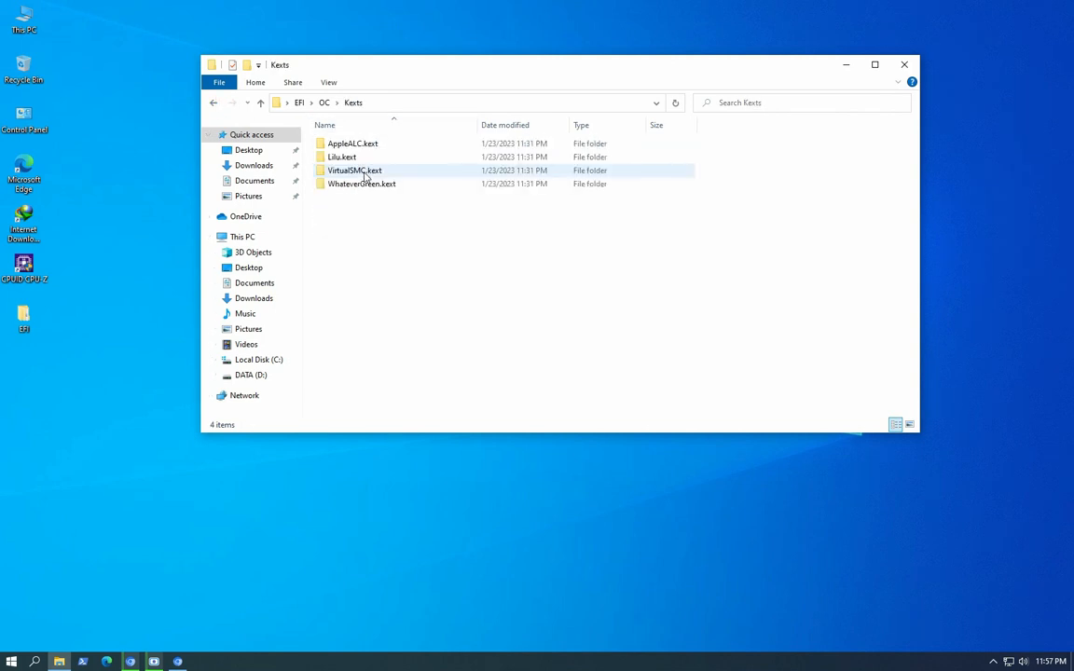
Step: Check the contents of the Resources folder inside the OC folder and minimize the file window
left_click(213, 103)
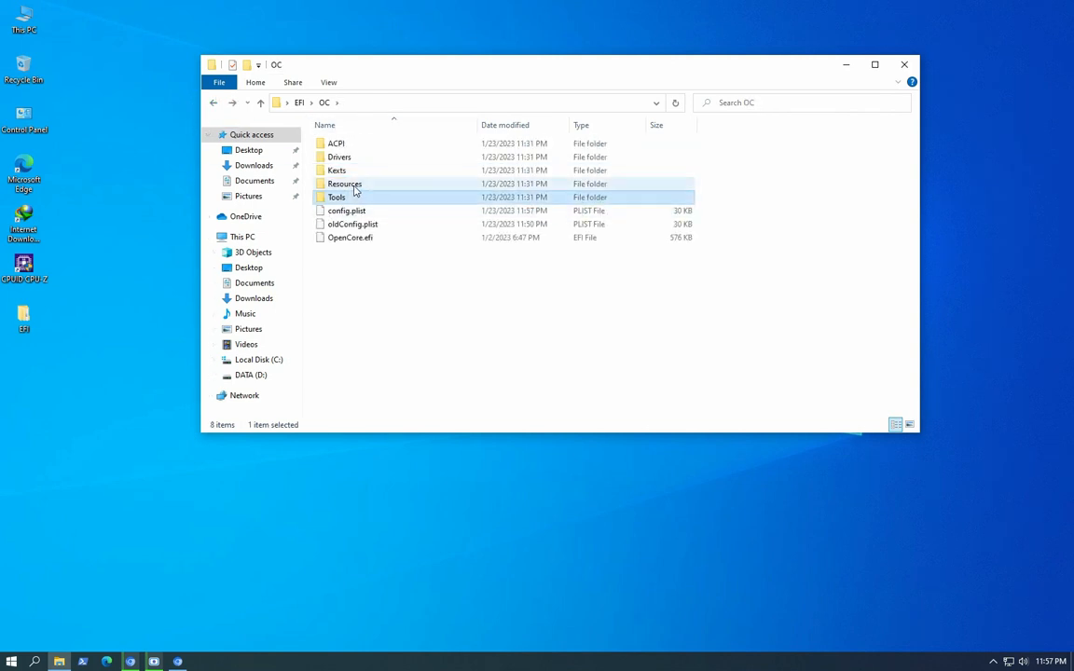
double_click(346, 185)
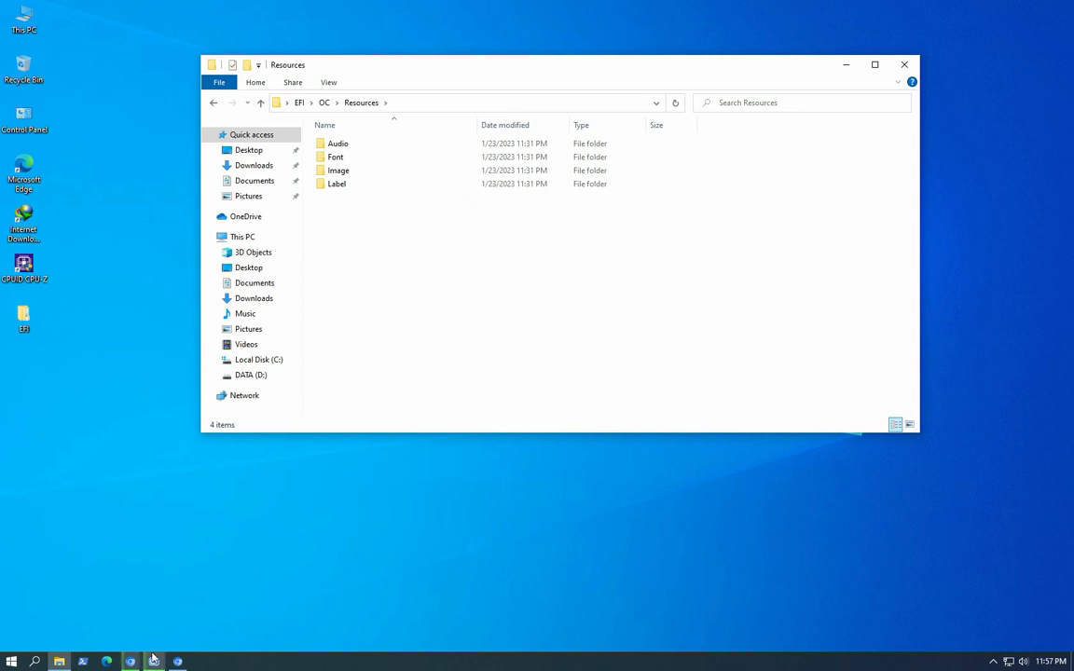
left_click(846, 65)
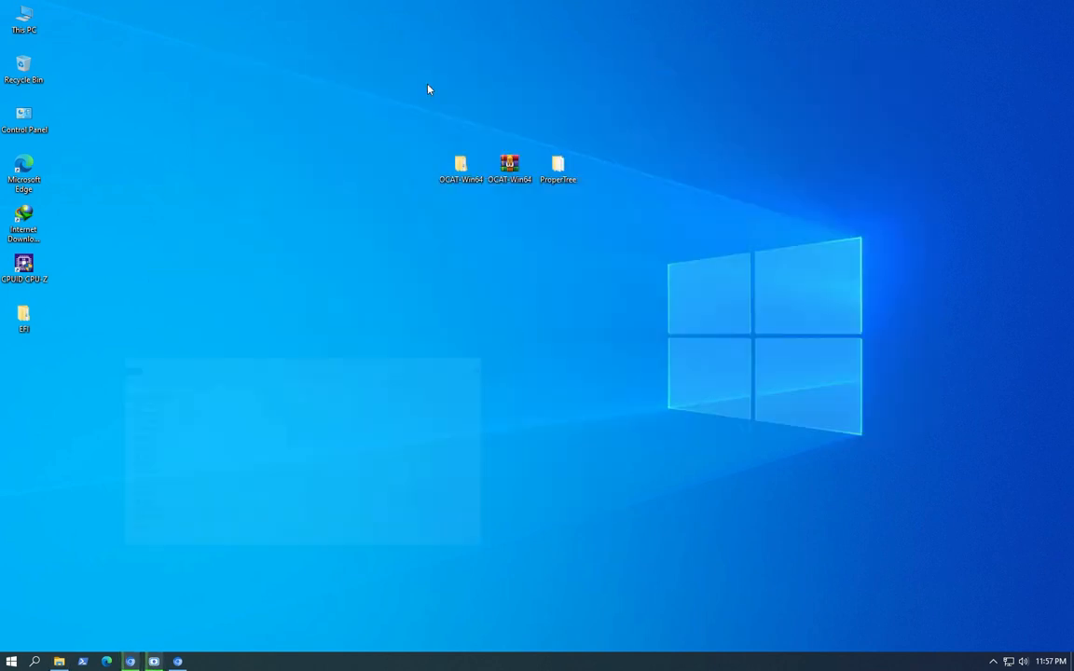
Step: Look through the files in the nested OCAT-Win64 folder from the desktop and close its window
double_click(460, 166)
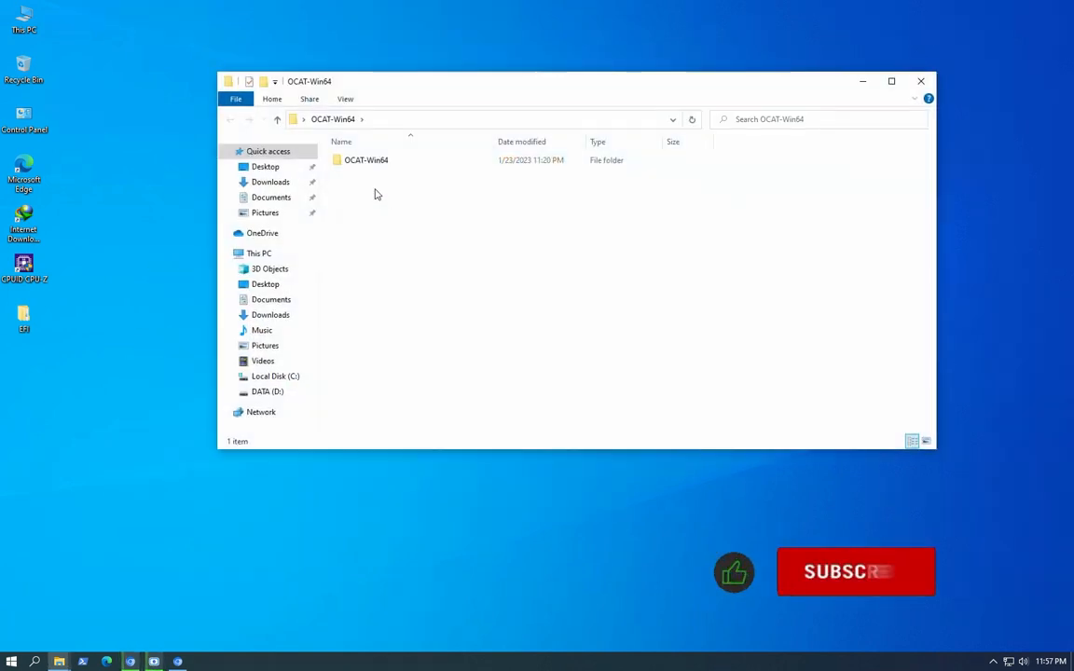
left_click(366, 165)
double_click(365, 162)
scroll(429, 355, "down", 12)
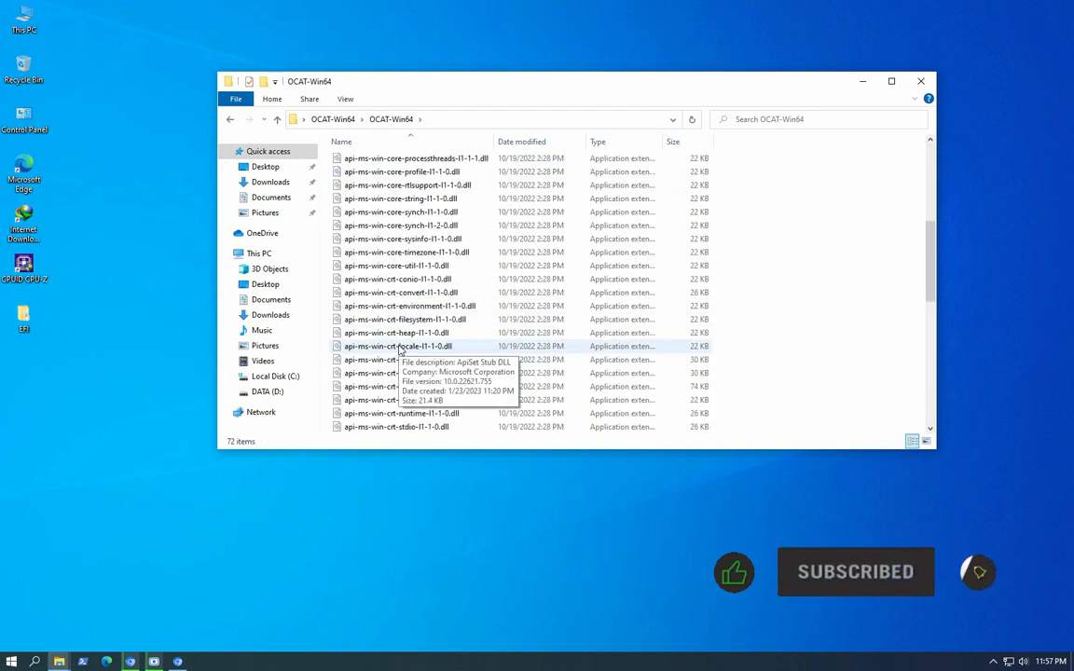
left_click(921, 82)
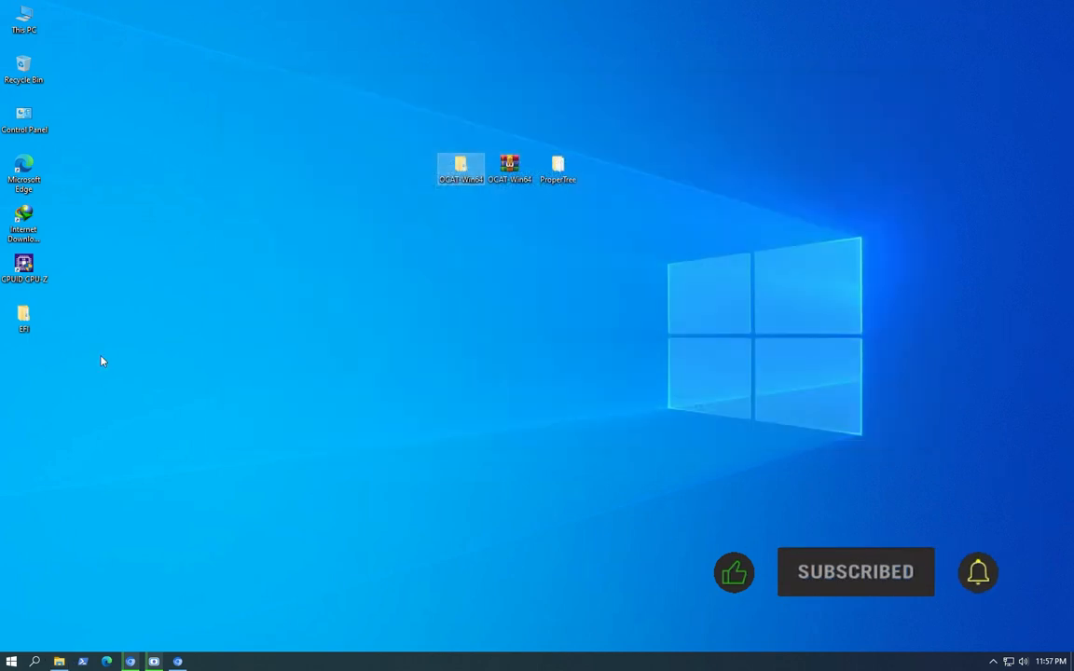
Step: Switch to the browser and bring up the Legacy Metal Graphics Support and macOS Ventura issue page
left_click(130, 661)
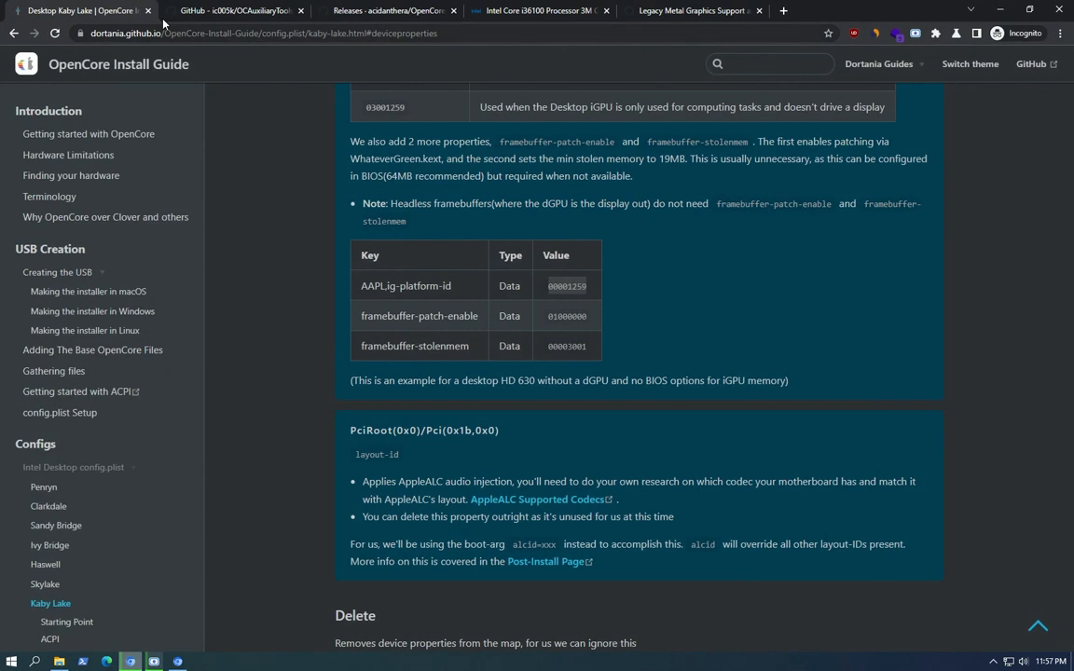
left_click(233, 10)
left_click(547, 9)
left_click(673, 12)
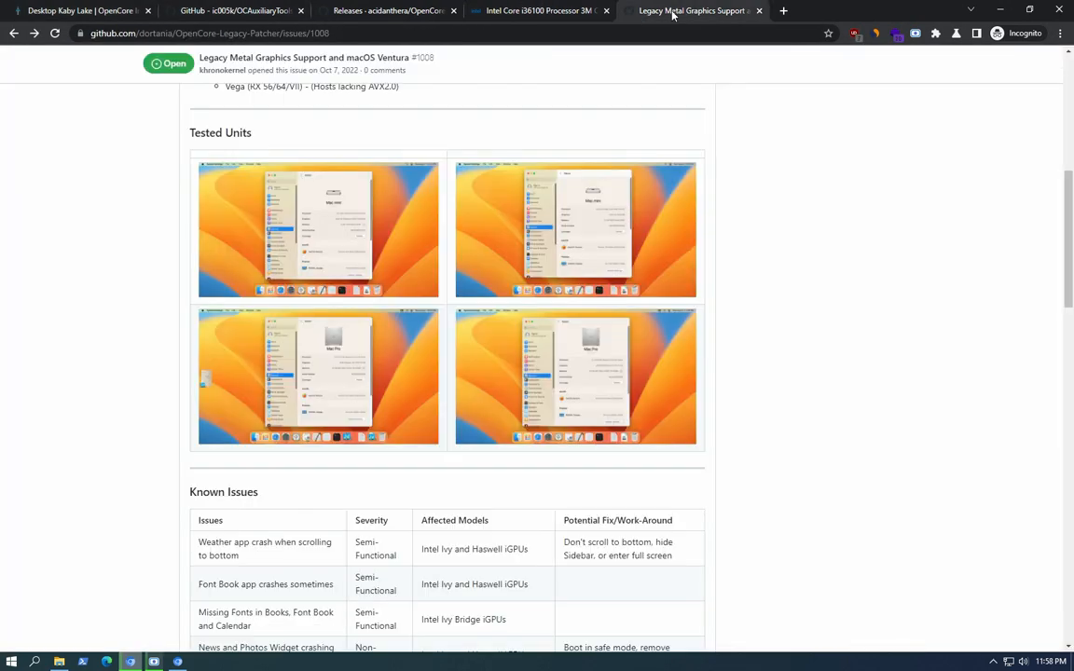
Step: Open the website ikip.xyz in a new browser tab
left_click(783, 10)
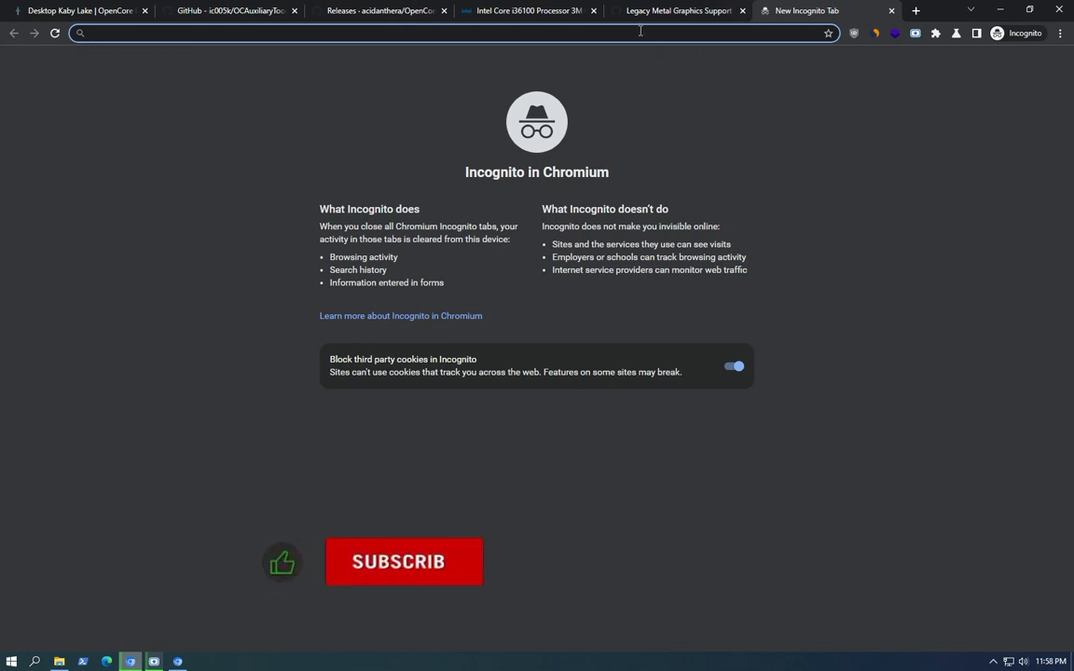
type("ikip.xyz")
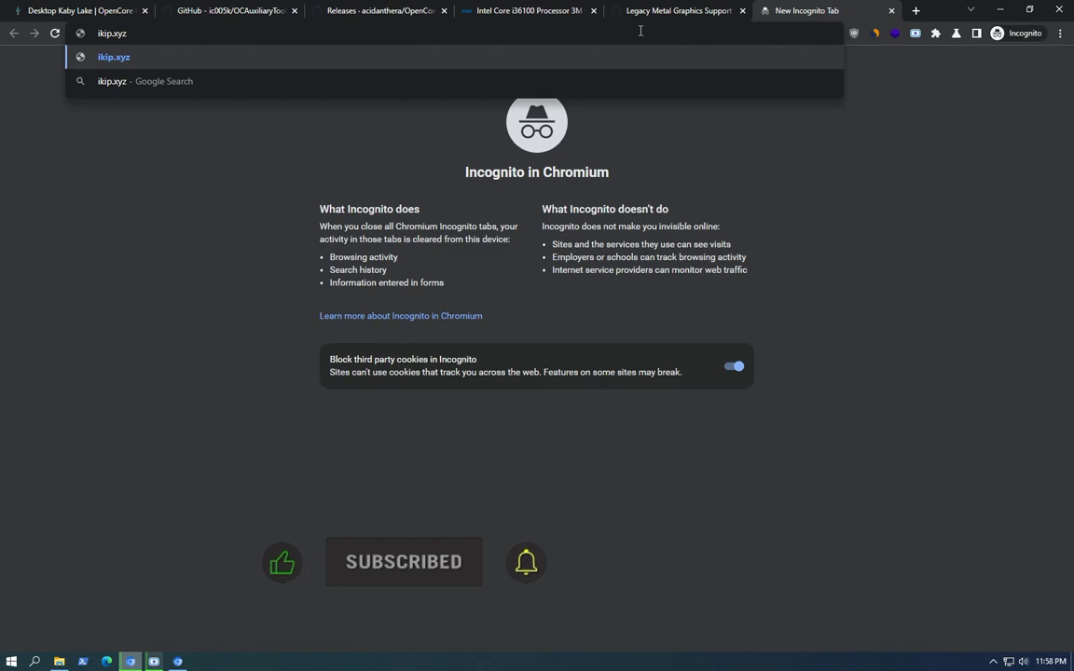
key("Return")
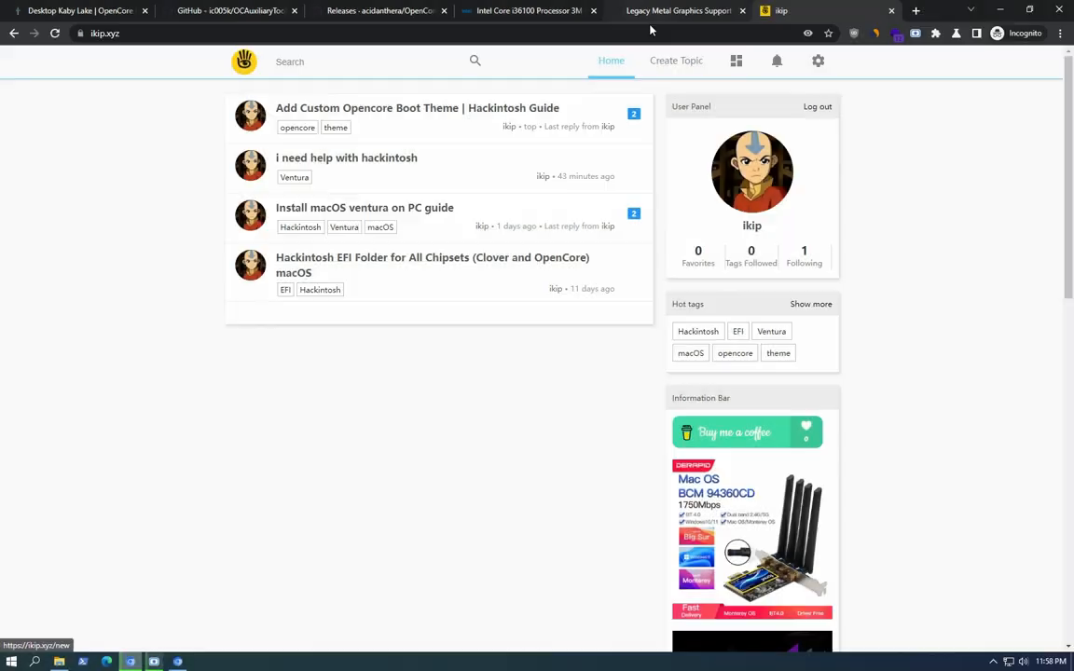
Step: View the forum's new-topic form and the "i need help with hackintosh" topic, and return to the forum home page
left_click(676, 61)
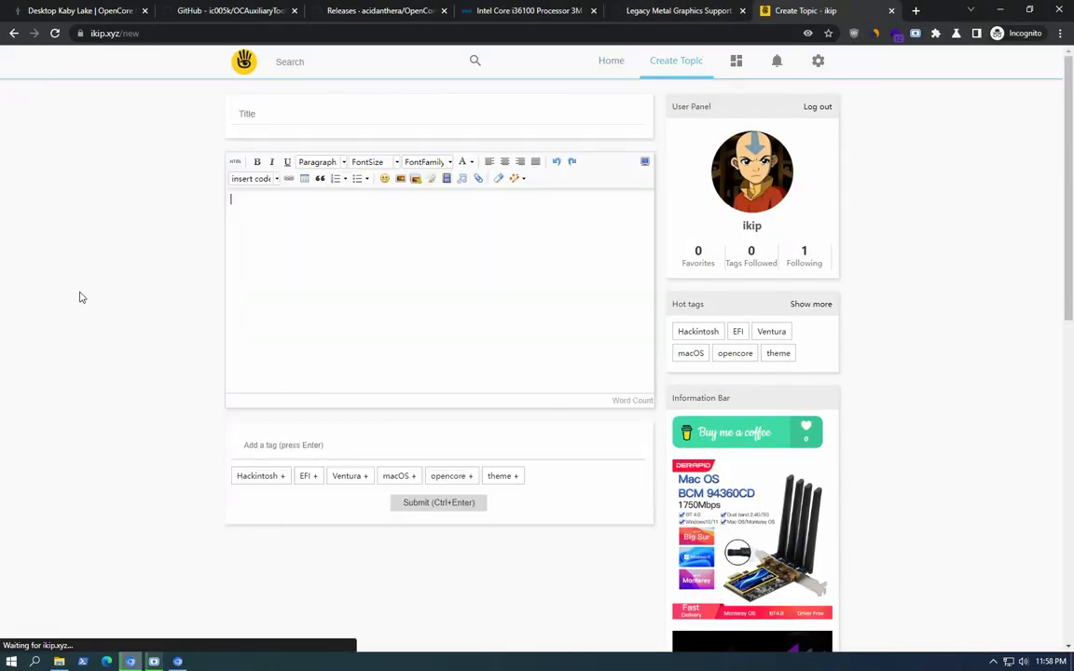
left_click(351, 114)
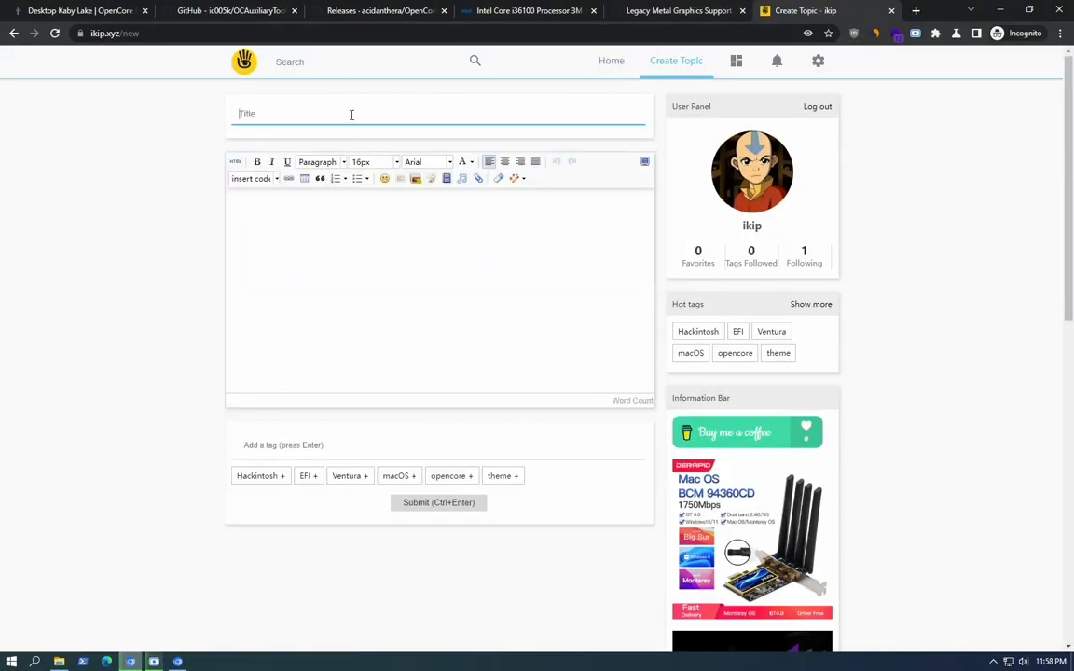
left_click(610, 63)
left_click(355, 163)
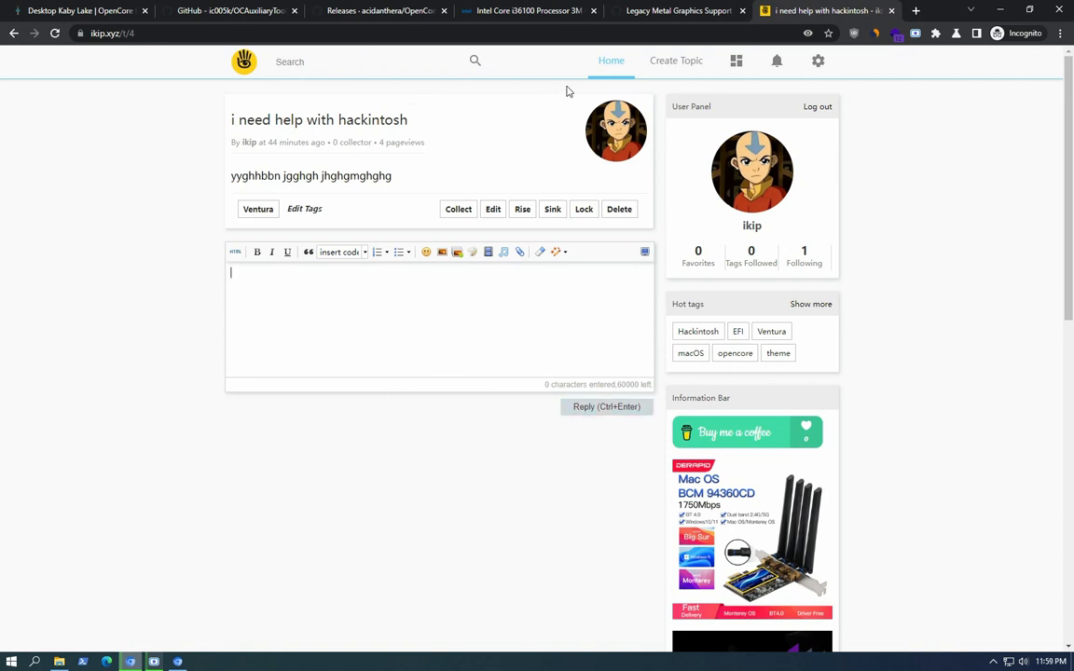
left_click(627, 64)
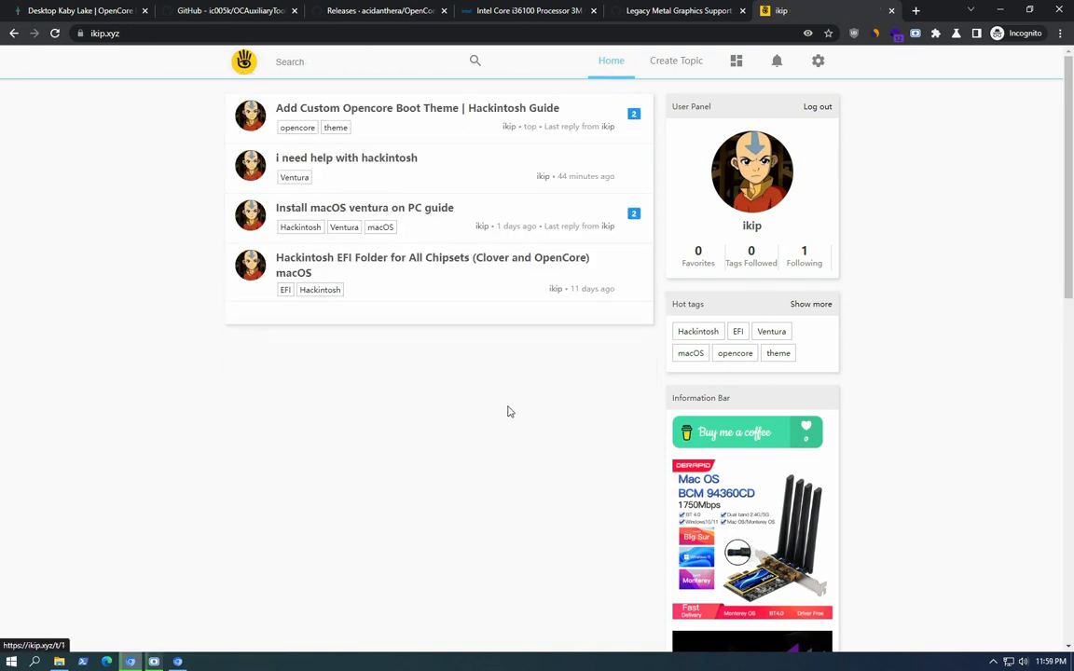
Step: Look over the forum home page, including the topic list, the Information Bar and the Website Statistics
scroll(512, 407, "down", 4)
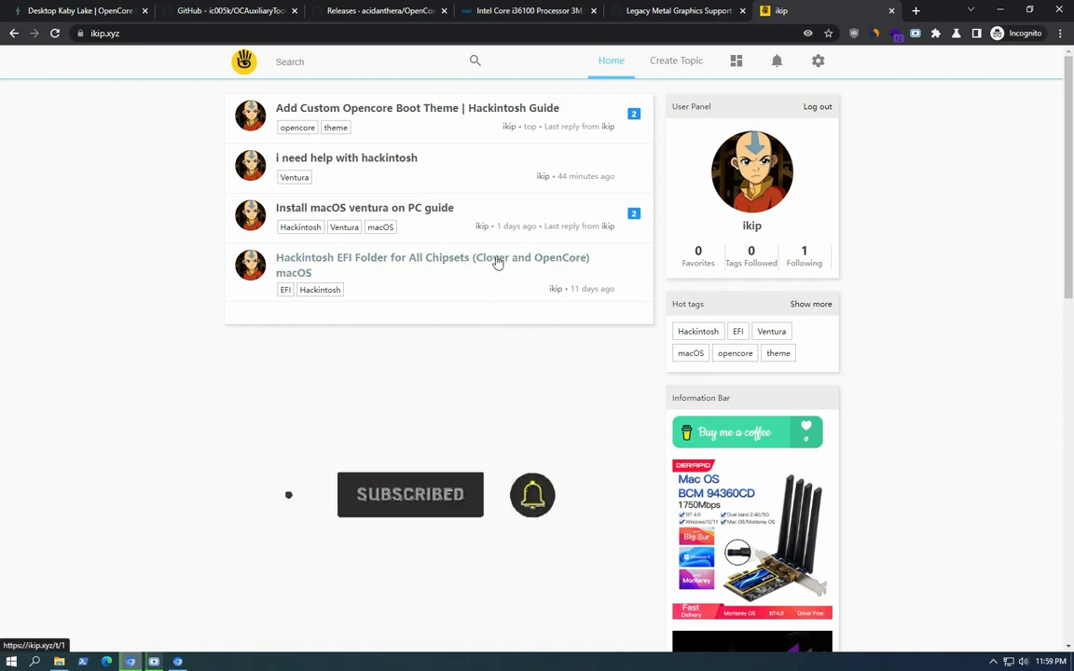
scroll(733, 435, "down", 2)
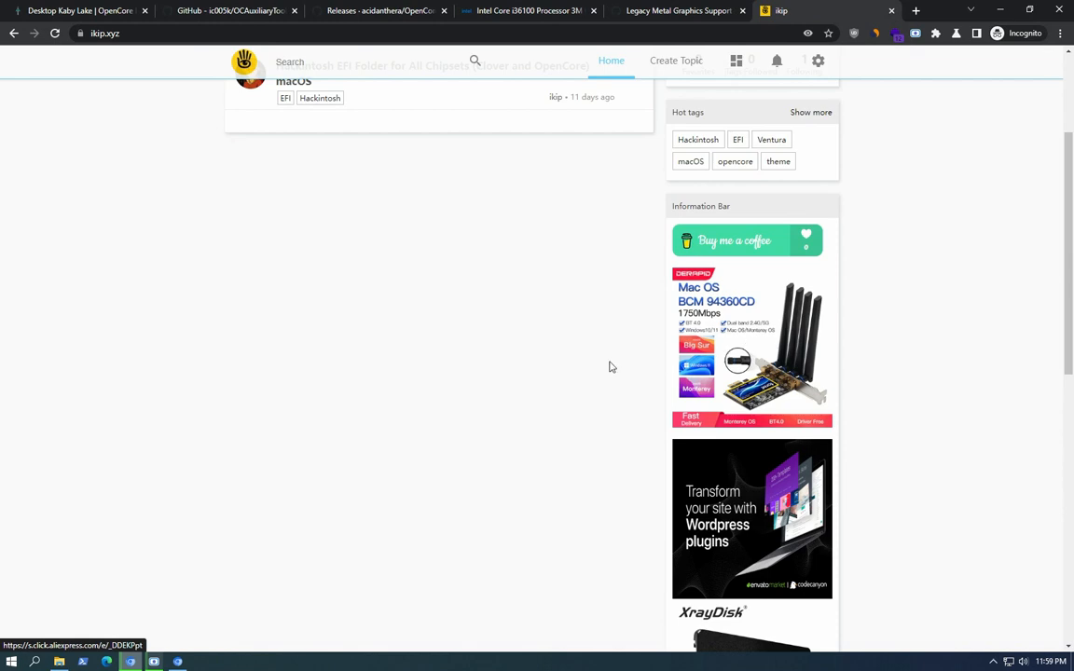
scroll(674, 338, "down", 2)
scroll(736, 457, "down", 2)
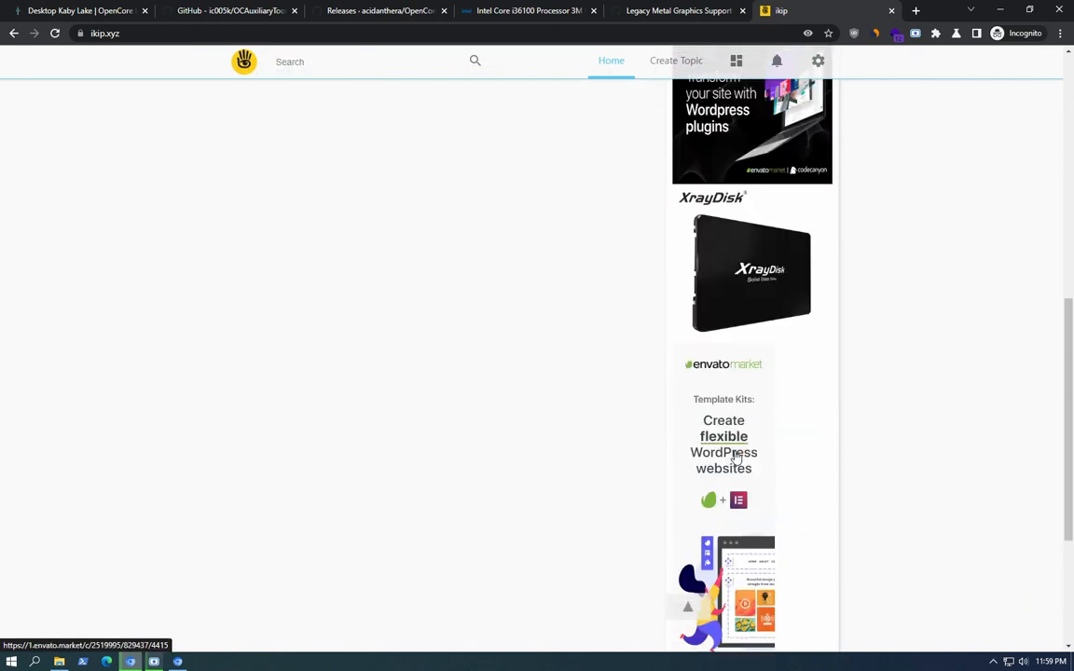
scroll(733, 456, "up", 6)
scroll(704, 439, "down", 2)
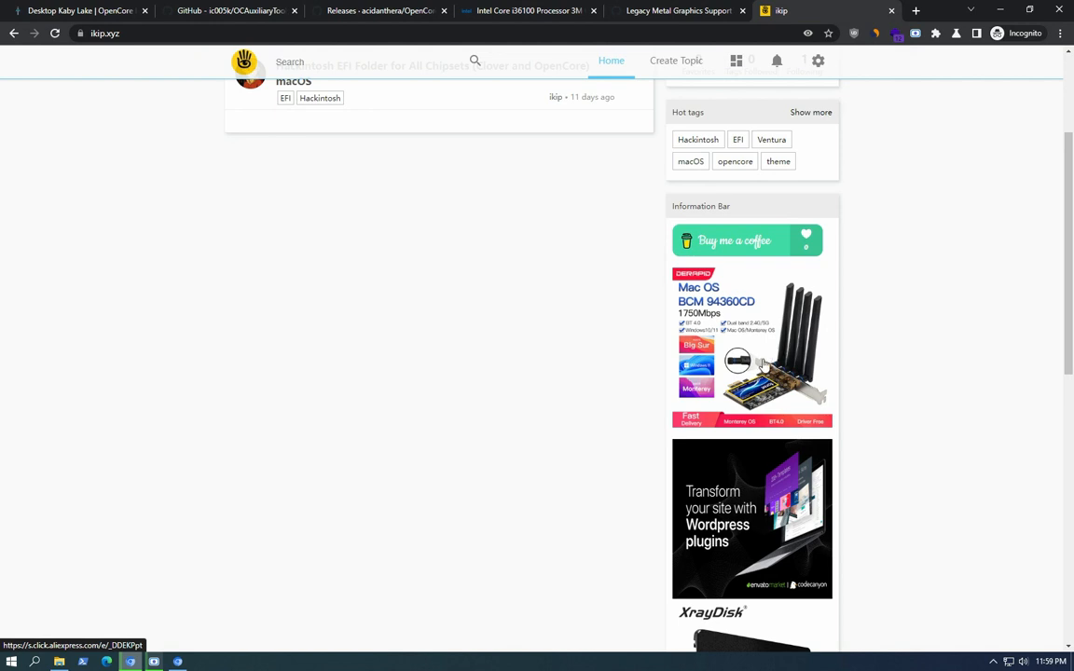
scroll(748, 355, "down", 4)
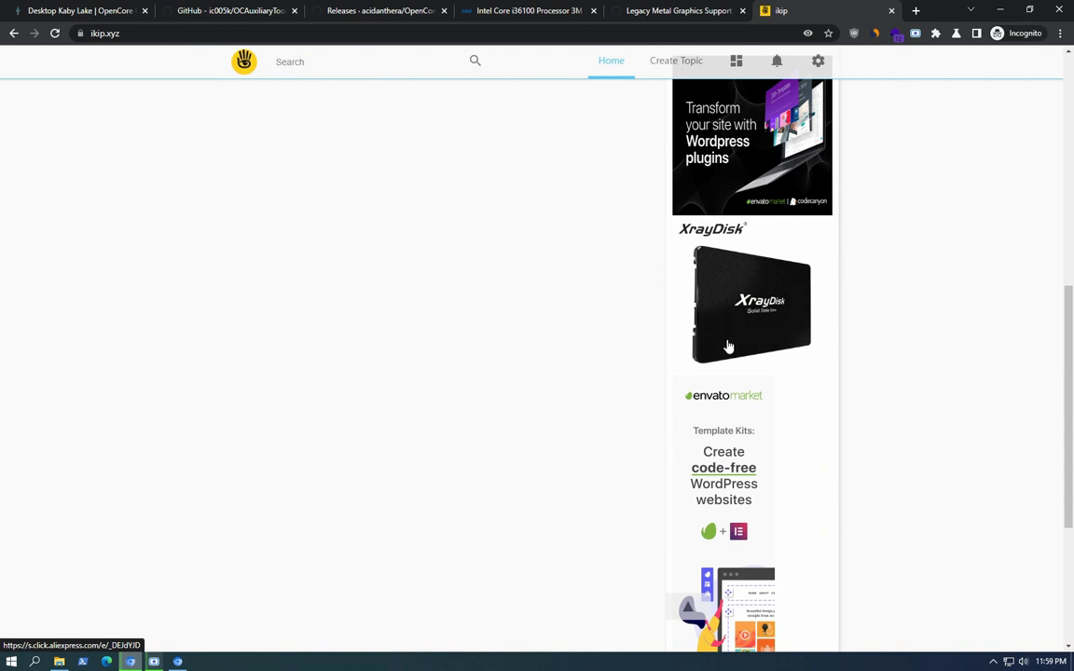
scroll(706, 353, "down", 3)
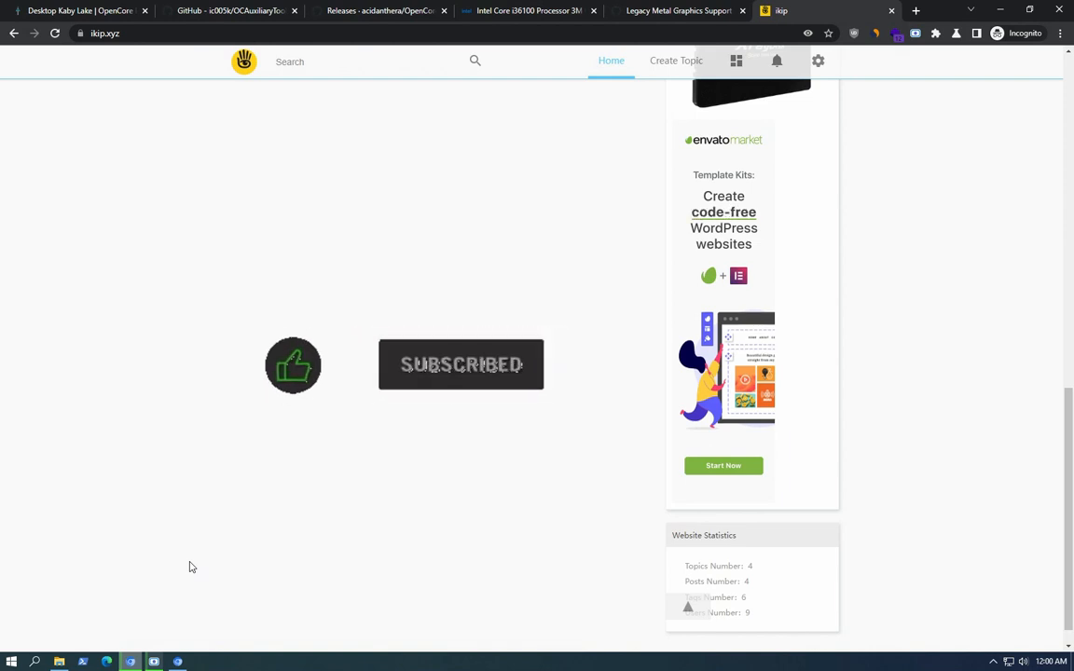
left_click(154, 663)
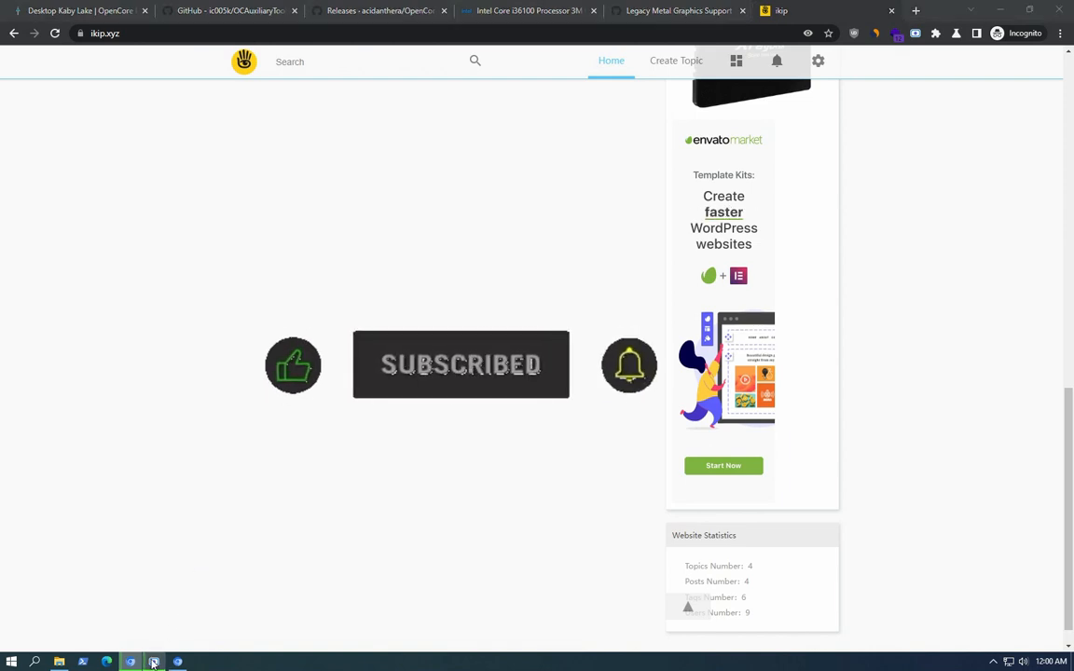